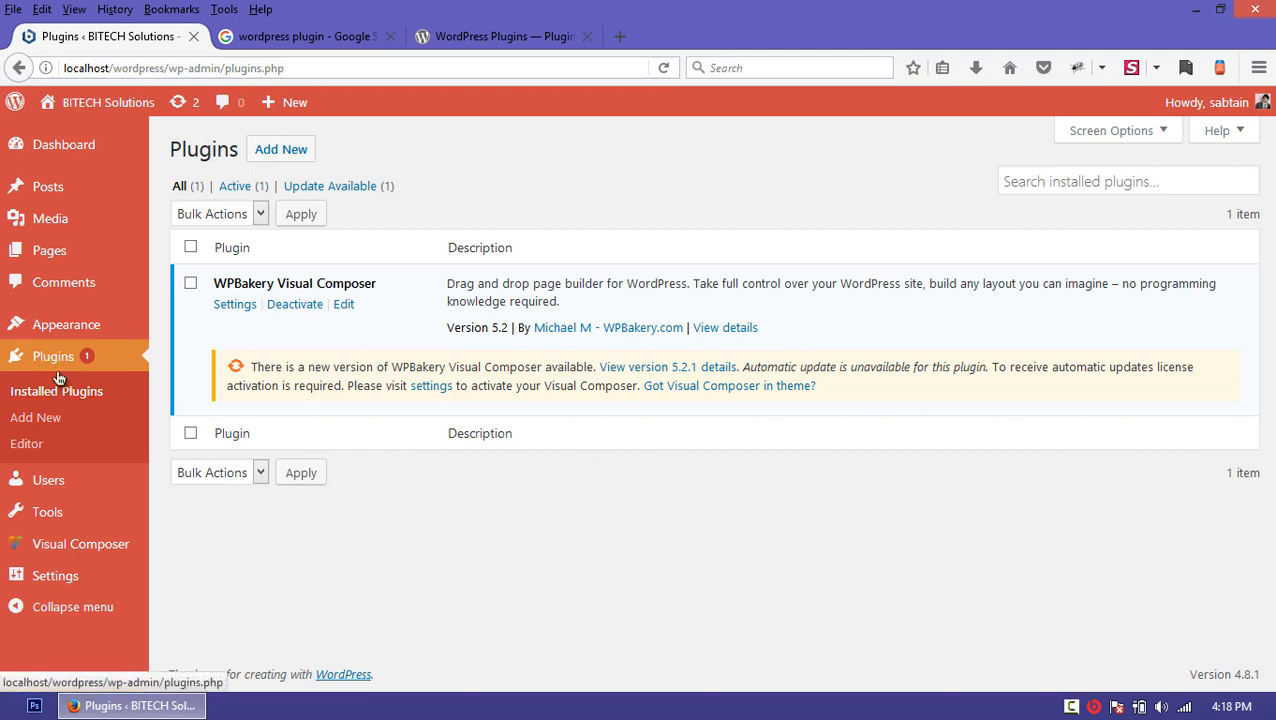
# Step: Open the page for adding new plugins, and bring up the WordPress.org plugin directory alongside it
pyautogui.click(287, 155)
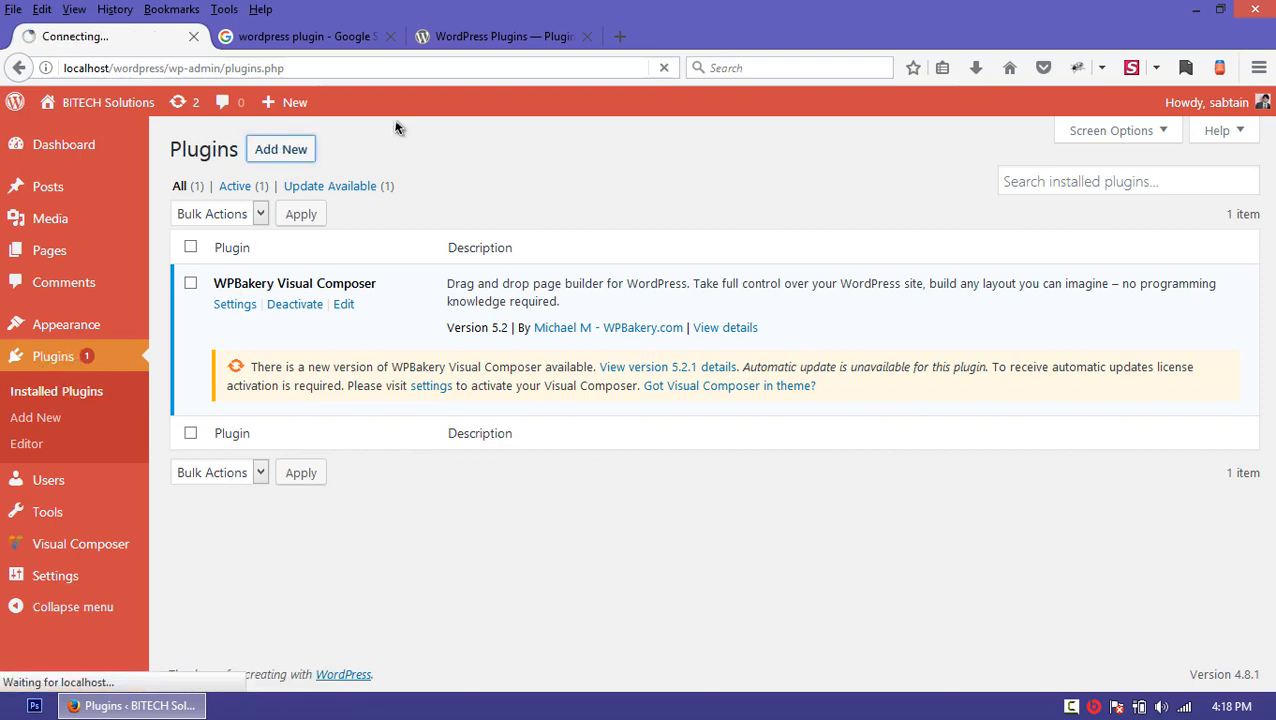
pyautogui.click(547, 45)
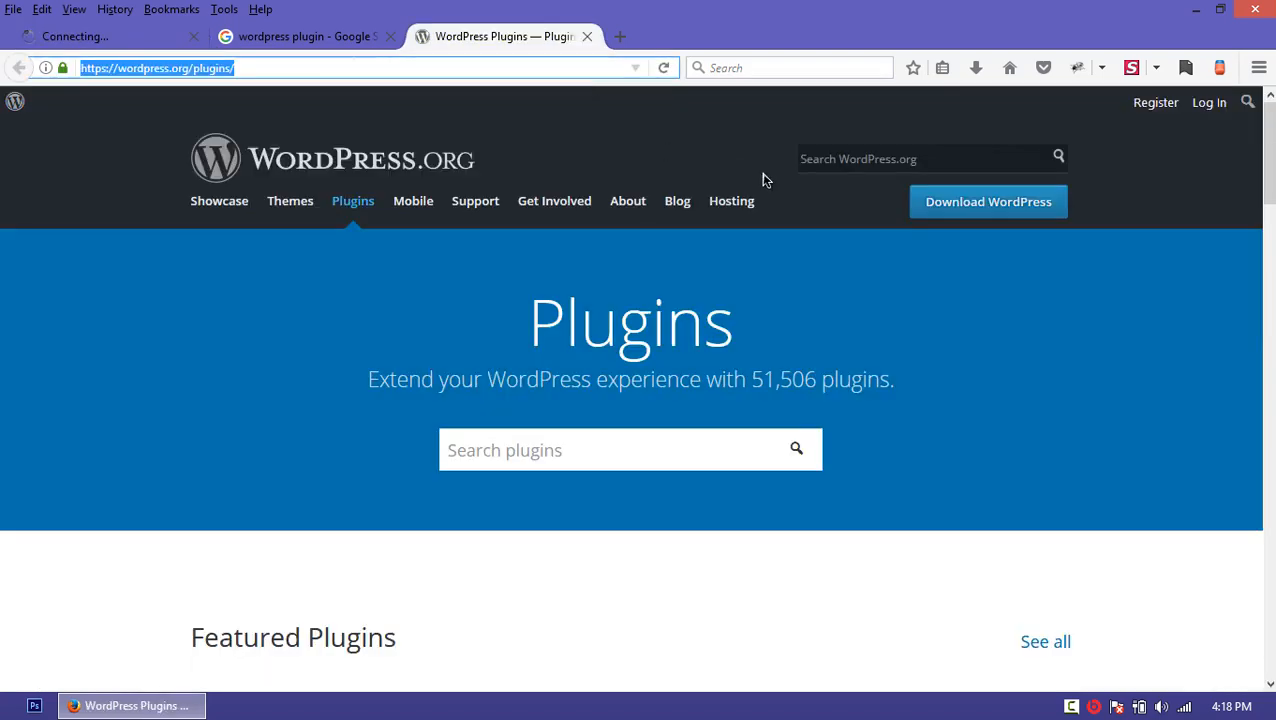
pyautogui.click(872, 163)
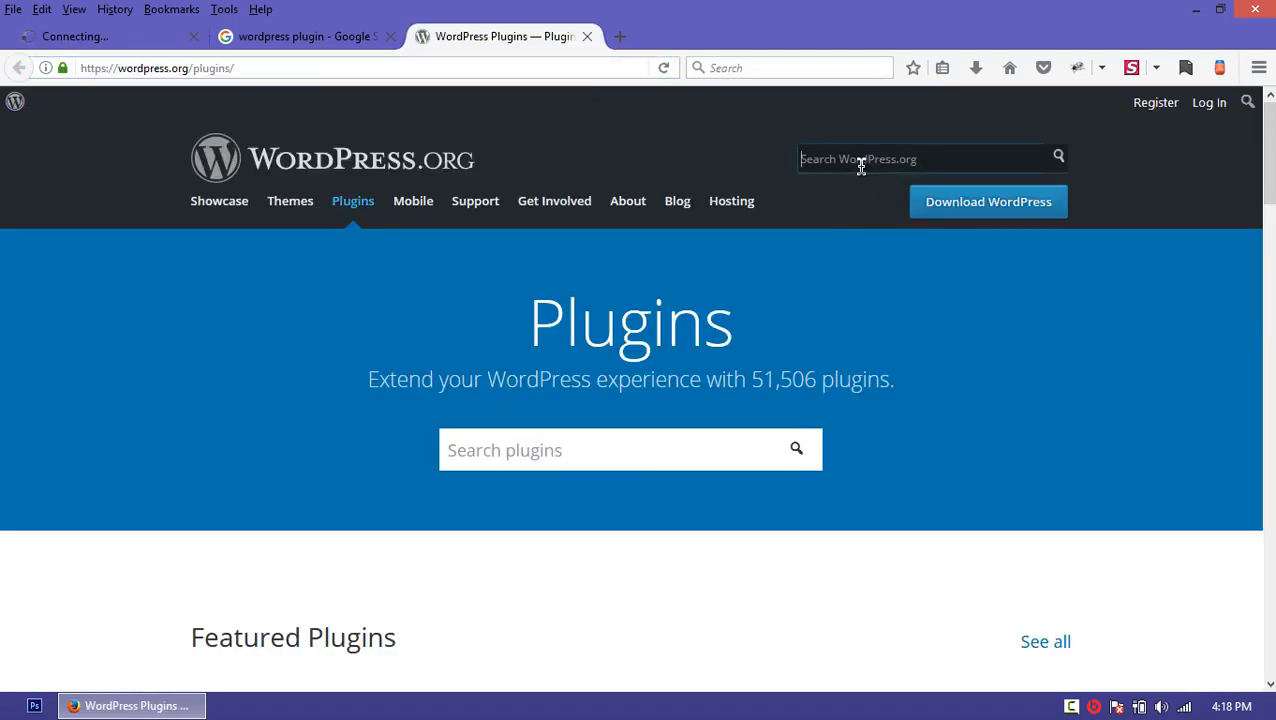
# Step: Search Google in a new tab for "coming soon by seedprod" and open the WordPress.org result
pyautogui.click(620, 36)
pyautogui.write('comi')
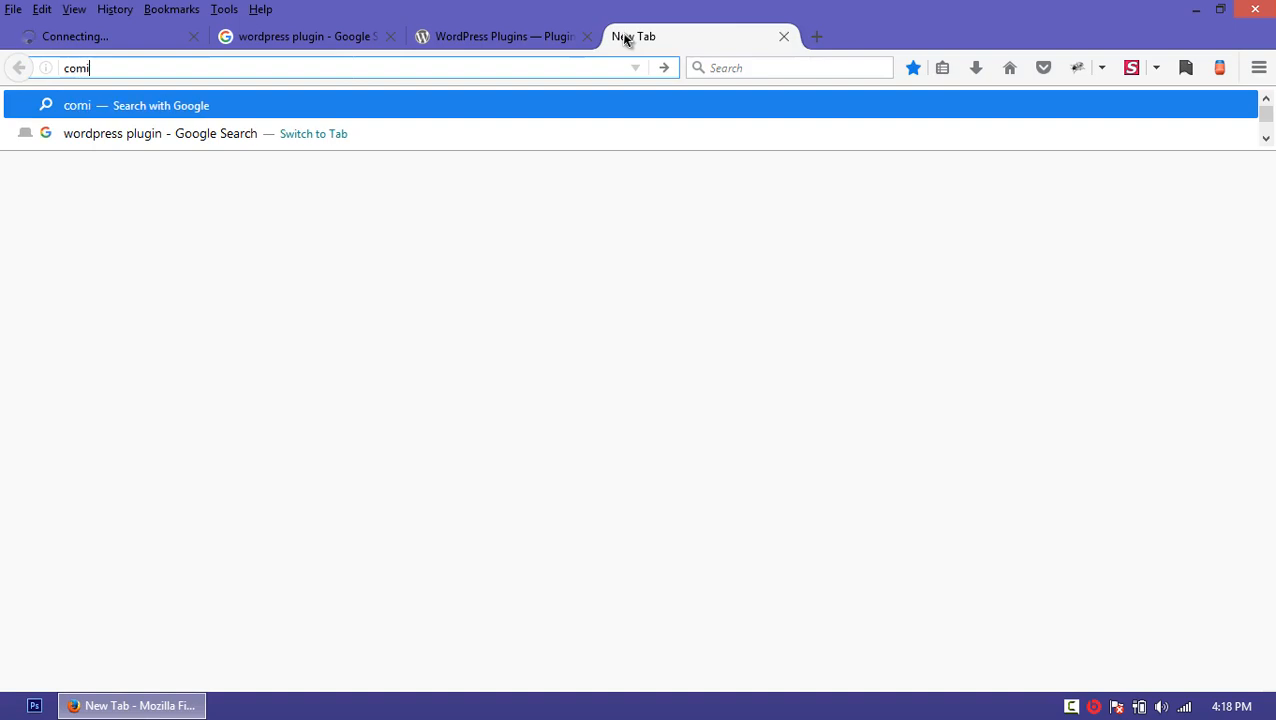
pyautogui.write('ng soon wo p')
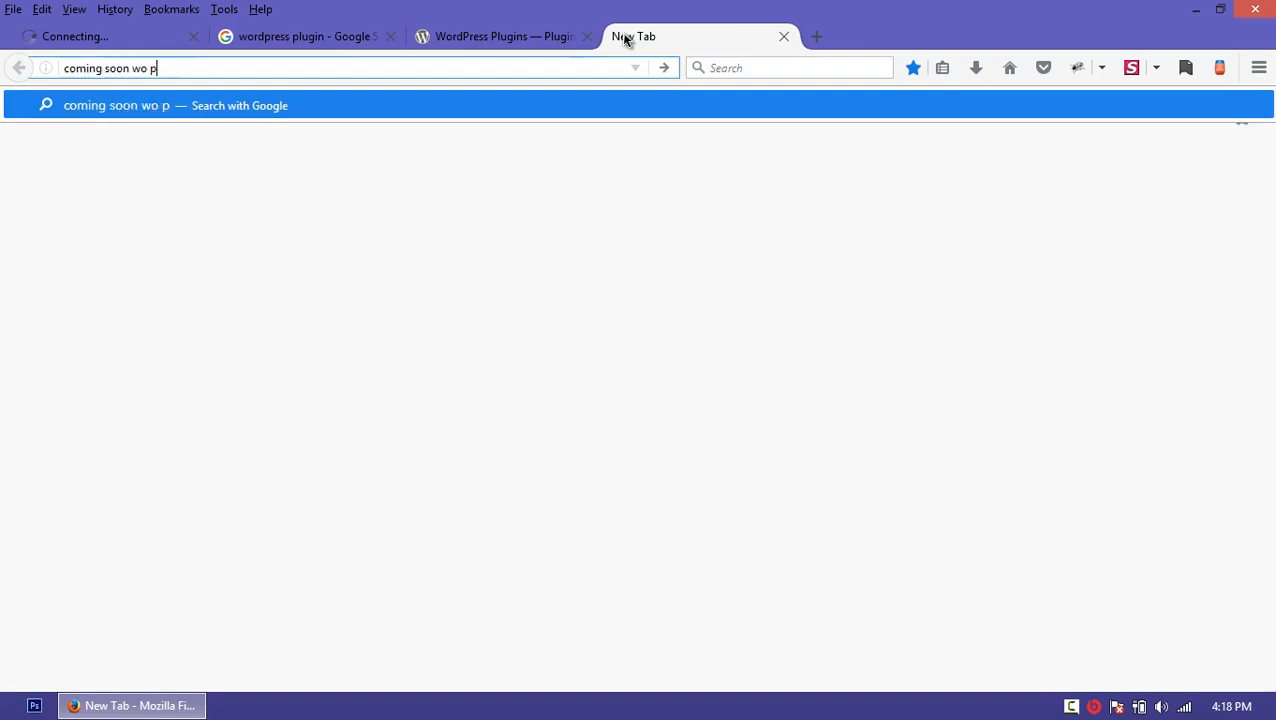
pyautogui.press('BackSpace')
pyautogui.press('BackSpace')
pyautogui.press('BackSpace')
pyautogui.press('BackSpace')
pyautogui.write('by seedprod')
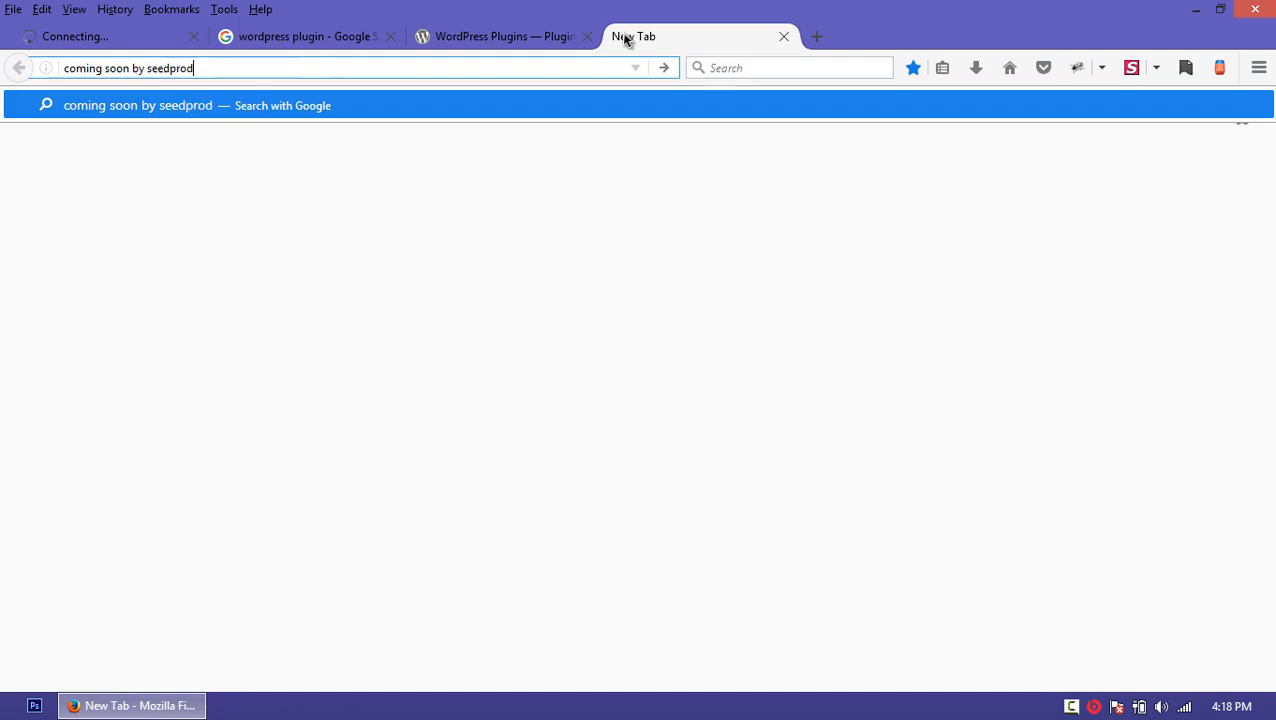
pyautogui.press('Return')
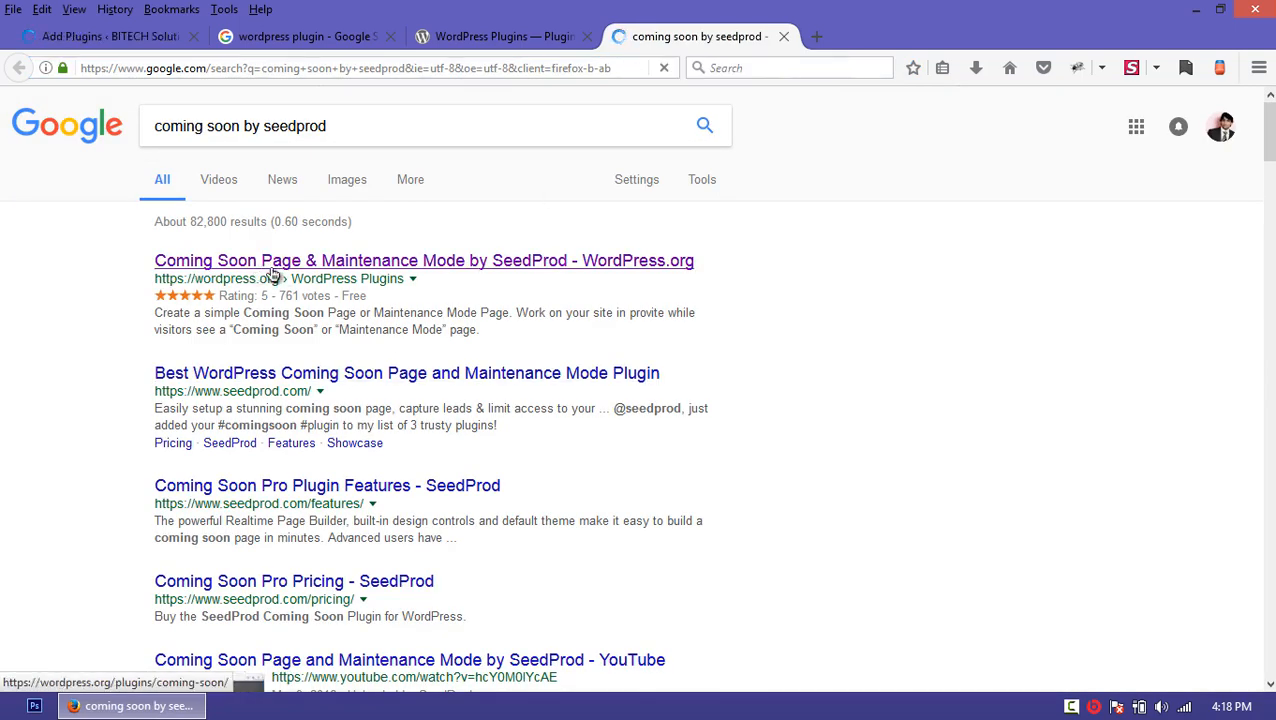
pyautogui.click(395, 260)
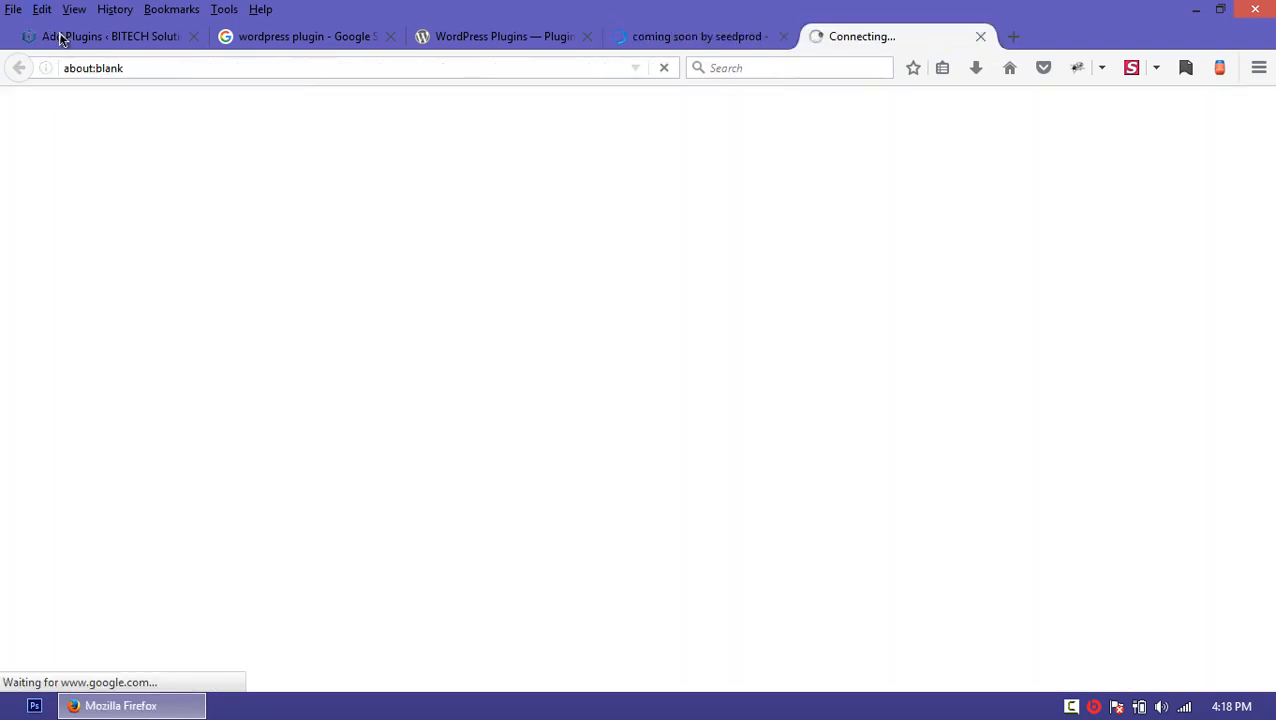
# Step: Copy the title "Coming Soon Page & Maintenance Mode by SeedProd" from its WordPress.org page and search for it on the Add Plugins page
pyautogui.hotkey('ctrl', '1')
pyautogui.click(1076, 203)
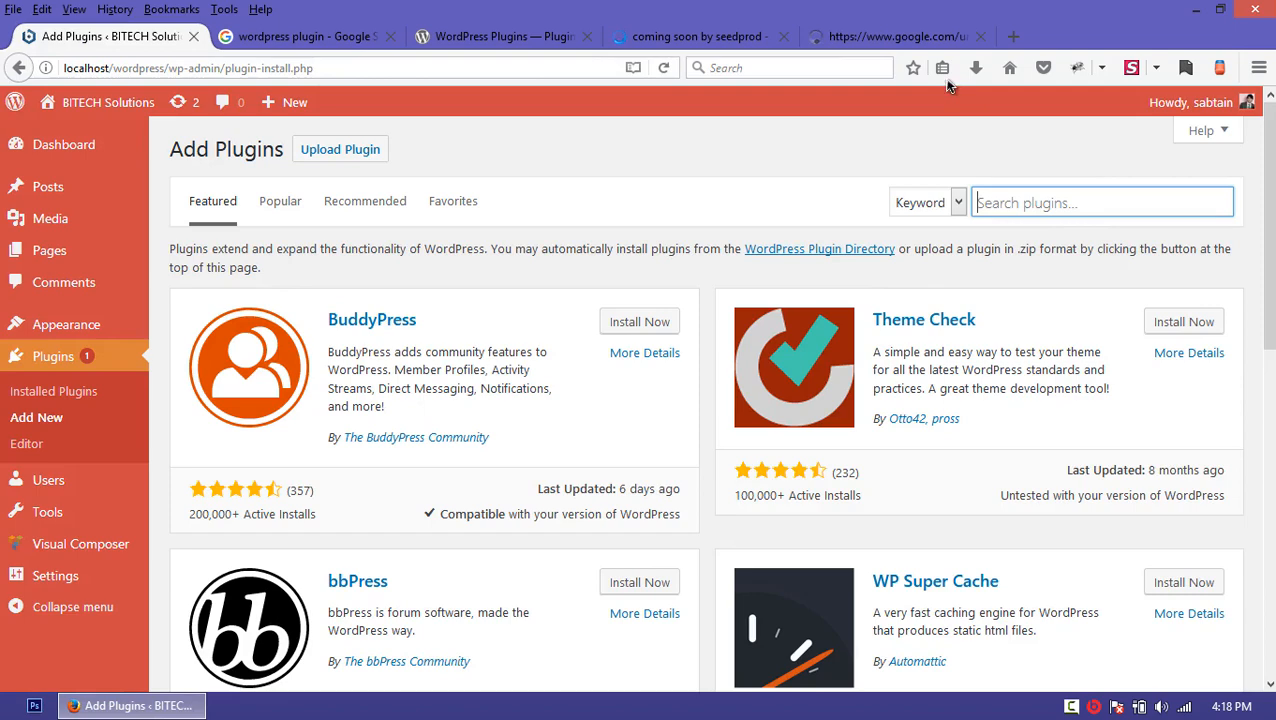
pyautogui.click(895, 36)
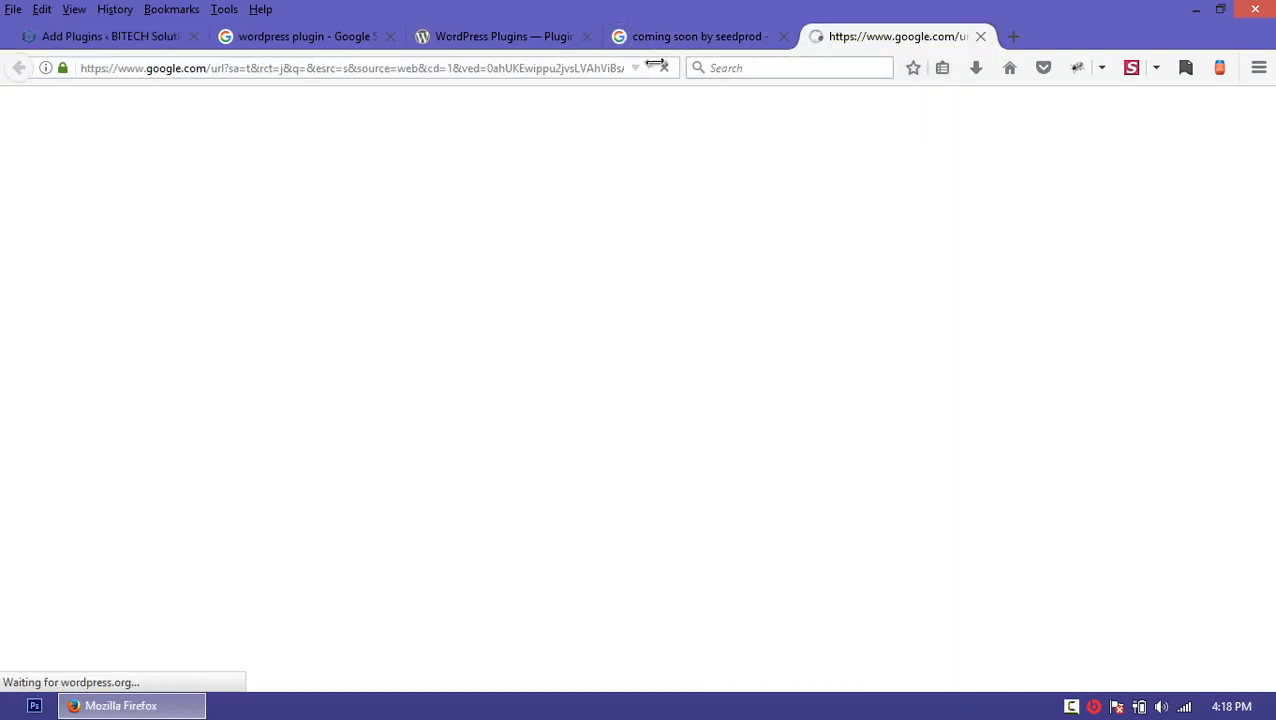
pyautogui.click(100, 36)
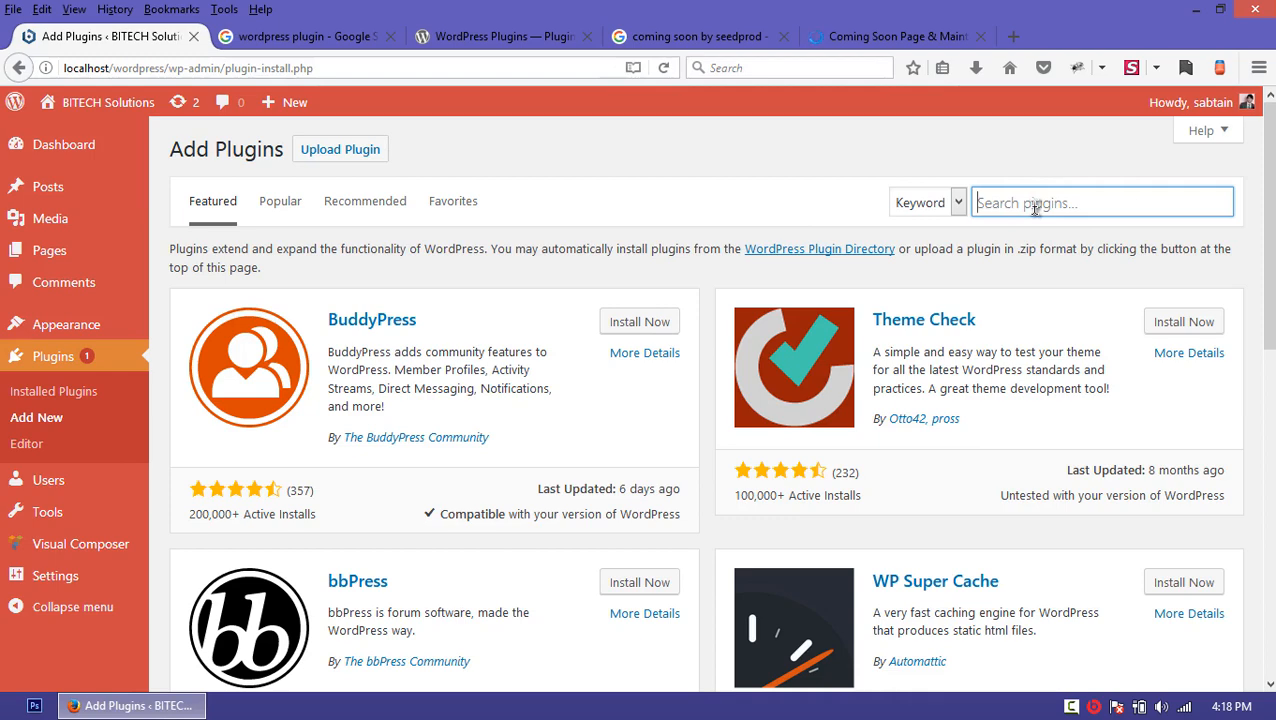
pyautogui.click(871, 37)
pyautogui.scroll(-2, 860, 364)
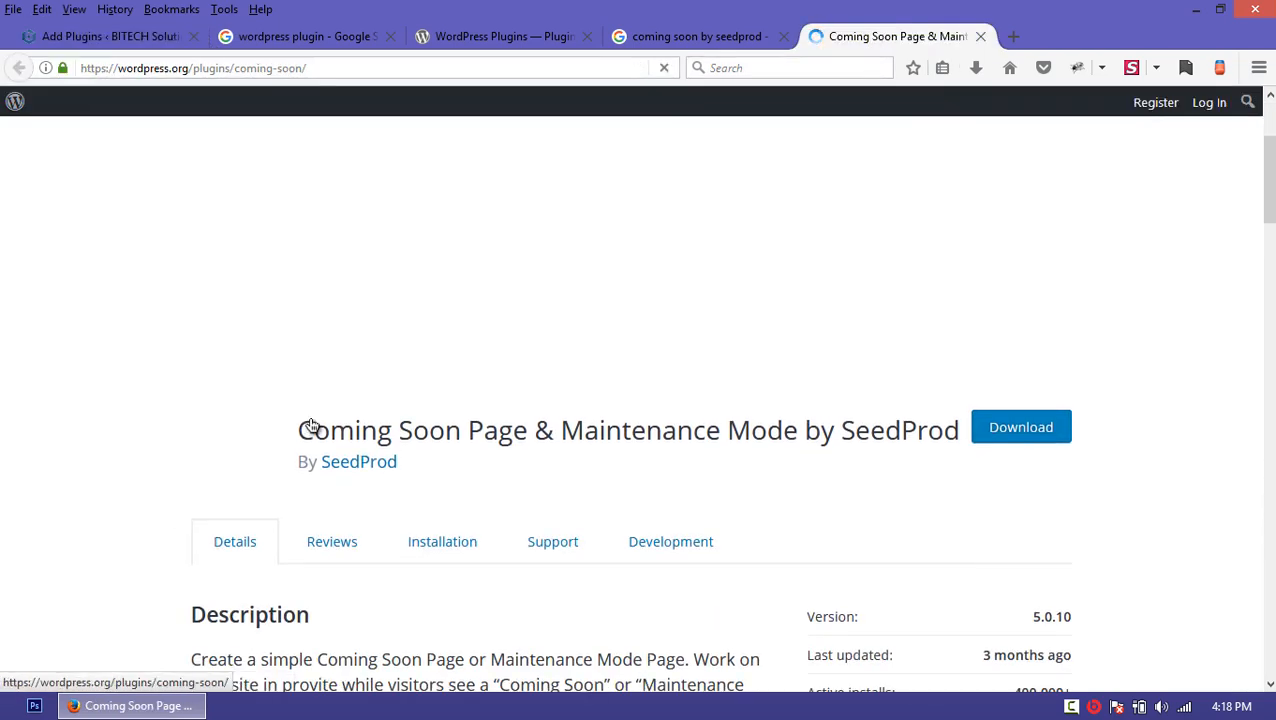
pyautogui.moveTo(298, 431); pyautogui.dragTo(975, 437)
pyautogui.hotkey('ctrl', 'c')
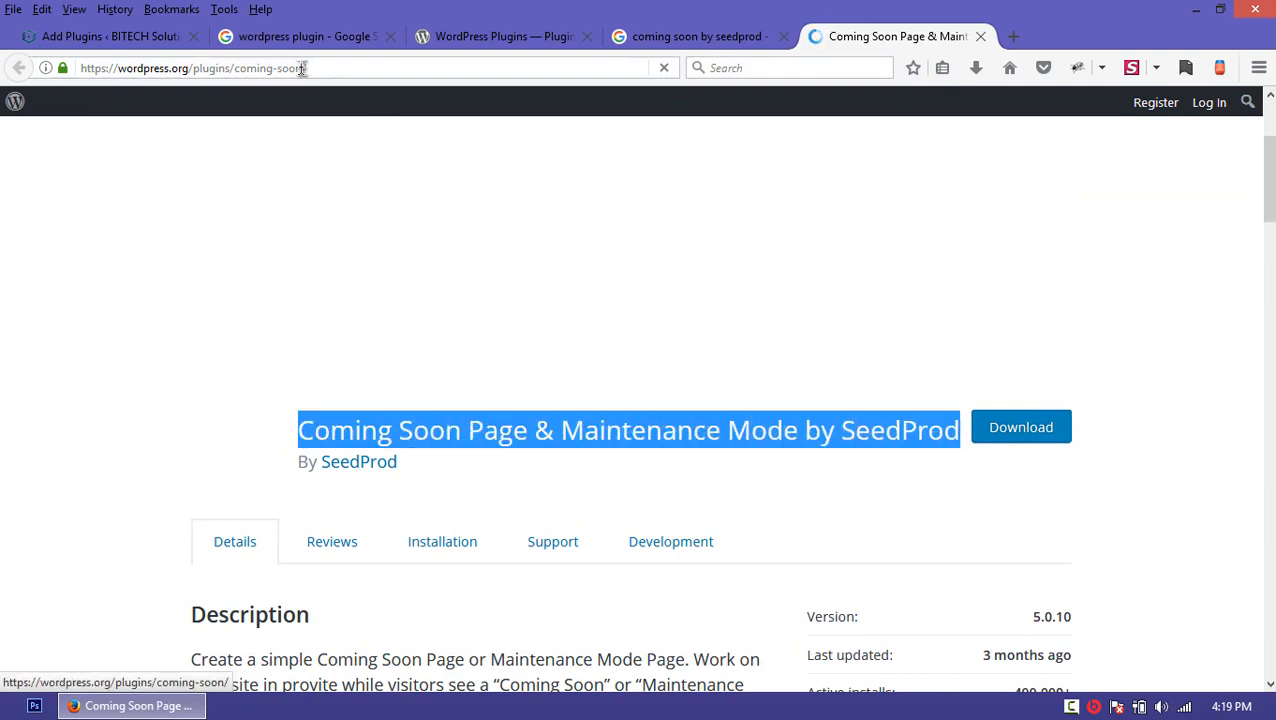
pyautogui.click(110, 36)
pyautogui.hotkey('ctrl', 'v')
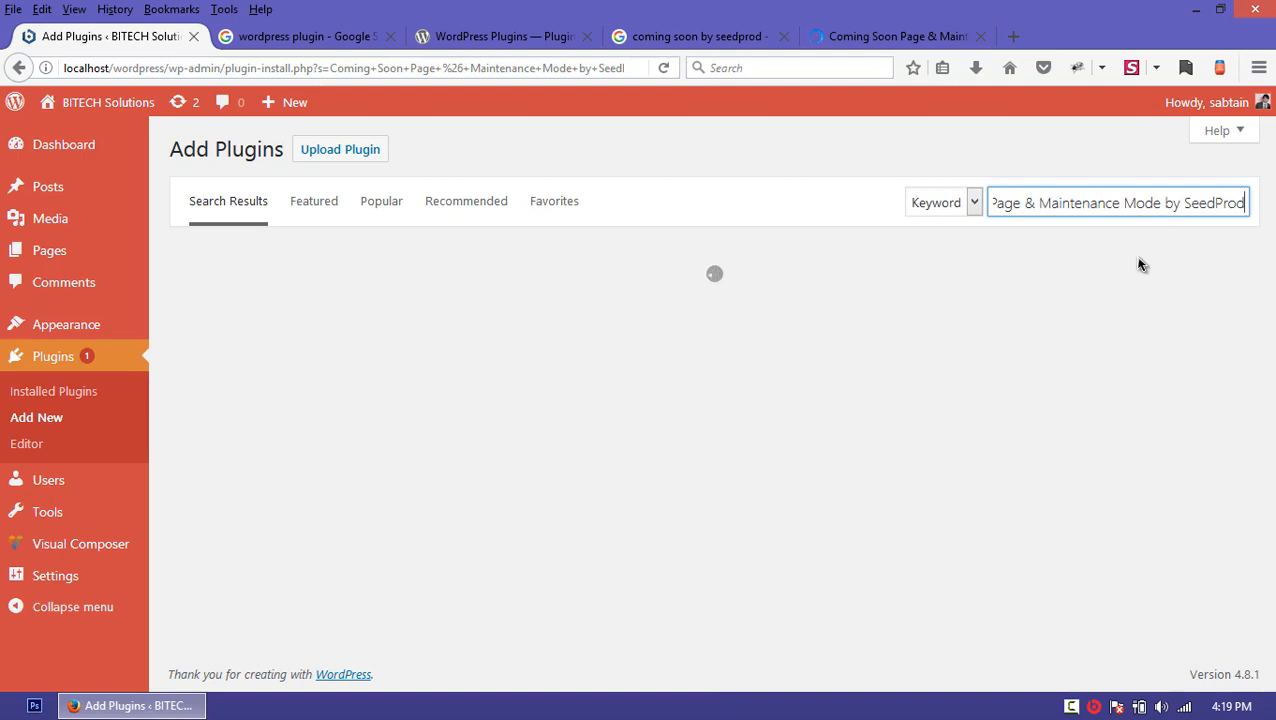
# Step: Install the Coming Soon Page & Maintenance Mode by SeedProd plugin from the Add Plugins search results
pyautogui.hotkey('ctrl', 'shift', 'Tab')
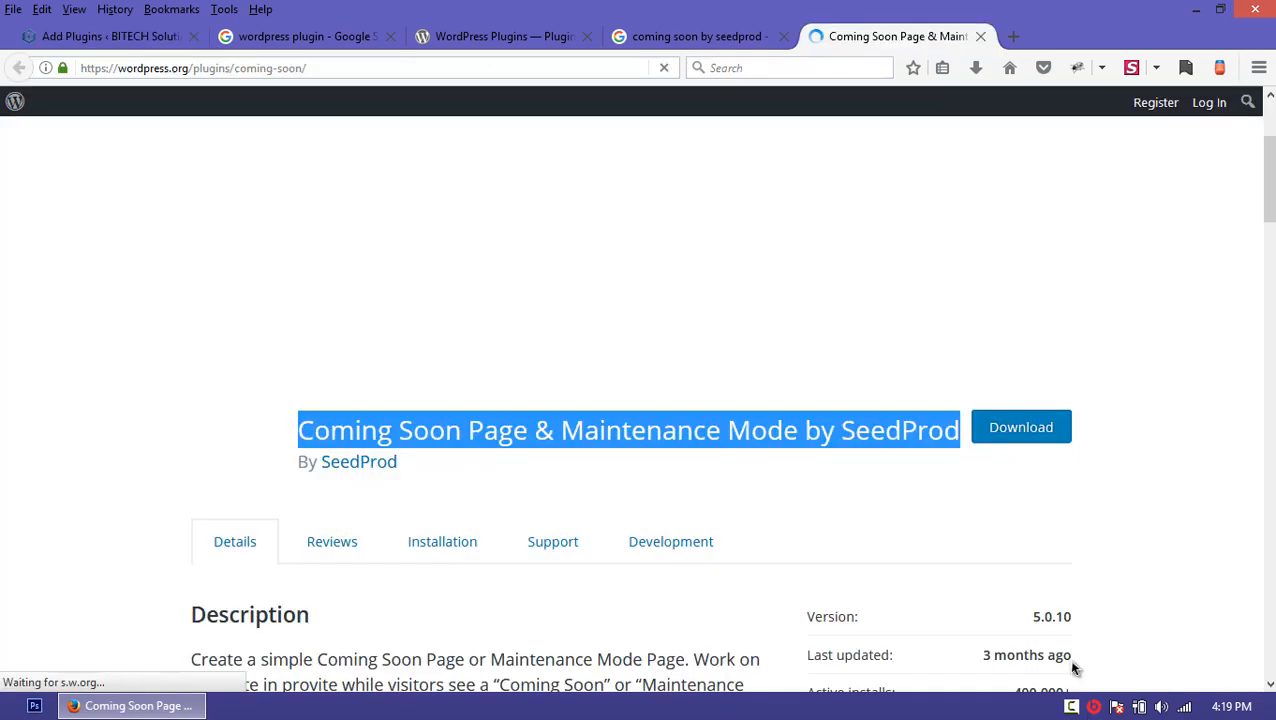
pyautogui.click(52, 455)
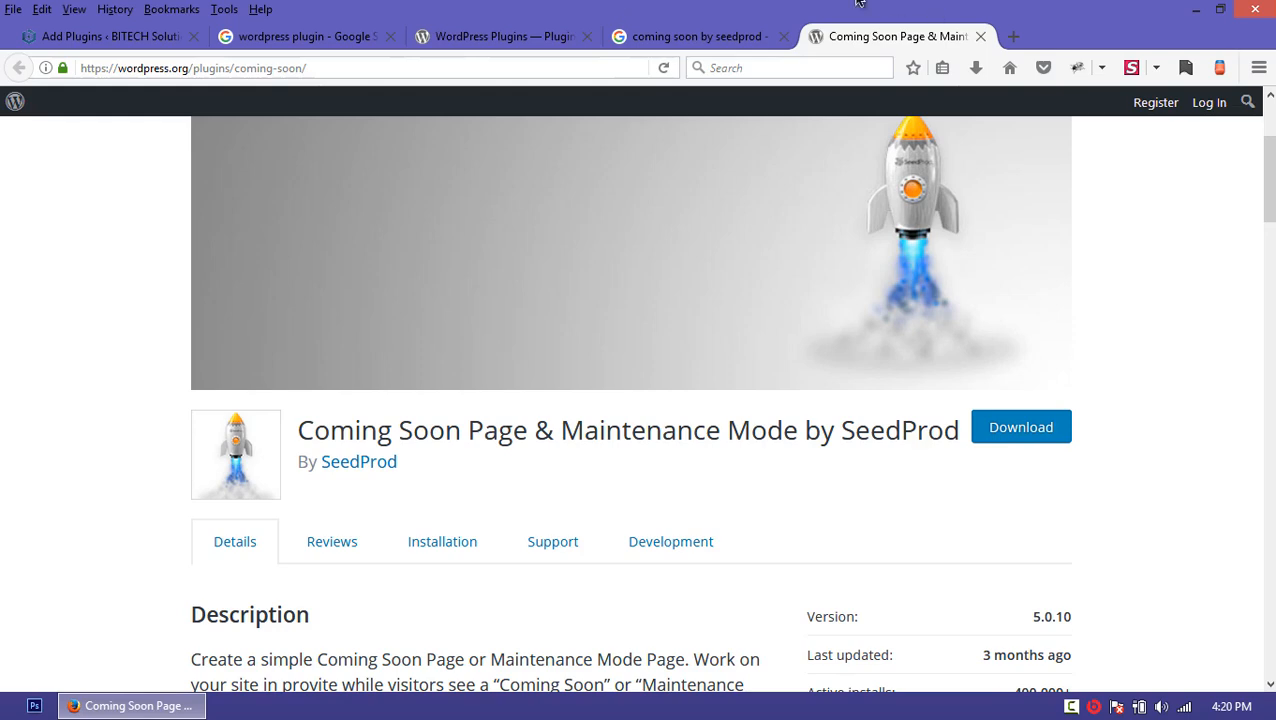
pyautogui.click(117, 42)
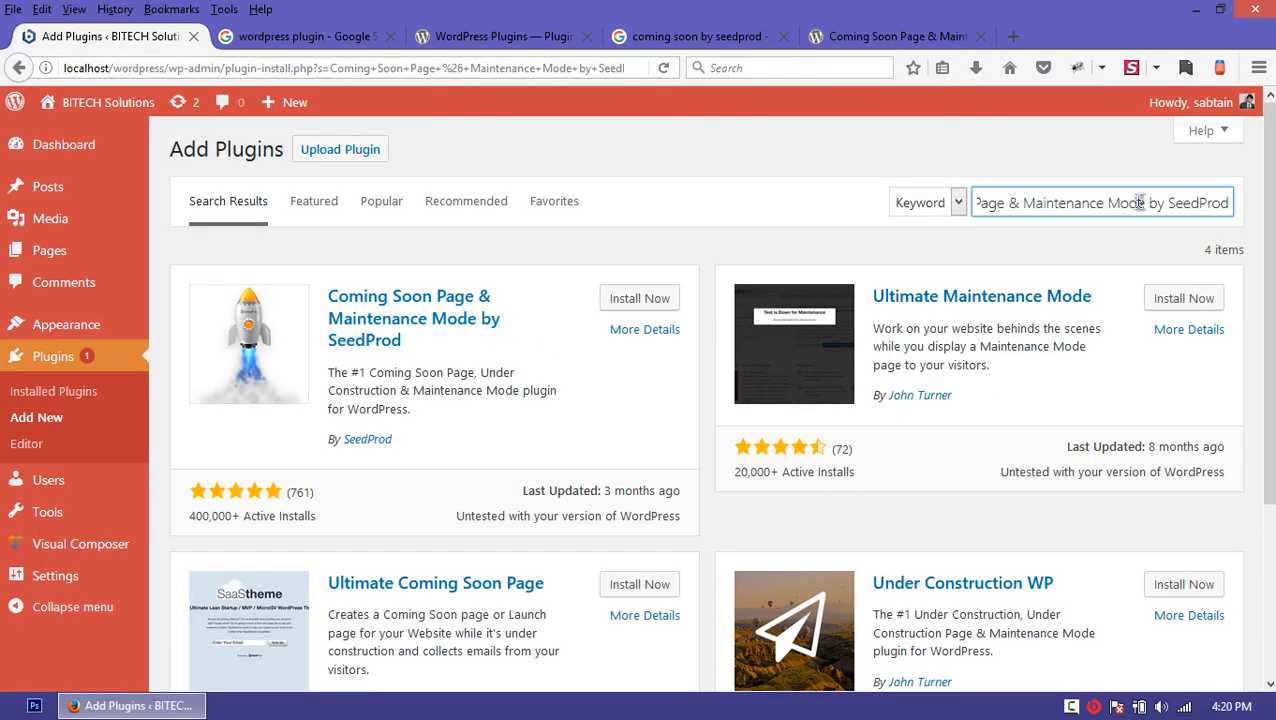
pyautogui.click(621, 300)
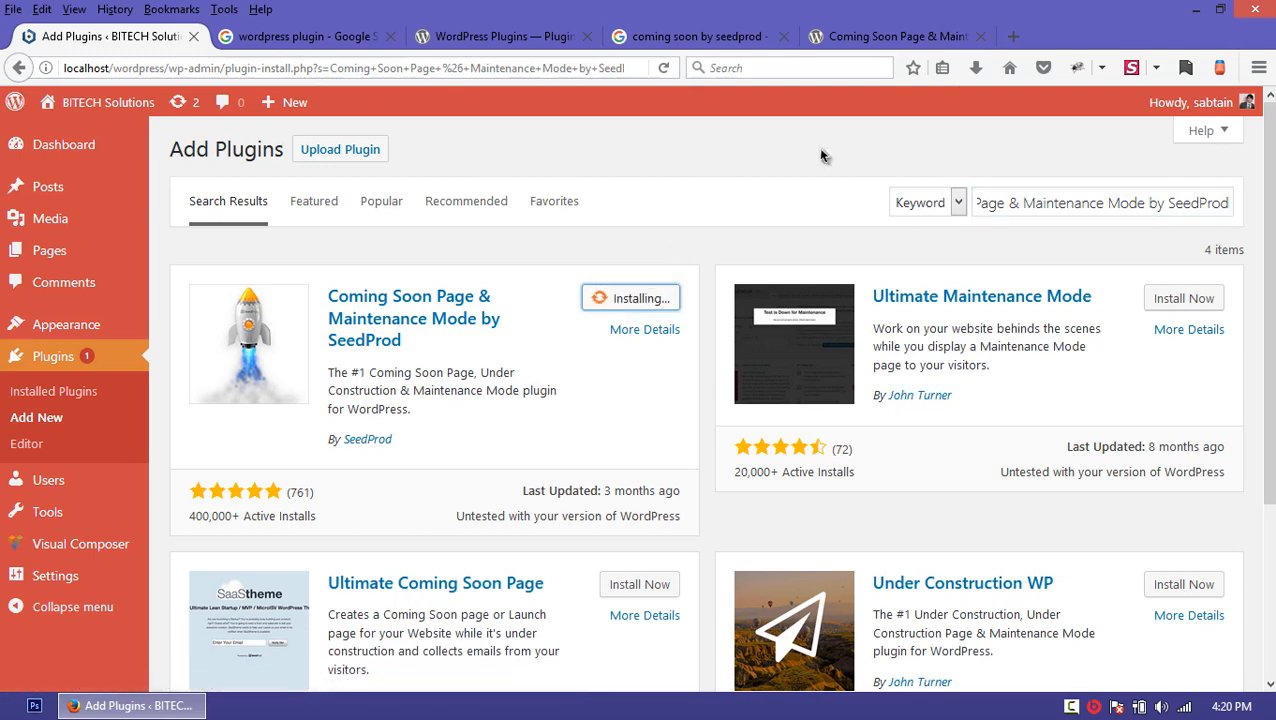
pyautogui.click(874, 40)
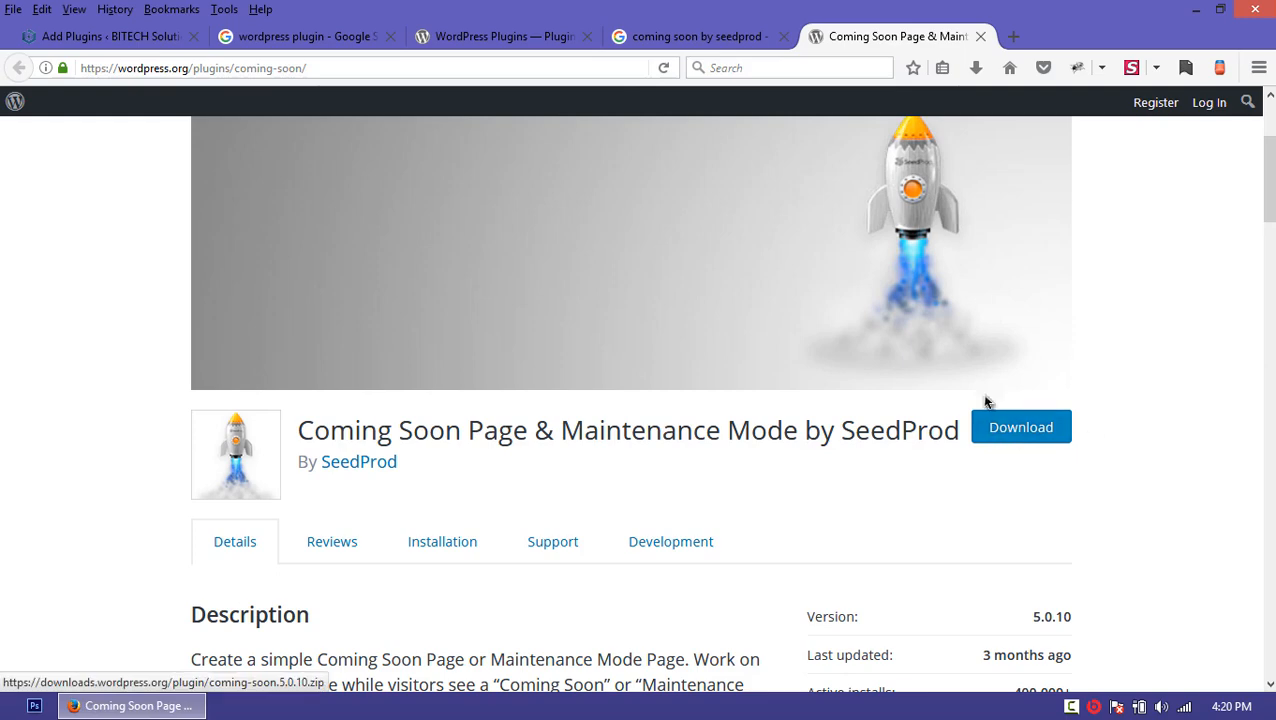
pyautogui.click(120, 37)
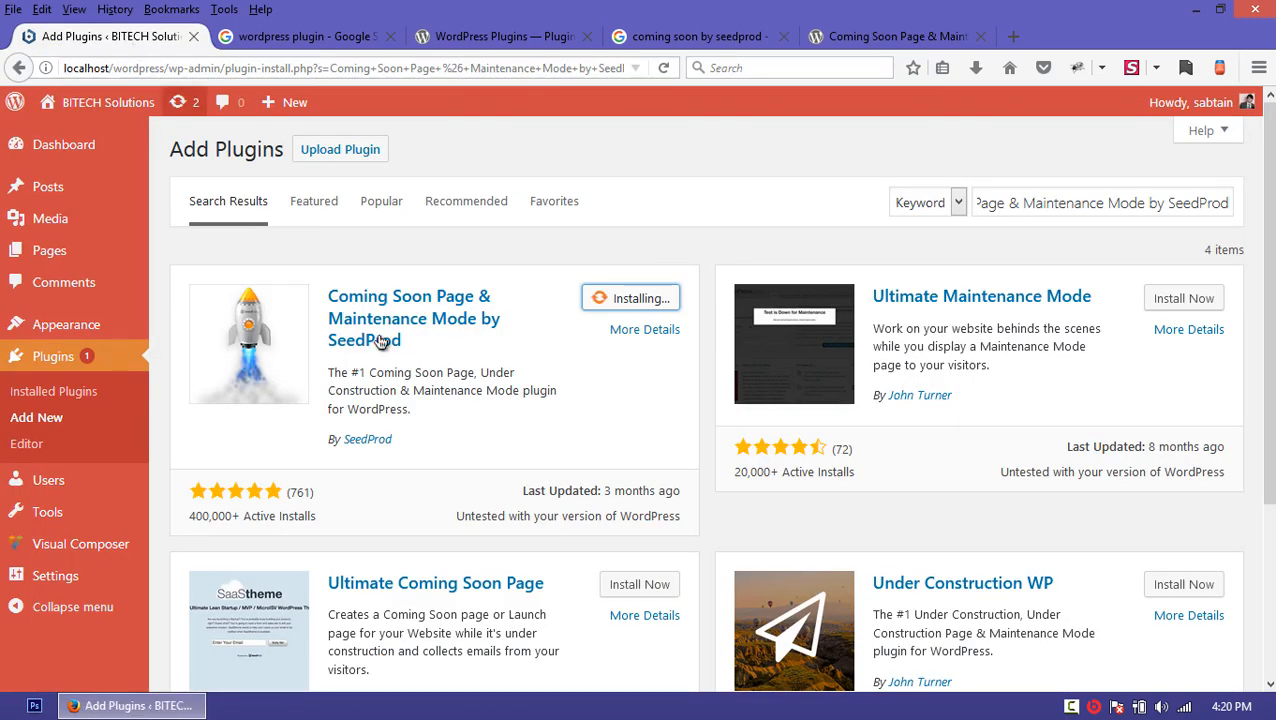
pyautogui.moveTo(72, 68); pyautogui.dragTo(152, 70)
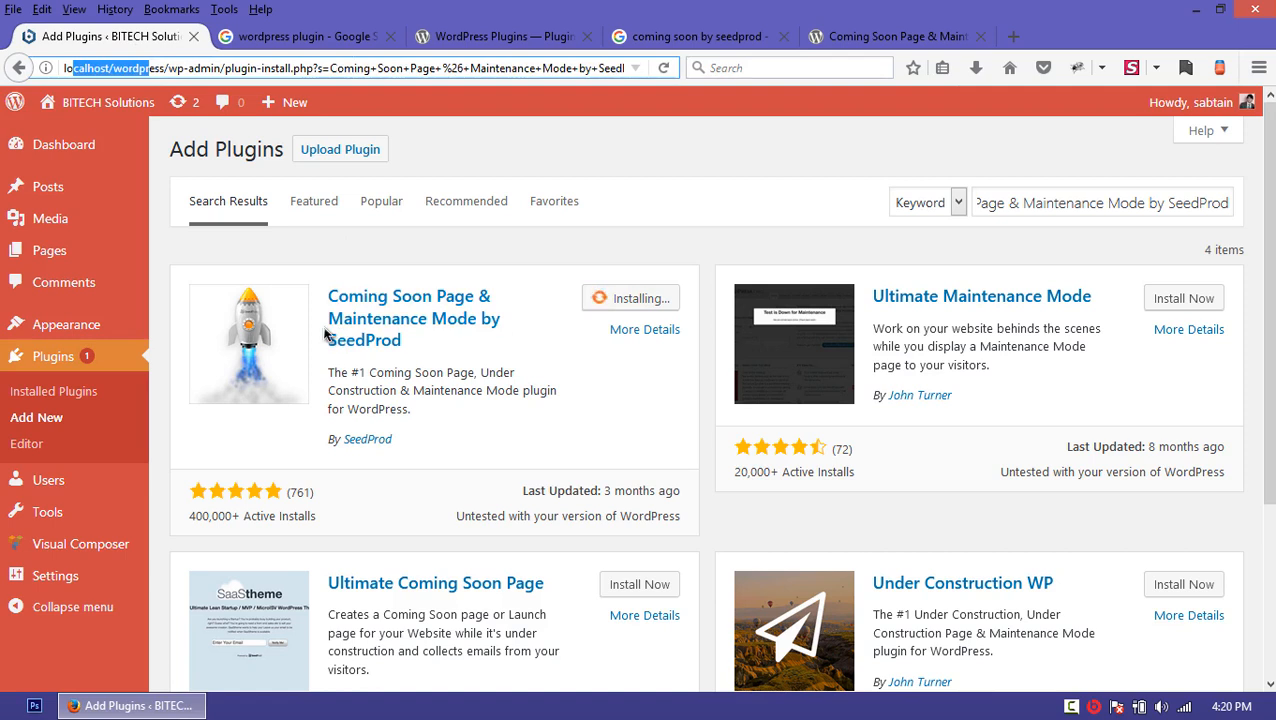
# Step: Minimize the browser and open the folder C:\Bitnami\wordpress in File Explorer
pyautogui.click(130, 705)
pyautogui.doubleClick(28, 52)
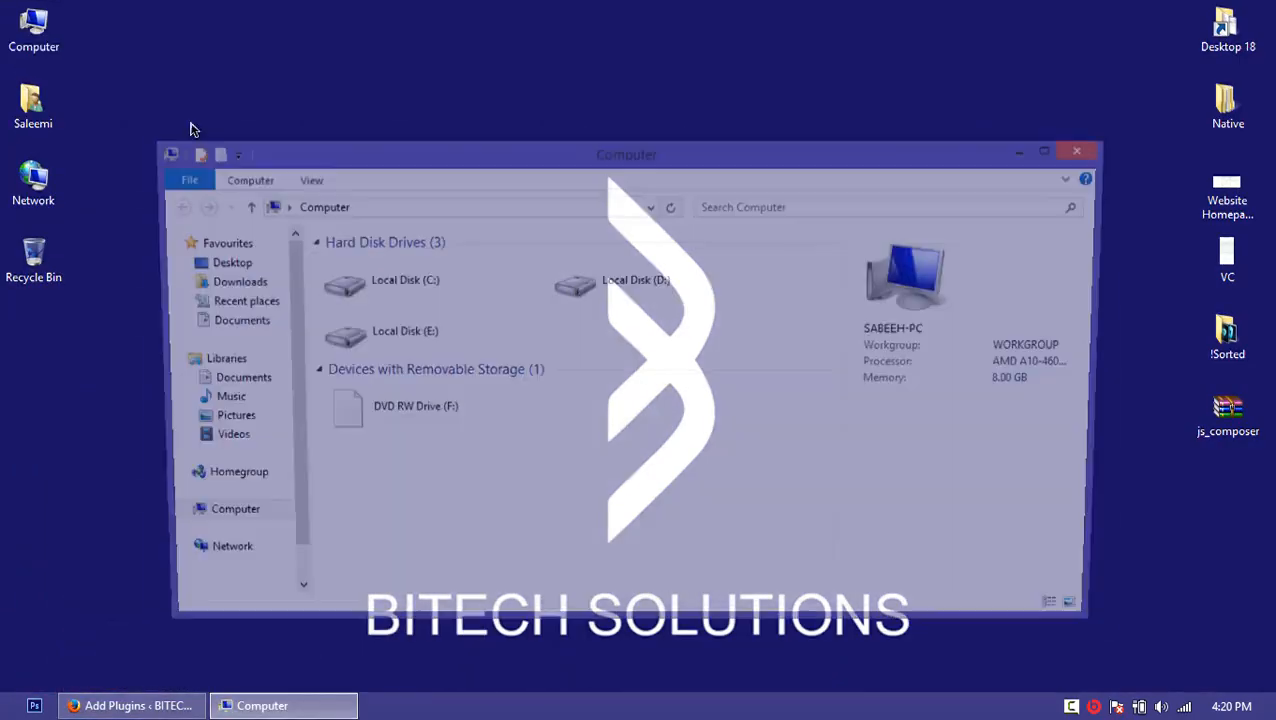
pyautogui.doubleClick(420, 275)
pyautogui.doubleClick(473, 172)
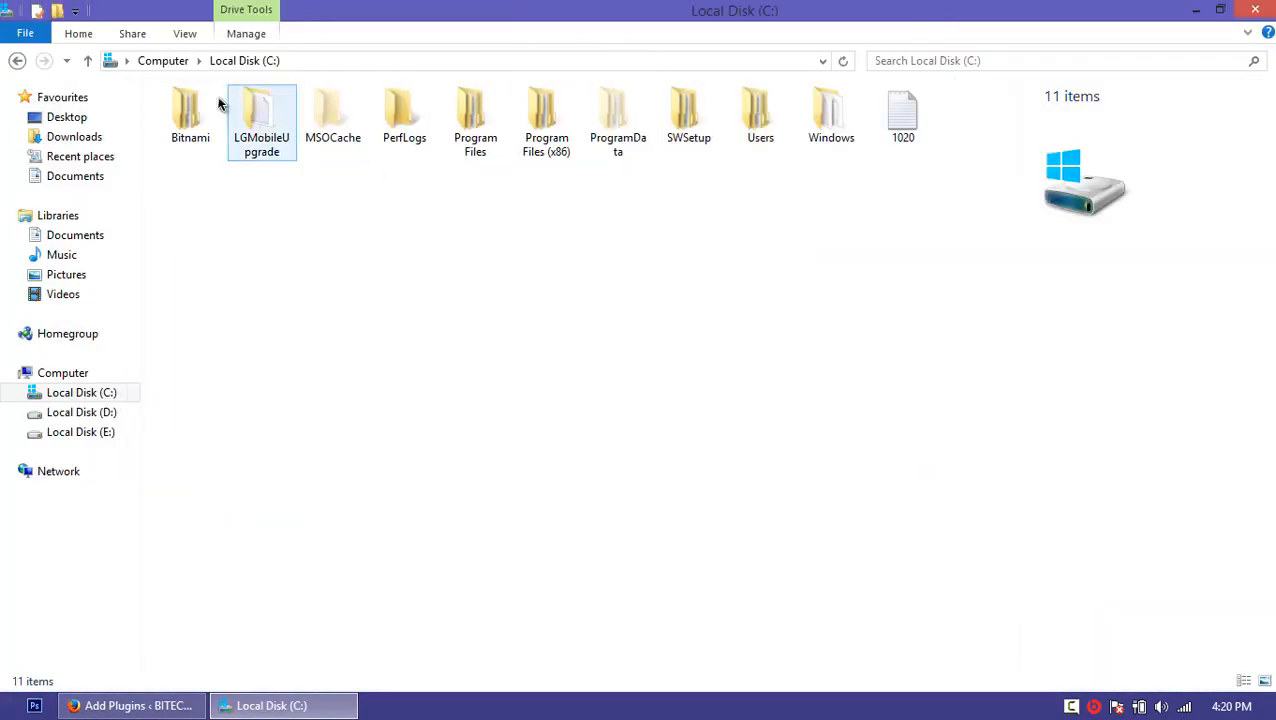
pyautogui.doubleClick(190, 112)
pyautogui.doubleClick(200, 114)
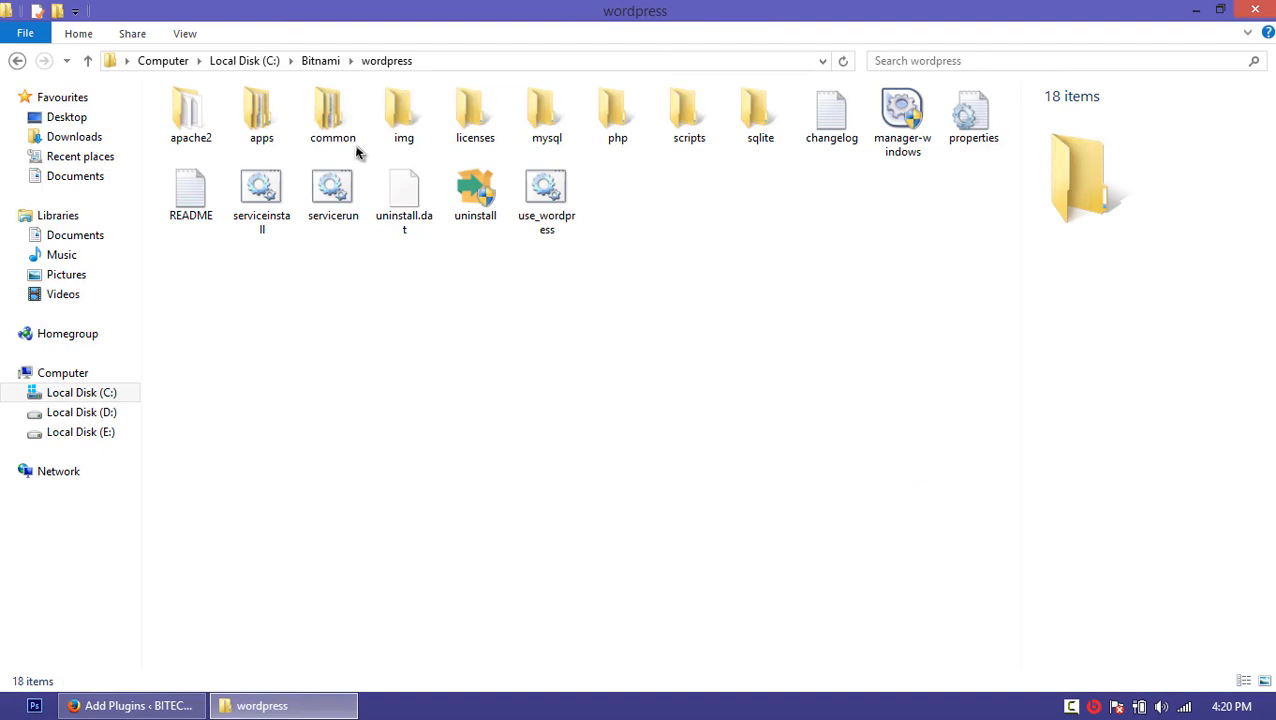
# Step: Go into apps\wordpress\htdocs\wp-content\plugins and select the coming-soon folder to check the plugin's installed files
pyautogui.doubleClick(262, 115)
pyautogui.doubleClick(333, 115)
pyautogui.doubleClick(264, 116)
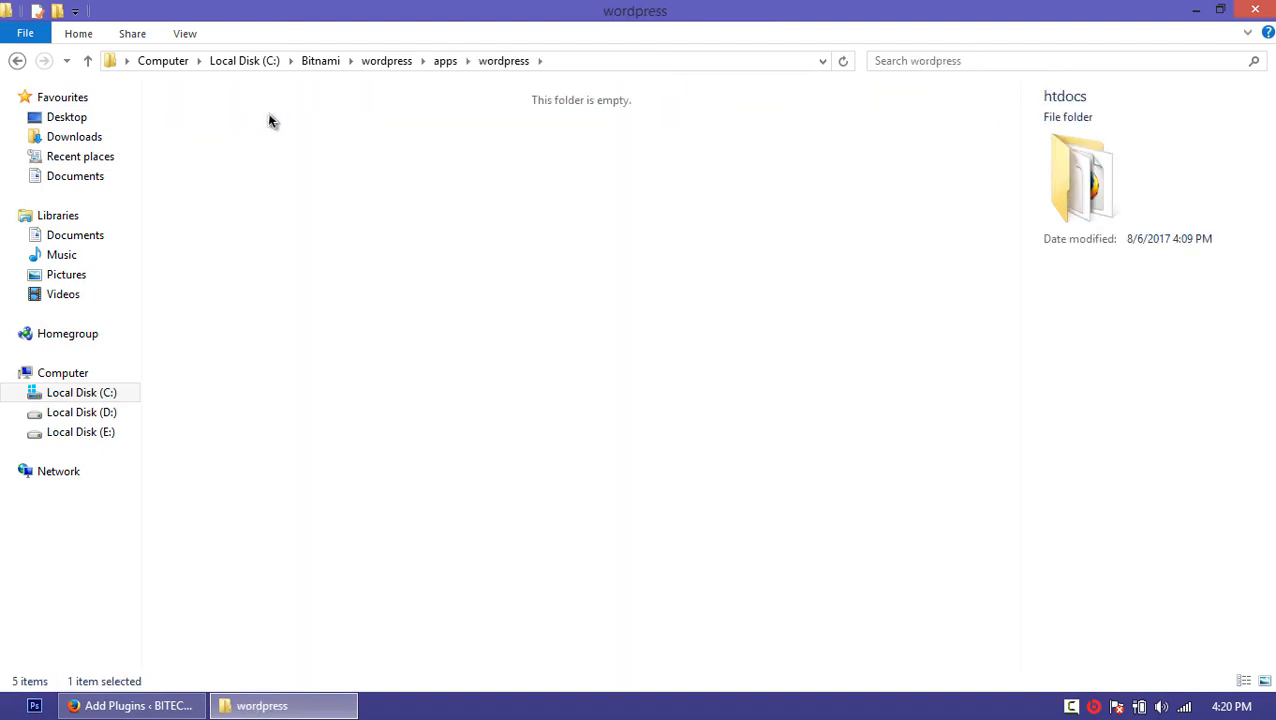
pyautogui.doubleClick(262, 116)
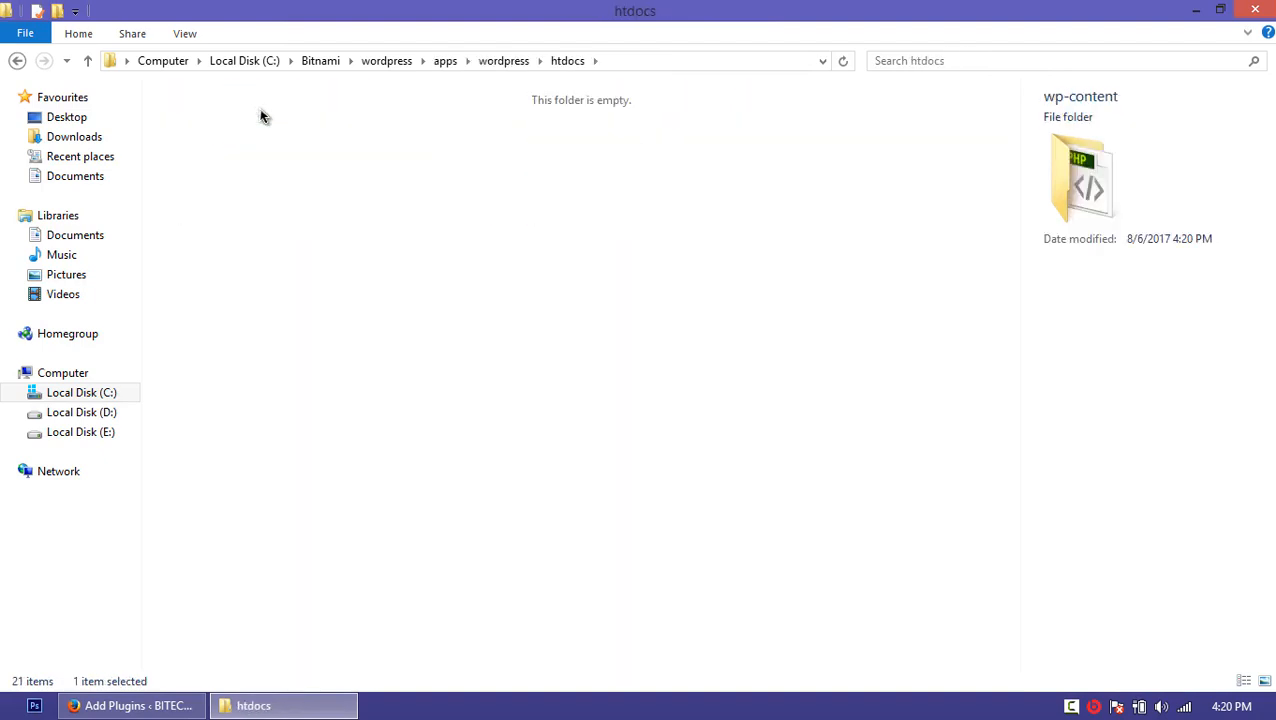
pyautogui.click(265, 122)
pyautogui.doubleClick(265, 122)
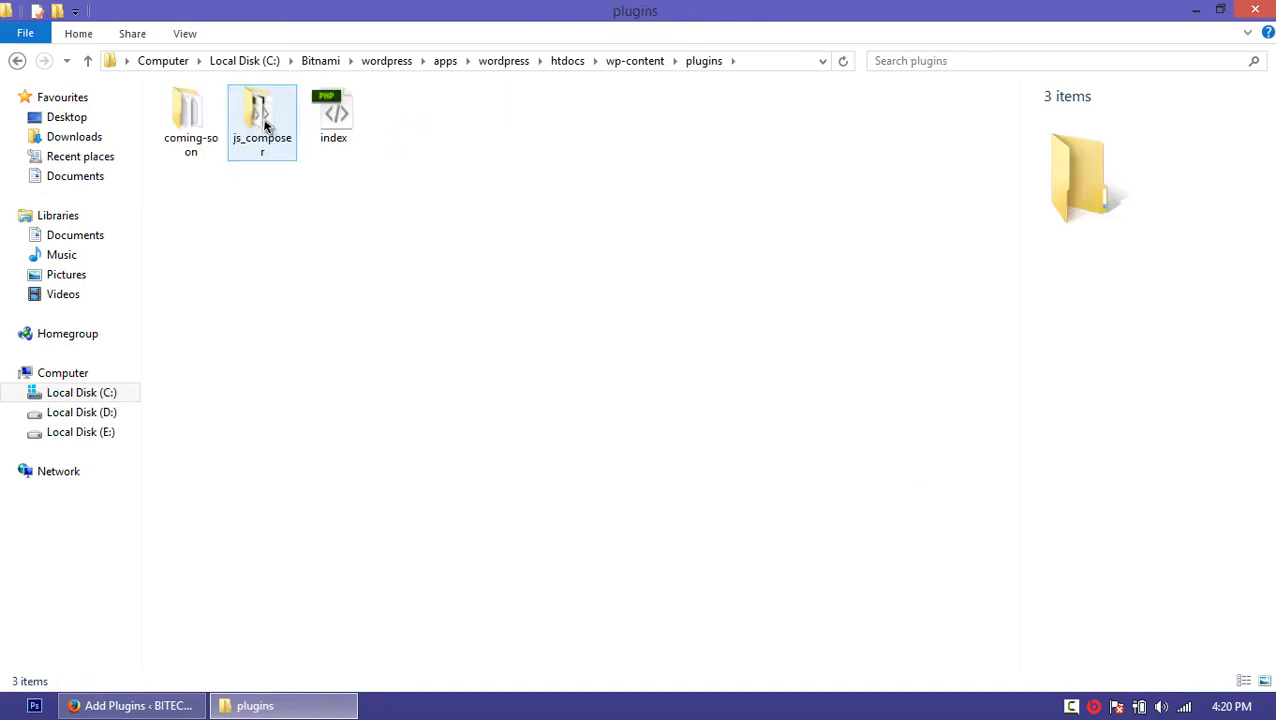
pyautogui.click(203, 152)
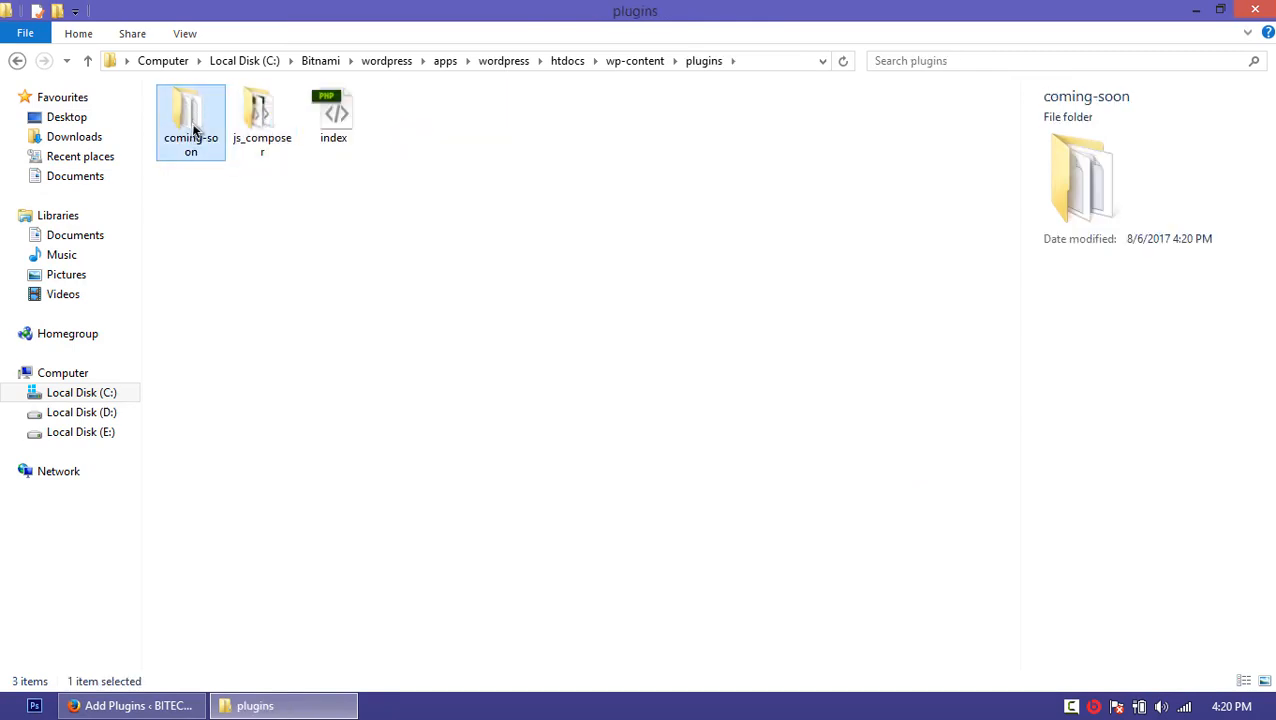
# Step: Return to Firefox and close the SeedProd plugin page, the WordPress.org plugin directory and both Google search tabs
pyautogui.click(130, 706)
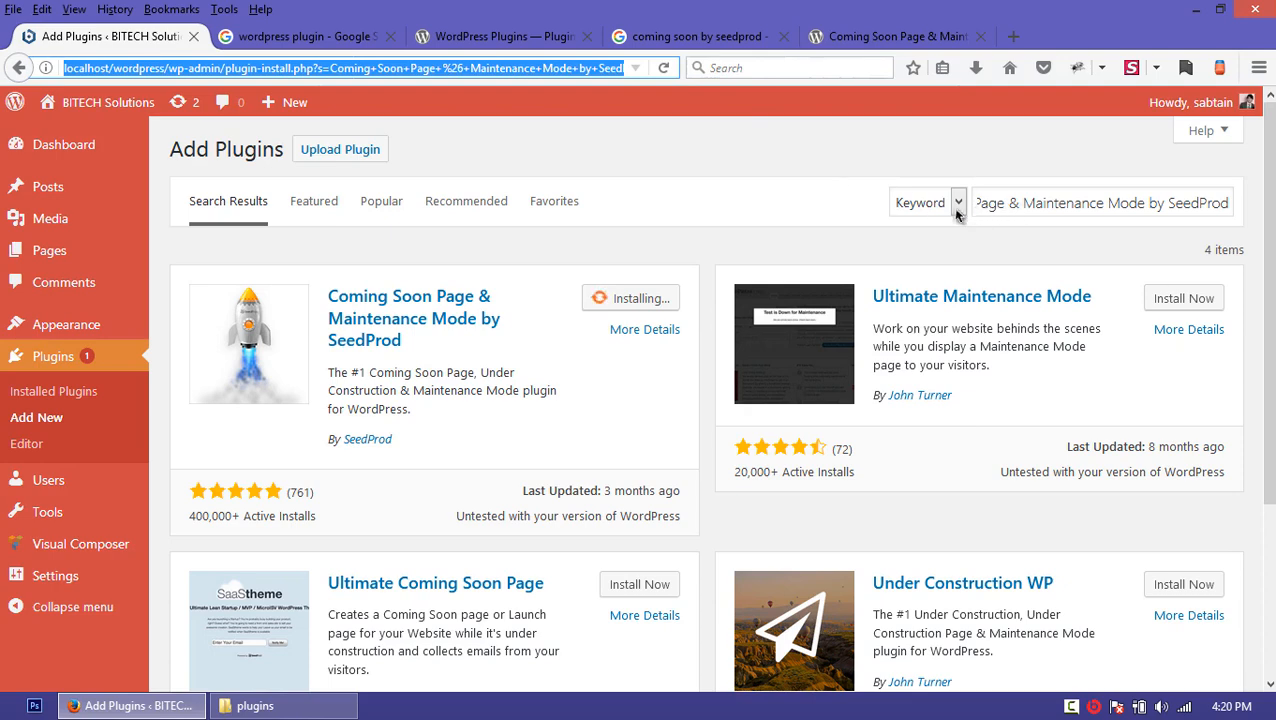
pyautogui.click(877, 40)
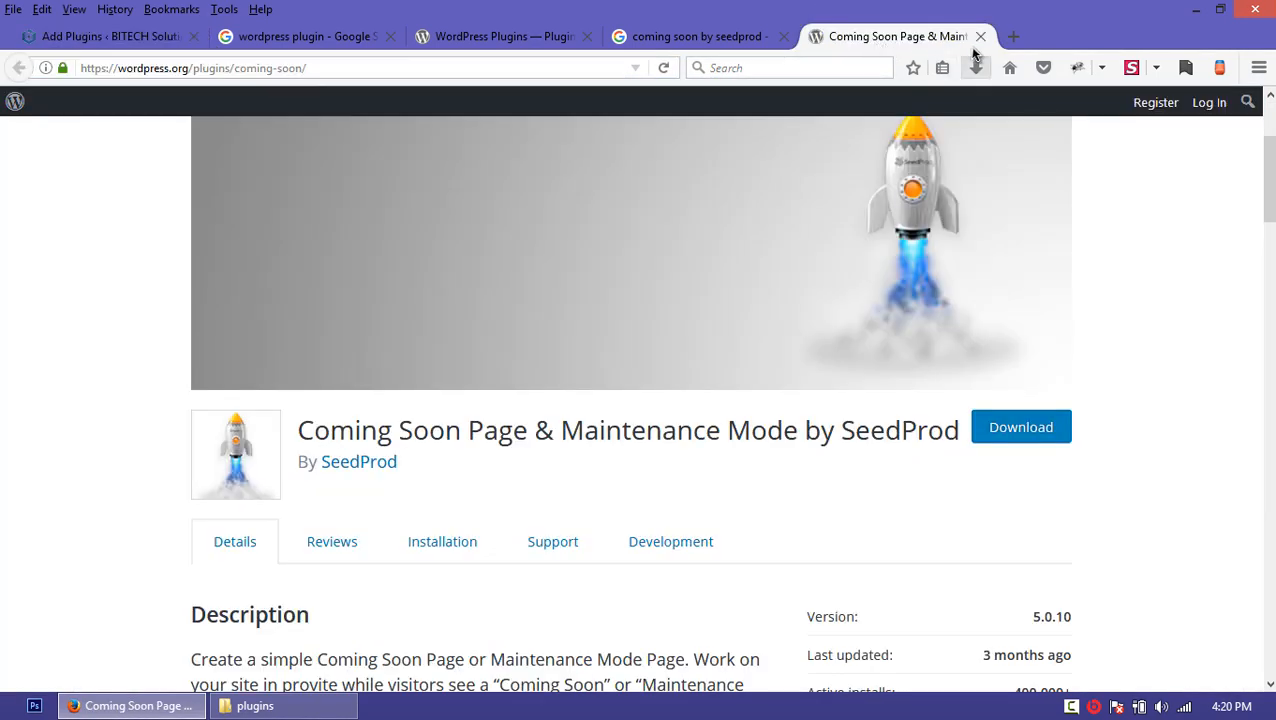
pyautogui.middleClick(874, 37)
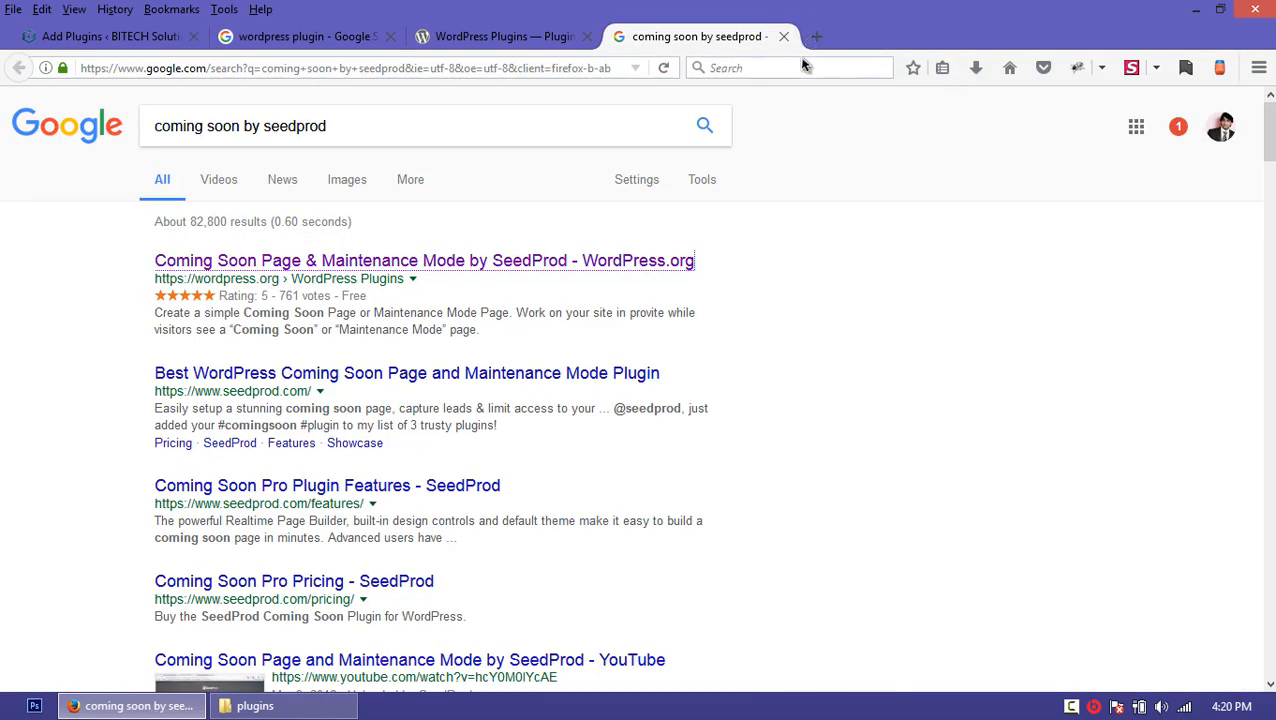
pyautogui.click(783, 37)
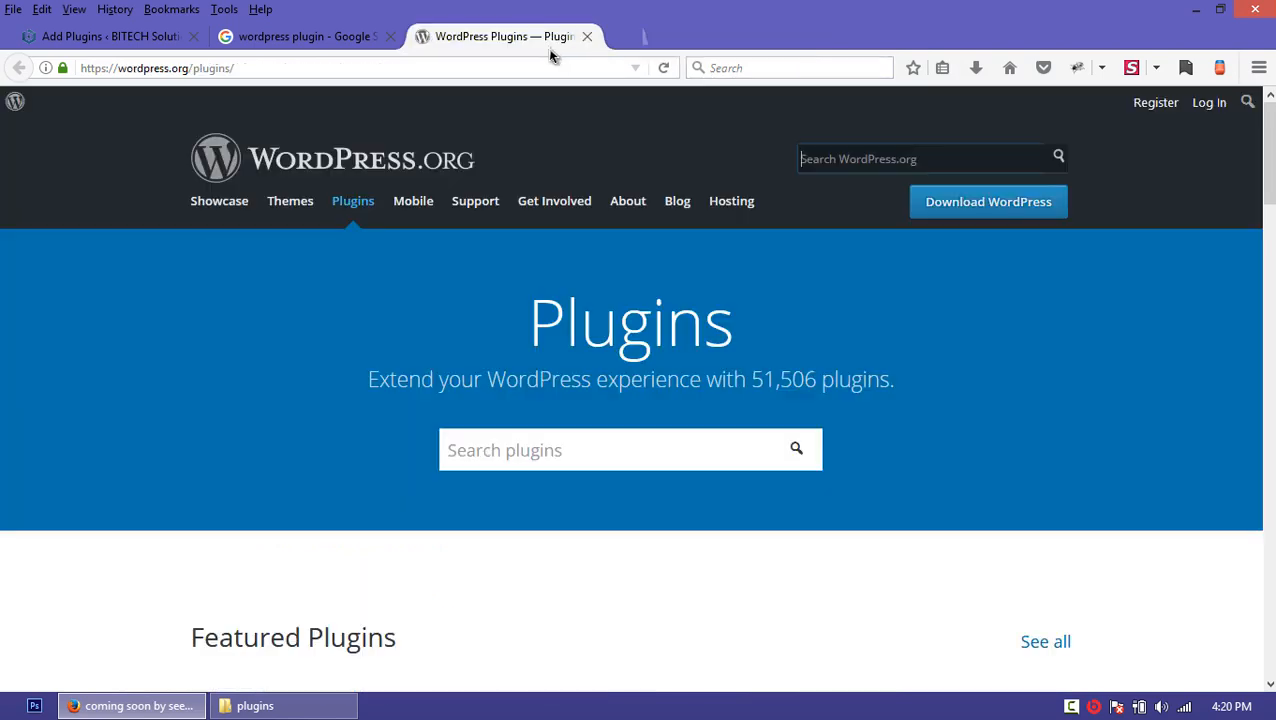
pyautogui.click(585, 35)
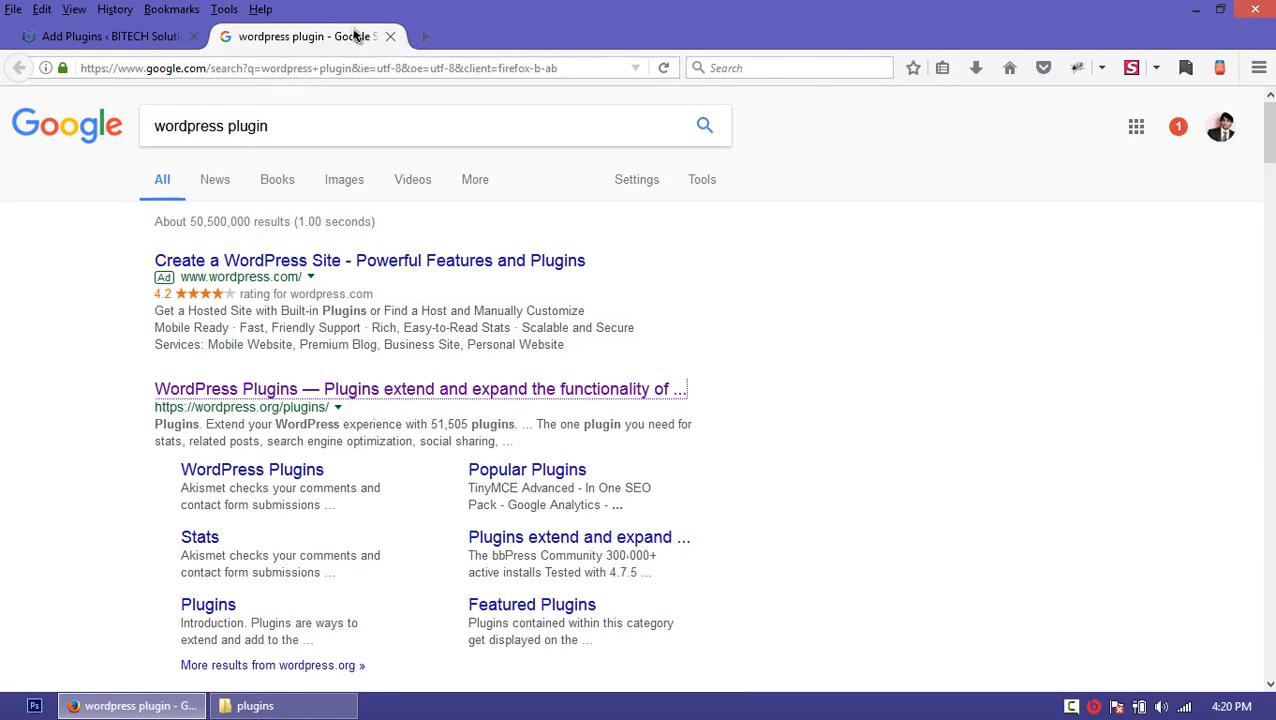
pyautogui.click(390, 36)
# Step: Examine the general status and page settings of the Coming Soon Page & Maintenance Mode plugin
pyautogui.click(648, 229)
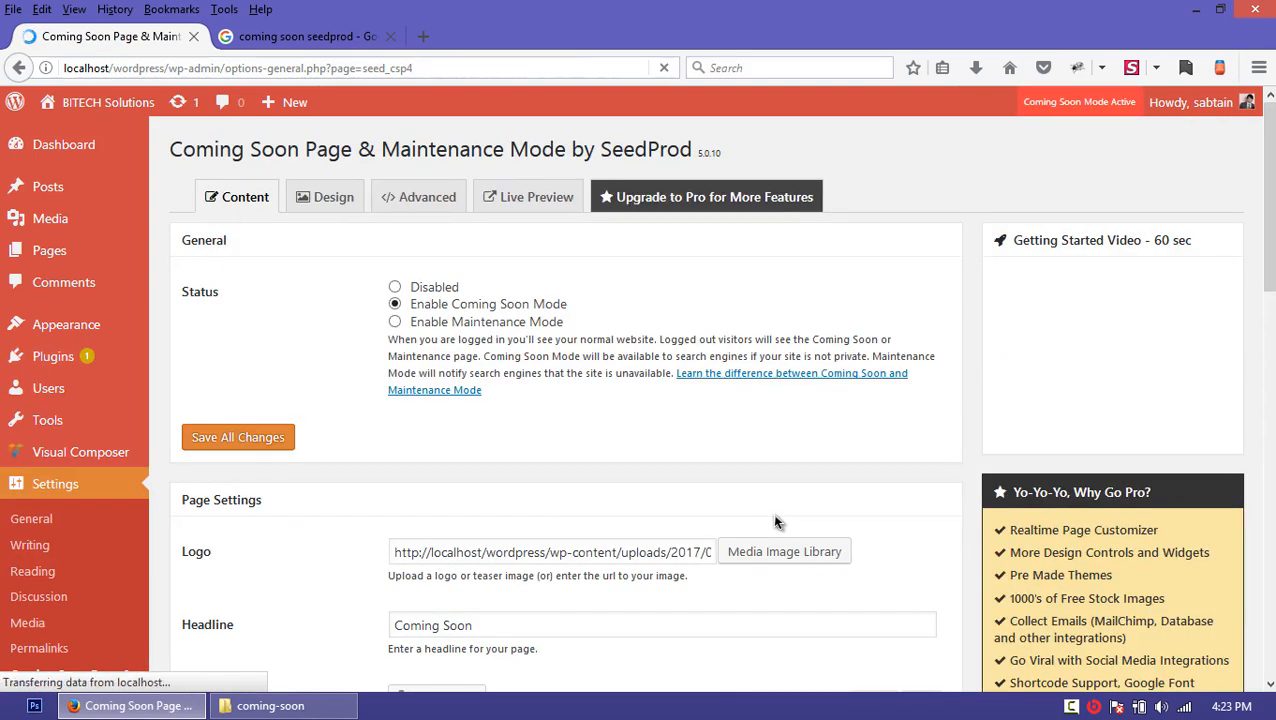
pyautogui.scroll(-2, 30, 562)
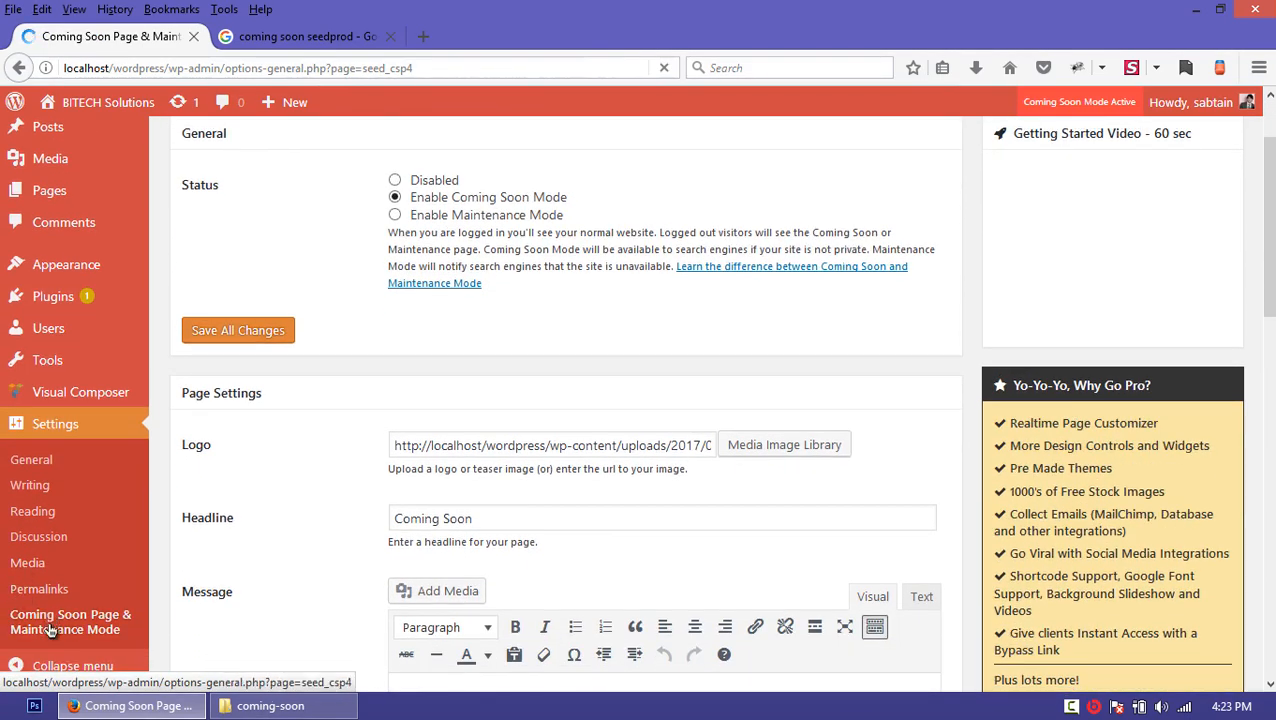
# Step: Go to the WordPress dashboard and reopen the Coming Soon Page & Maintenance Mode settings page
pyautogui.scroll(2, 194, 319)
pyautogui.click(60, 144)
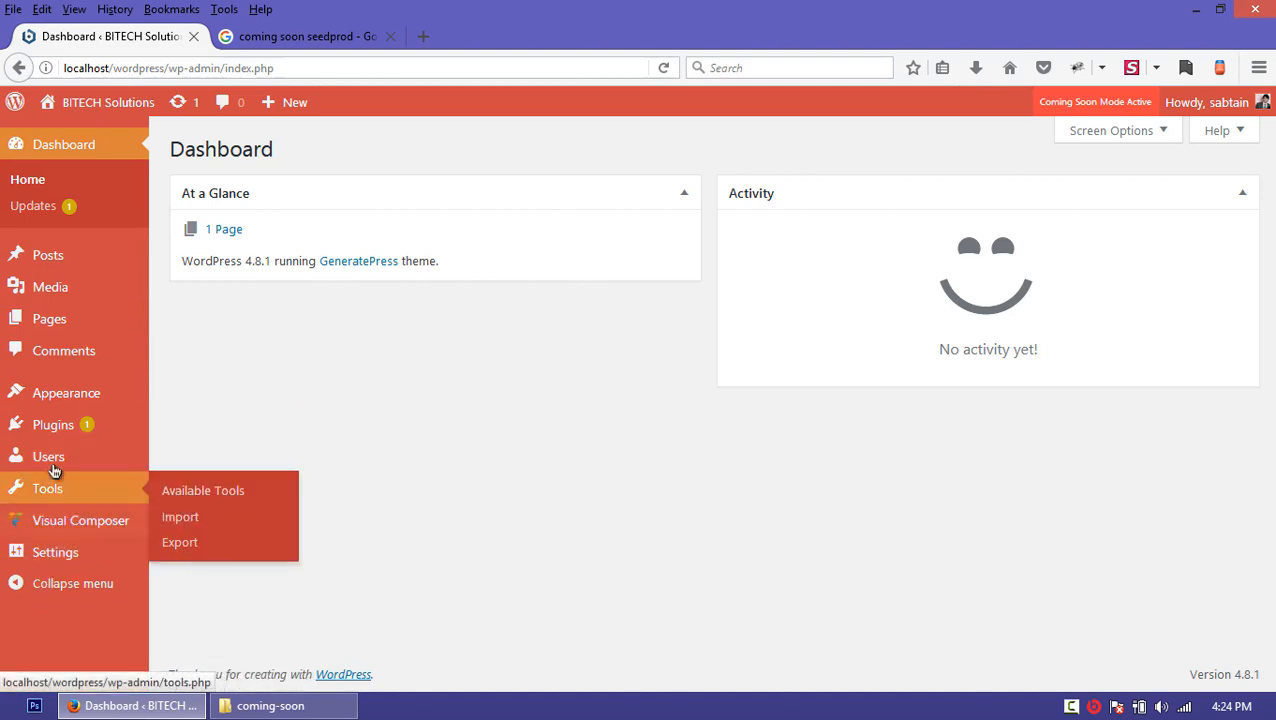
pyautogui.moveTo(85, 508)
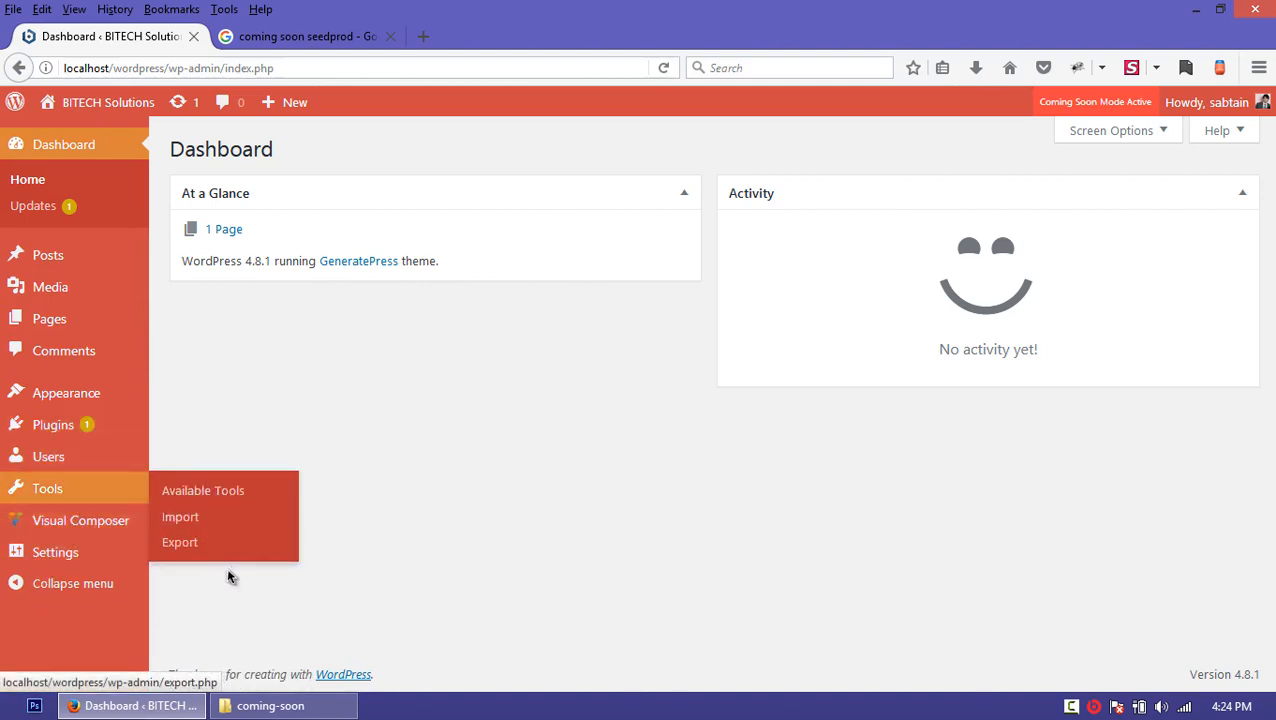
pyautogui.moveTo(62, 490)
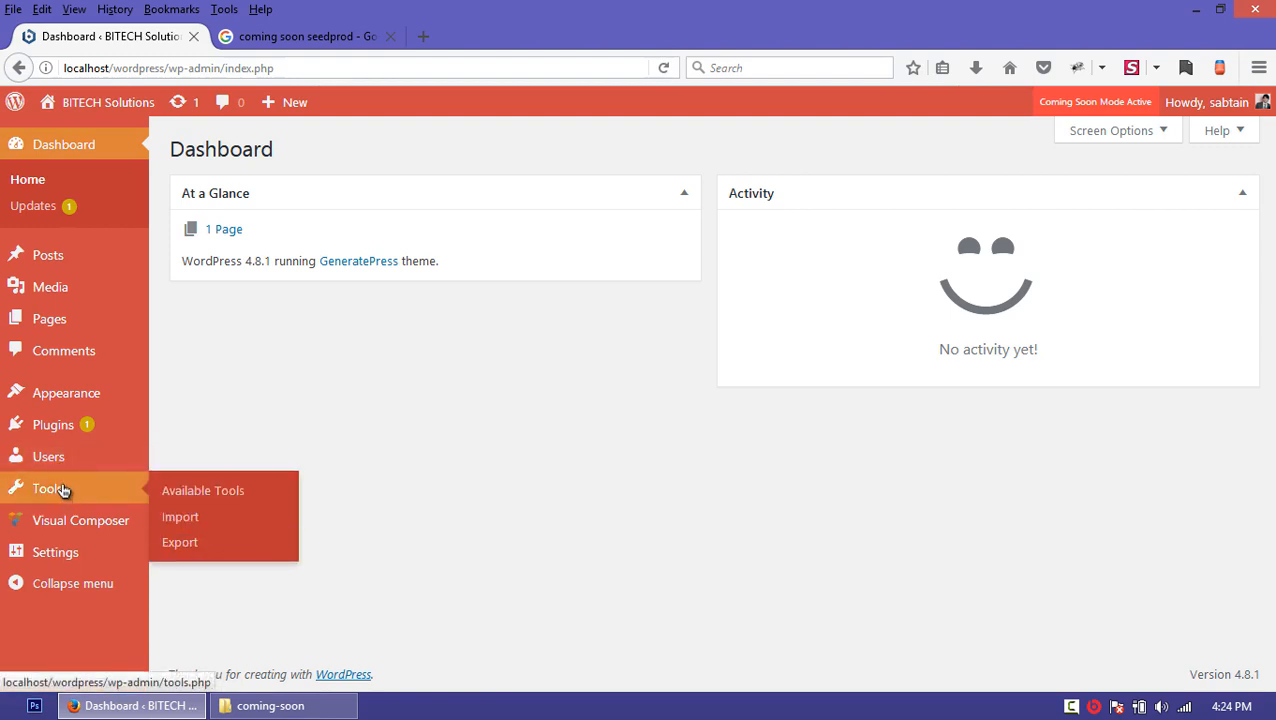
pyautogui.moveTo(60, 553)
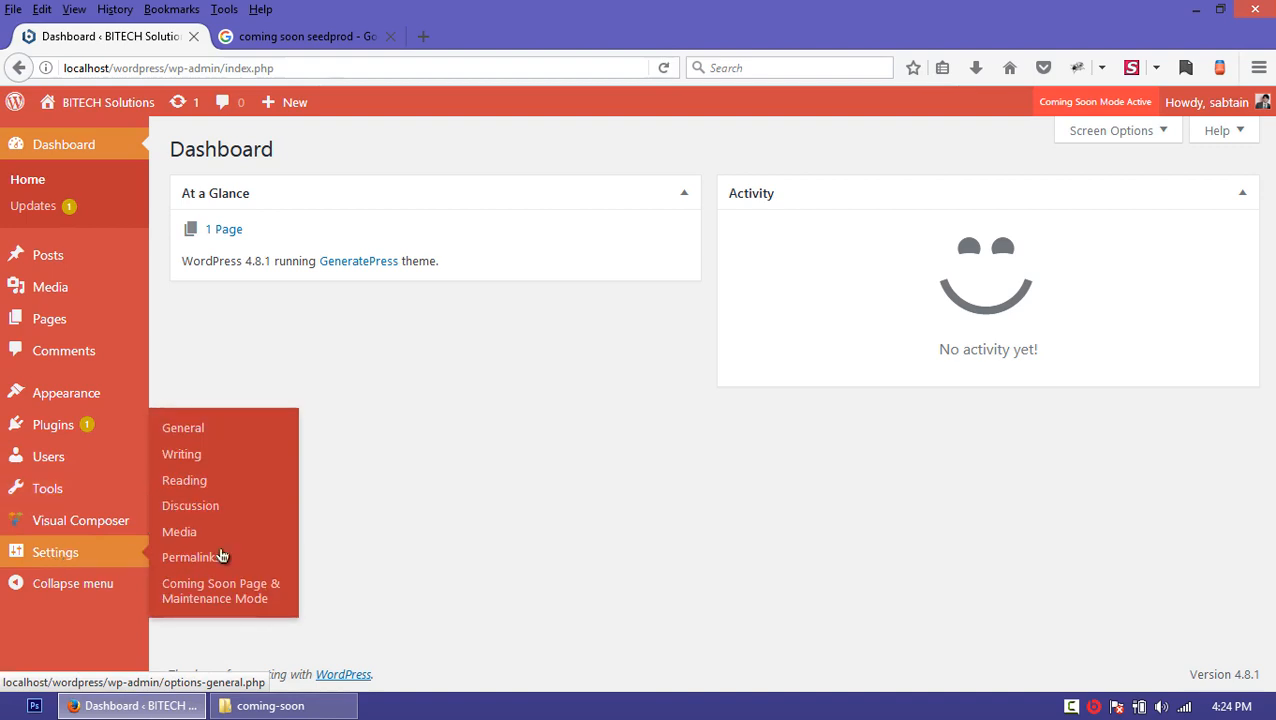
pyautogui.click(245, 600)
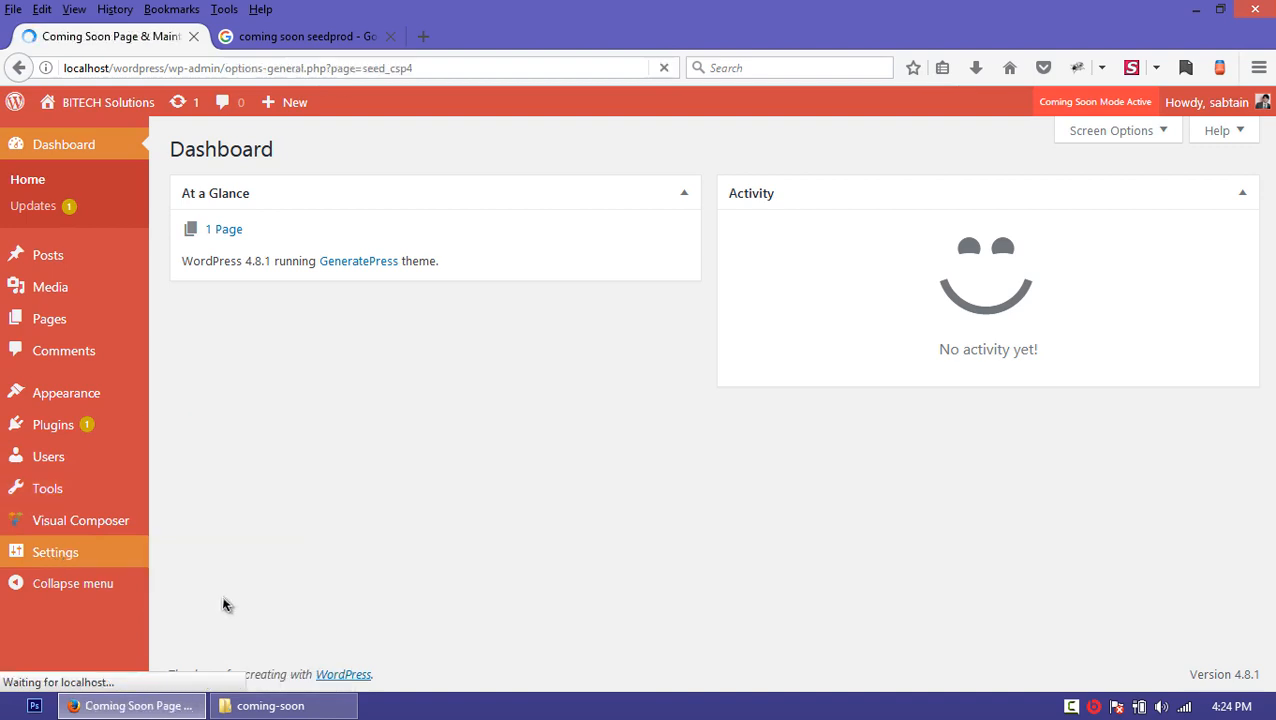
pyautogui.scroll(-2, 197, 566)
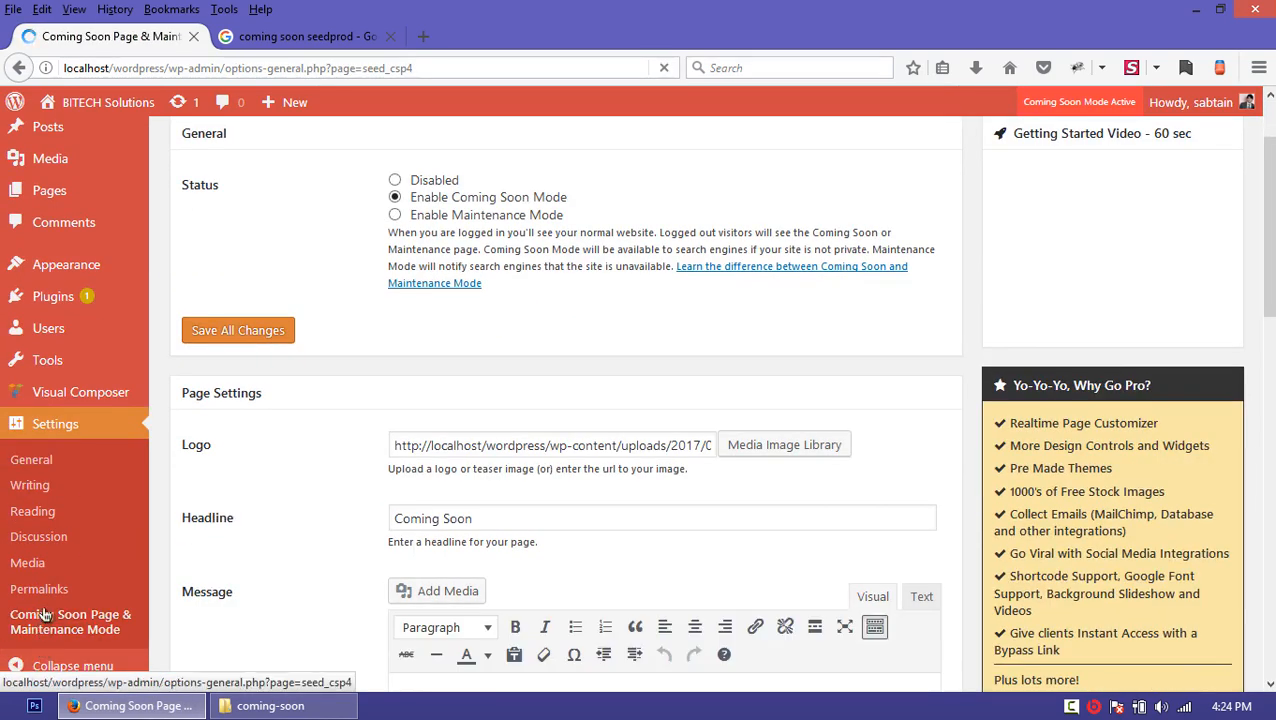
# Step: Open the Plugins page in a new tab and check the installed SeedProd and WPBakery Visual Composer entries
pyautogui.rightClick(103, 291)
pyautogui.click(150, 294)
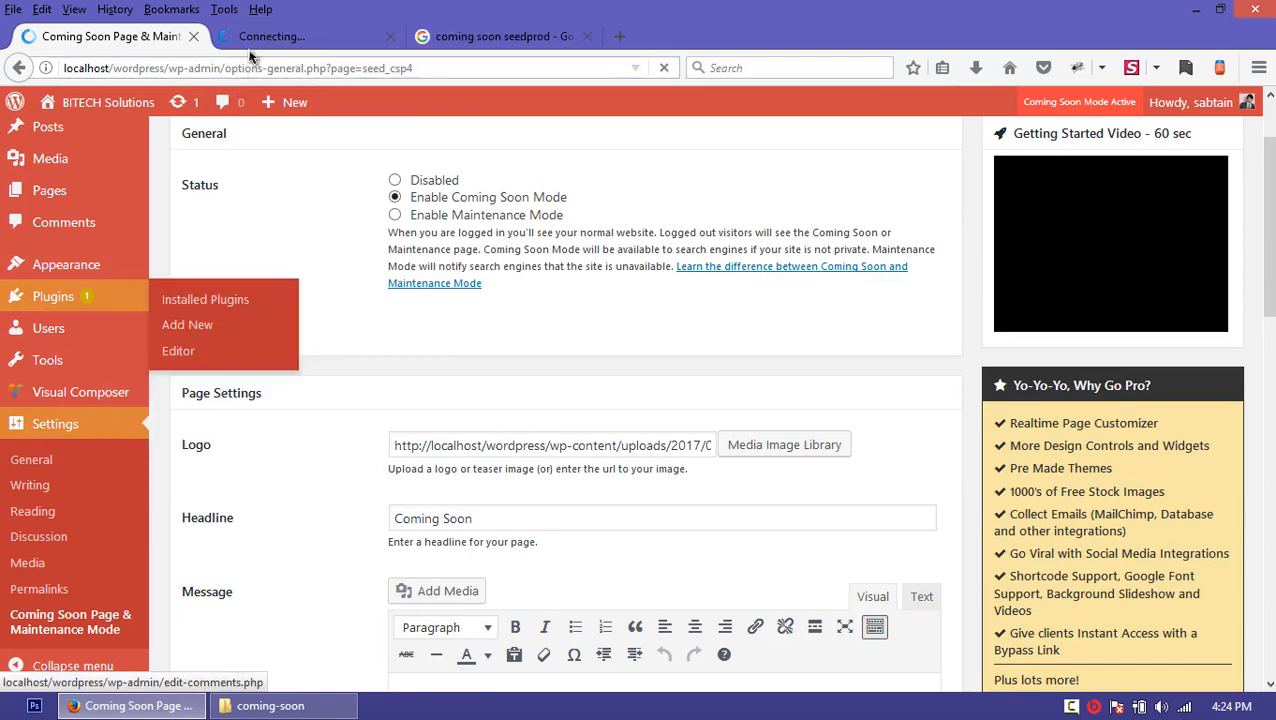
pyautogui.hotkey('ctrl', 'Tab')
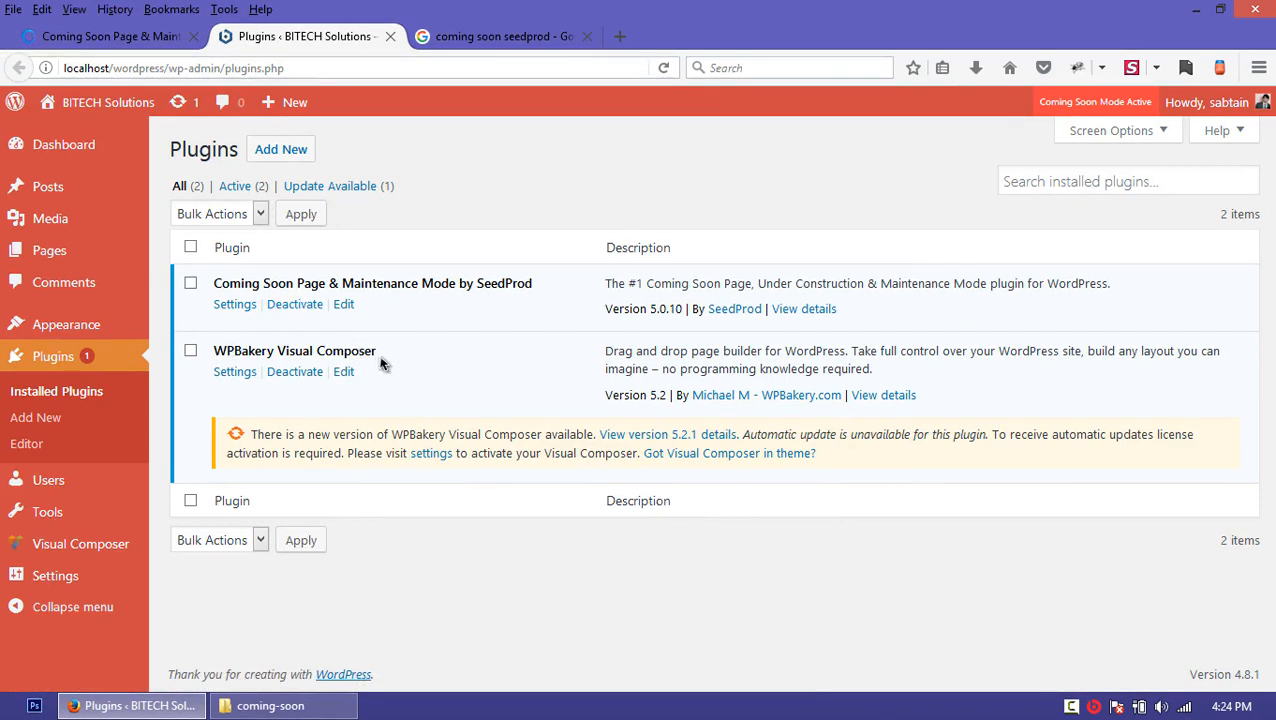
pyautogui.moveTo(379, 352); pyautogui.dragTo(213, 350)
pyautogui.click(219, 371)
pyautogui.click(465, 355)
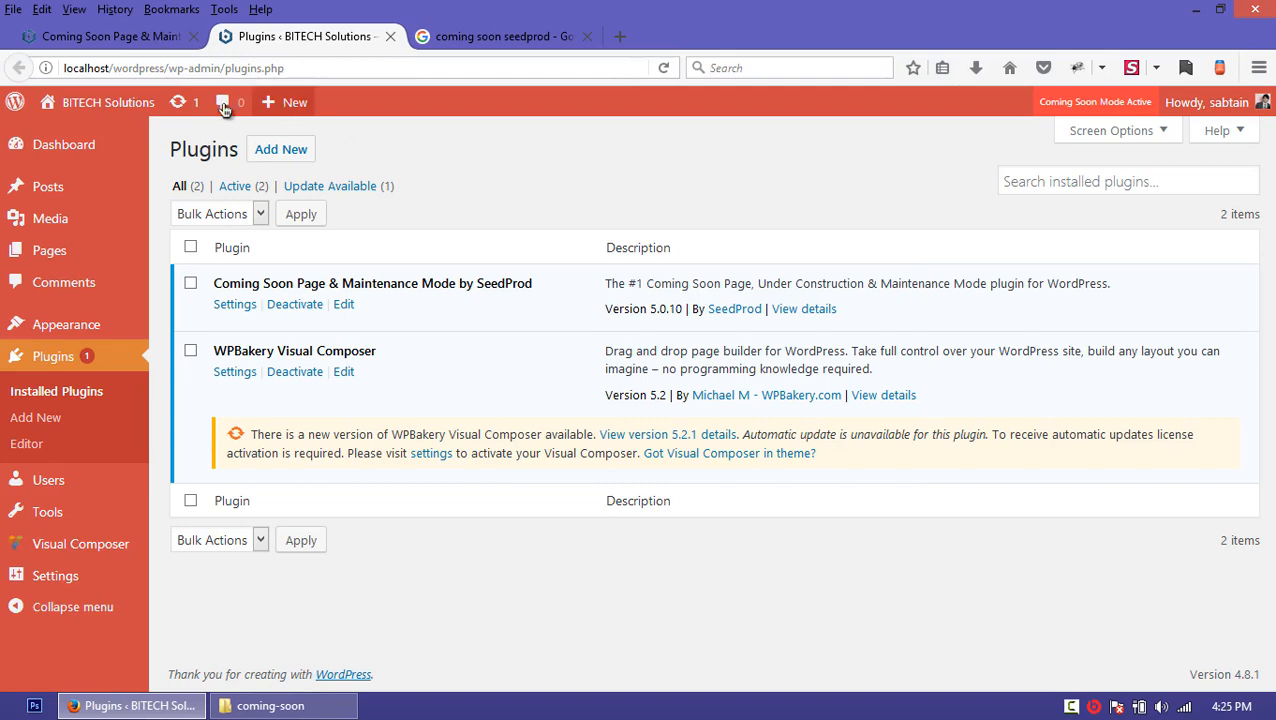
# Step: Return to the SeedProd settings page and review its status options, logo, headline and message text
pyautogui.click(105, 36)
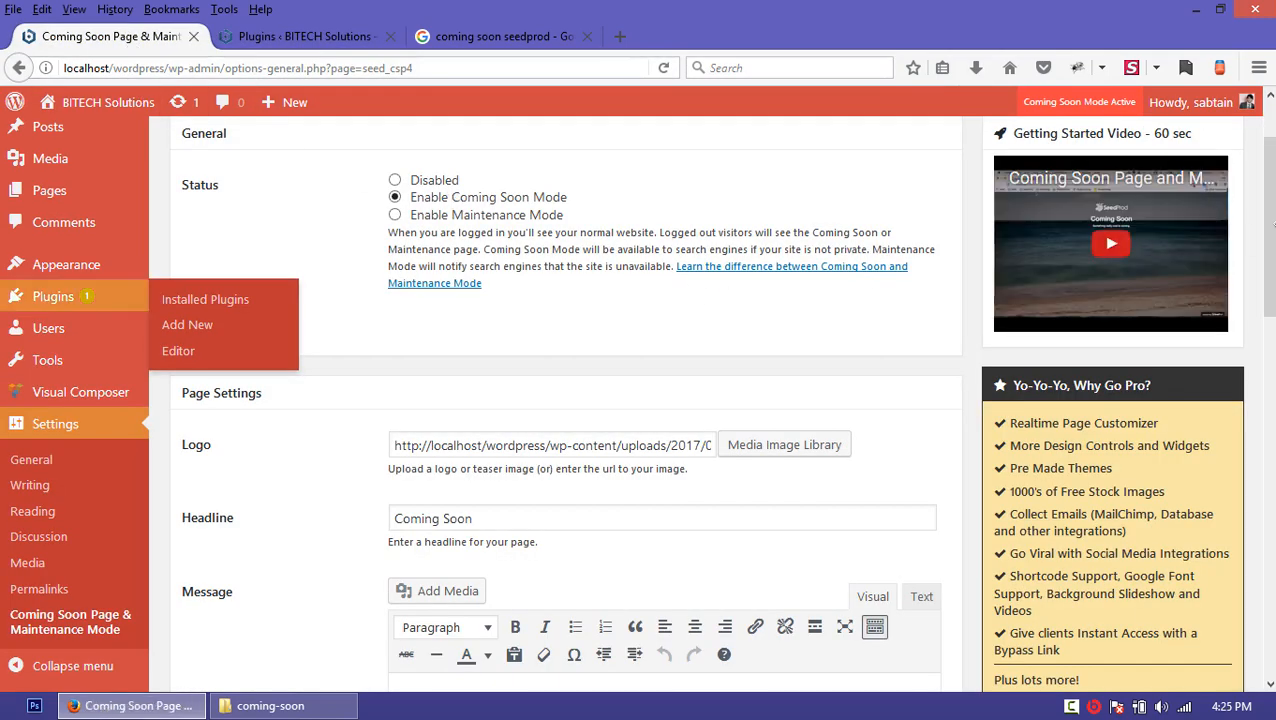
pyautogui.scroll(2, 1267, 205)
pyautogui.scroll(2, 1267, 205)
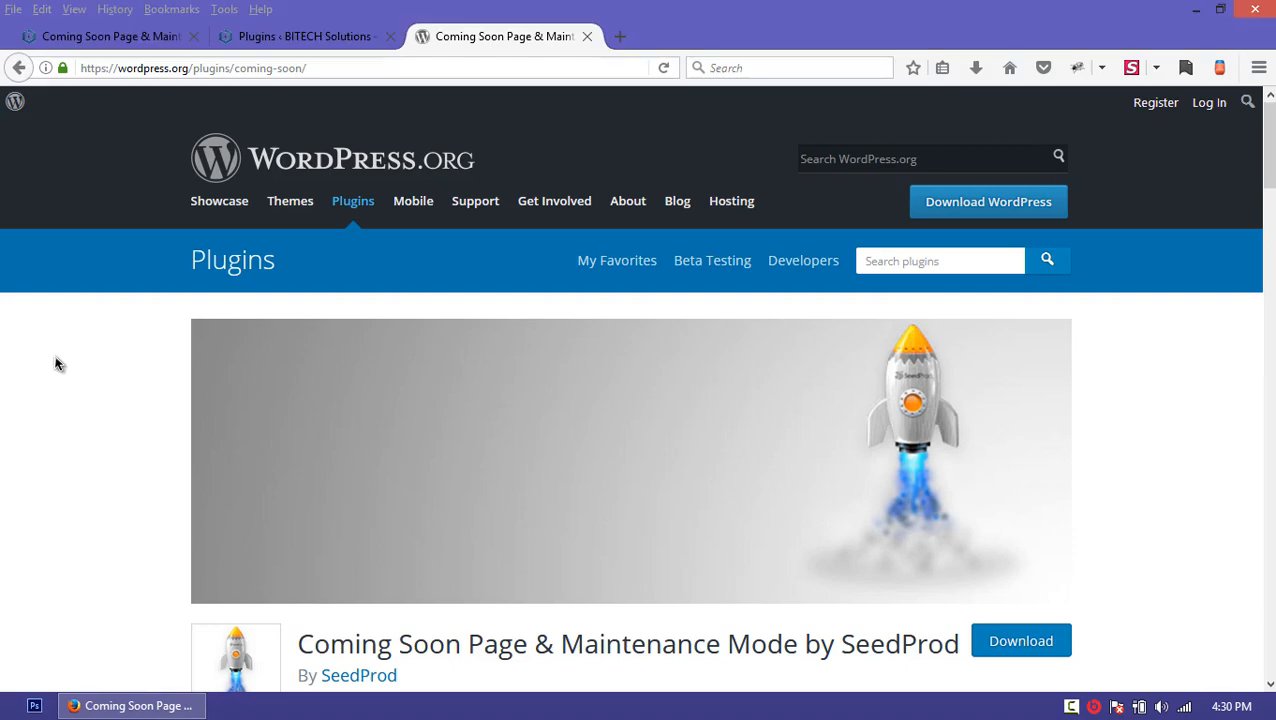
pyautogui.click(100, 36)
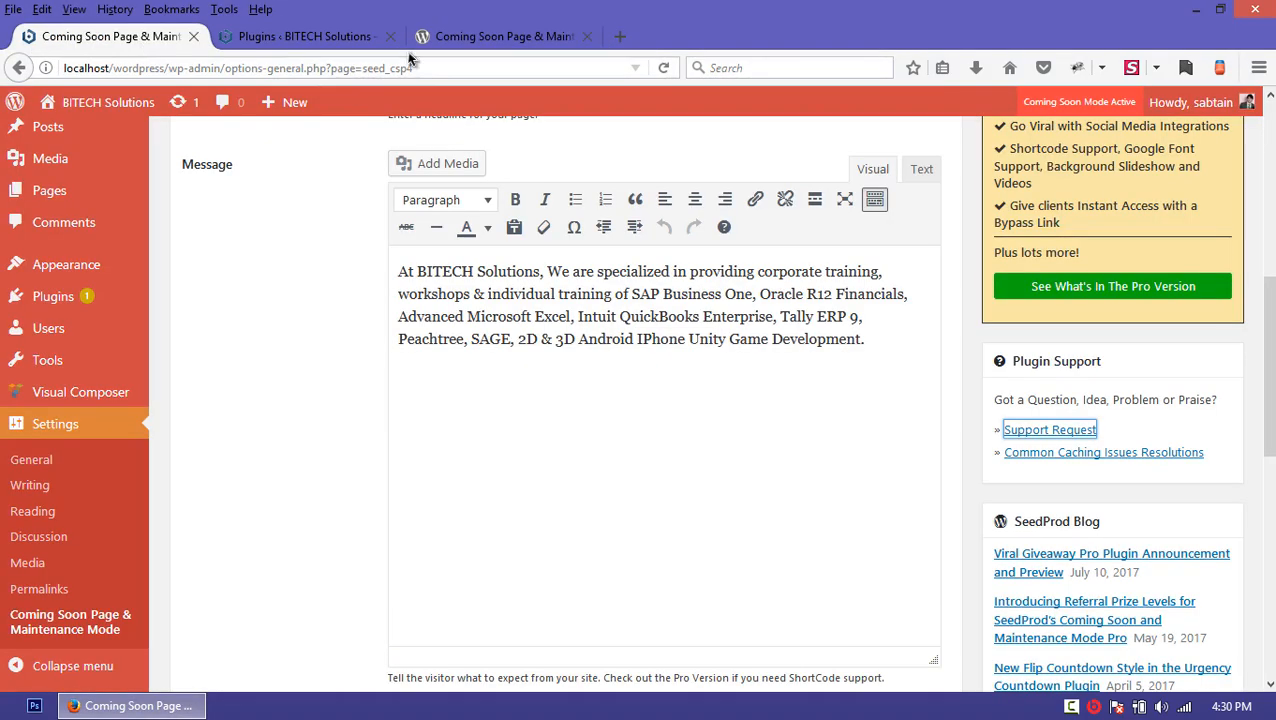
pyautogui.scroll(10, 516, 262)
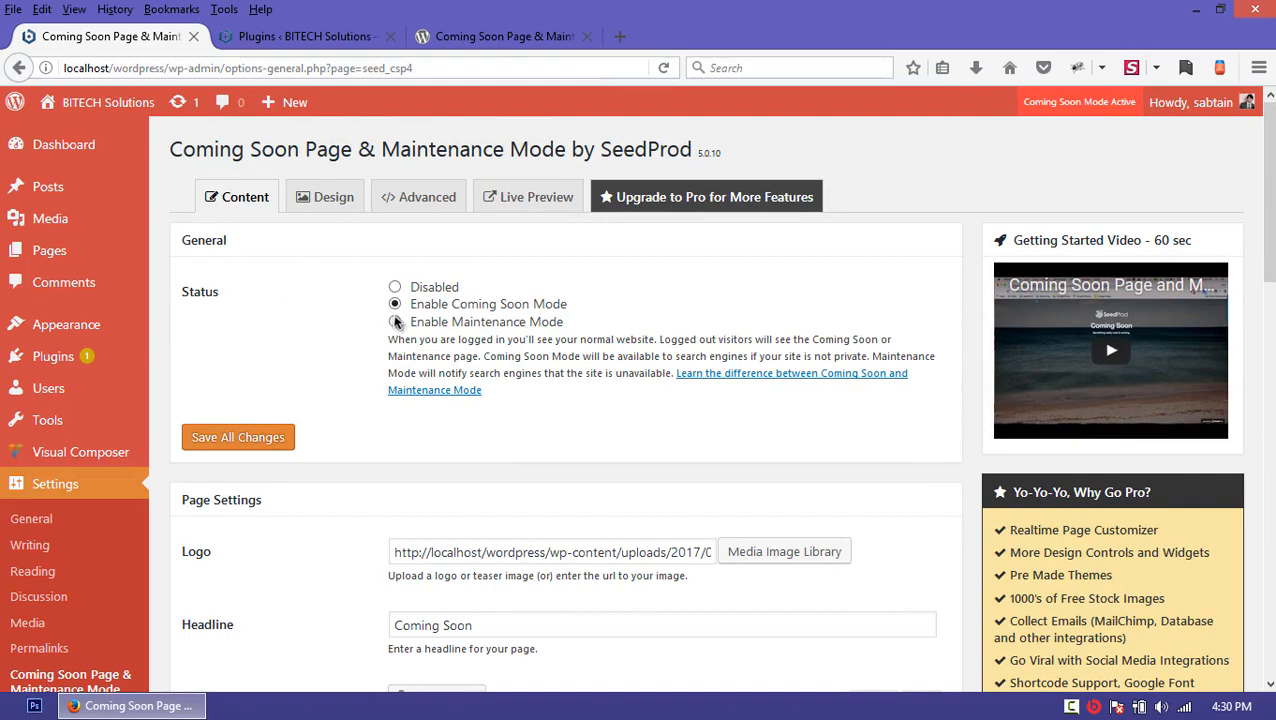
pyautogui.moveTo(1270, 169); pyautogui.dragTo(1270, 285)
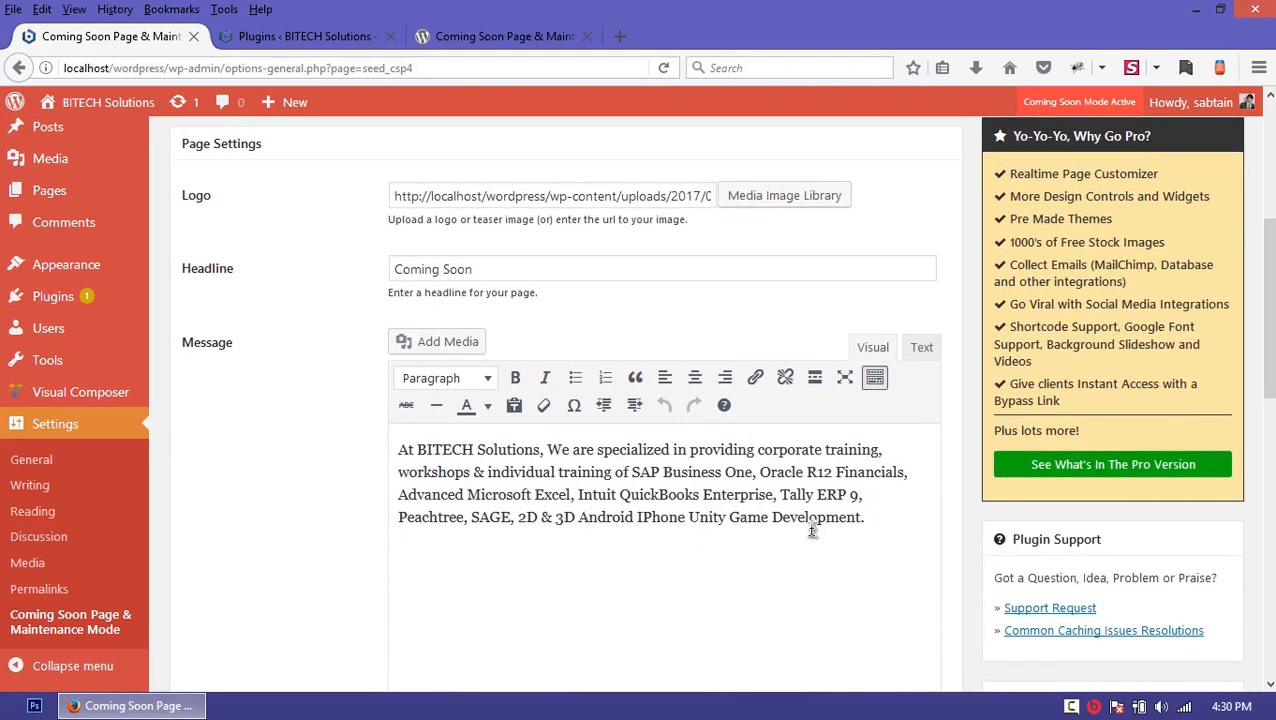
pyautogui.moveTo(905, 532); pyautogui.dragTo(398, 450)
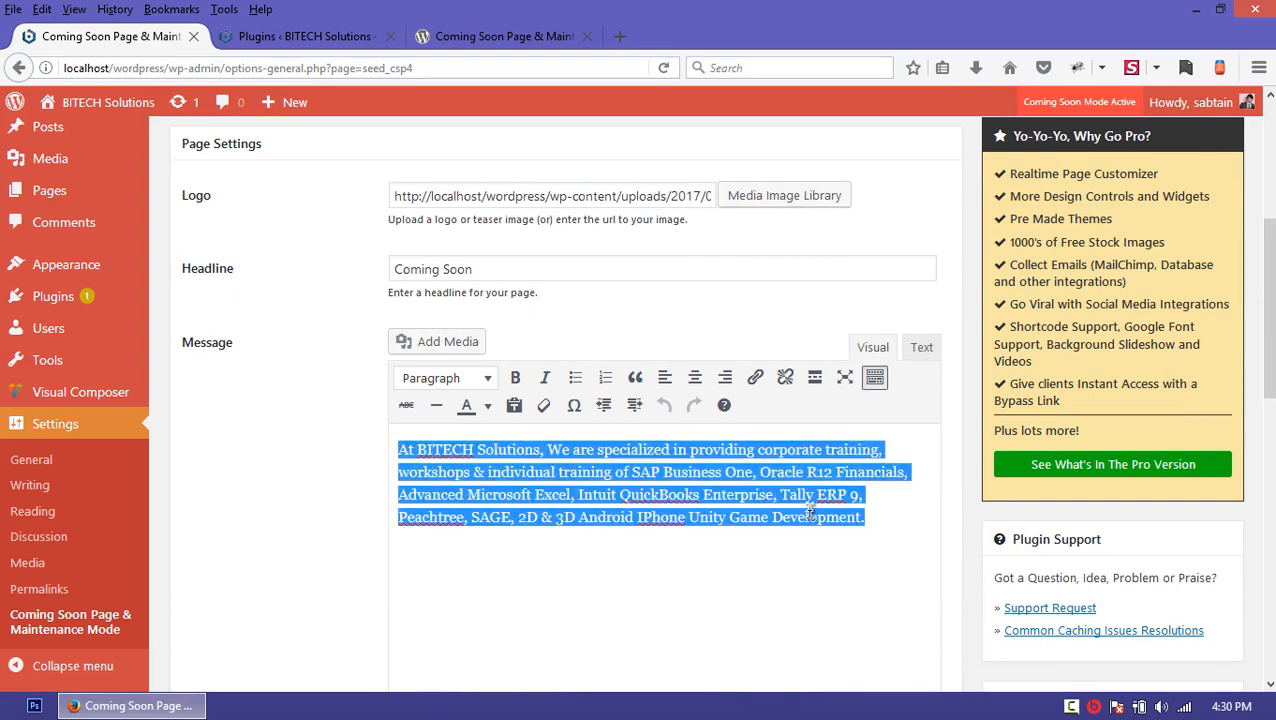
pyautogui.click(866, 521)
pyautogui.moveTo(1265, 360); pyautogui.dragTo(1266, 143)
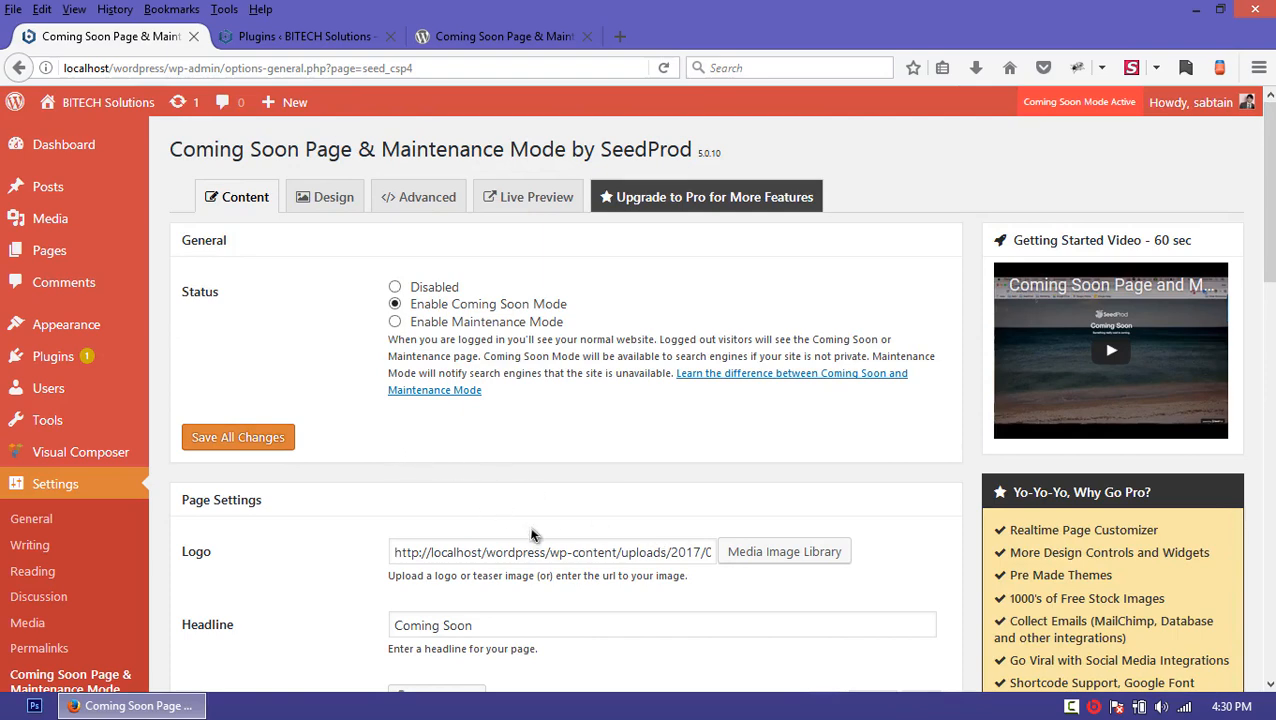
# Step: Switch to the plugin's WordPress.org page and read its description
pyautogui.click(500, 38)
pyautogui.scroll(-5, 745, 390)
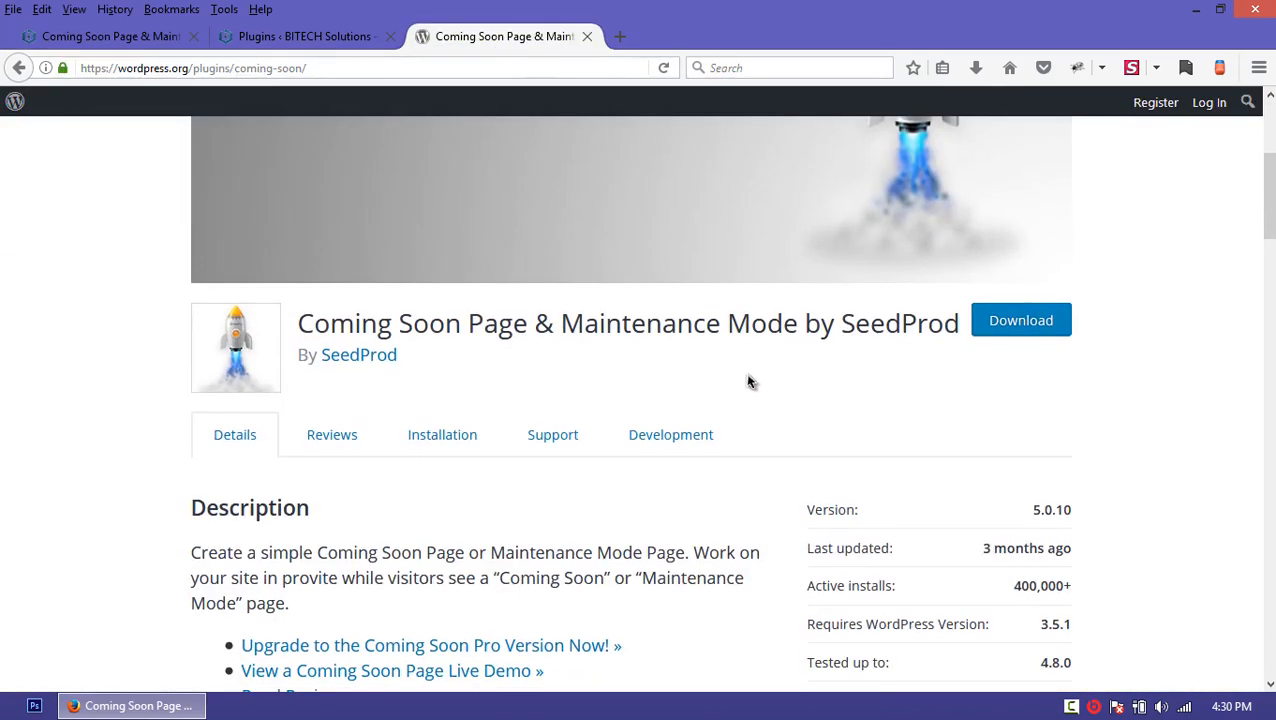
pyautogui.scroll(5, 754, 380)
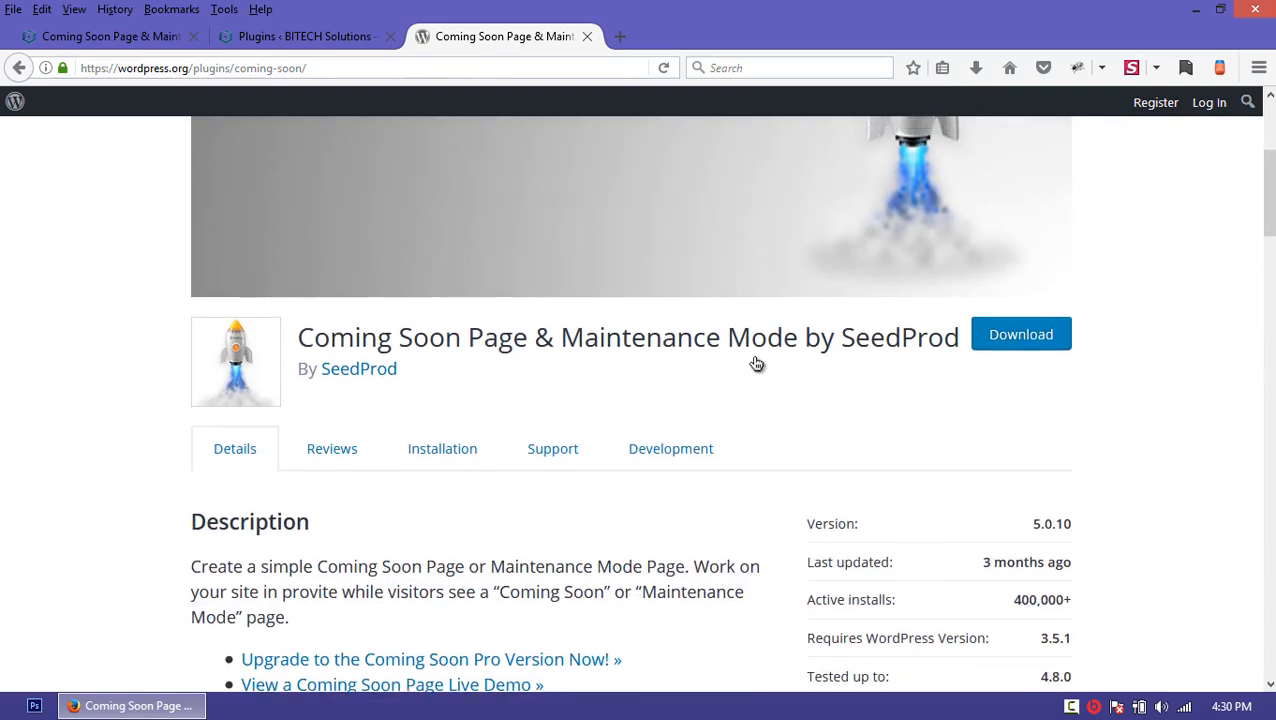
pyautogui.scroll(5, 750, 370)
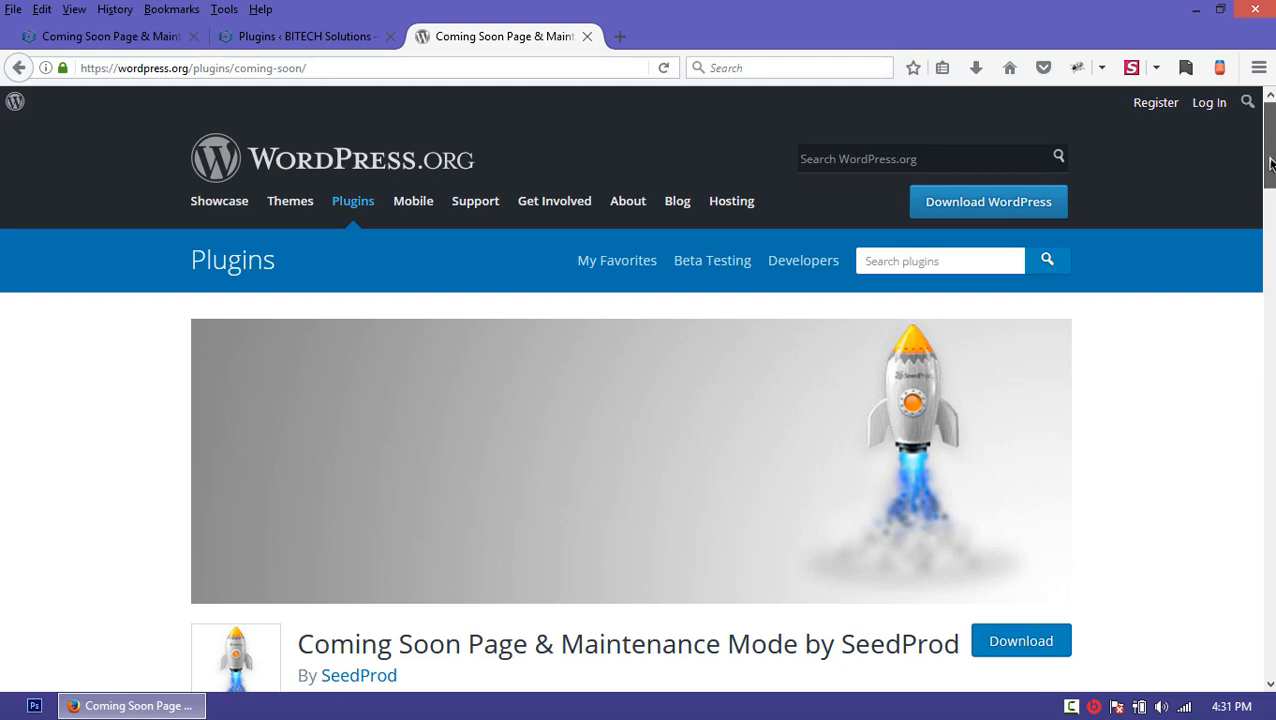
pyautogui.moveTo(1268, 157); pyautogui.dragTo(1271, 267)
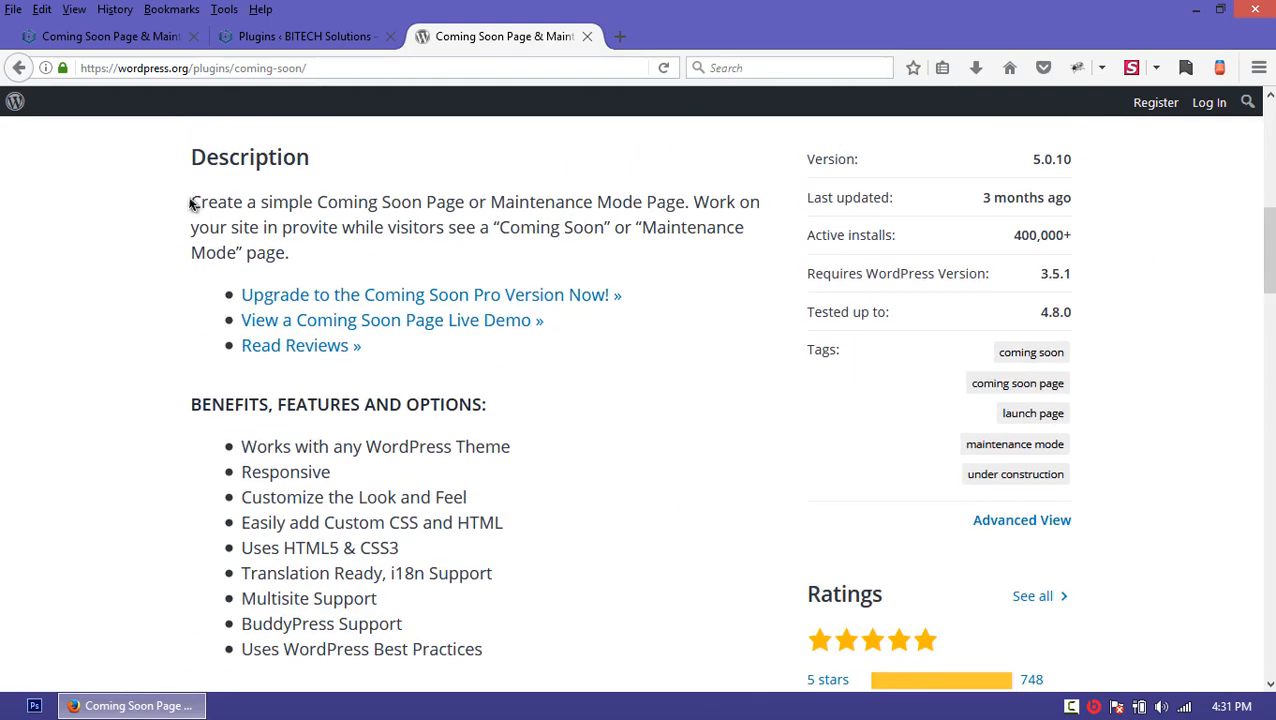
pyautogui.moveTo(191, 205); pyautogui.dragTo(303, 230)
pyautogui.click(307, 263)
pyautogui.moveTo(199, 204)
pyautogui.mouseDown()
pyautogui.moveTo(330, 259)
pyautogui.moveTo(241, 244)
pyautogui.moveTo(184, 208)
pyautogui.mouseUp()
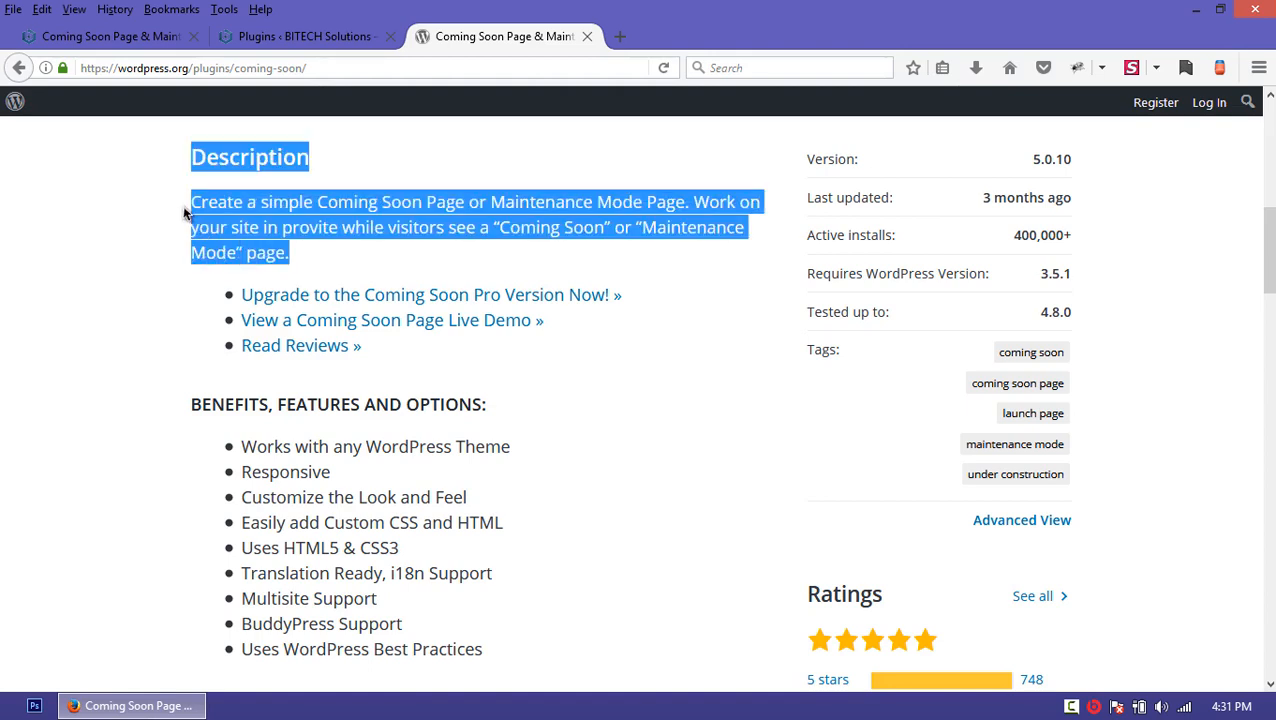
pyautogui.click(290, 219)
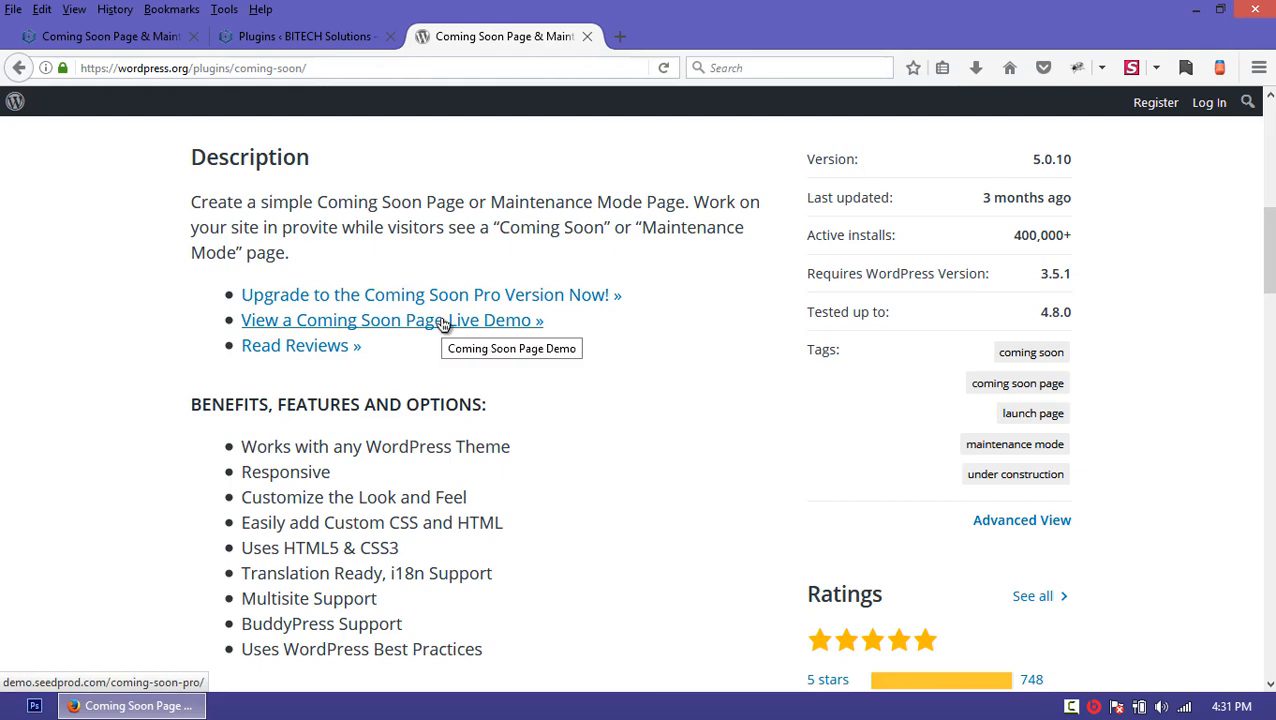
# Step: Read the plugin's benefits, features and options list on its WordPress.org page
pyautogui.scroll(-2, 475, 350)
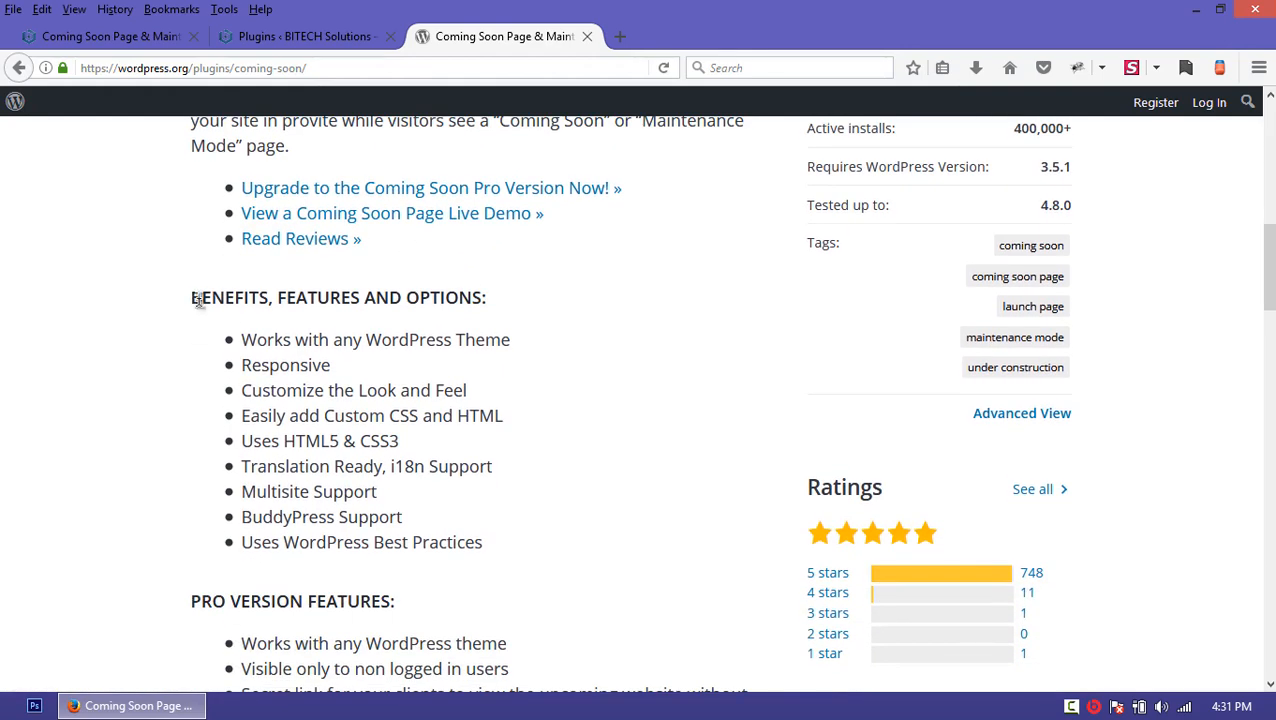
pyautogui.moveTo(197, 300); pyautogui.dragTo(501, 544)
pyautogui.click(530, 508)
pyautogui.moveTo(335, 366); pyautogui.dragTo(266, 366)
pyautogui.click(288, 444)
pyautogui.moveTo(283, 441); pyautogui.dragTo(376, 441)
pyautogui.click(315, 495)
# Step: Look through the full list of Pro version features on the plugin's WordPress.org page
pyautogui.scroll(-1, 491, 339)
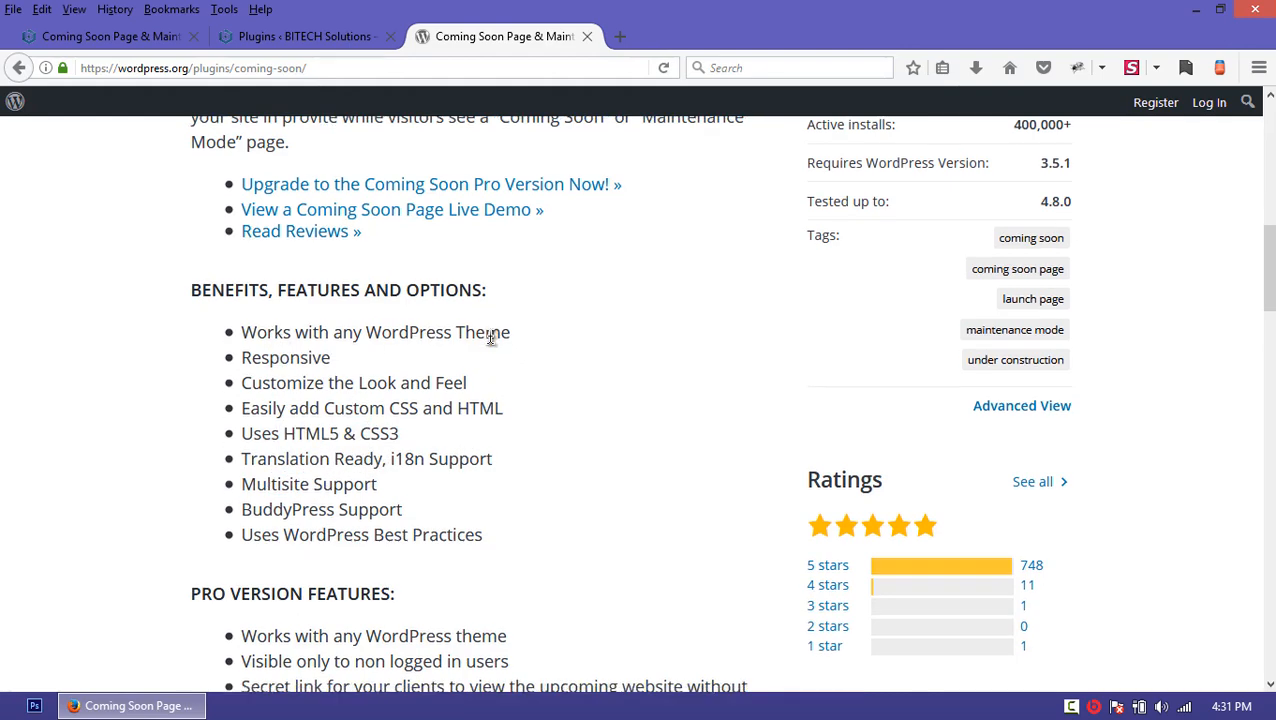
pyautogui.scroll(-3, 491, 339)
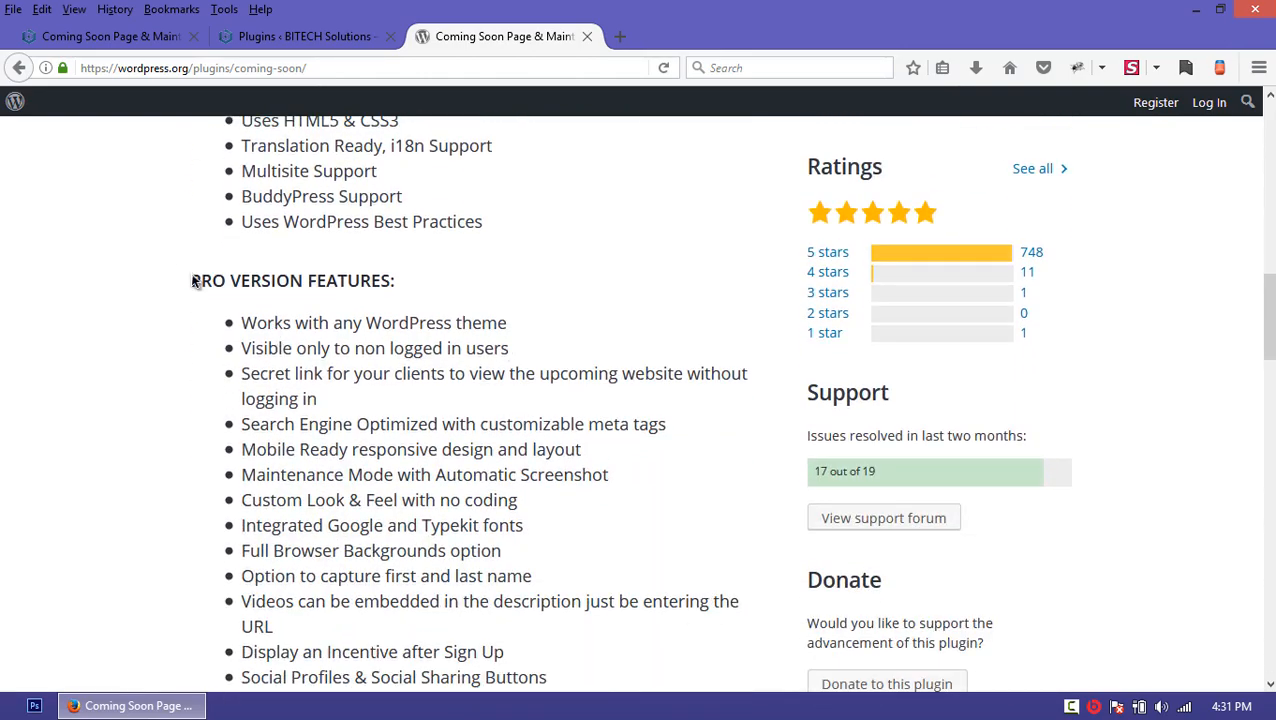
pyautogui.moveTo(194, 281); pyautogui.dragTo(519, 491)
pyautogui.scroll(-4, 373, 339)
pyautogui.scroll(-5, 433, 440)
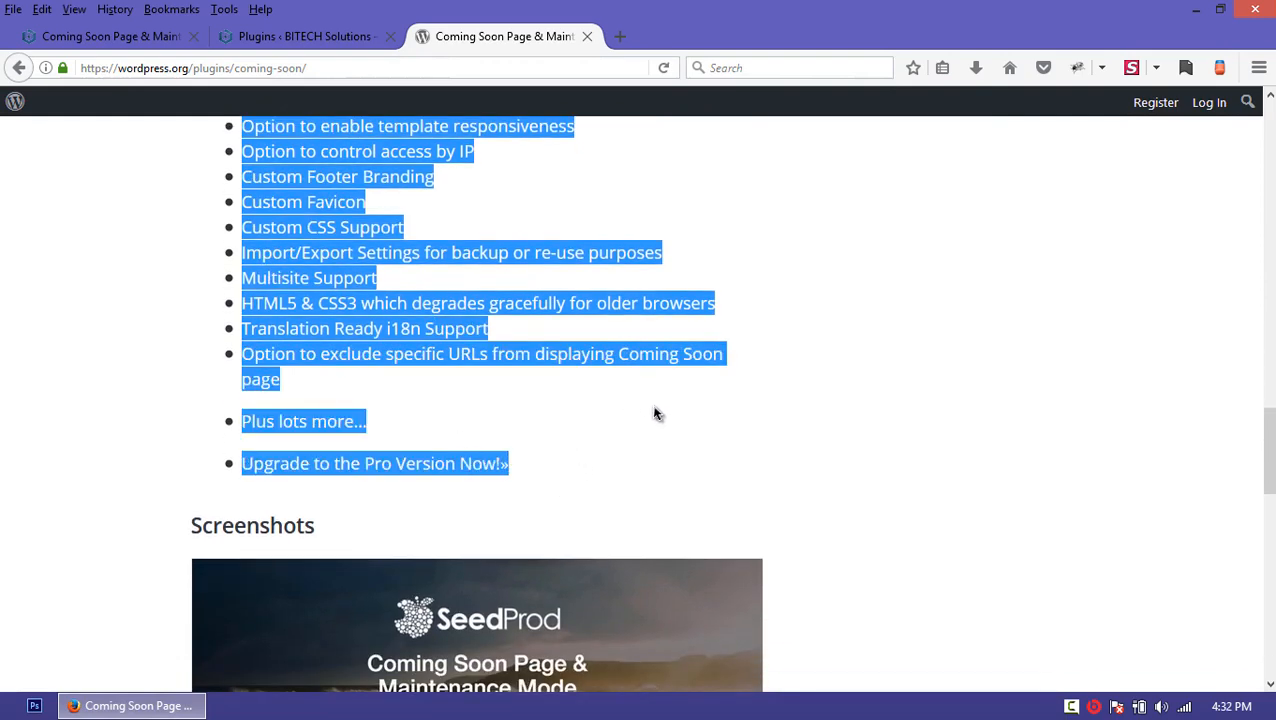
# Step: Browse the plugin's screenshot gallery, including the coming soon, maintenance mode and content page examples
pyautogui.scroll(-4, 755, 396)
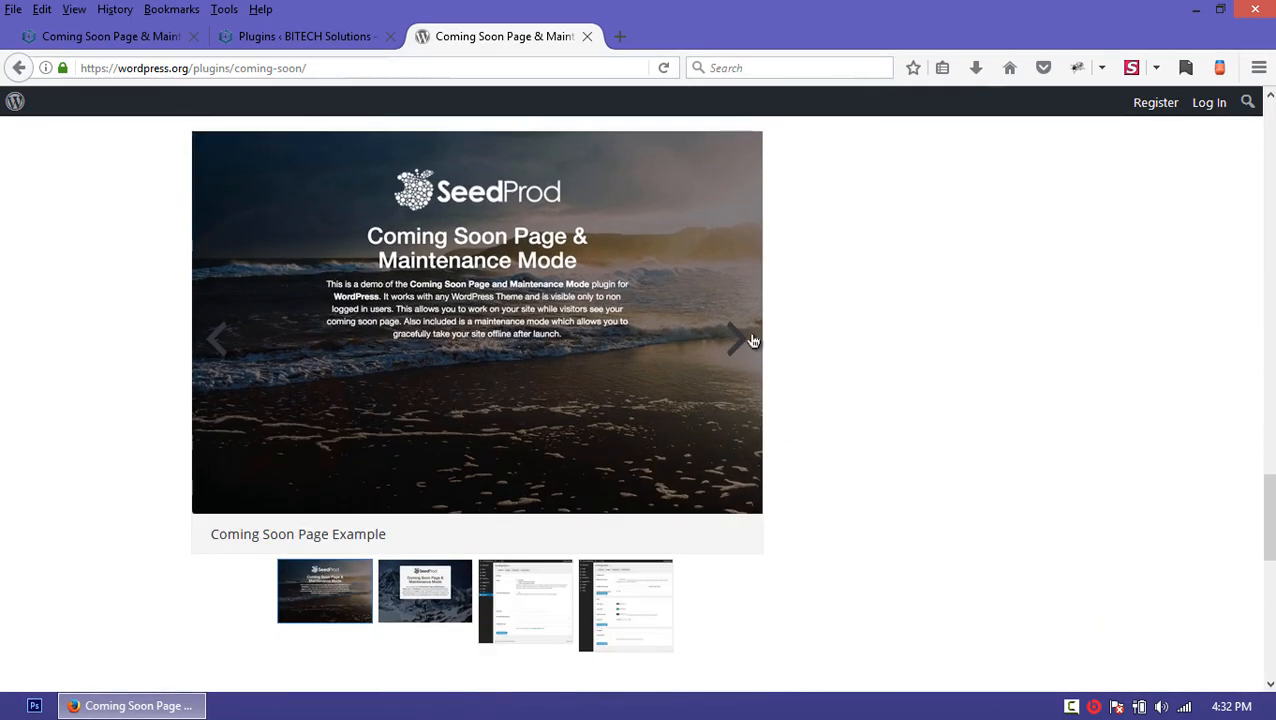
pyautogui.click(752, 341)
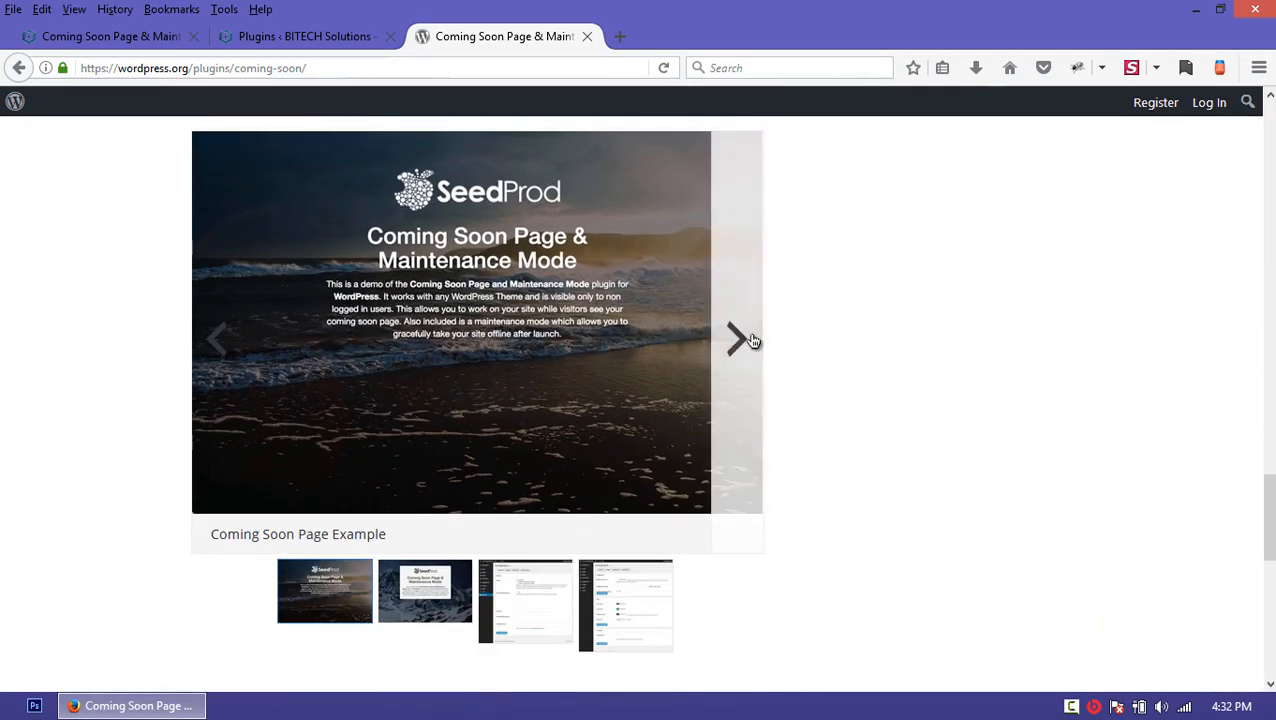
pyautogui.click(752, 341)
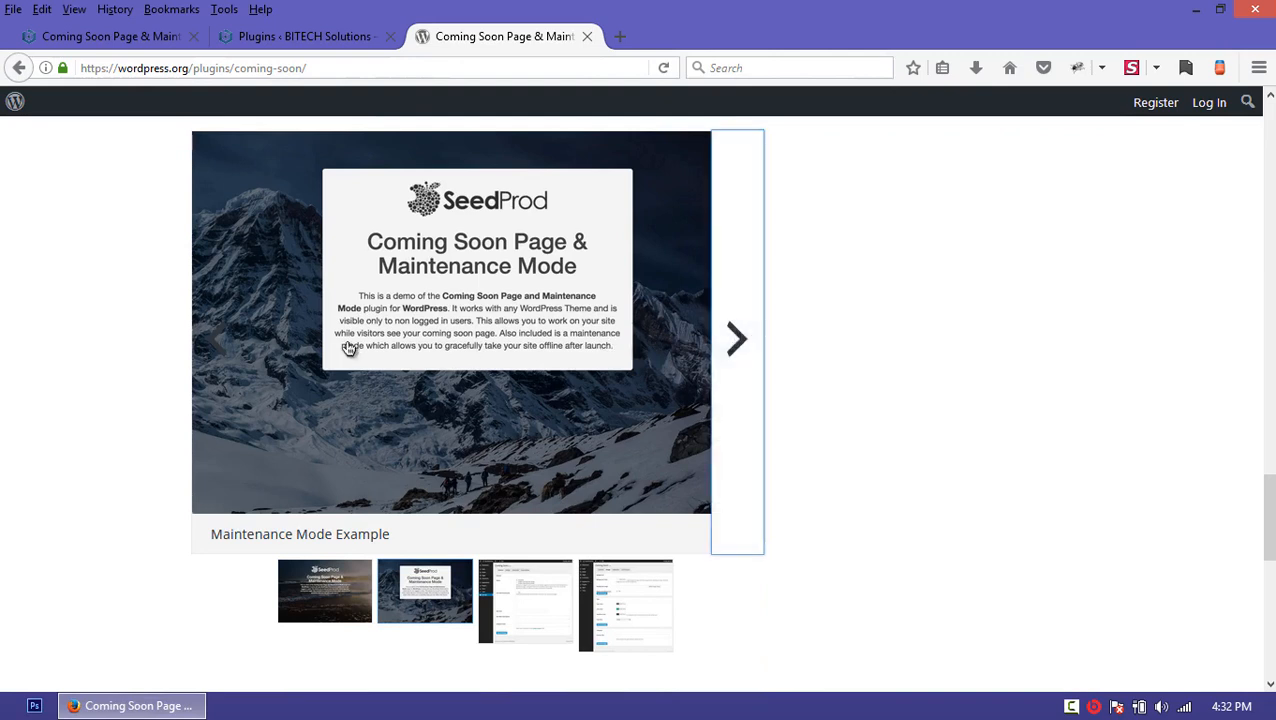
pyautogui.click(222, 322)
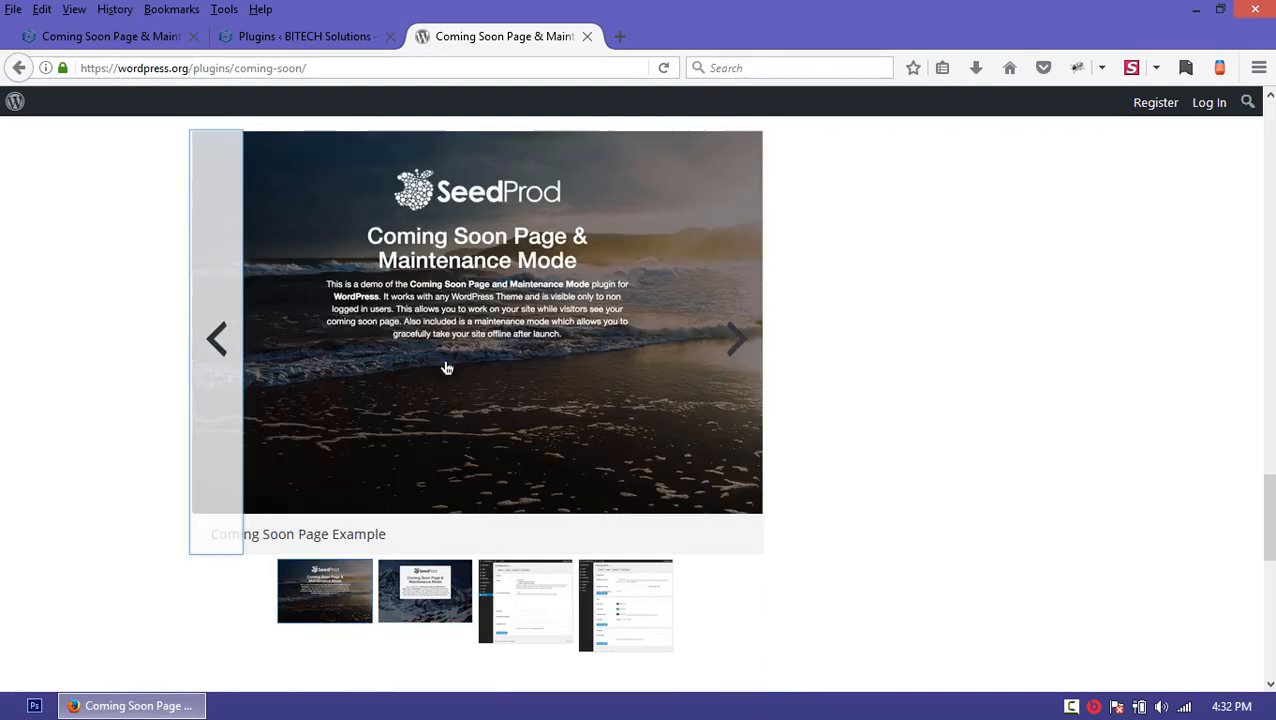
pyautogui.click(730, 345)
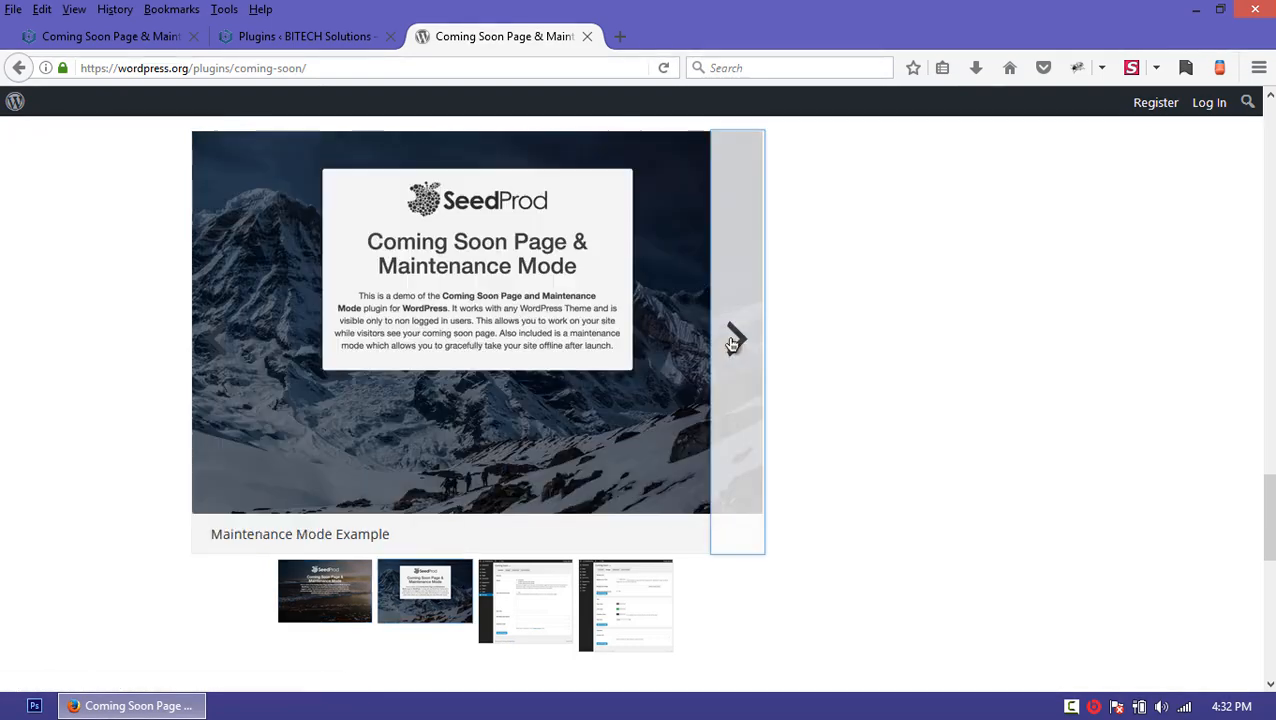
pyautogui.click(726, 346)
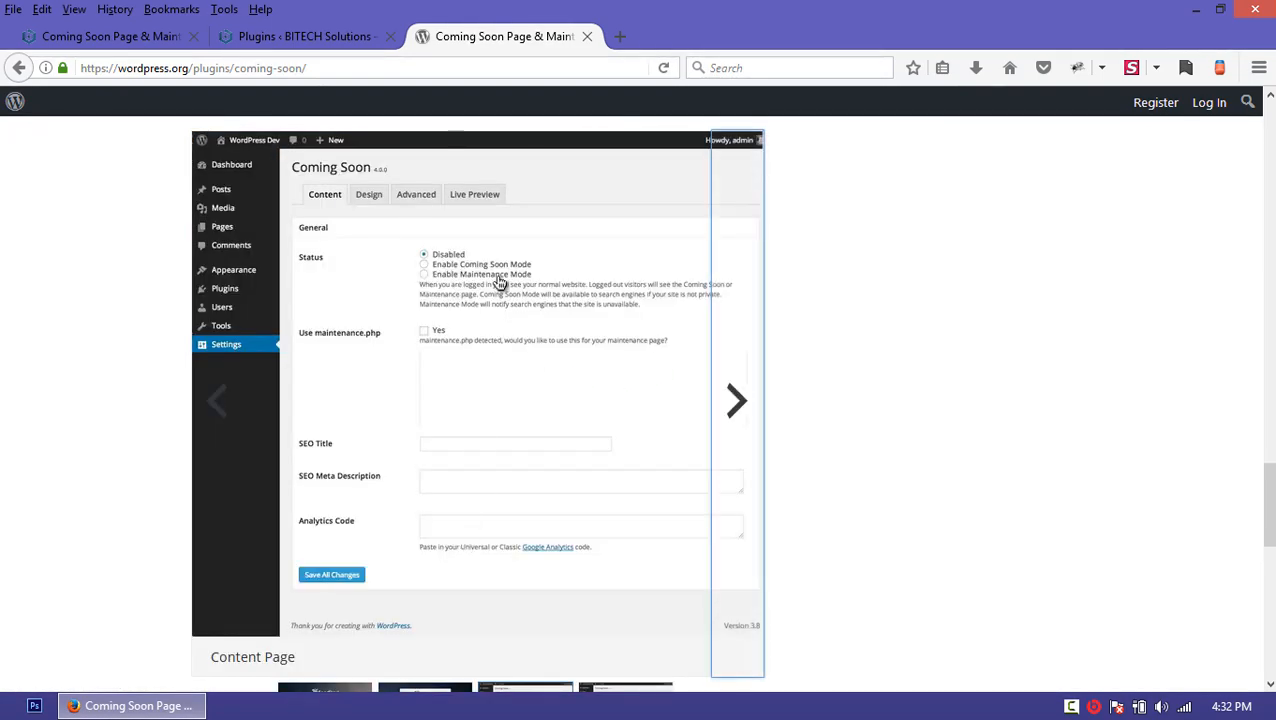
pyautogui.click(741, 427)
pyautogui.click(741, 427)
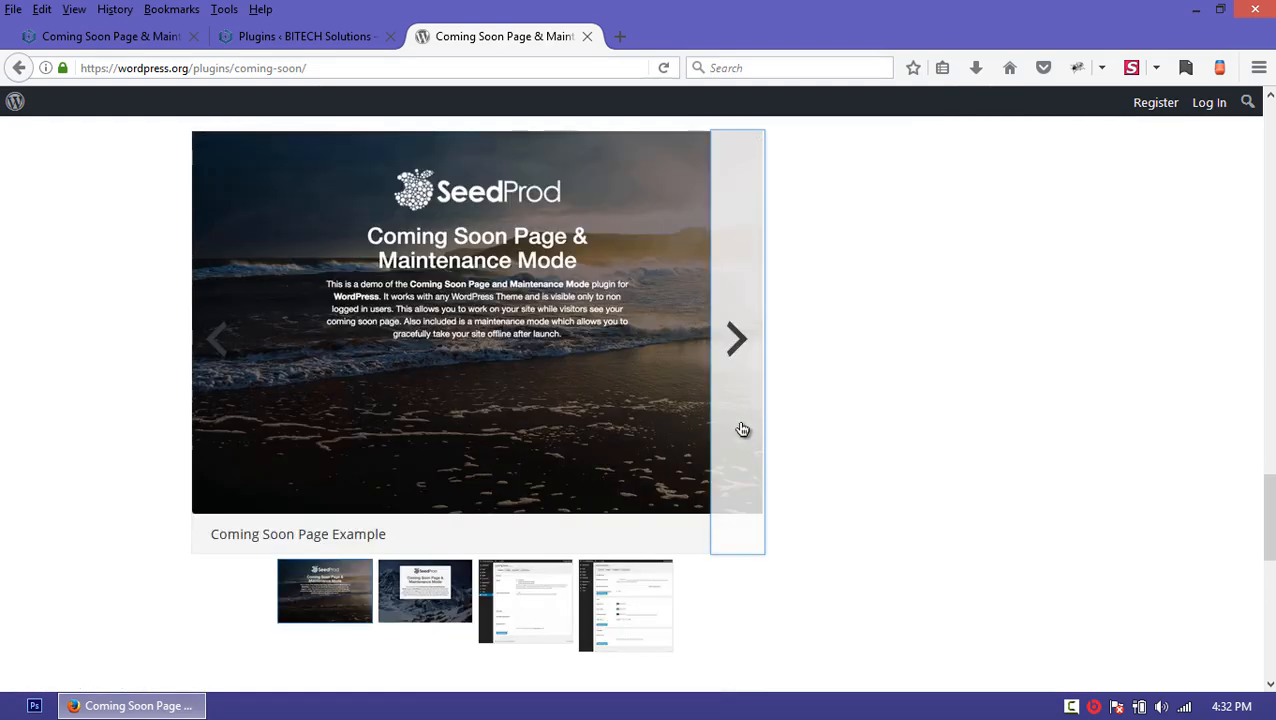
# Step: Read the FAQ's Installation Instructions for installing the plugin through the WordPress dashboard and by uploading coming-soon.zip
pyautogui.scroll(-10, 749, 436)
pyautogui.click(396, 232)
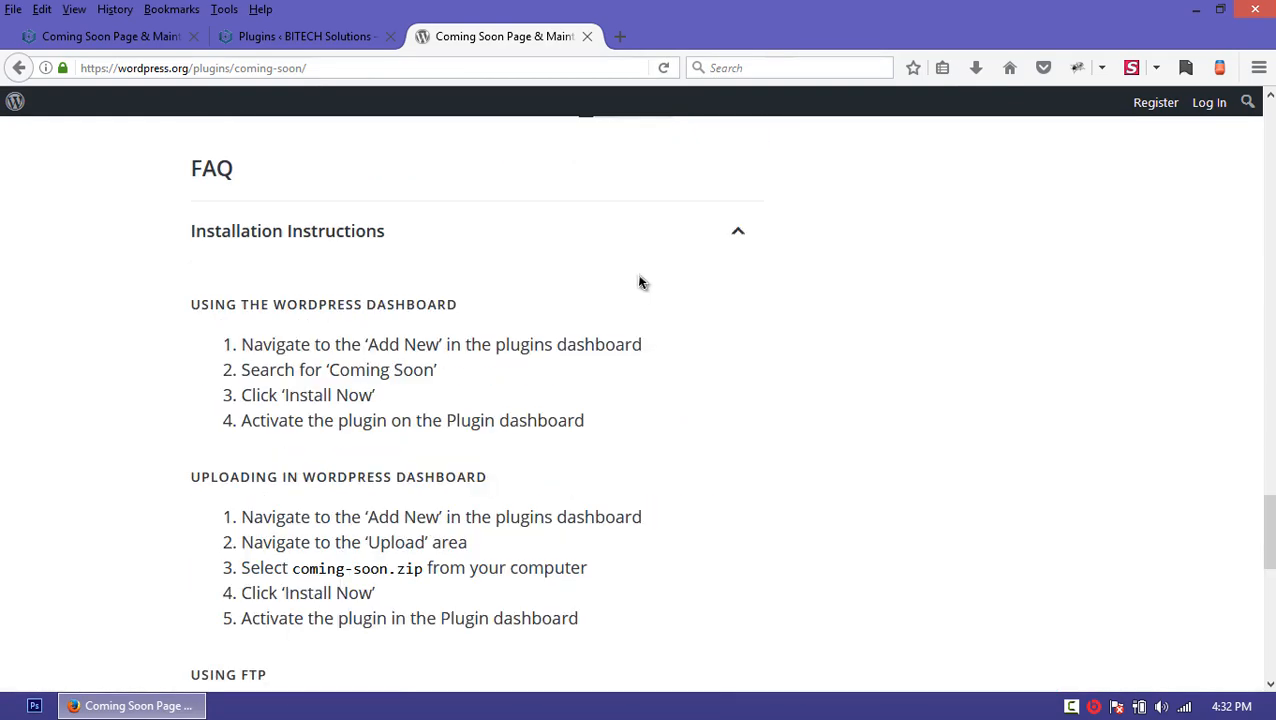
pyautogui.scroll(-2, 560, 276)
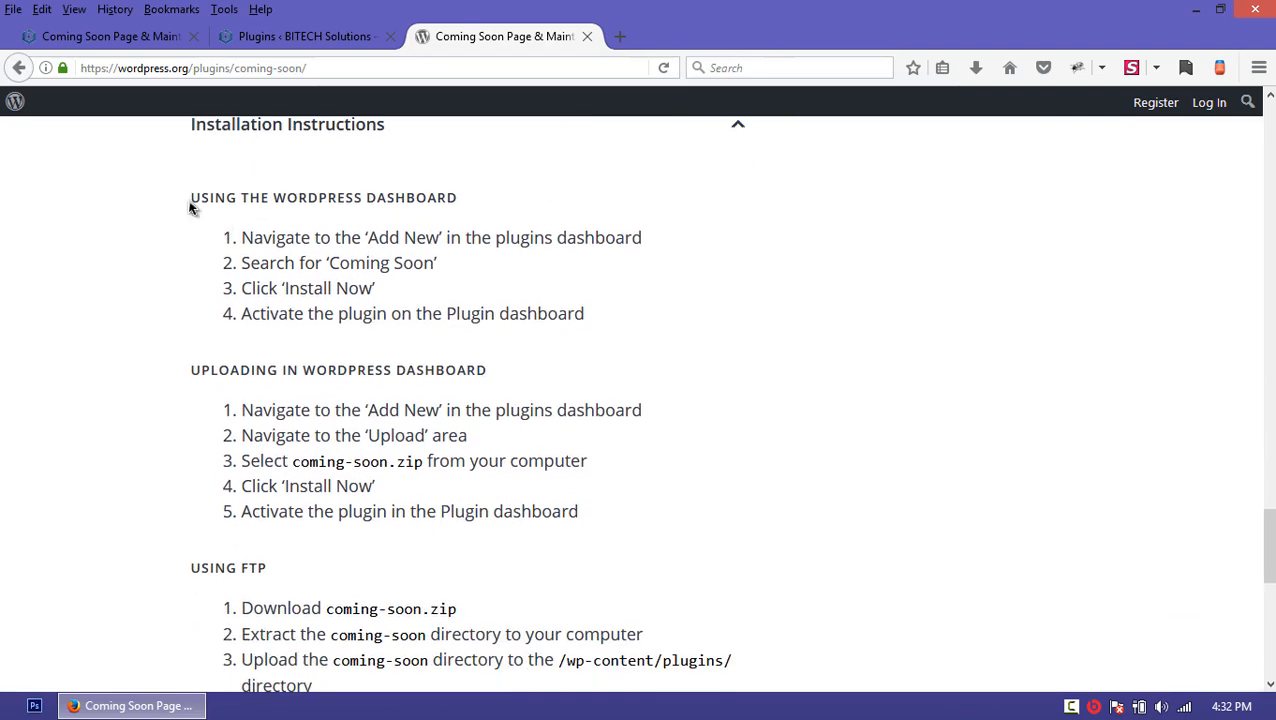
pyautogui.moveTo(190, 198); pyautogui.dragTo(476, 330)
pyautogui.click(541, 313)
pyautogui.moveTo(221, 228); pyautogui.dragTo(487, 372)
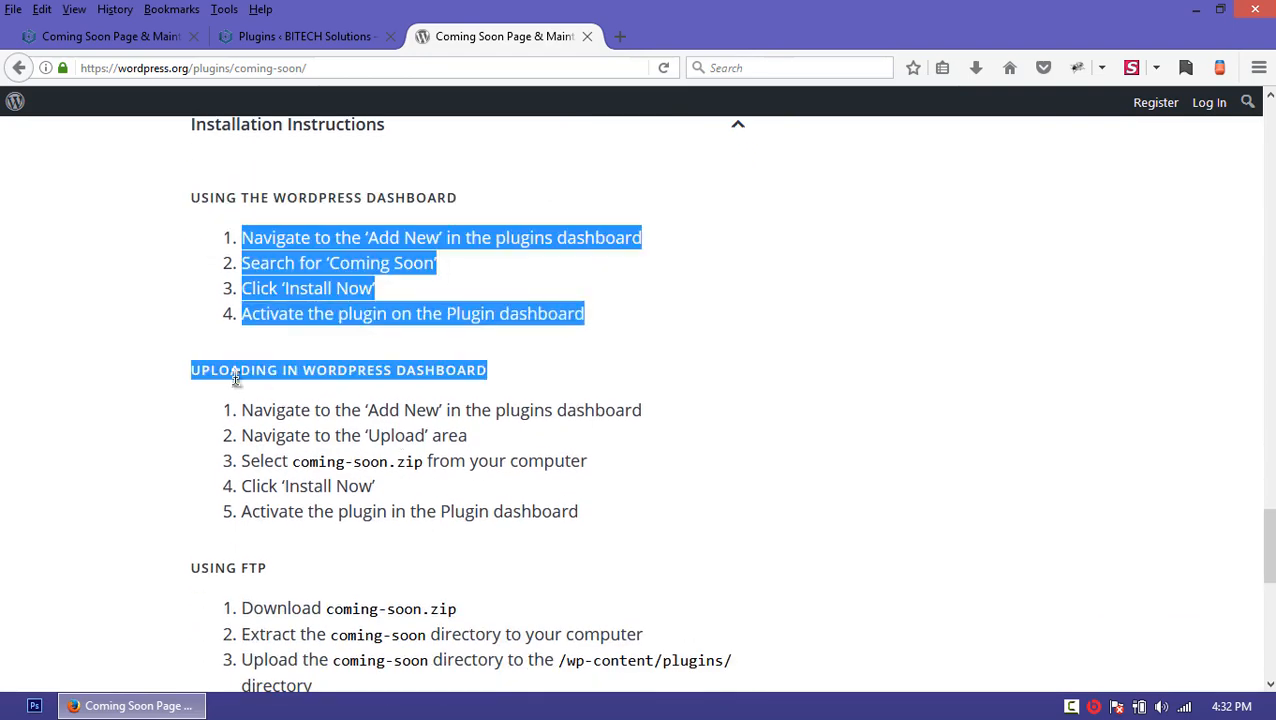
pyautogui.moveTo(236, 378); pyautogui.dragTo(358, 486)
pyautogui.moveTo(358, 486); pyautogui.dragTo(447, 511)
# Step: Look through the rest of the FAQ and the Contributors & Developers section, and return to the start of the plugin page
pyautogui.scroll(-11, 359, 607)
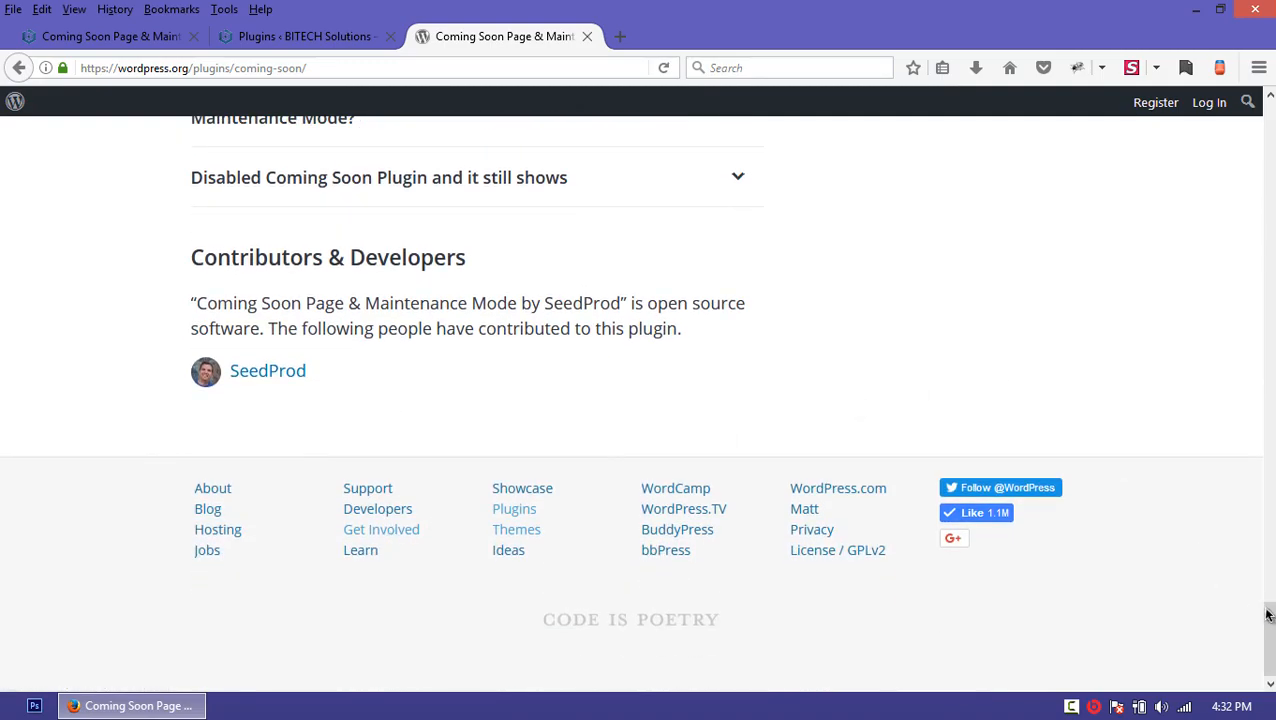
pyautogui.scroll(1, 1269, 546)
pyautogui.moveTo(1269, 546); pyautogui.dragTo(1255, 95)
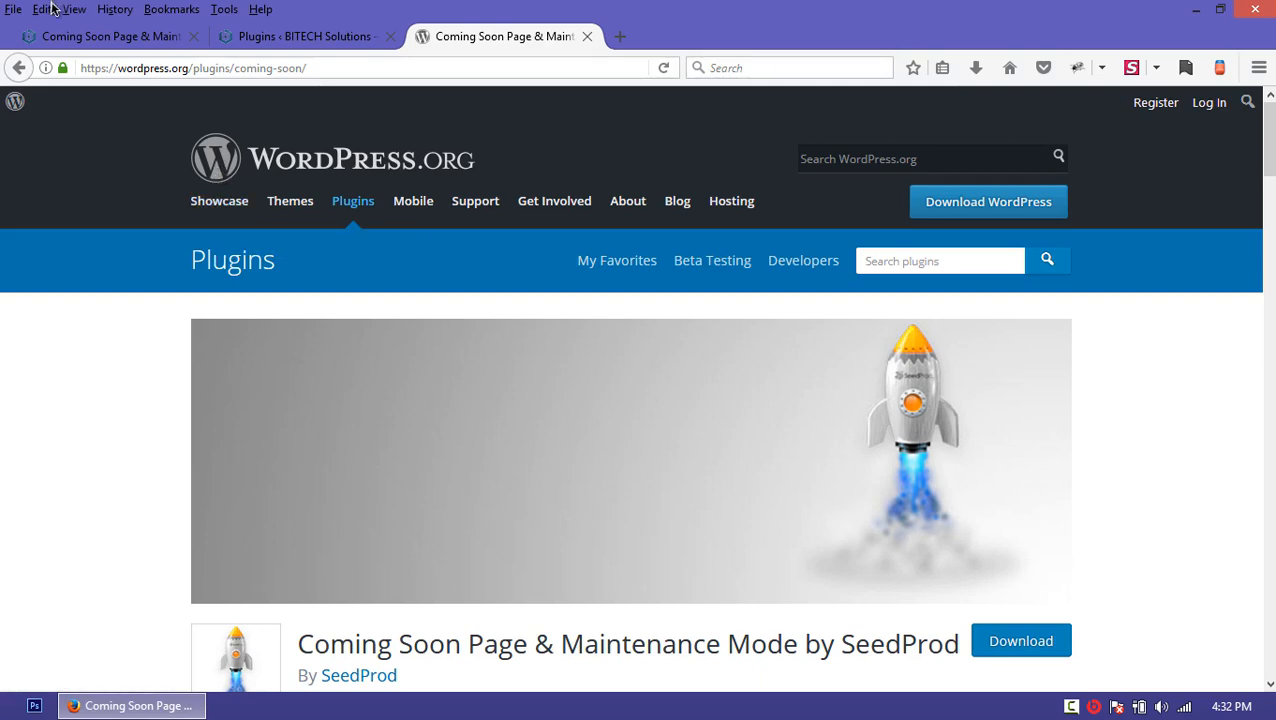
# Step: Return to the plugin's settings page on the local site and save it with Enable Coming Soon Mode as the status
pyautogui.click(74, 37)
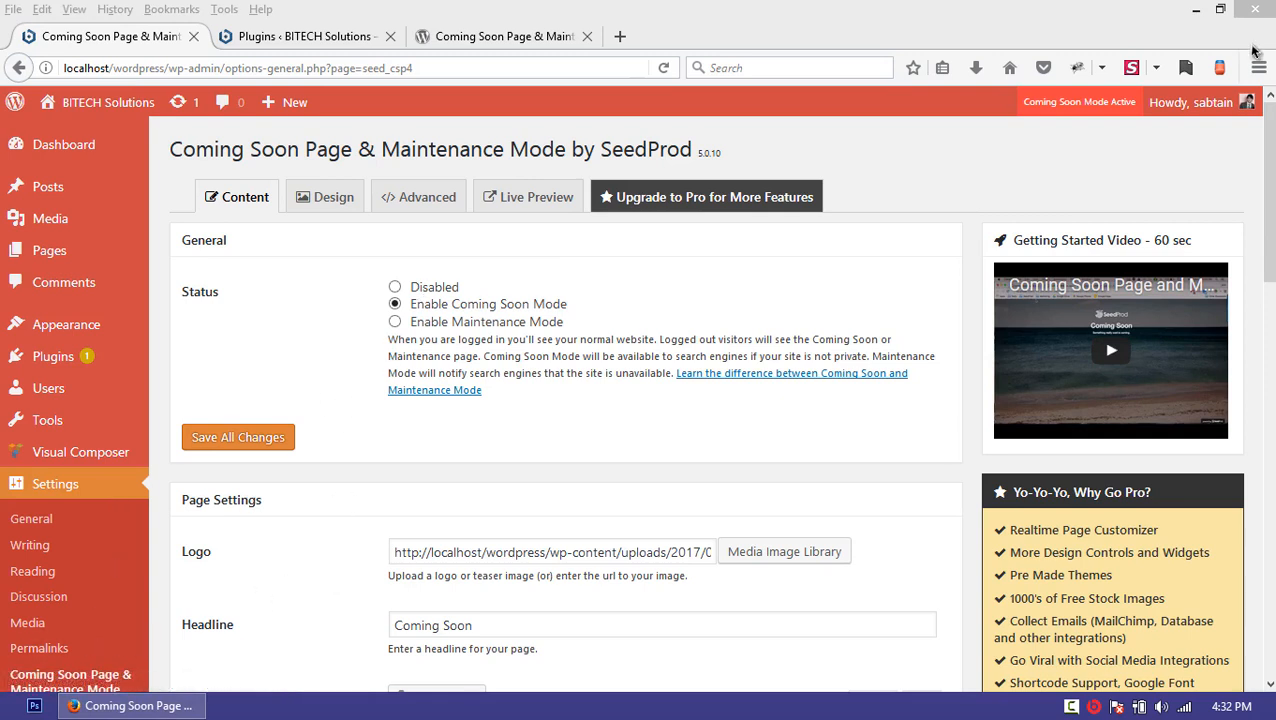
pyautogui.click(1266, 190)
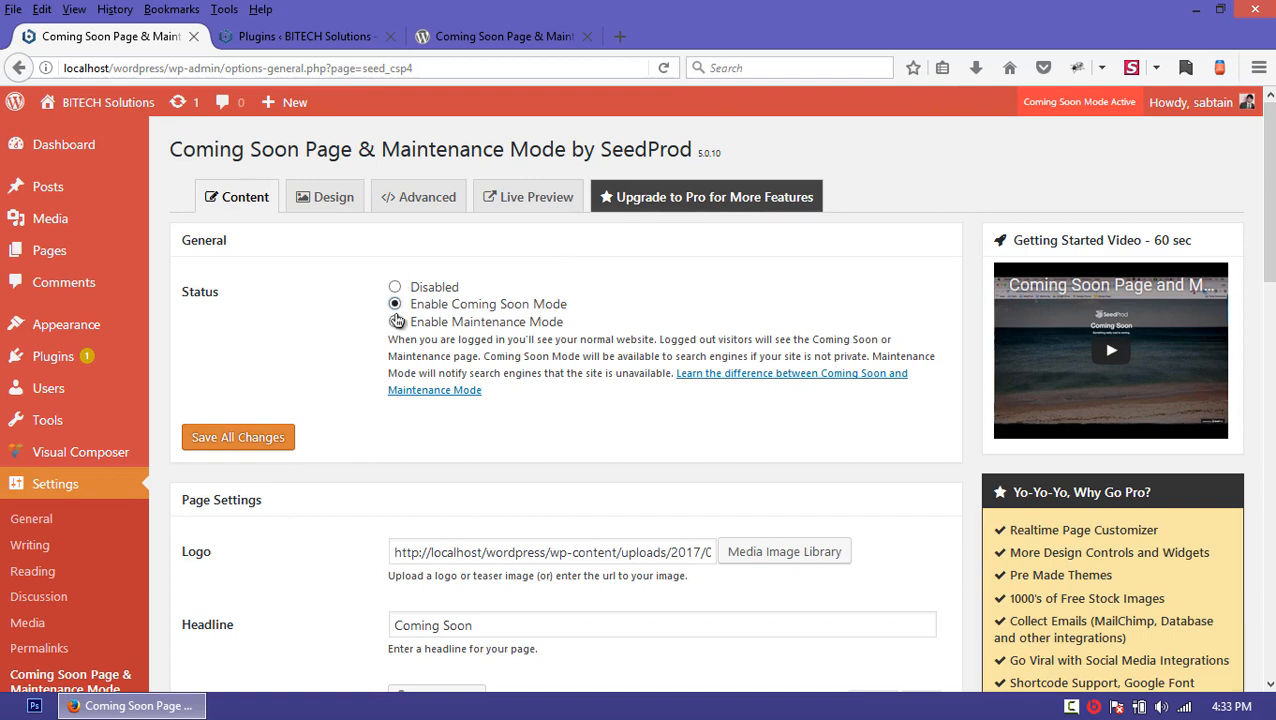
pyautogui.click(203, 440)
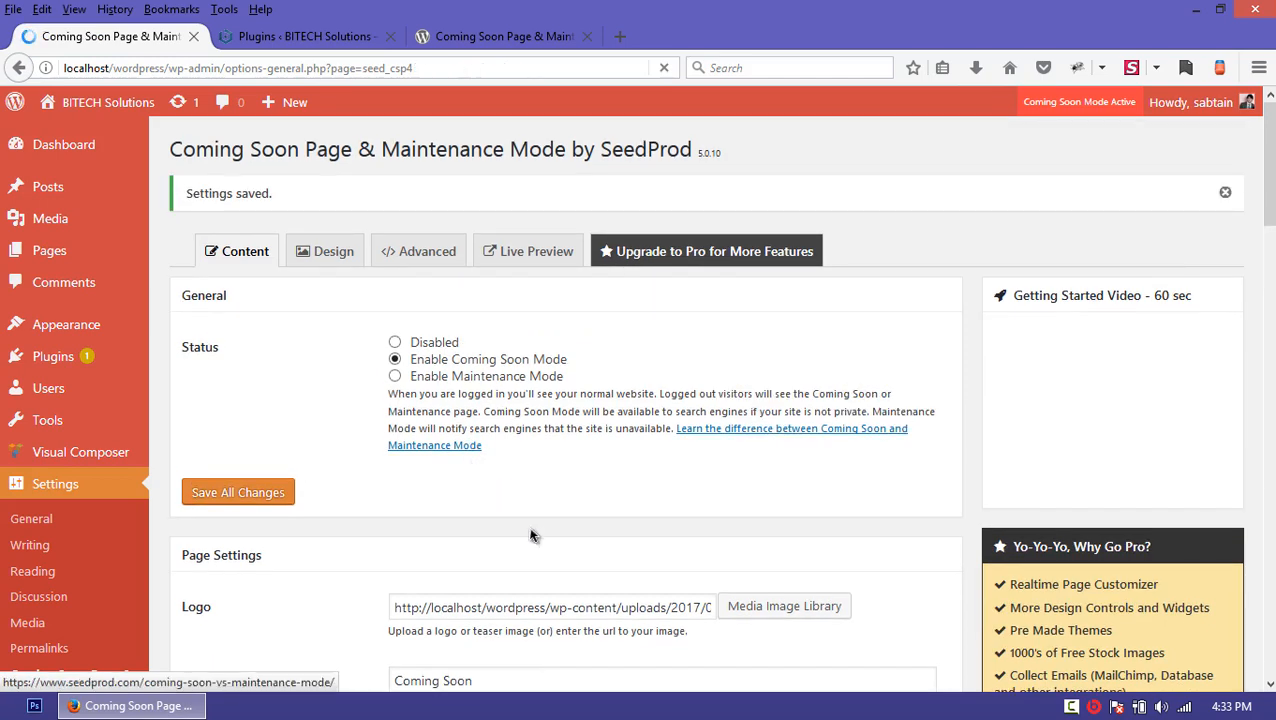
# Step: Clear the Logo and Headline fields in the Page Settings section
pyautogui.scroll(-3, 530, 532)
pyautogui.scroll(-1, 477, 487)
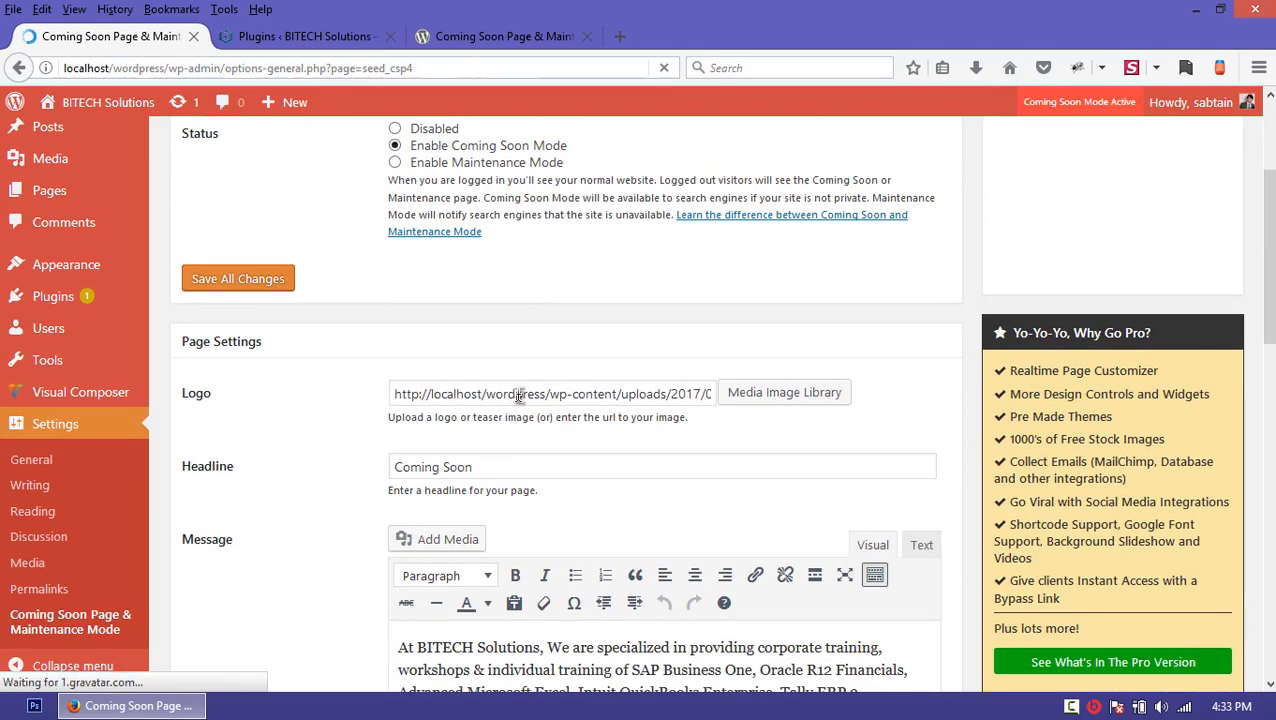
pyautogui.click(520, 394)
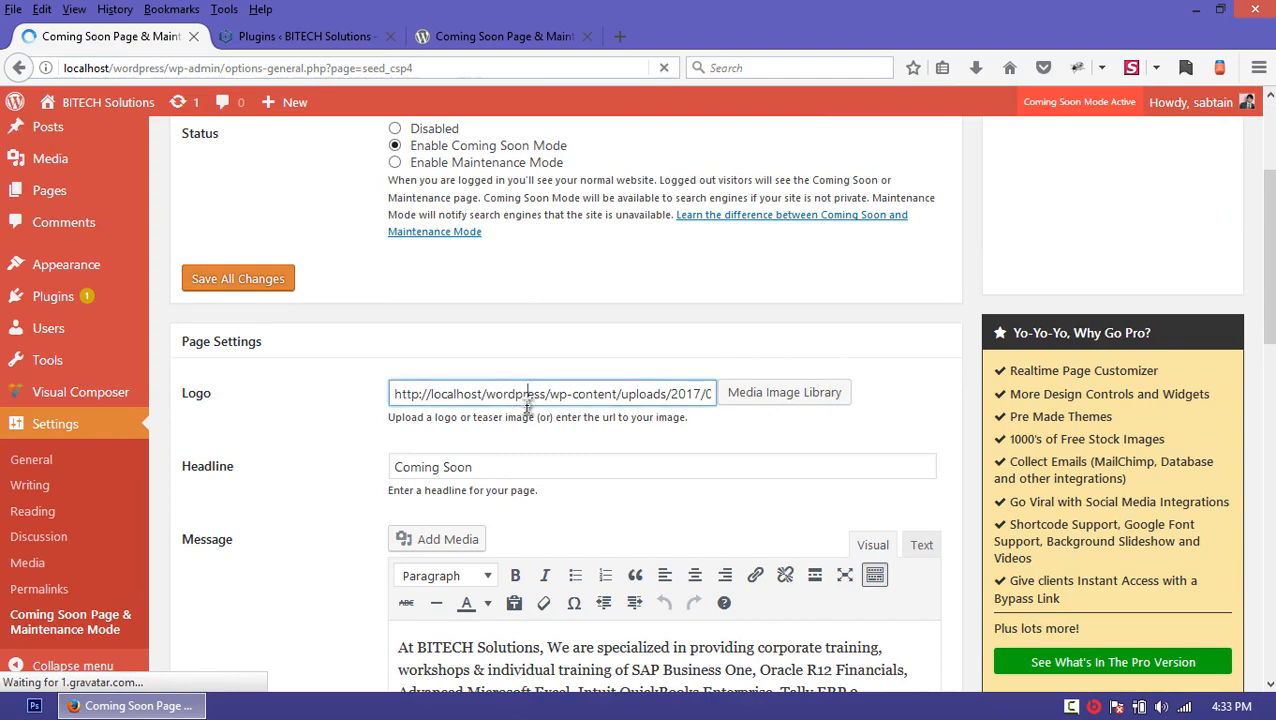
pyautogui.hotkey('ctrl', 'a')
pyautogui.press('BackSpace')
pyautogui.scroll(-3, 528, 407)
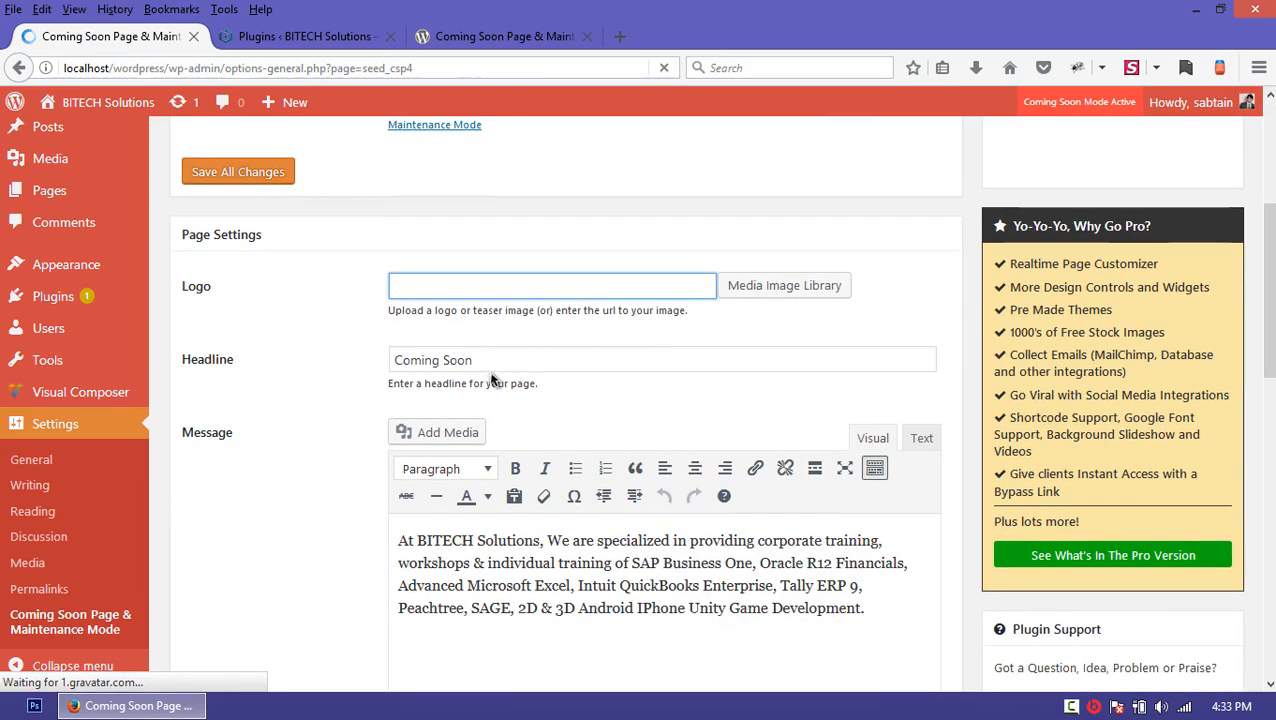
pyautogui.moveTo(476, 362); pyautogui.dragTo(382, 362)
pyautogui.press('BackSpace')
# Step: Delete all the text from the Message editor in the Page Settings section
pyautogui.scroll(-5, 600, 465)
pyautogui.click(618, 455)
pyautogui.hotkey('ctrl', 'a')
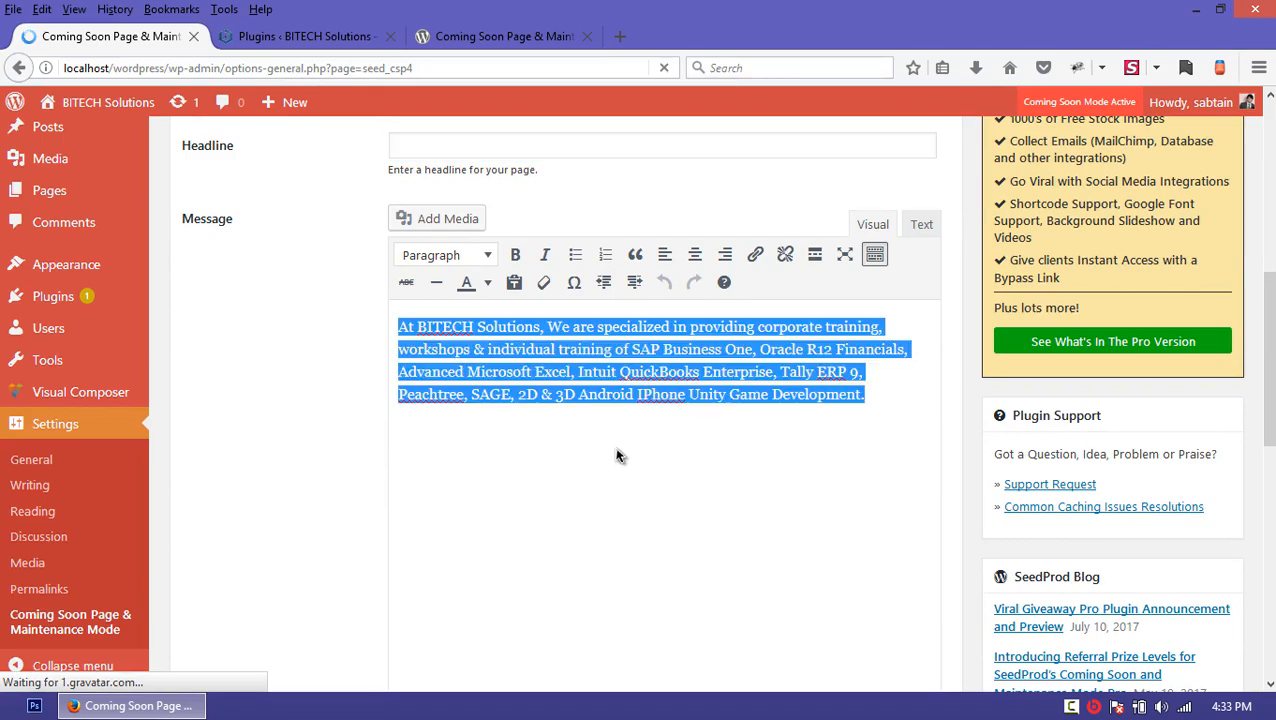
pyautogui.press('BackSpace')
# Step: Clear the SEO Title and SEO Meta Description fields in the Header section
pyautogui.scroll(-10, 556, 474)
pyautogui.scroll(-8, 607, 604)
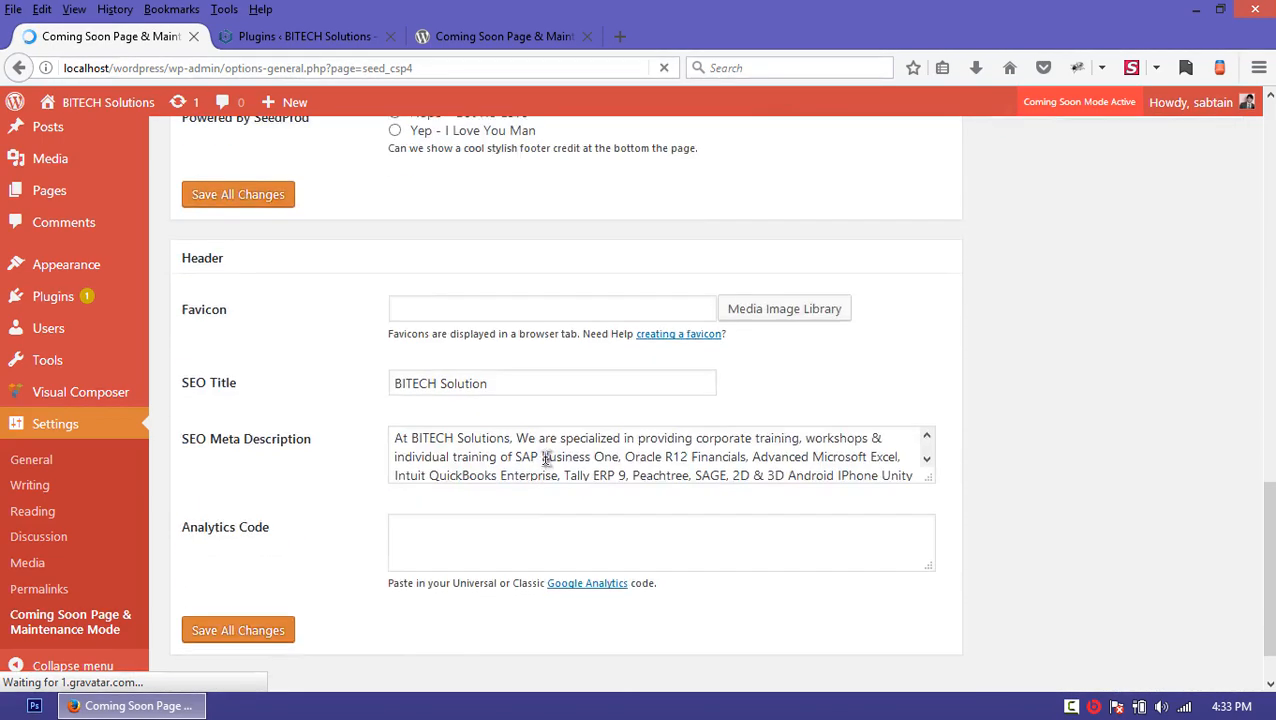
pyautogui.click(612, 322)
pyautogui.hotkey('ctrl', 'a')
pyautogui.press('BackSpace')
pyautogui.click(440, 384)
pyautogui.hotkey('ctrl', 'a')
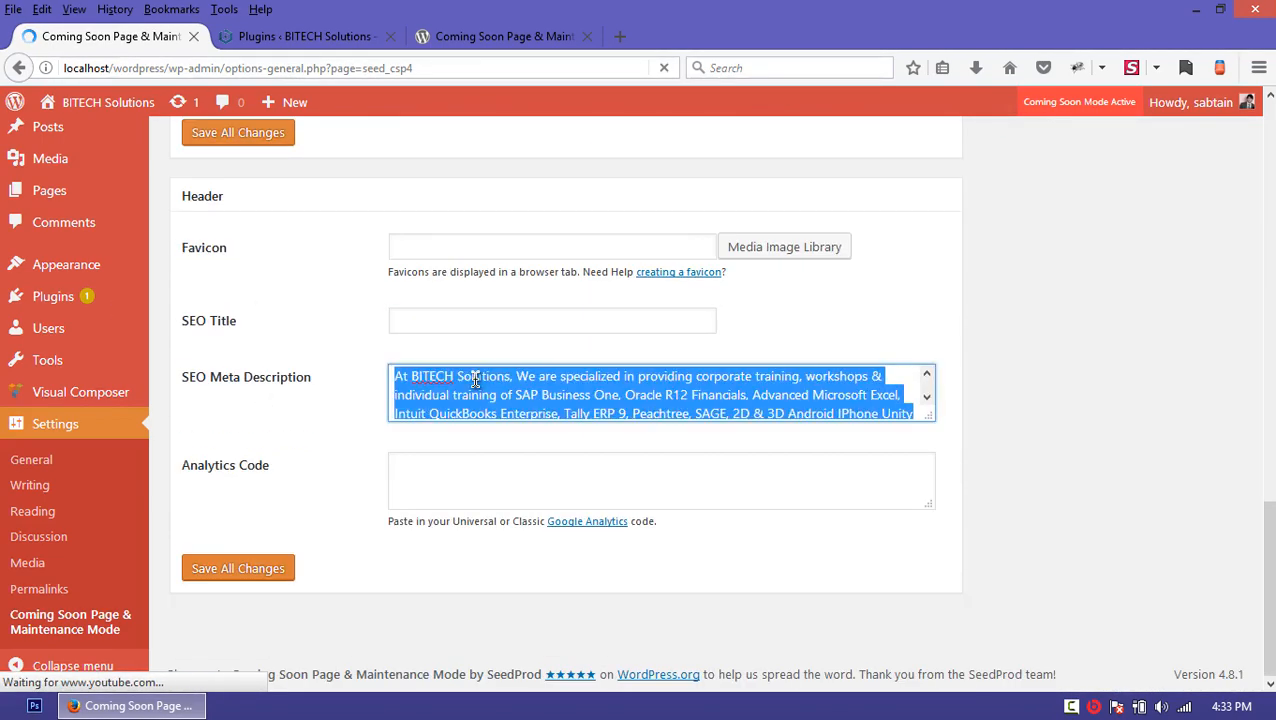
pyautogui.press('BackSpace')
# Step: Save all the plugin's settings, keeping Enable Coming Soon Mode as the status
pyautogui.scroll(3, 518, 467)
pyautogui.scroll(-3, 518, 467)
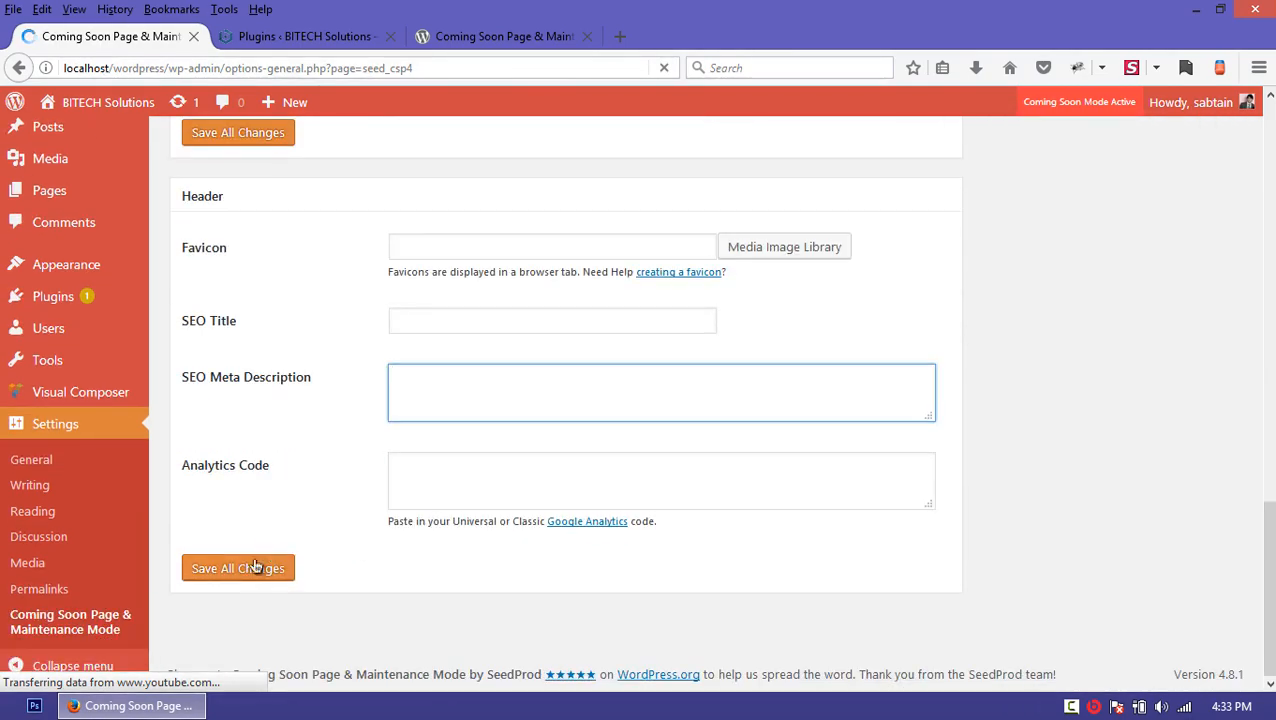
pyautogui.click(250, 569)
pyautogui.scroll(2, 461, 413)
pyautogui.scroll(3, 461, 413)
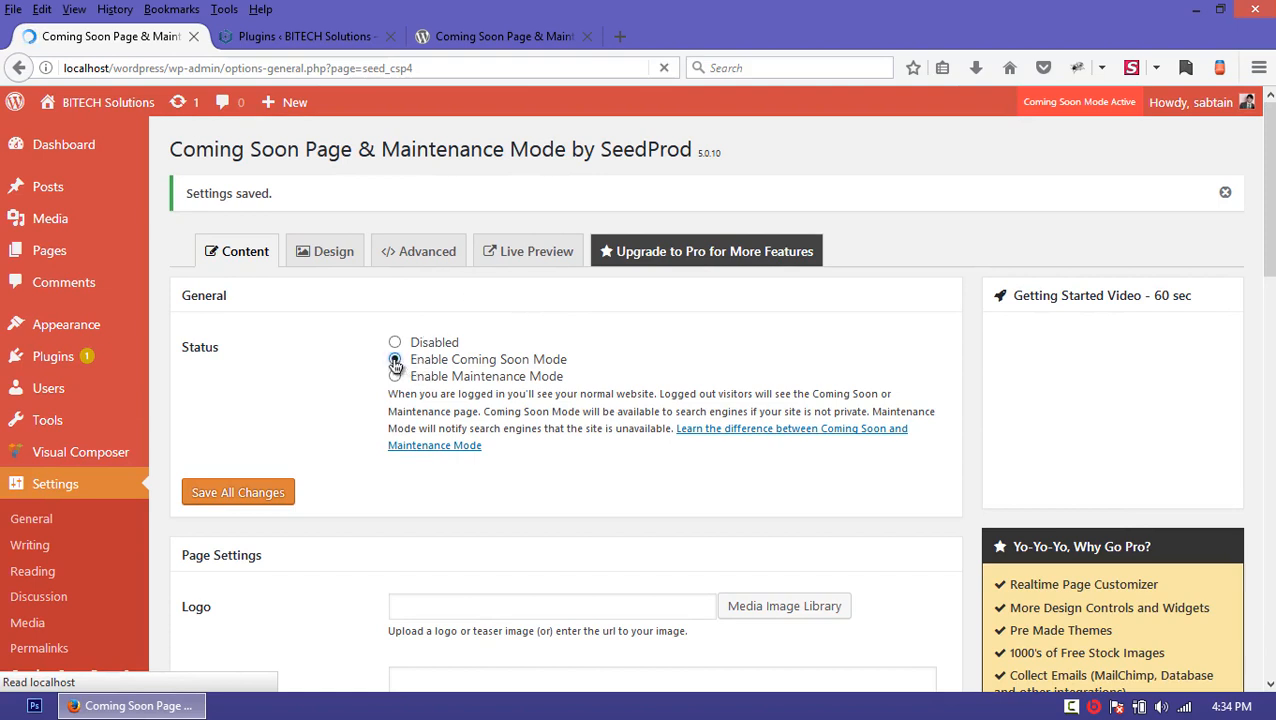
pyautogui.click(263, 494)
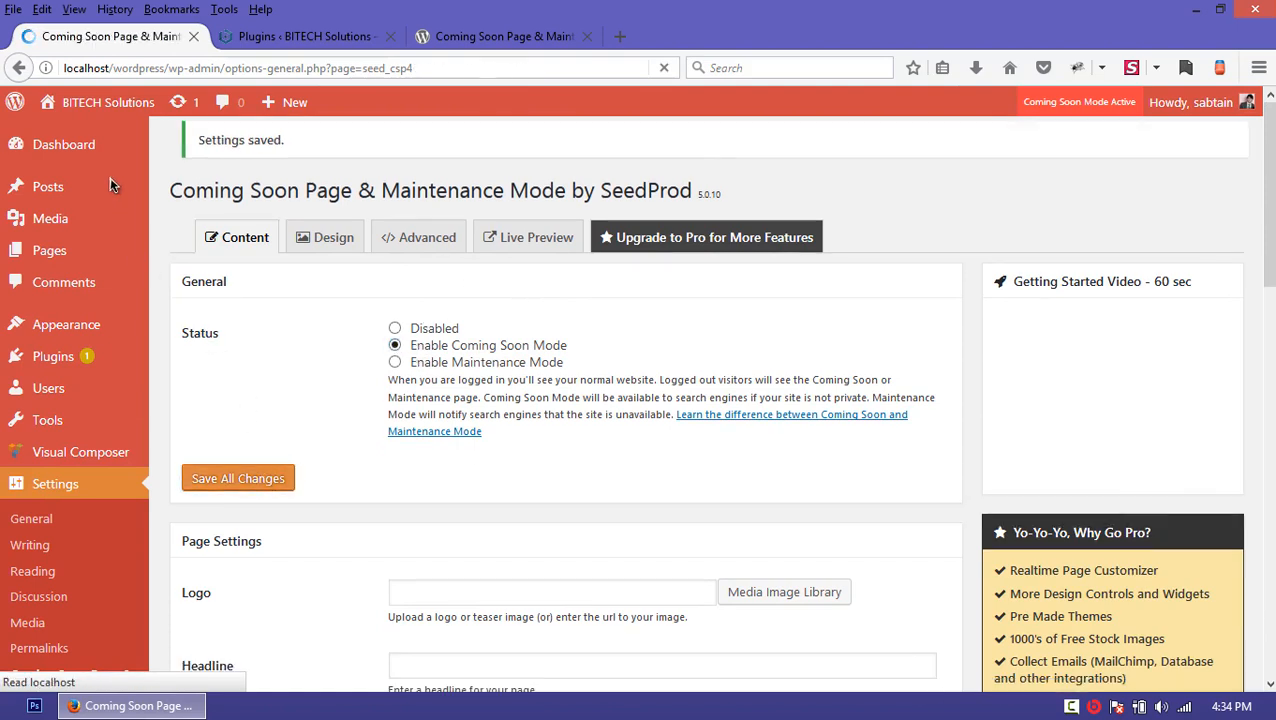
# Step: Open the site's front page in a new tab and view it
pyautogui.moveTo(75, 102)
pyautogui.rightClick(80, 135)
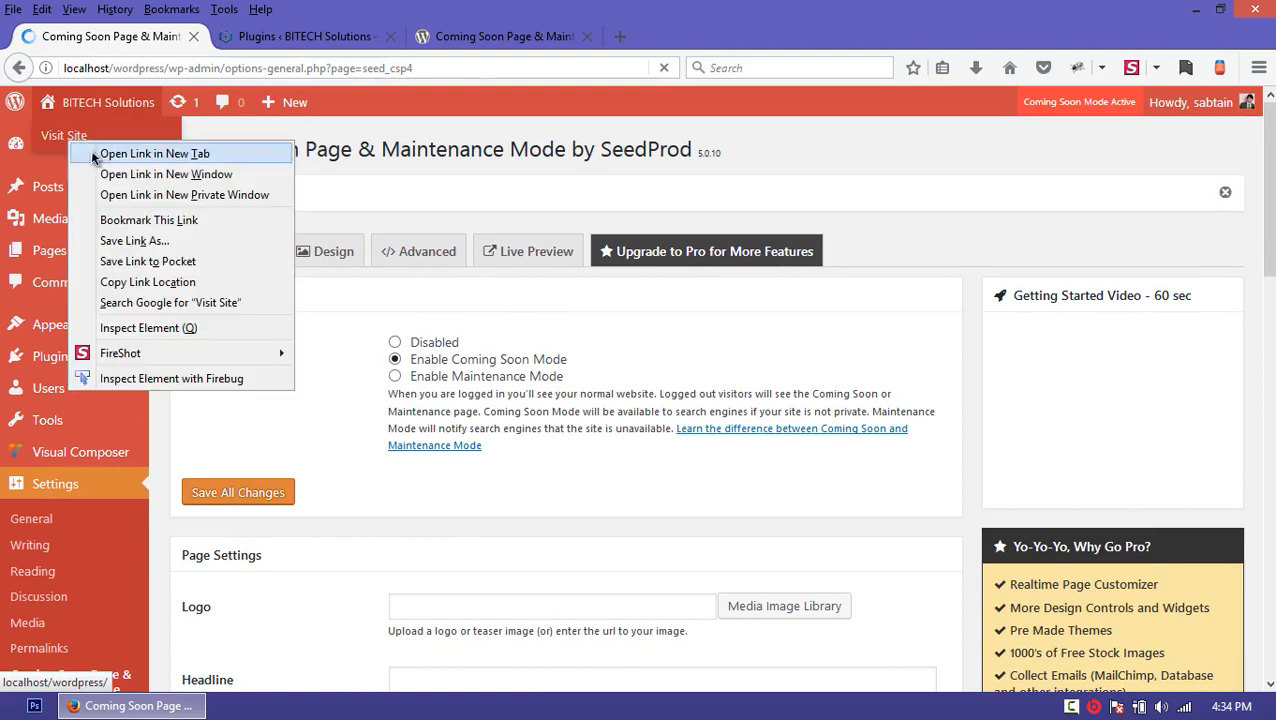
pyautogui.click(140, 151)
pyautogui.click(285, 36)
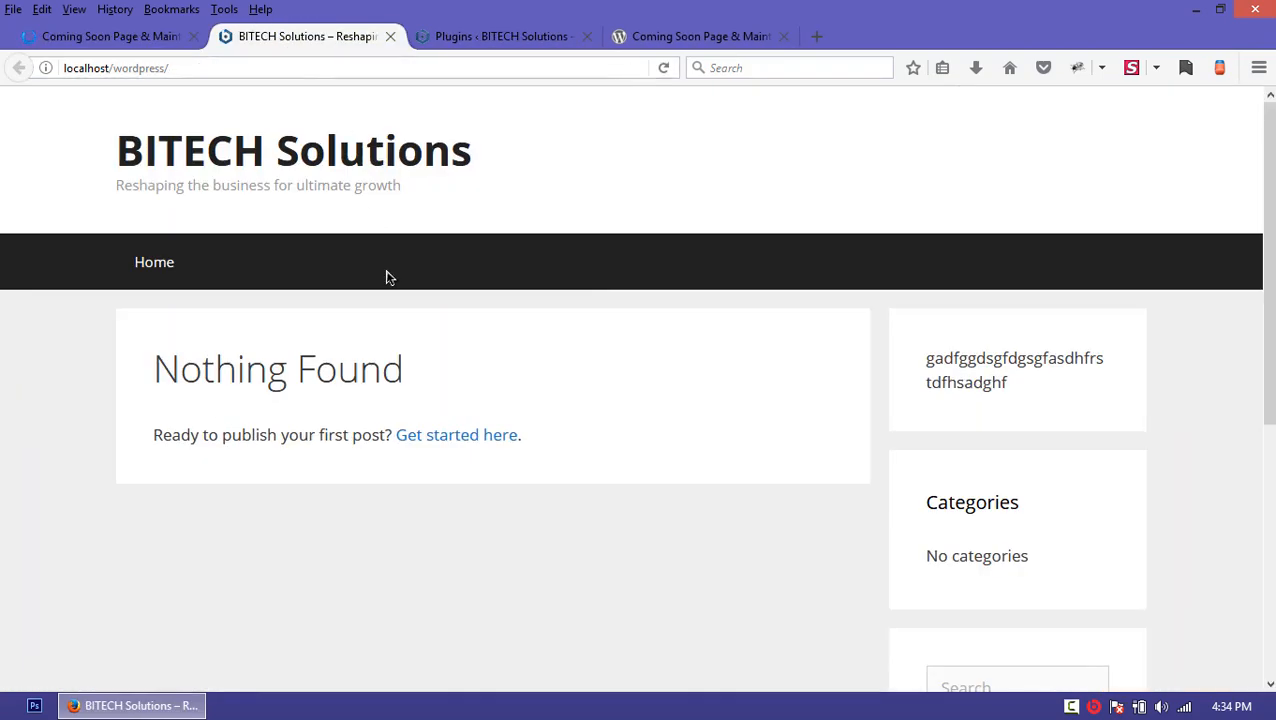
pyautogui.moveTo(1271, 259)
pyautogui.mouseDown()
pyautogui.moveTo(1271, 515)
pyautogui.moveTo(1271, 262)
pyautogui.mouseUp()
# Step: Check the account area on the plugin's settings page and reload the site's front page while logged in
pyautogui.click(137, 36)
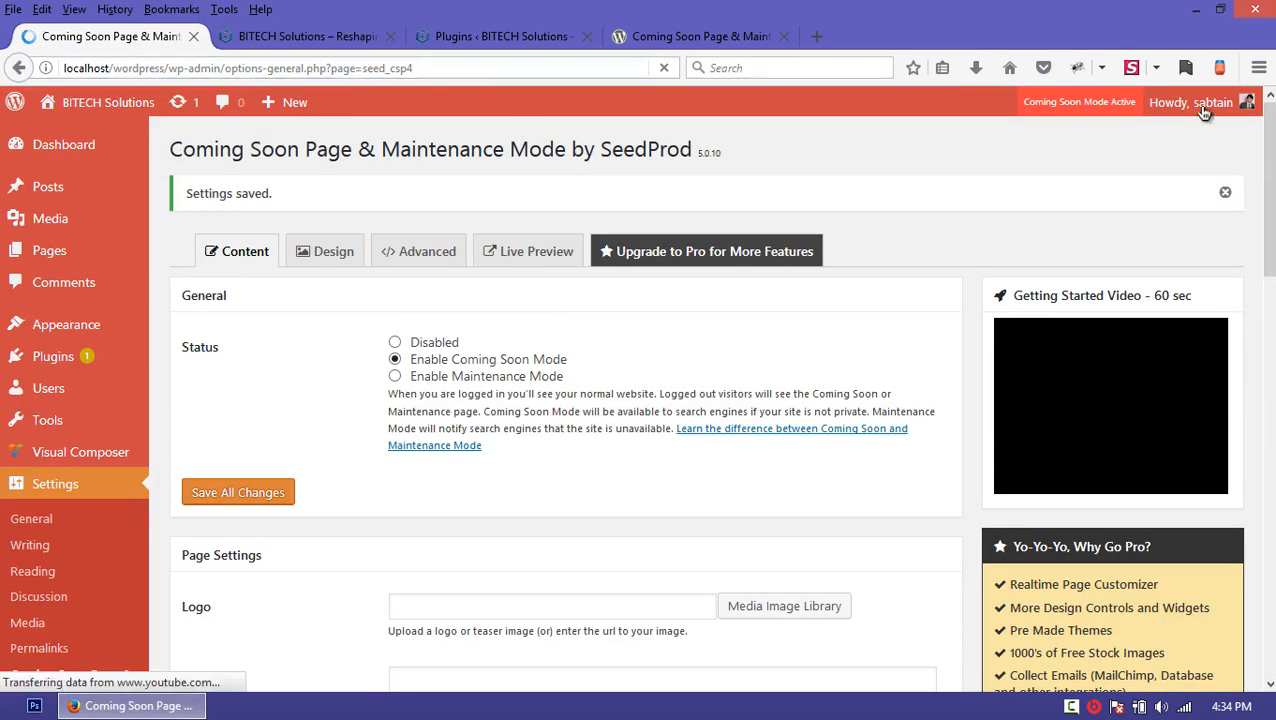
pyautogui.moveTo(1200, 110)
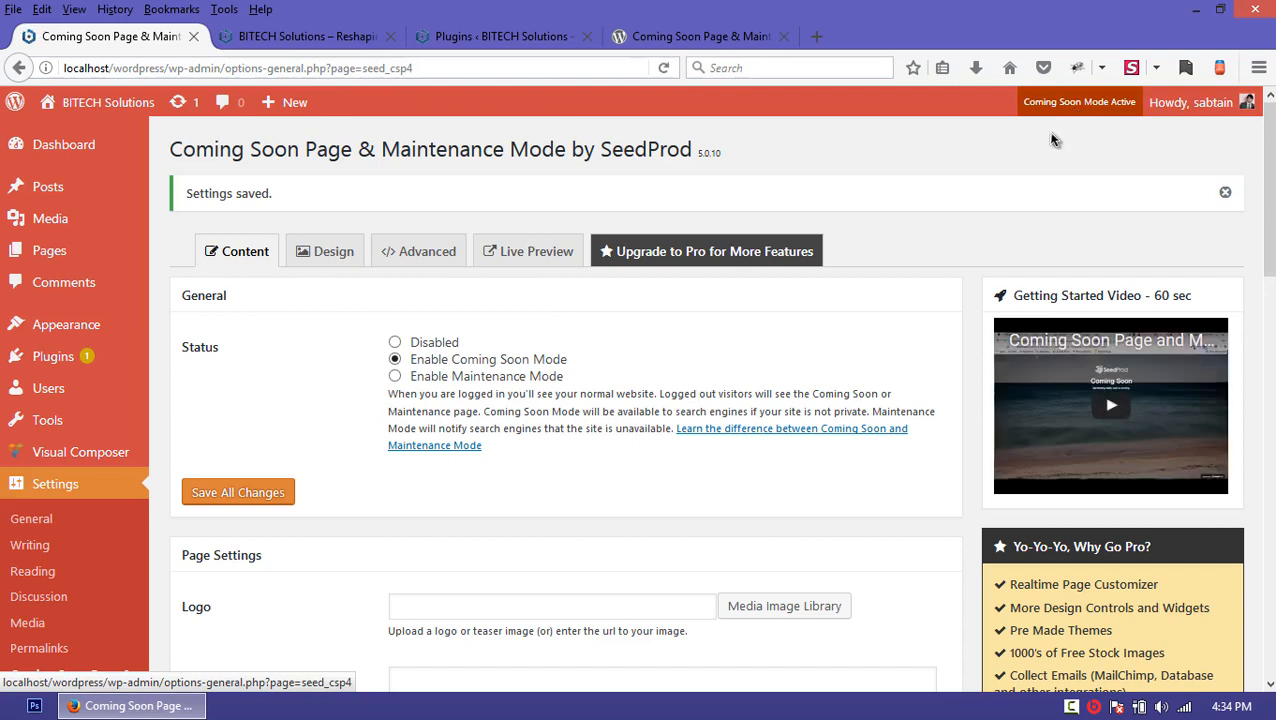
pyautogui.click(290, 36)
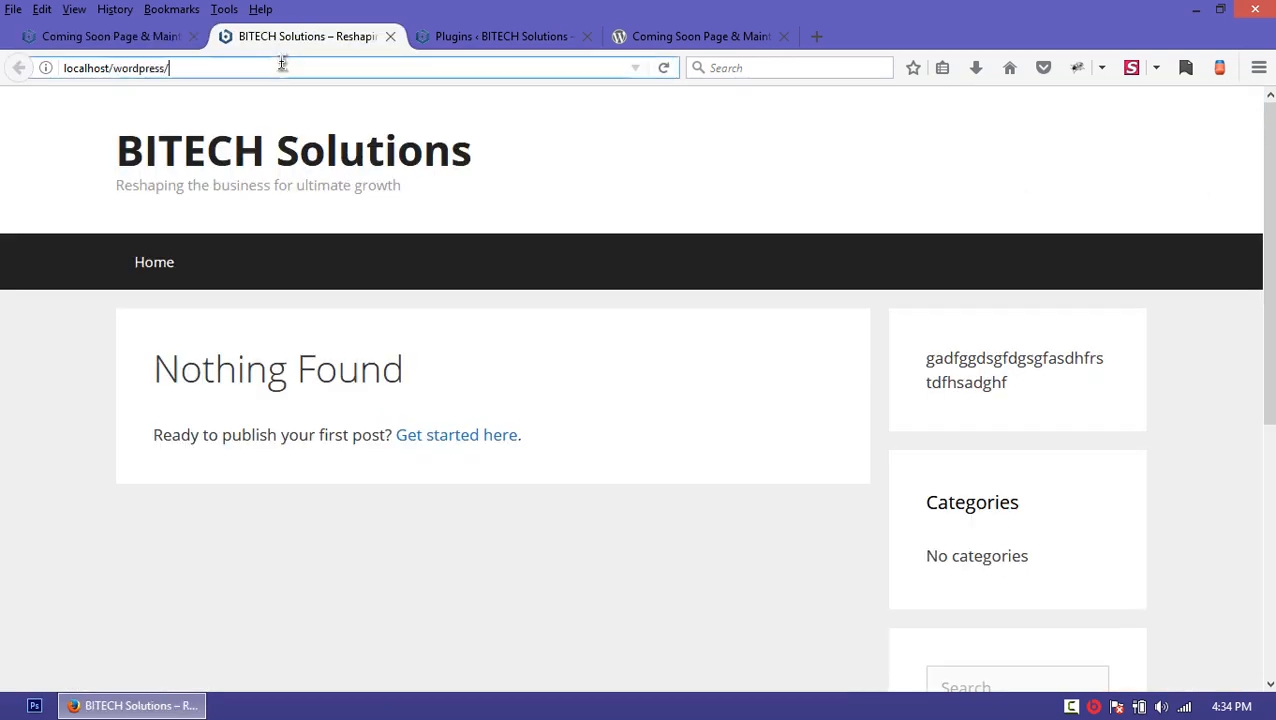
pyautogui.click(283, 67)
pyautogui.press('Return')
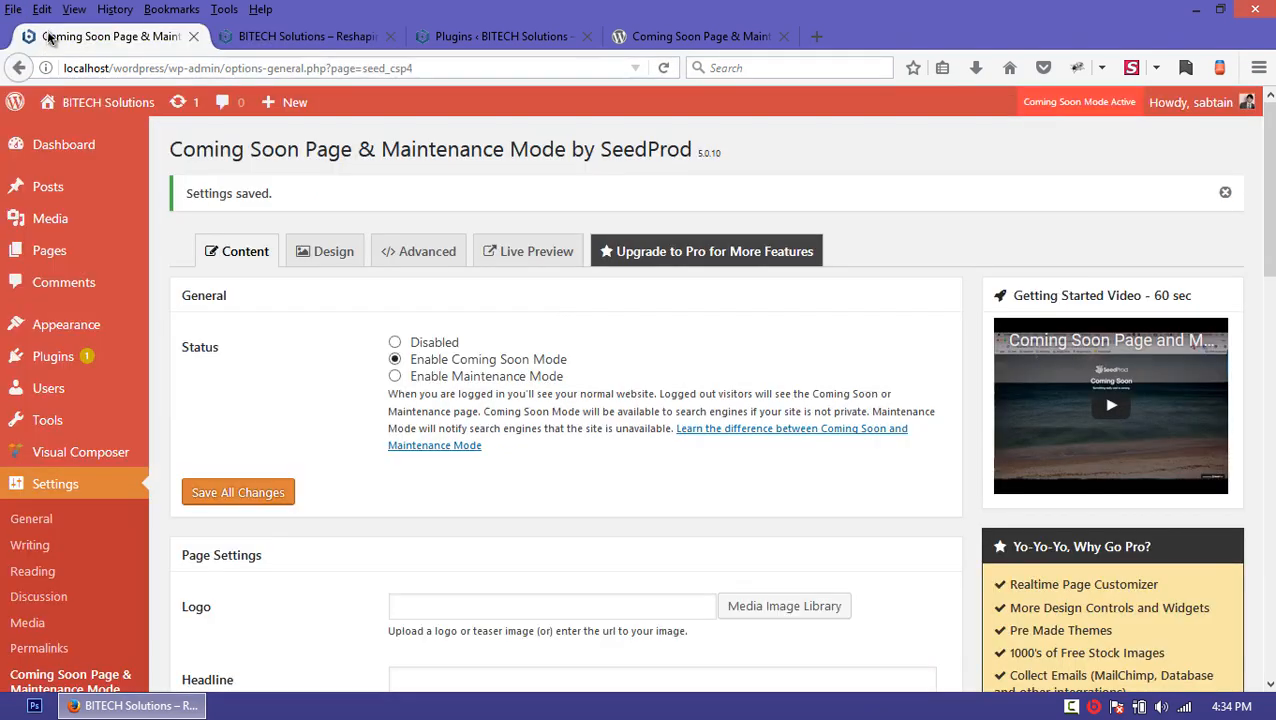
# Step: Go back to the plugin's settings page and log out of the WordPress dashboard
pyautogui.click(49, 38)
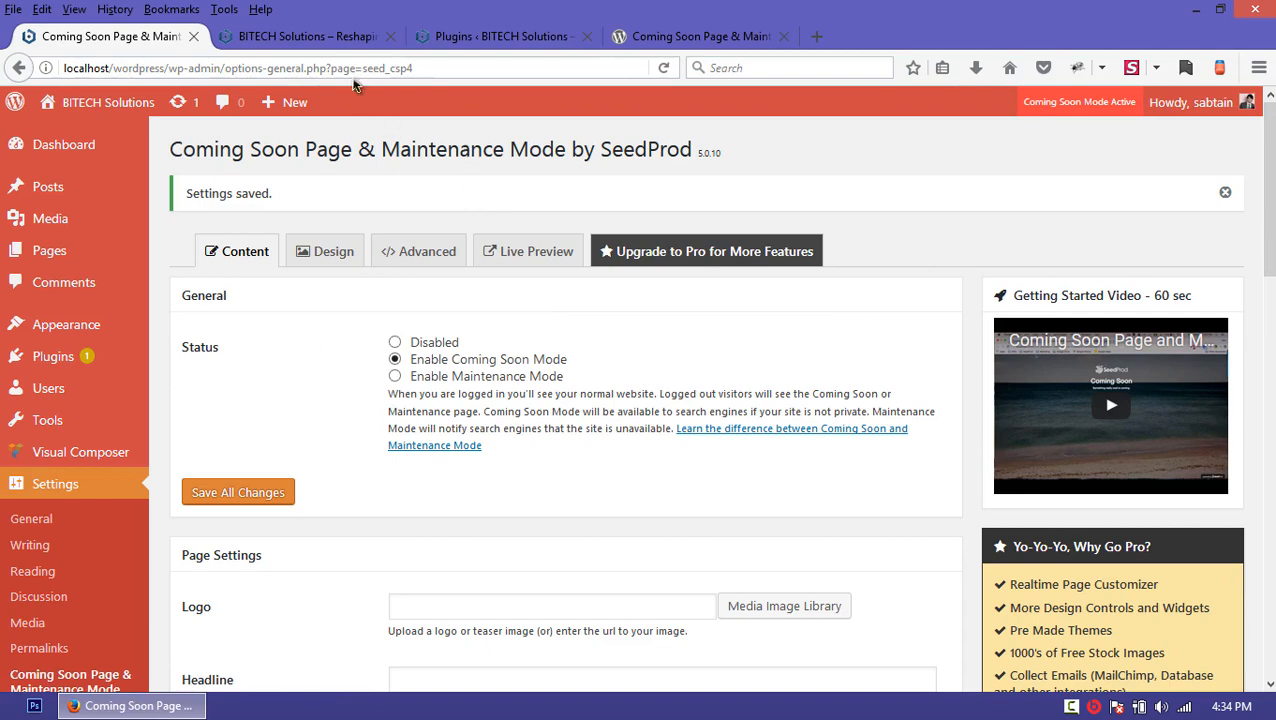
pyautogui.click(337, 40)
pyautogui.click(151, 40)
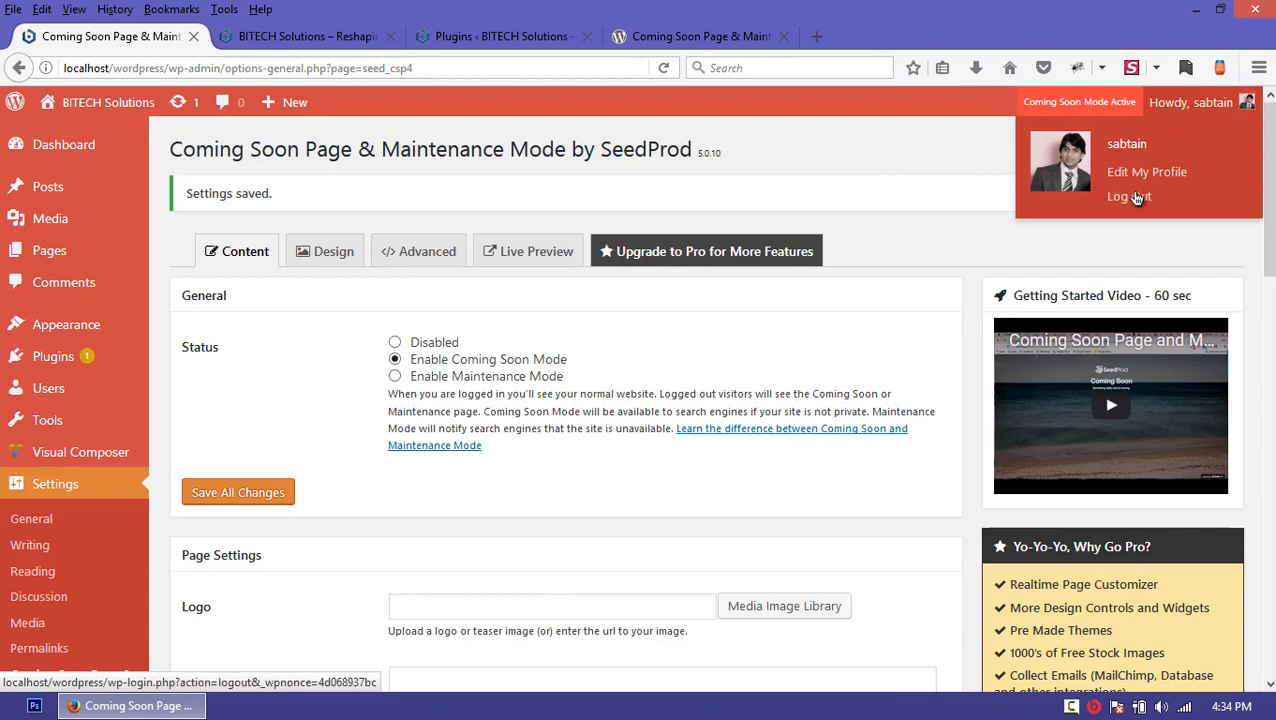
pyautogui.click(1137, 197)
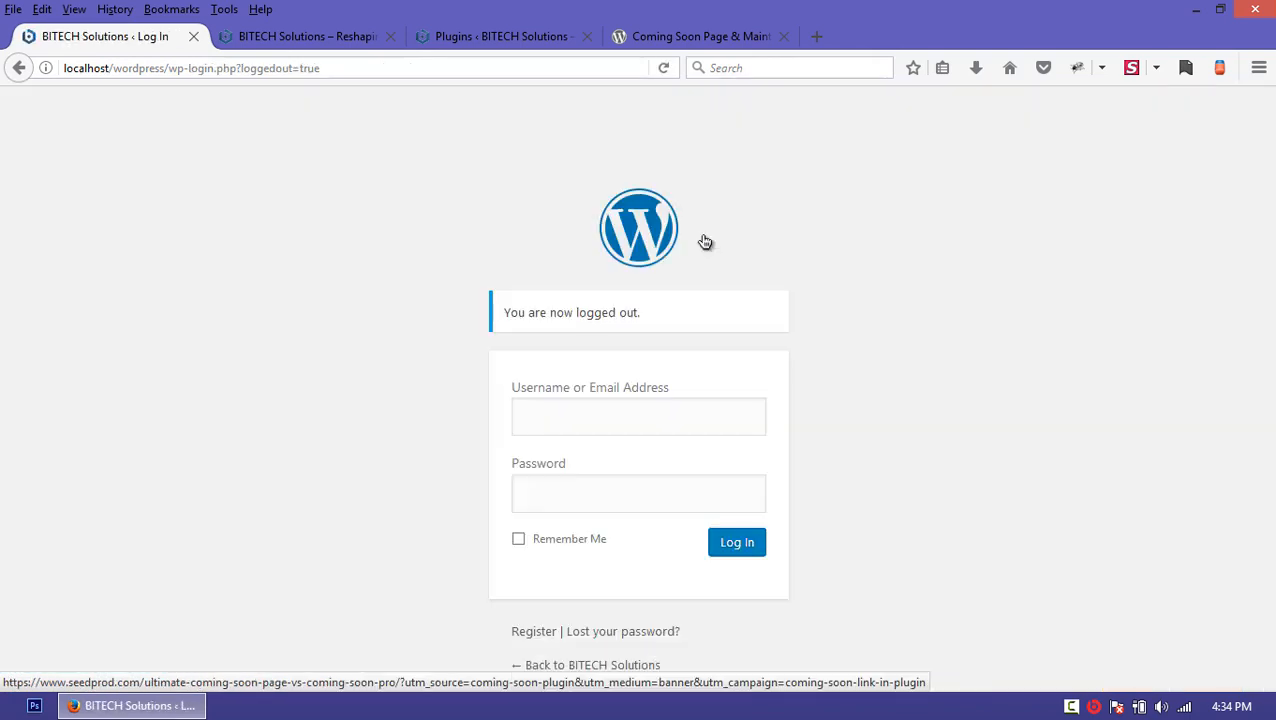
# Step: Reload localhost/wordpress/ to view the site's front page as a logged-out visitor
pyautogui.click(292, 38)
pyautogui.click(299, 67)
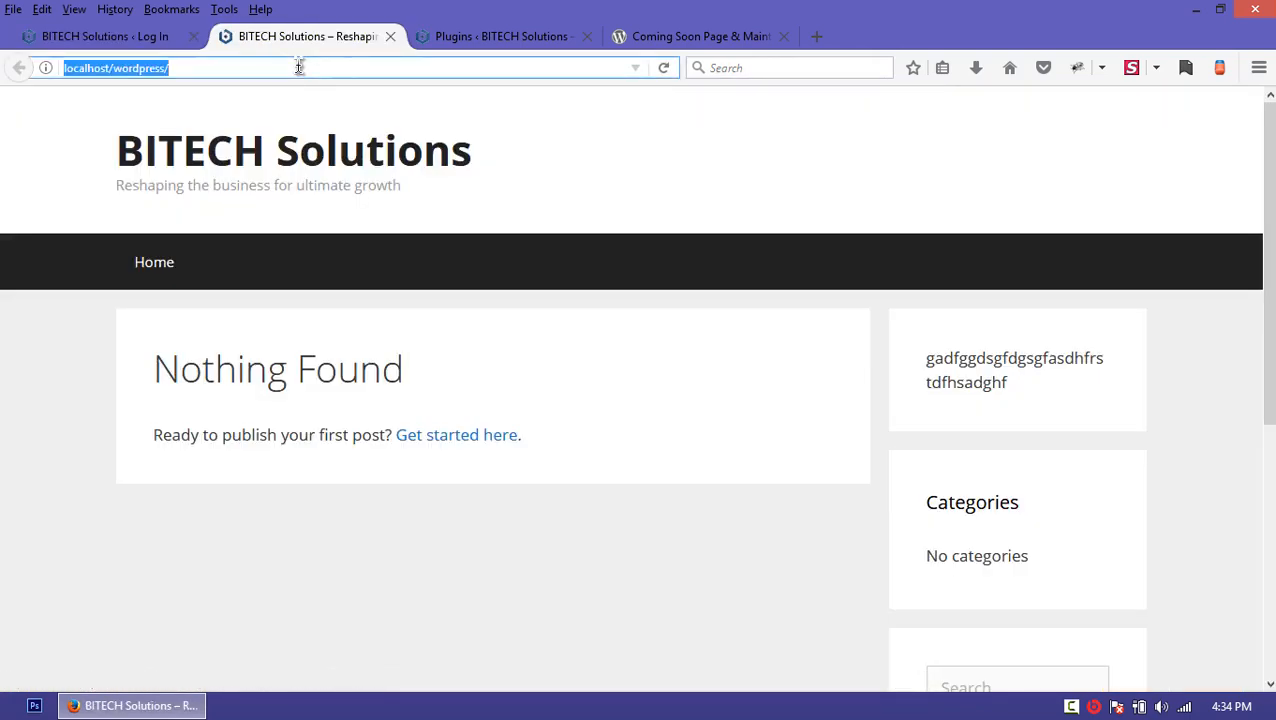
pyautogui.press('Return')
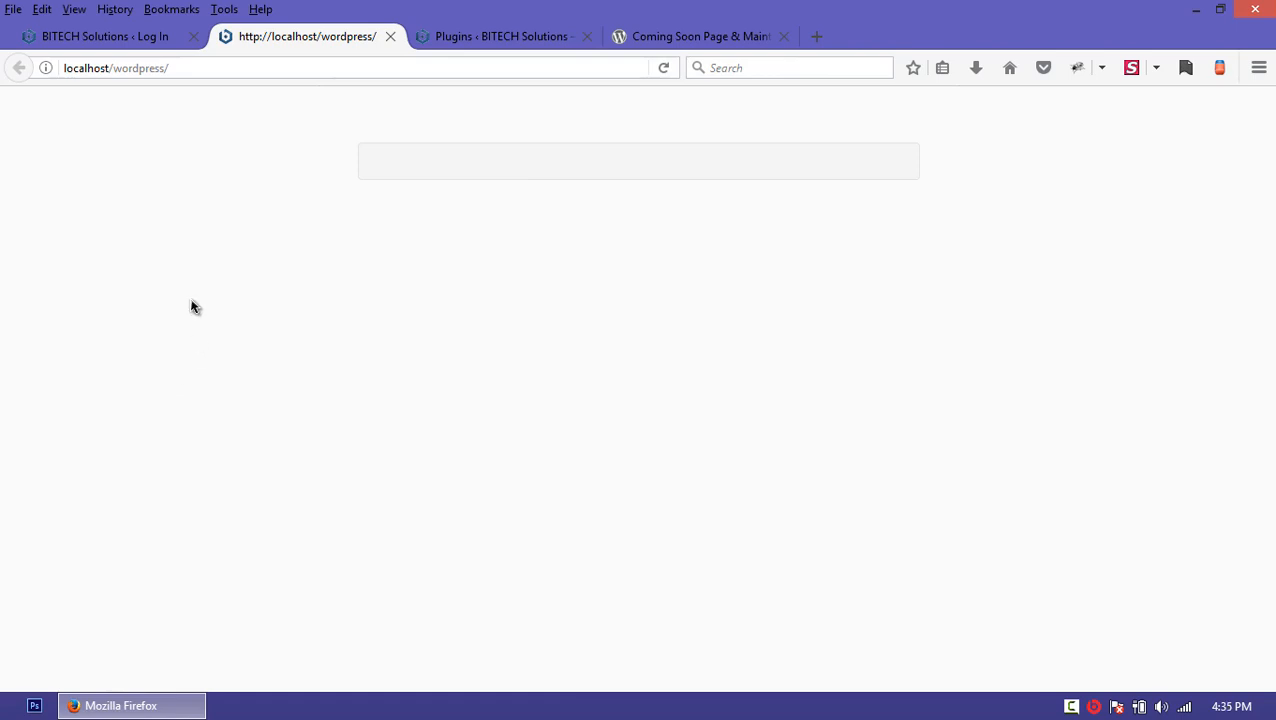
# Step: Log back in to the WordPress dashboard using the account's saved login
pyautogui.click(108, 36)
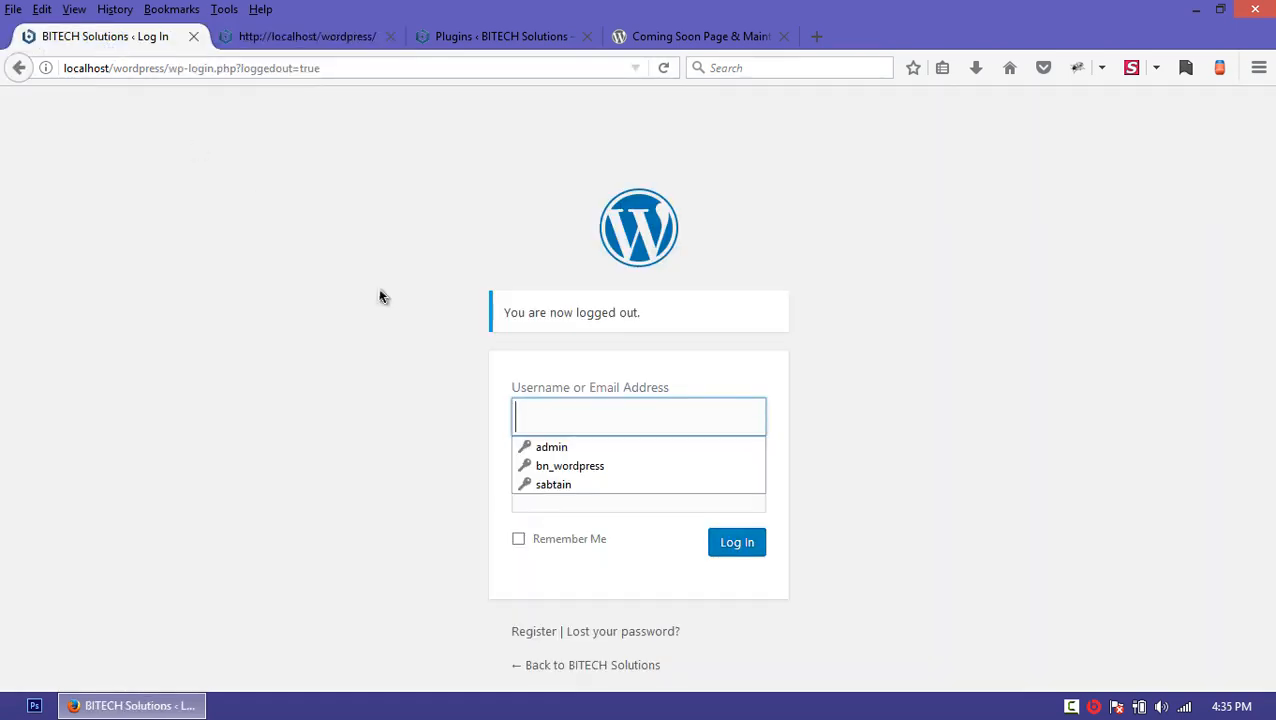
pyautogui.click(643, 484)
pyautogui.click(721, 548)
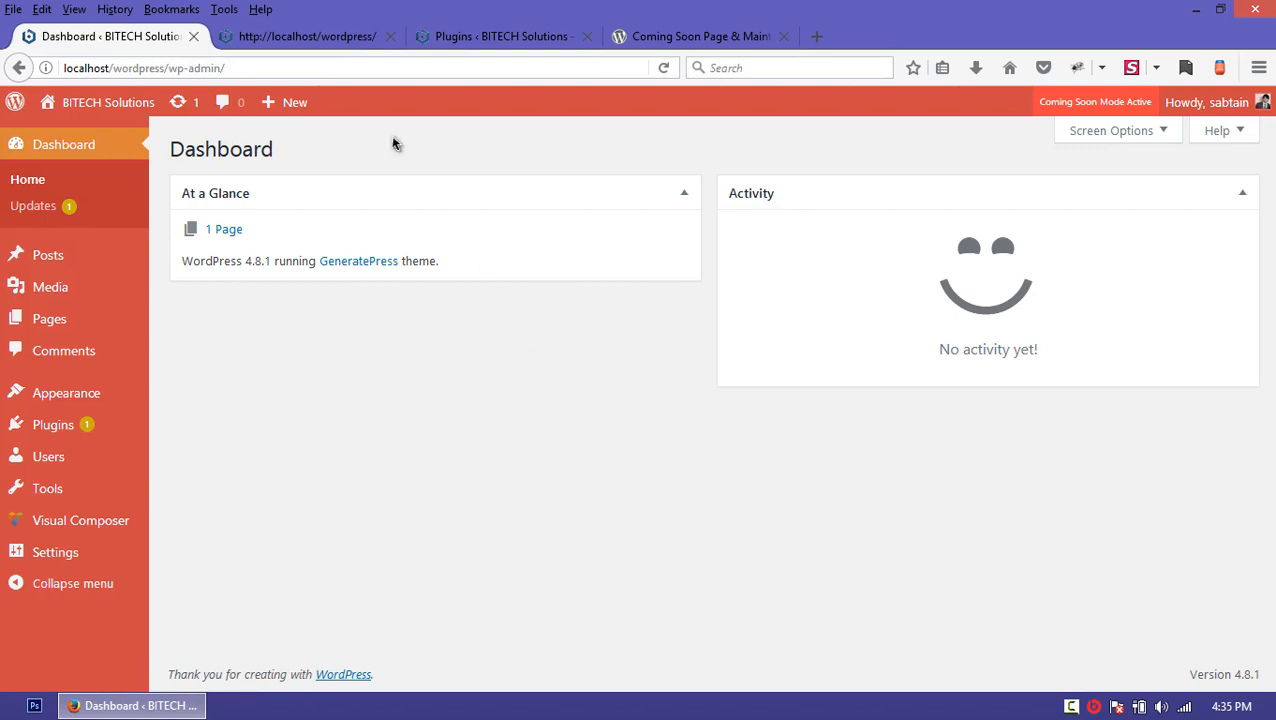
# Step: Open the Coming Soon Page & Maintenance Mode settings and check the visitor view of the site's front page
pyautogui.click(289, 41)
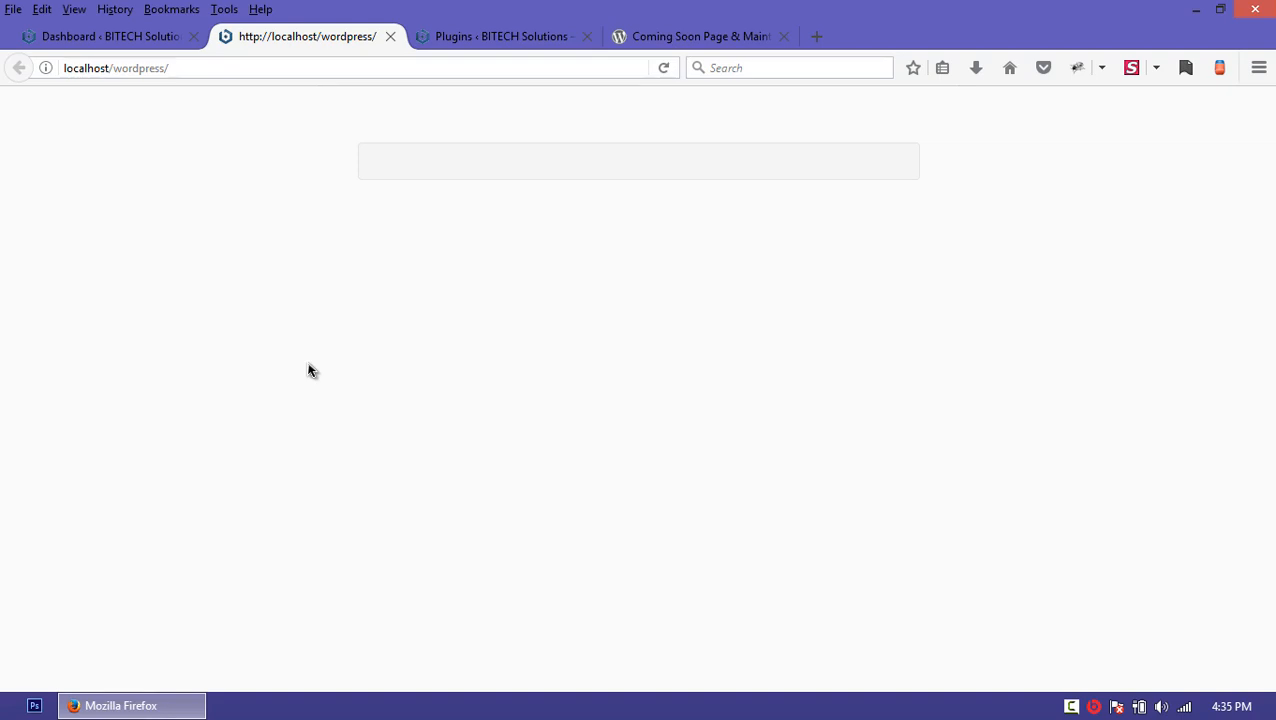
pyautogui.click(66, 38)
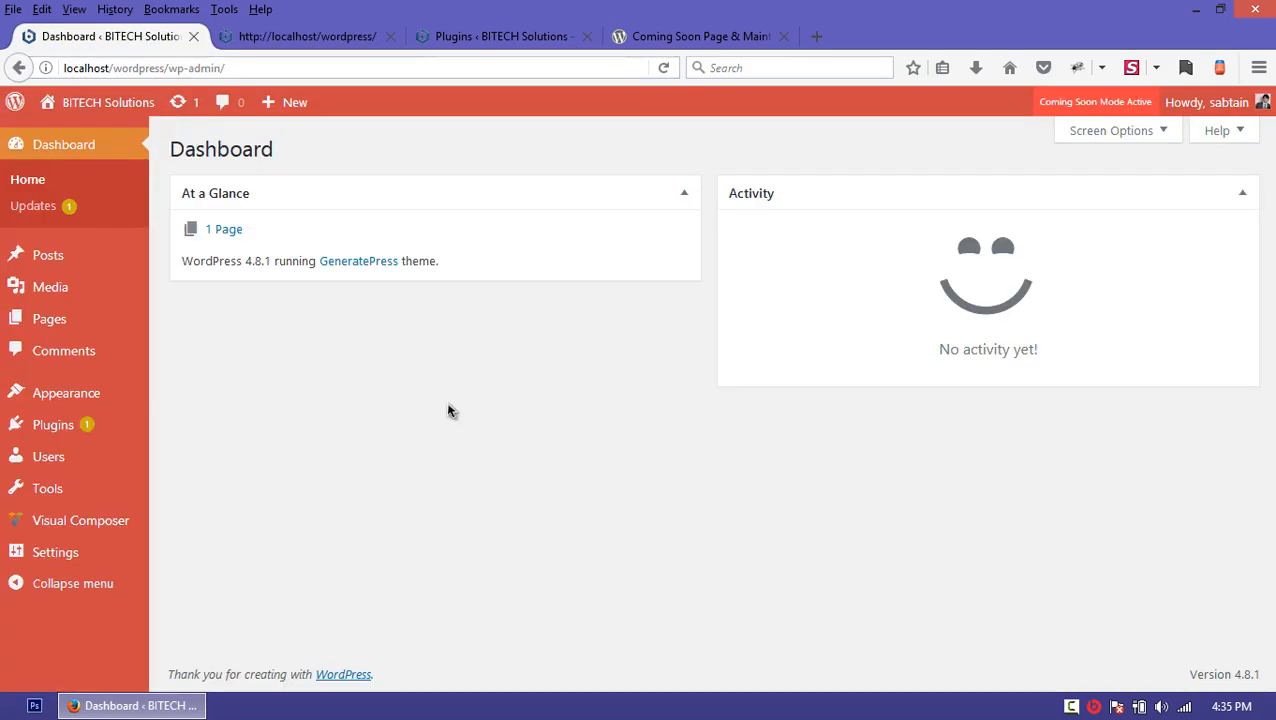
pyautogui.moveTo(22, 552)
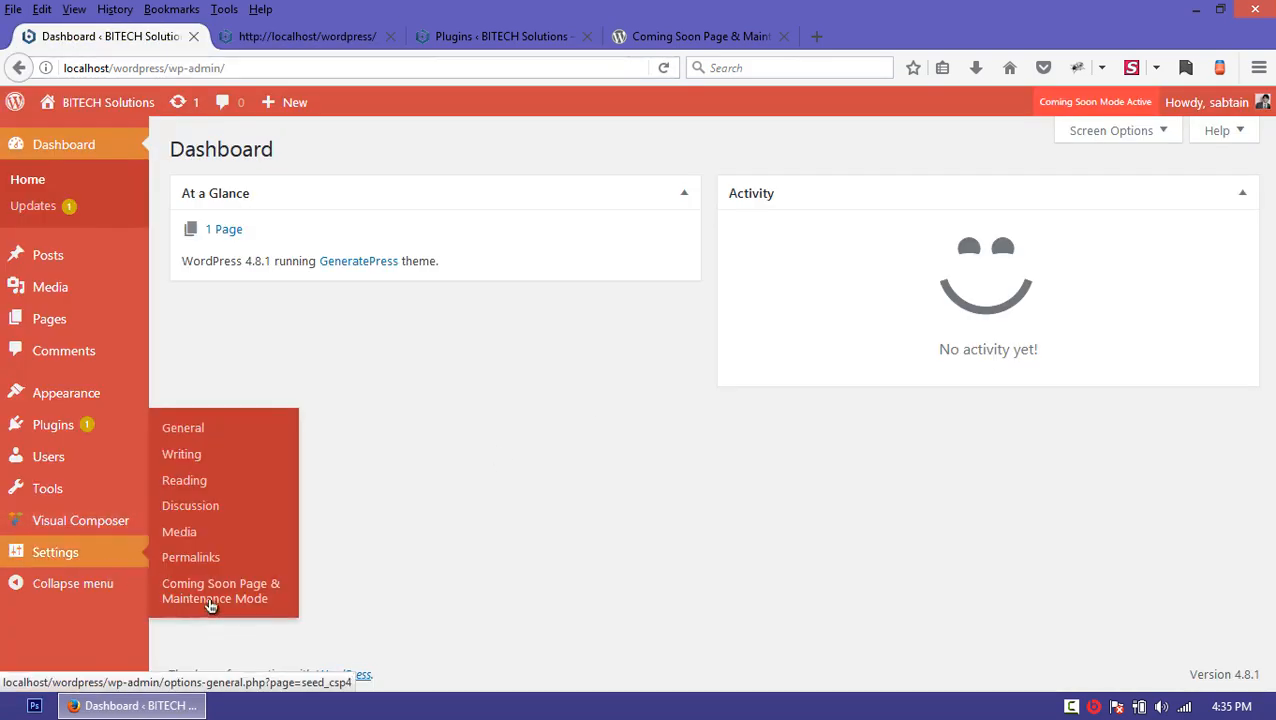
pyautogui.click(256, 590)
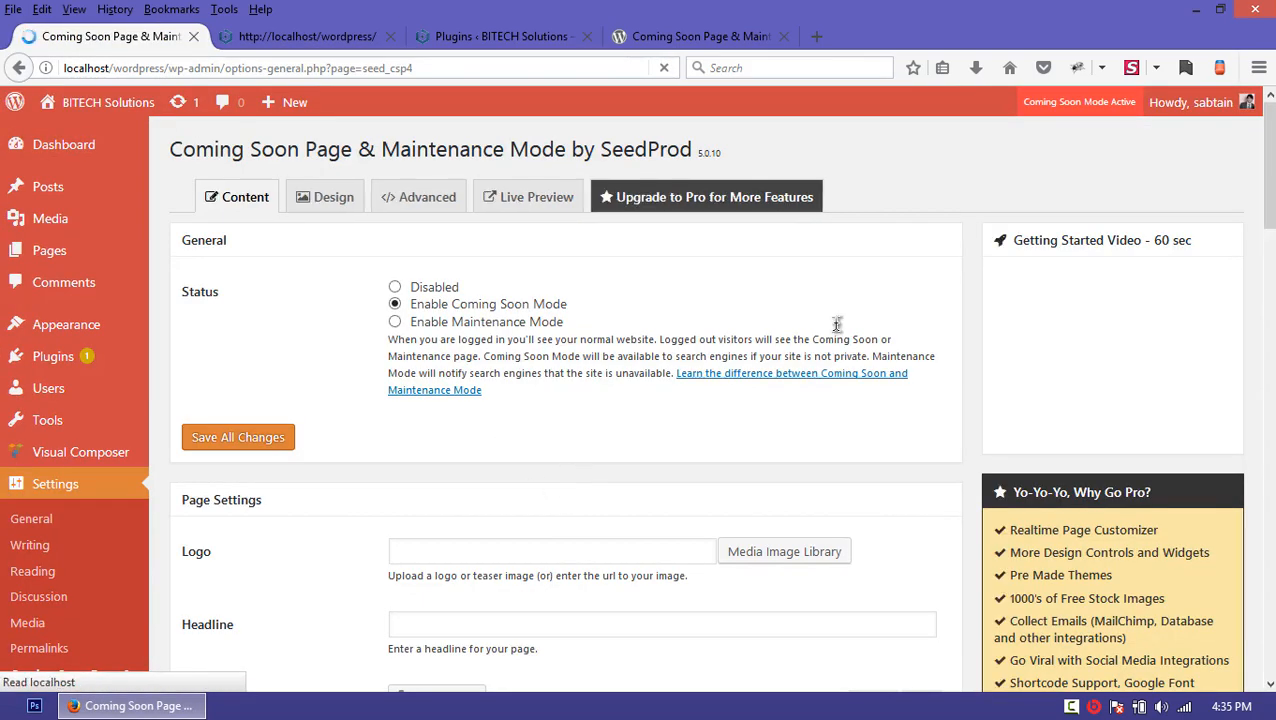
pyautogui.click(300, 36)
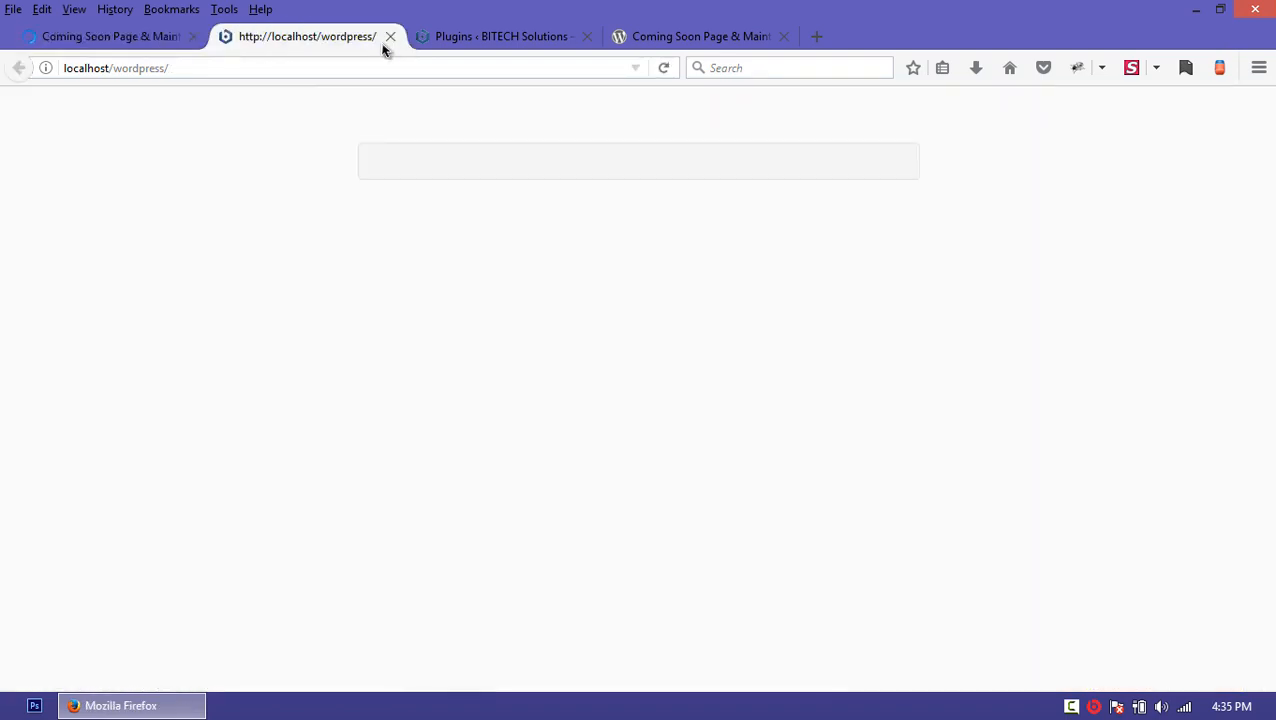
# Step: Close the tab showing the site's front page and return to the Coming Soon Page & Maintenance Mode settings
pyautogui.click(120, 36)
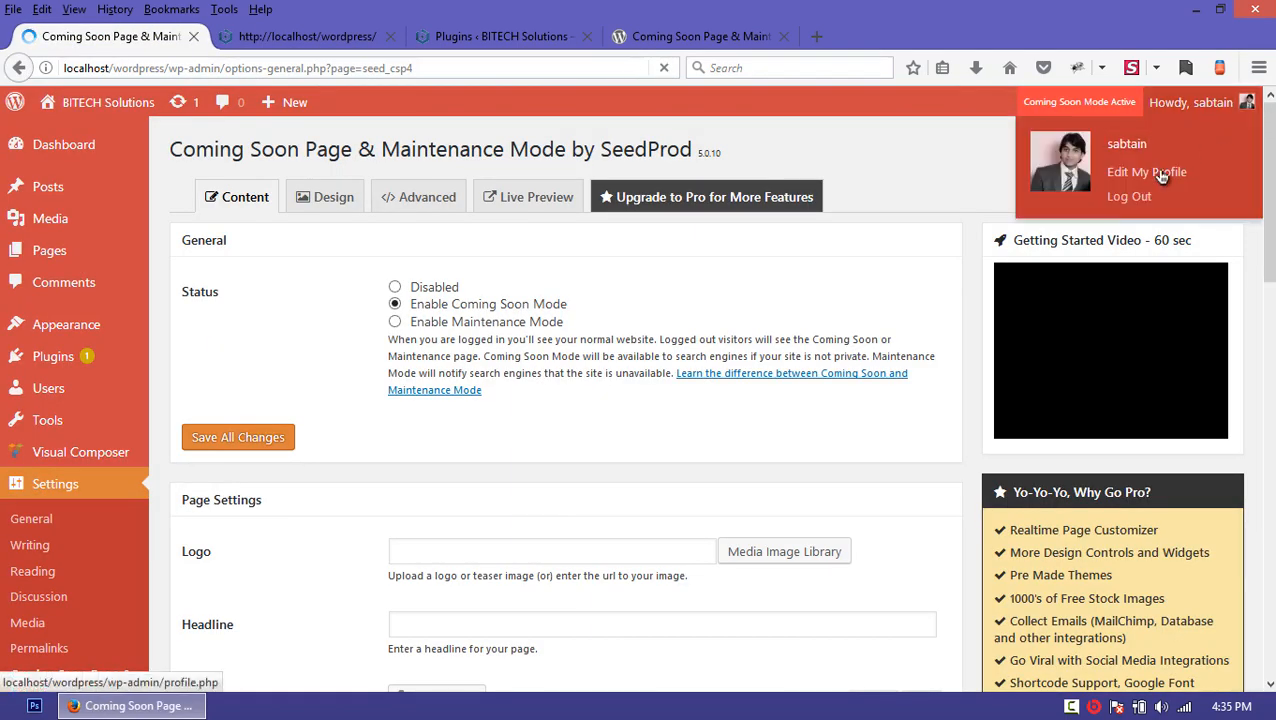
pyautogui.click(300, 36)
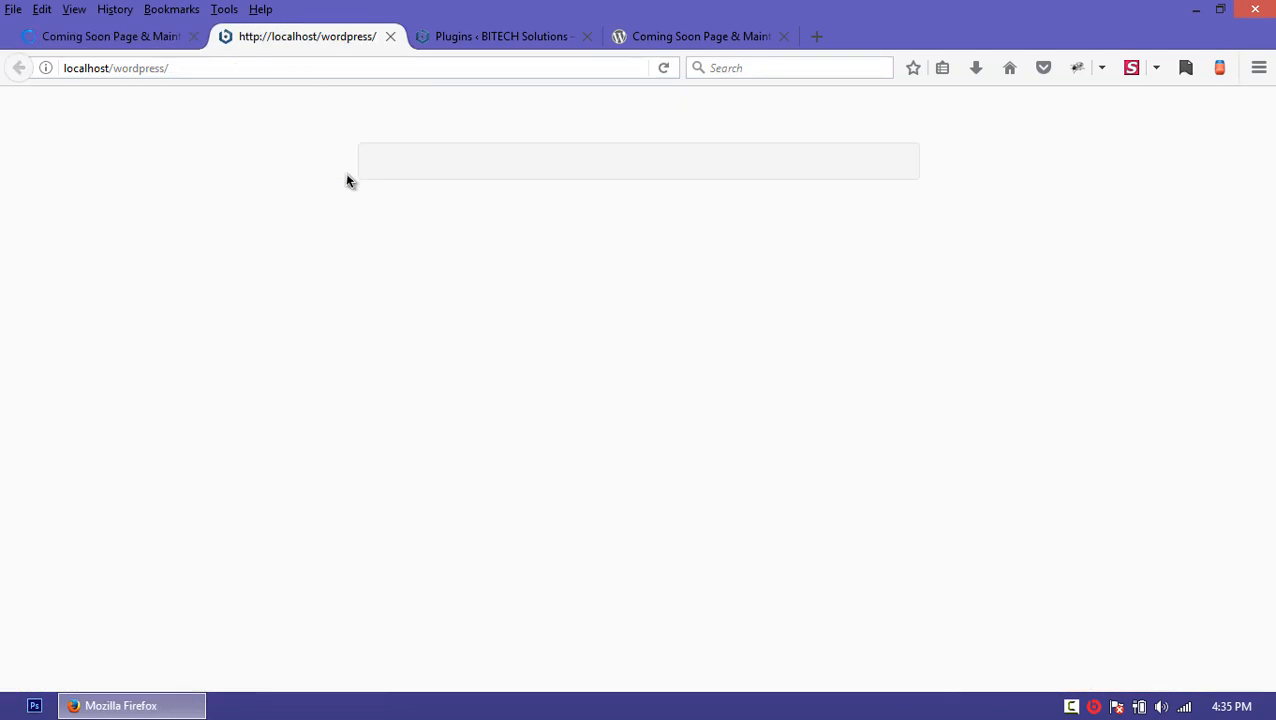
pyautogui.middleClick(296, 50)
pyautogui.click(139, 42)
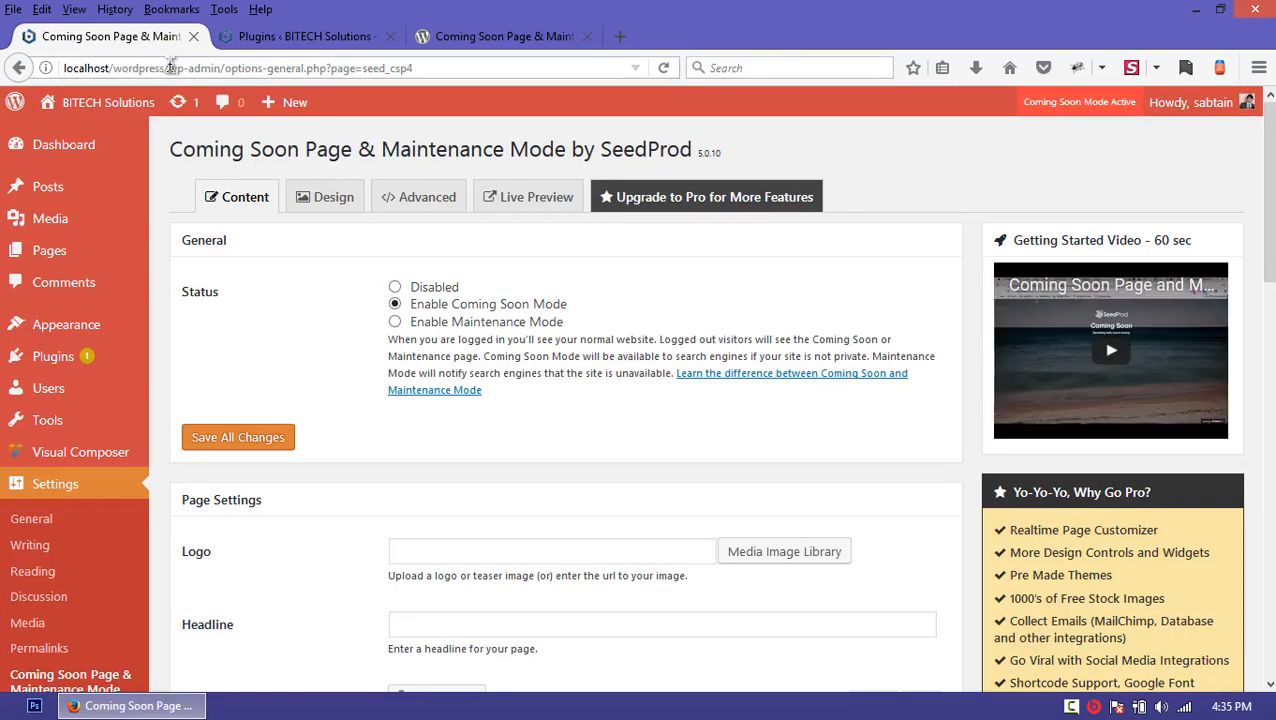
# Step: Switch to Google Chrome, load localhost/wordpress/ to check the front page as a logged-out visitor, and close that browser
pyautogui.moveTo(168, 67); pyautogui.dragTo(64, 68)
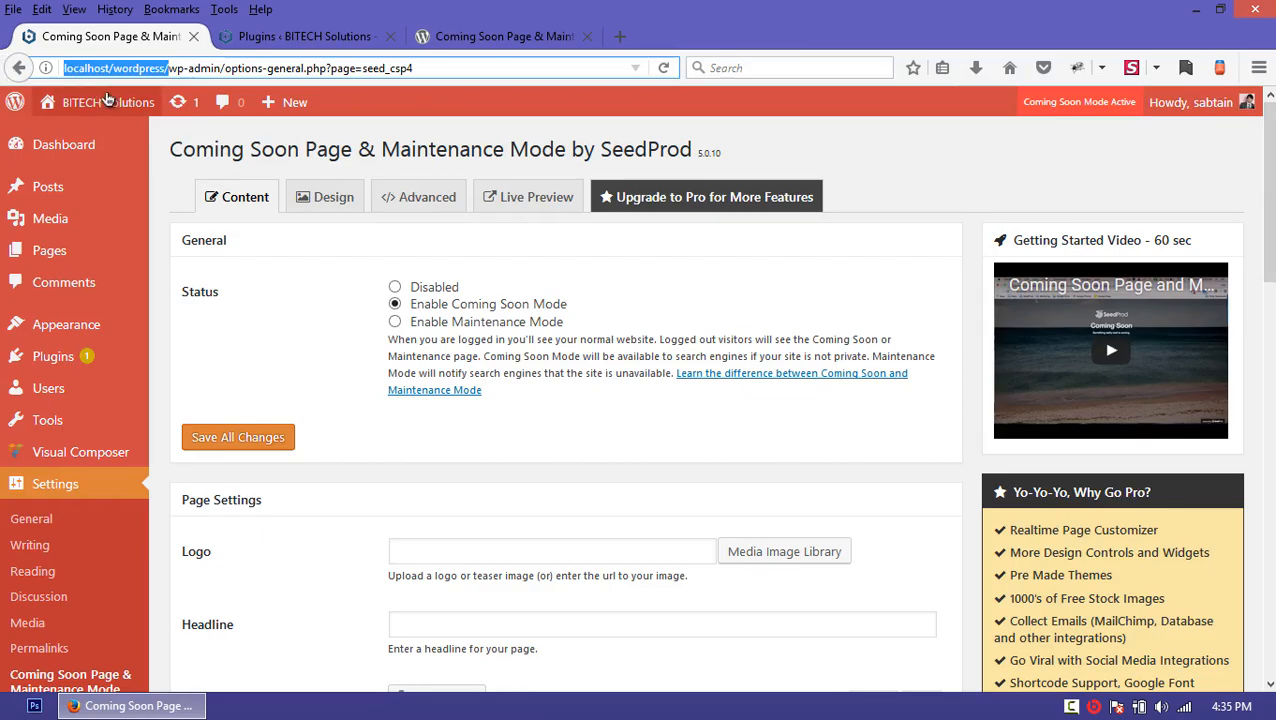
pyautogui.click(10, 712)
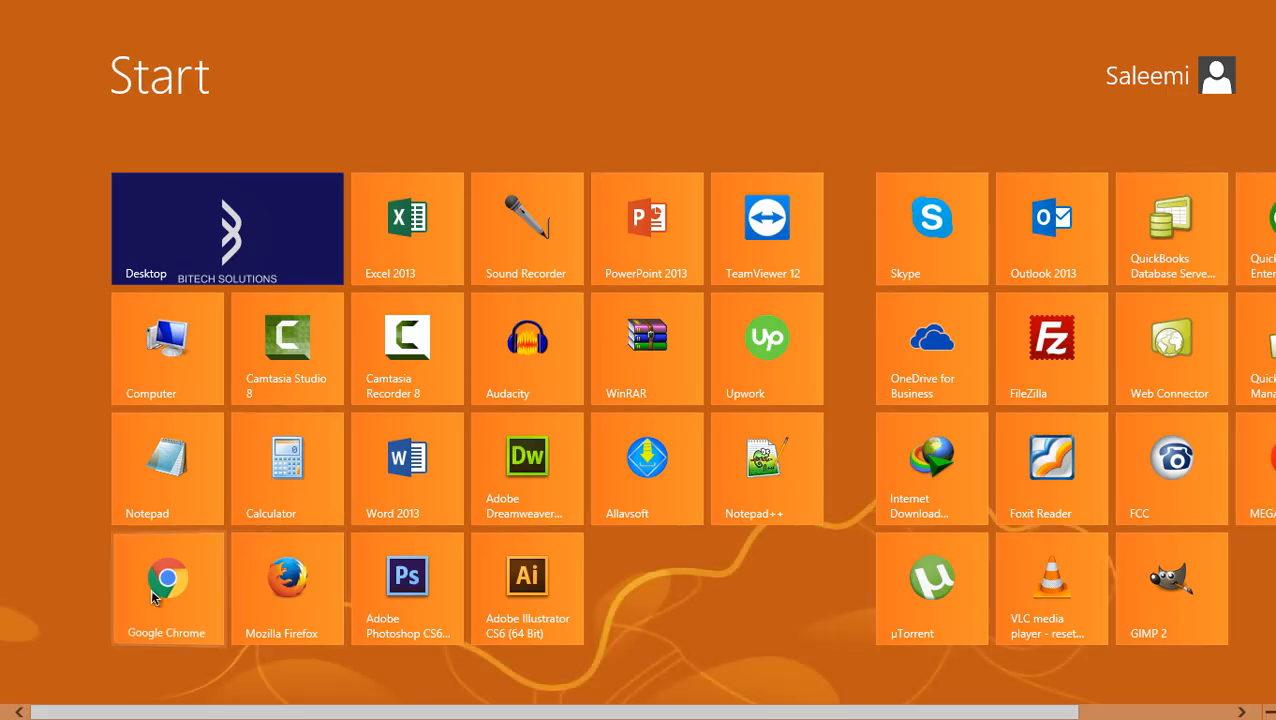
pyautogui.click(155, 597)
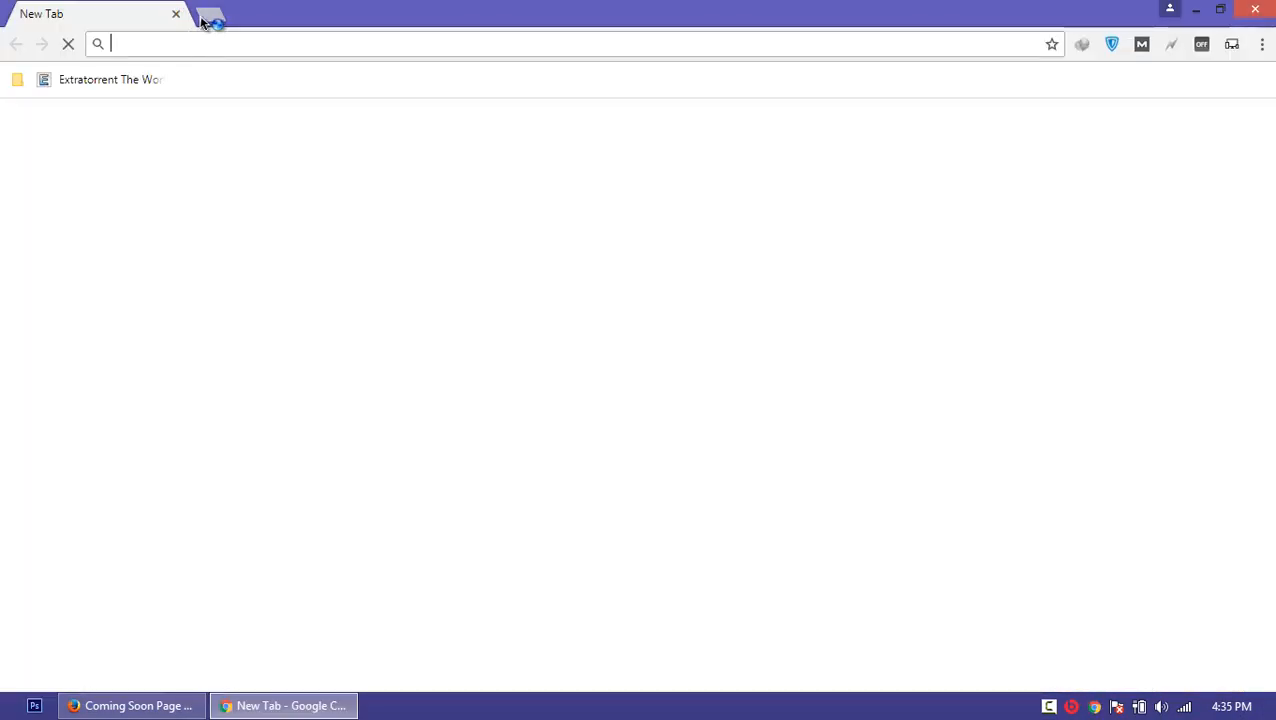
pyautogui.write('localhost/wordpress/')
pyautogui.press('Return')
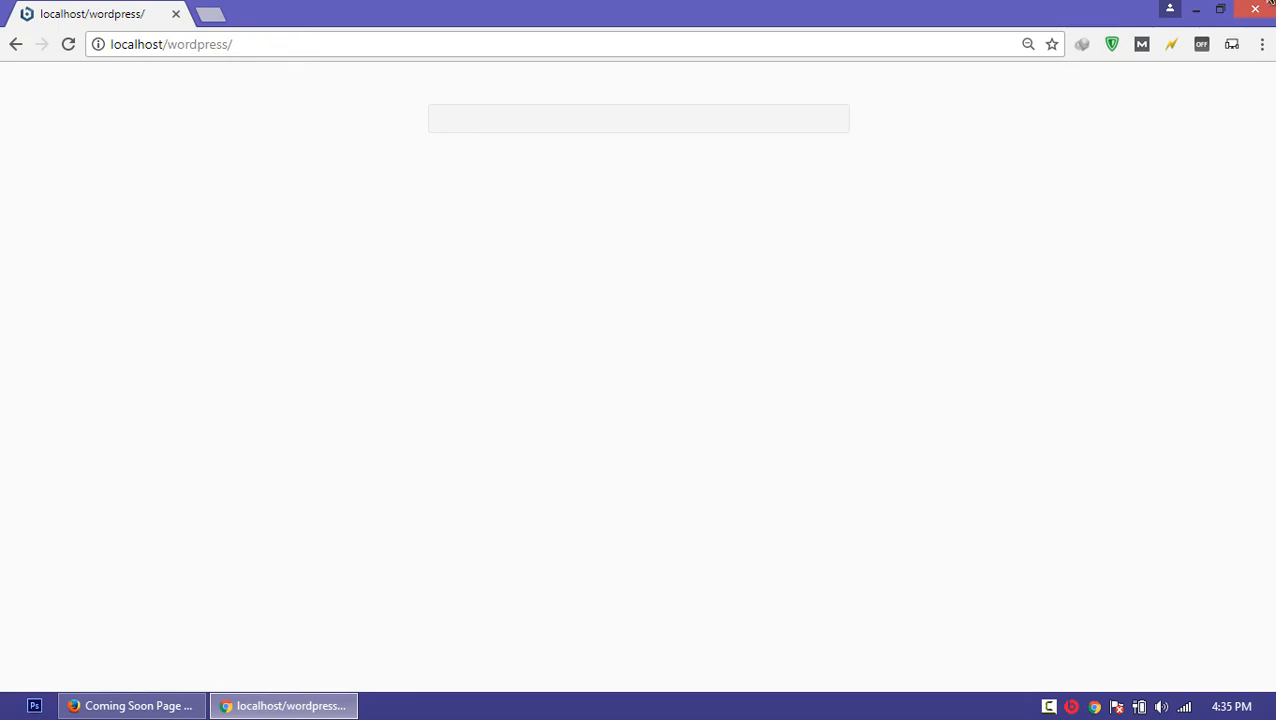
pyautogui.click(1268, 4)
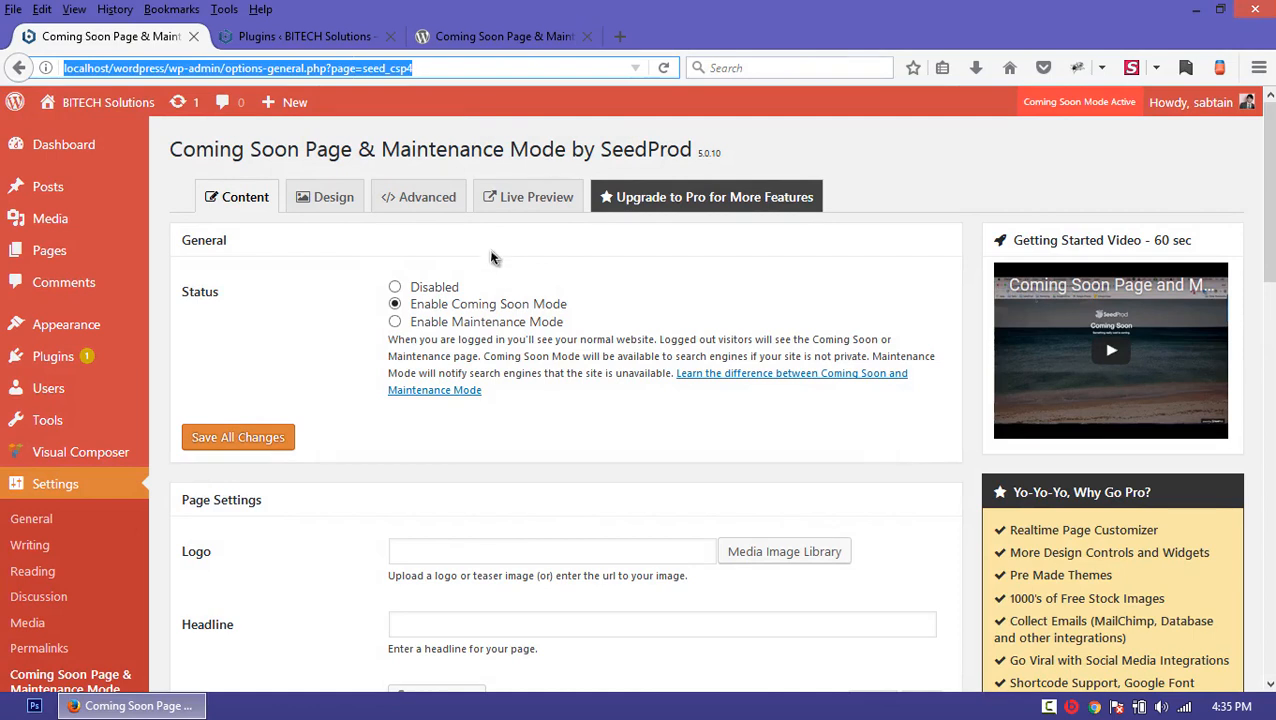
# Step: Check the visitor view of localhost/wordpress in a Firefox private window, then close that window
pyautogui.click(13, 9)
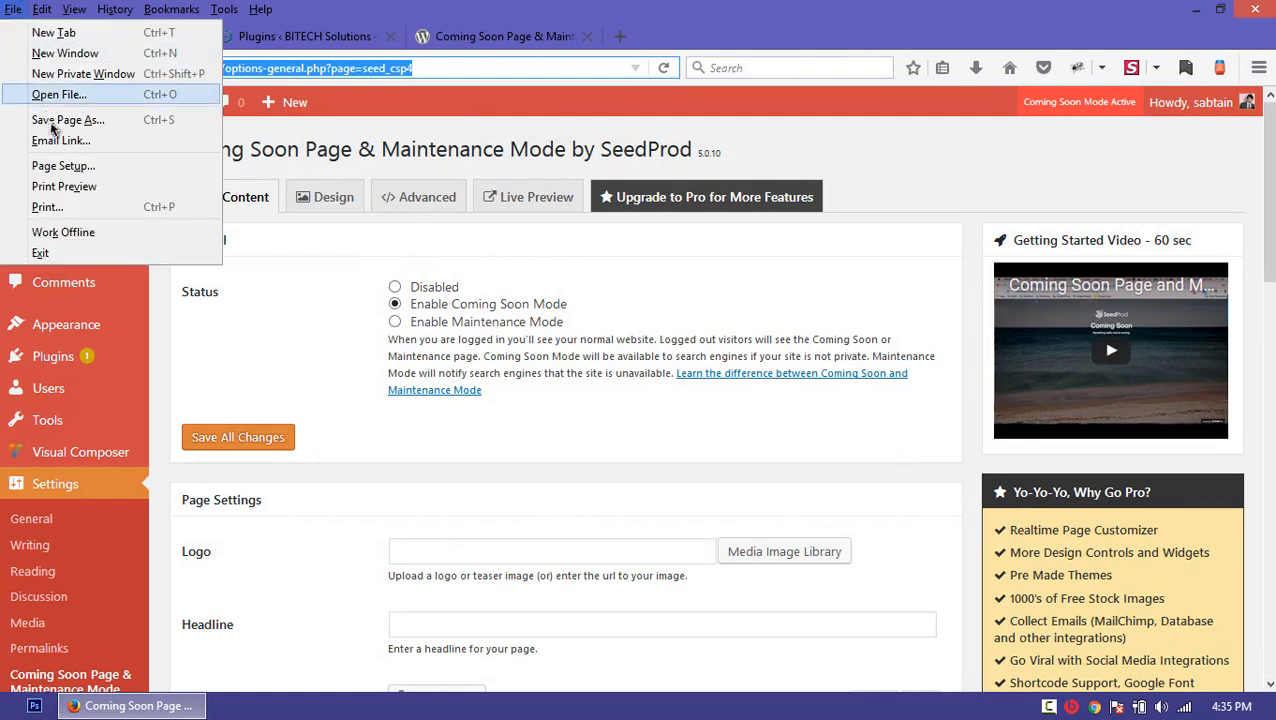
pyautogui.click(77, 74)
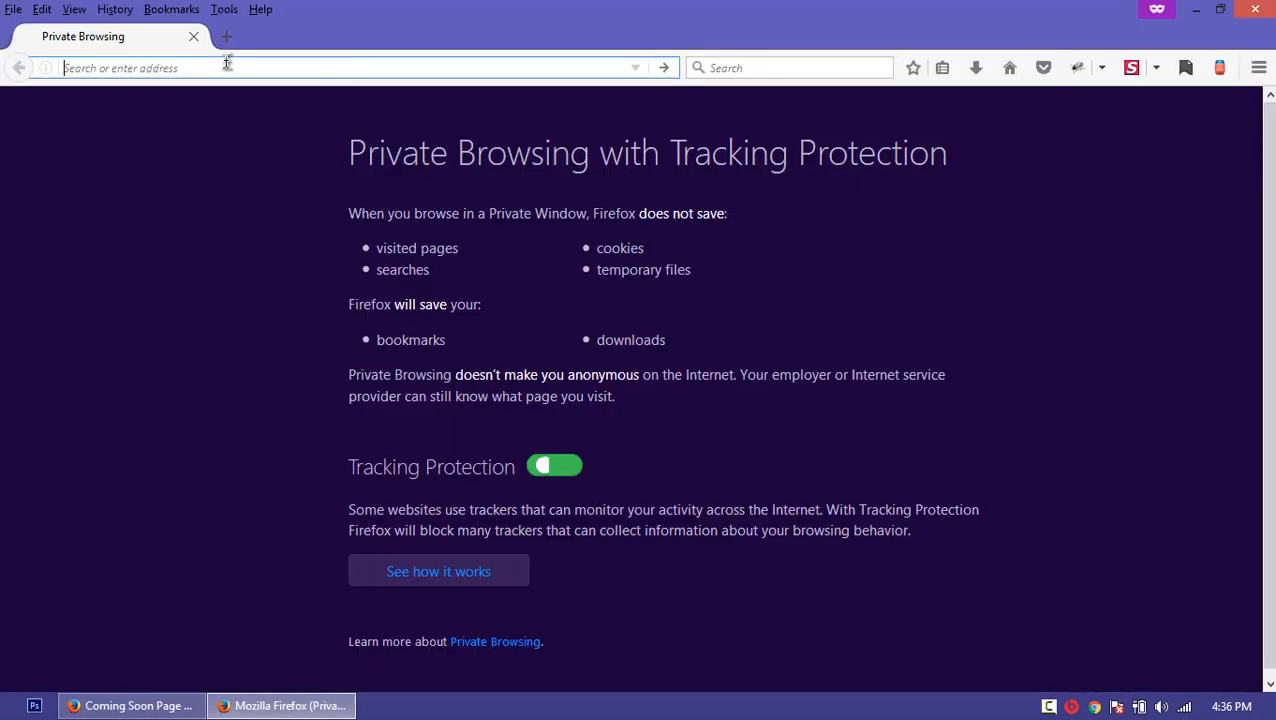
pyautogui.write('localhost')
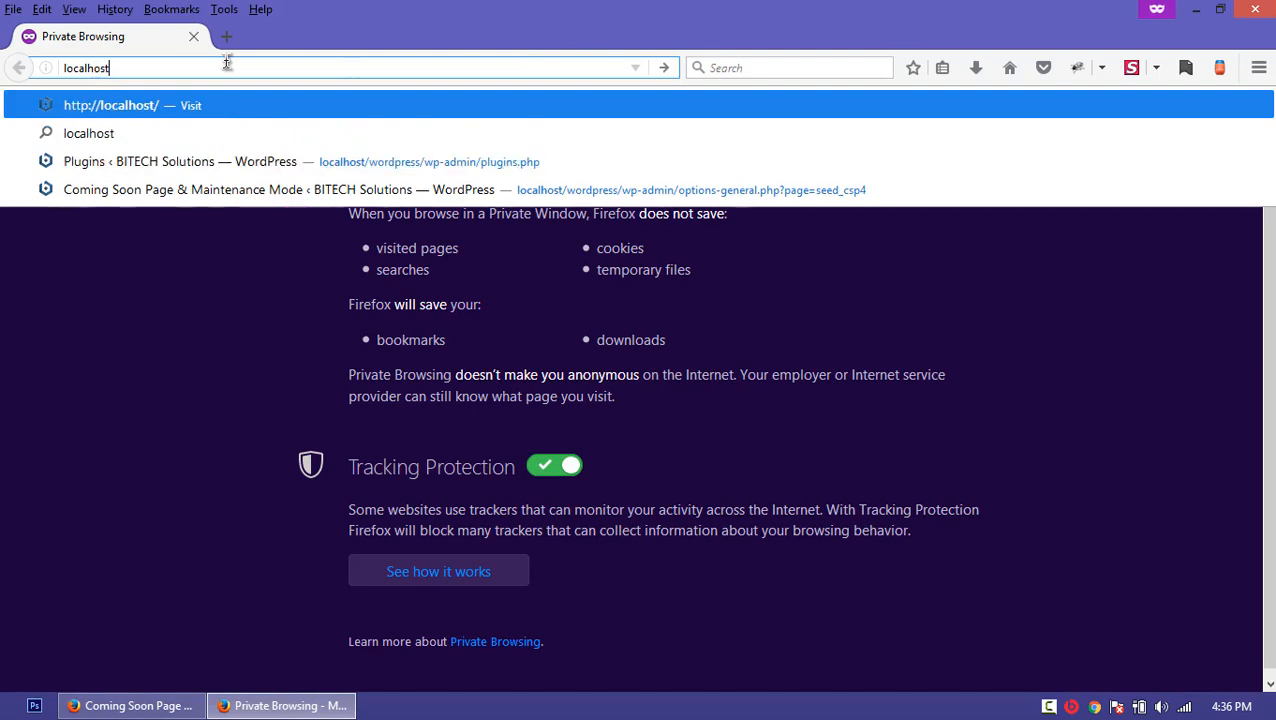
pyautogui.write('/wordpress')
pyautogui.press('Return')
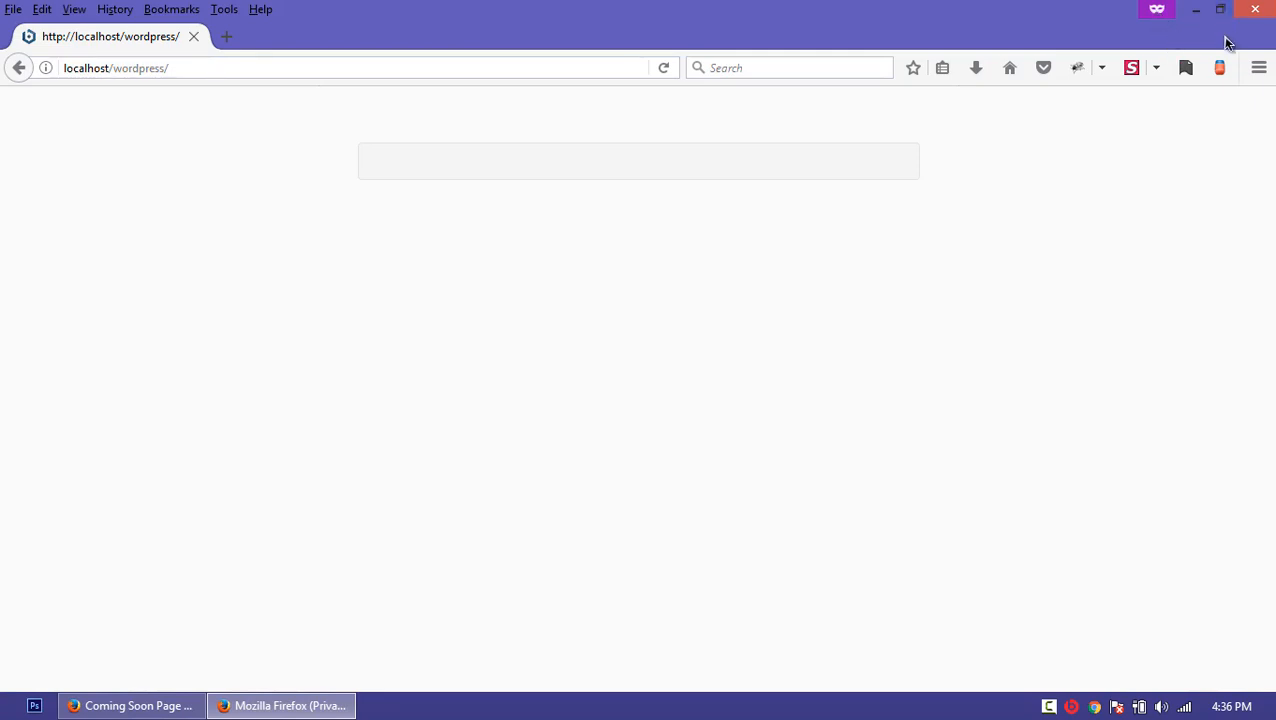
pyautogui.click(1255, 9)
pyautogui.click(688, 320)
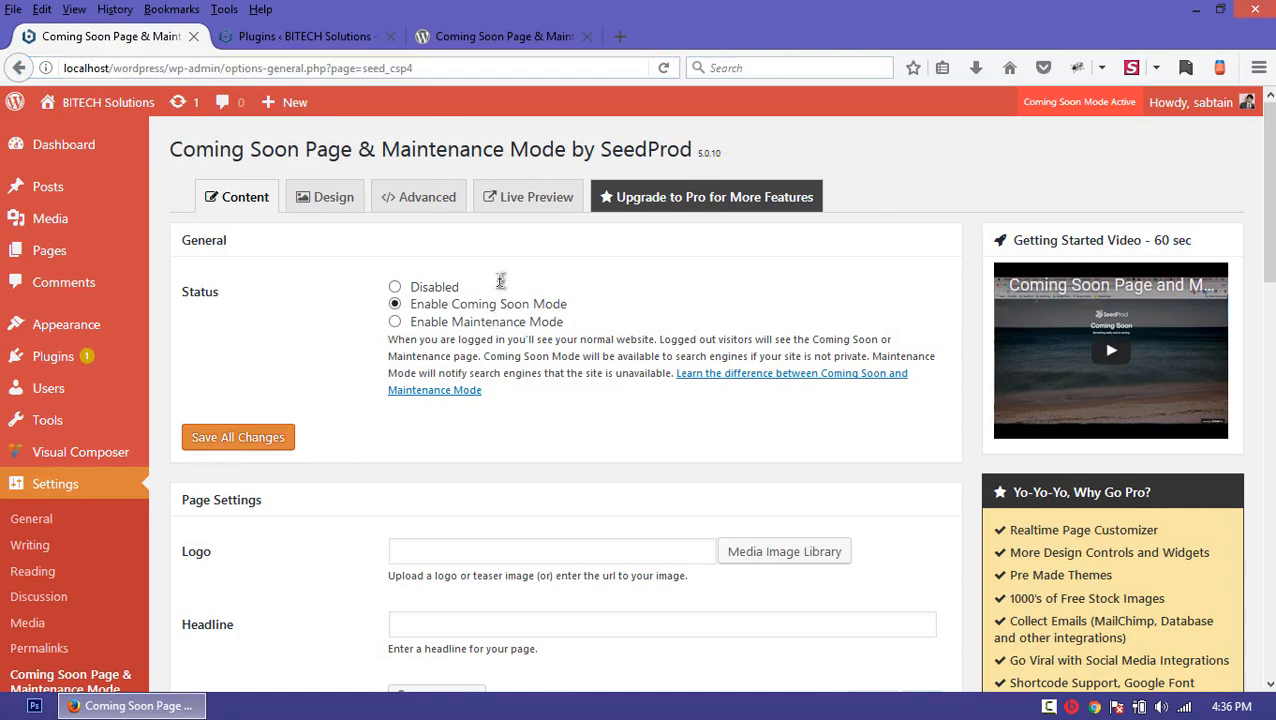
# Step: Open the live preview of the coming soon page and close the leftover Plugins and plugin directory tabs
pyautogui.click(530, 200)
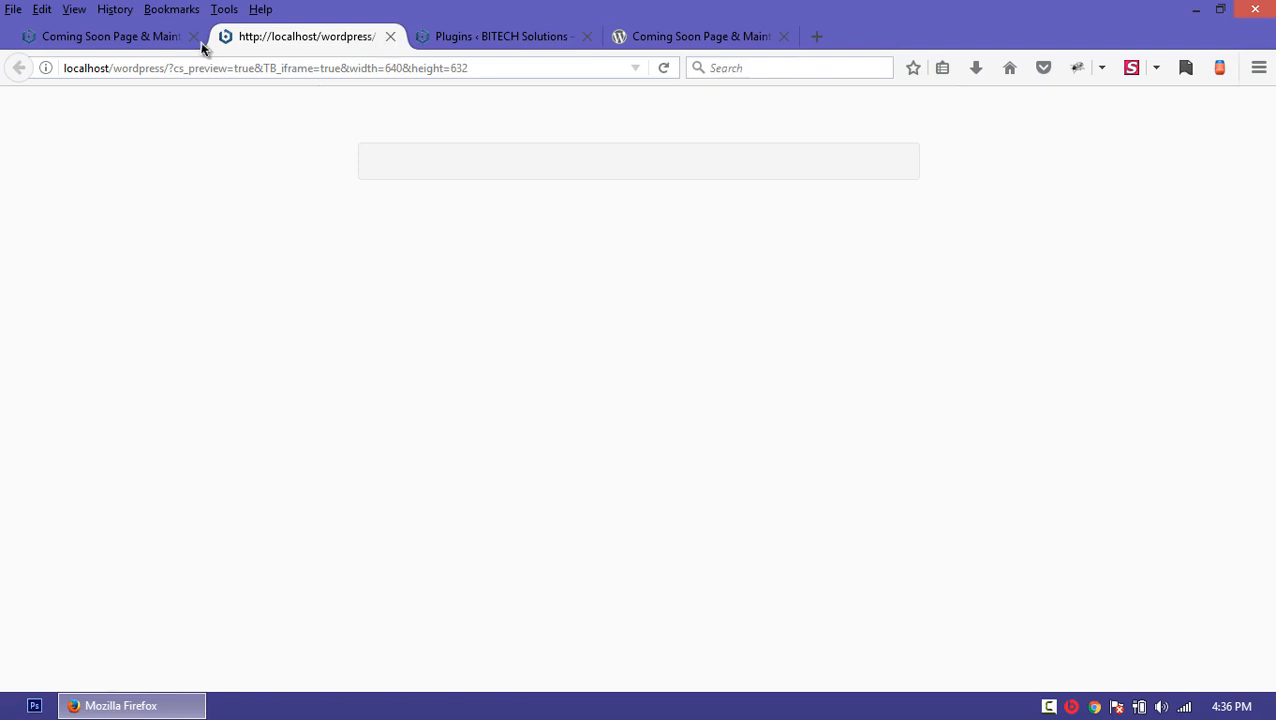
pyautogui.click(560, 36)
pyautogui.click(585, 36)
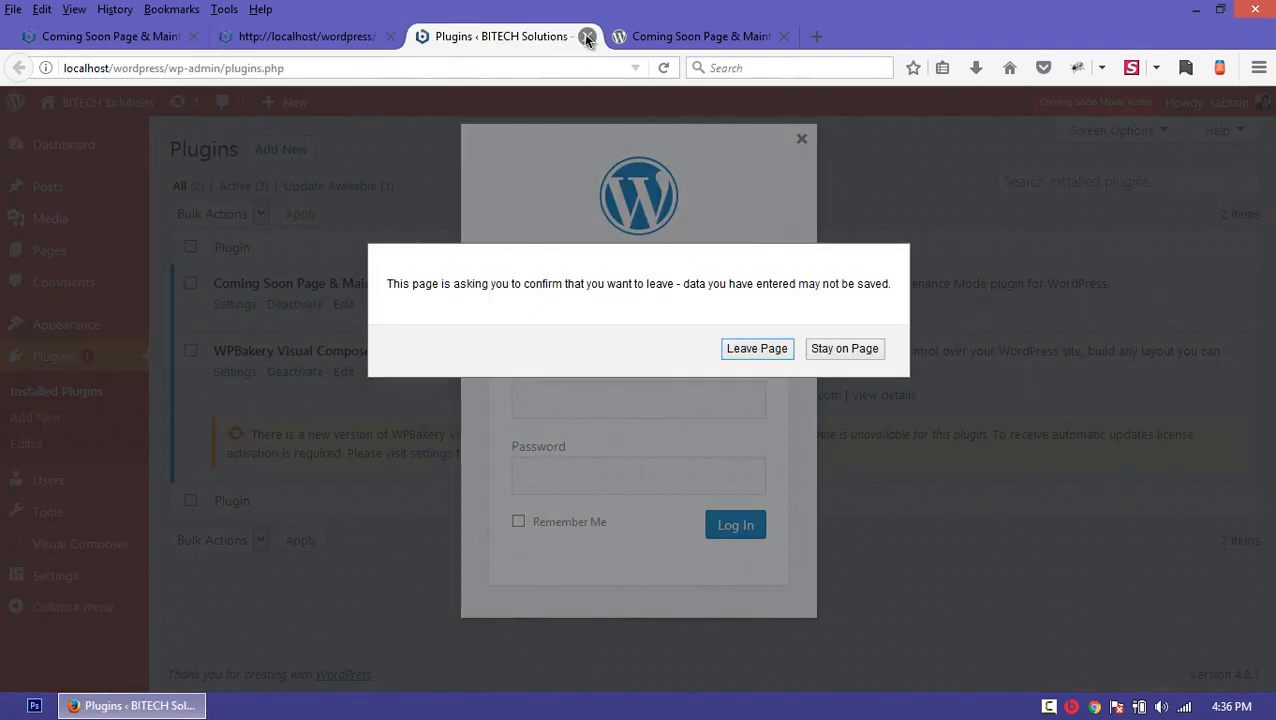
pyautogui.click(757, 348)
pyautogui.click(584, 36)
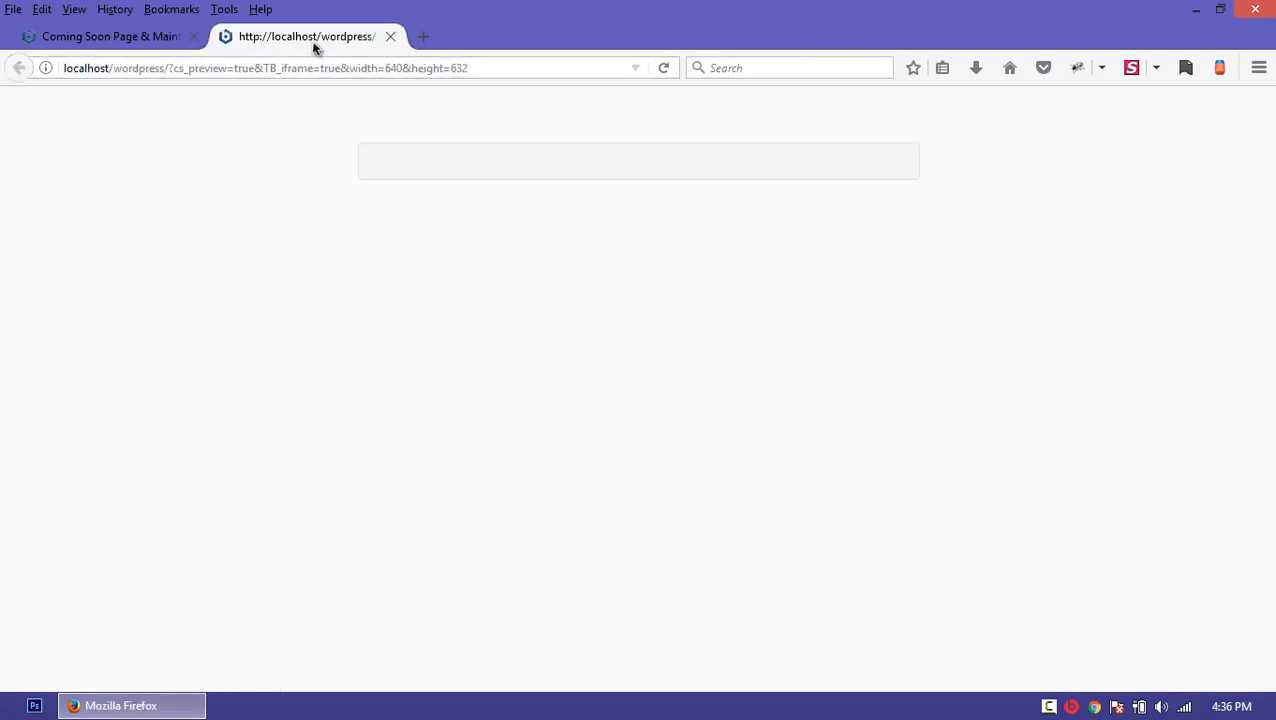
# Step: In the plugin's page settings, set the logo to the BITECH Solutions image 1nnbv-.png from the media library
pyautogui.click(160, 38)
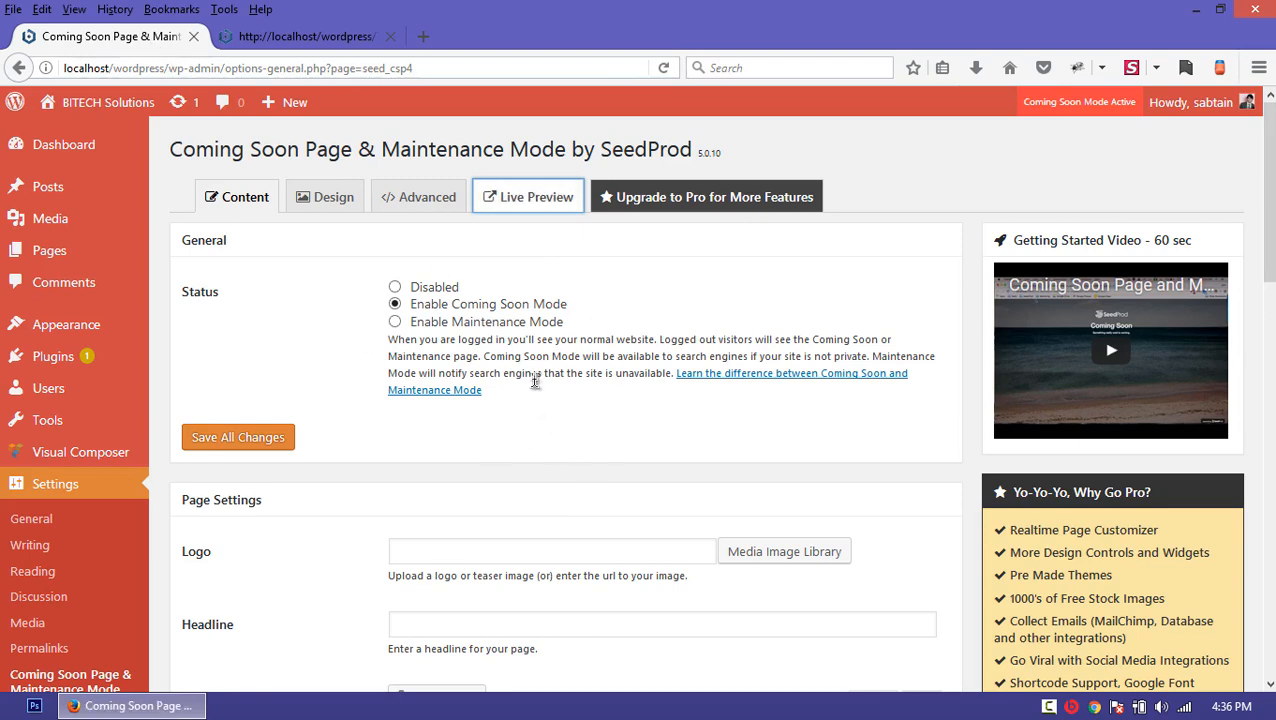
pyautogui.scroll(-5, 1271, 291)
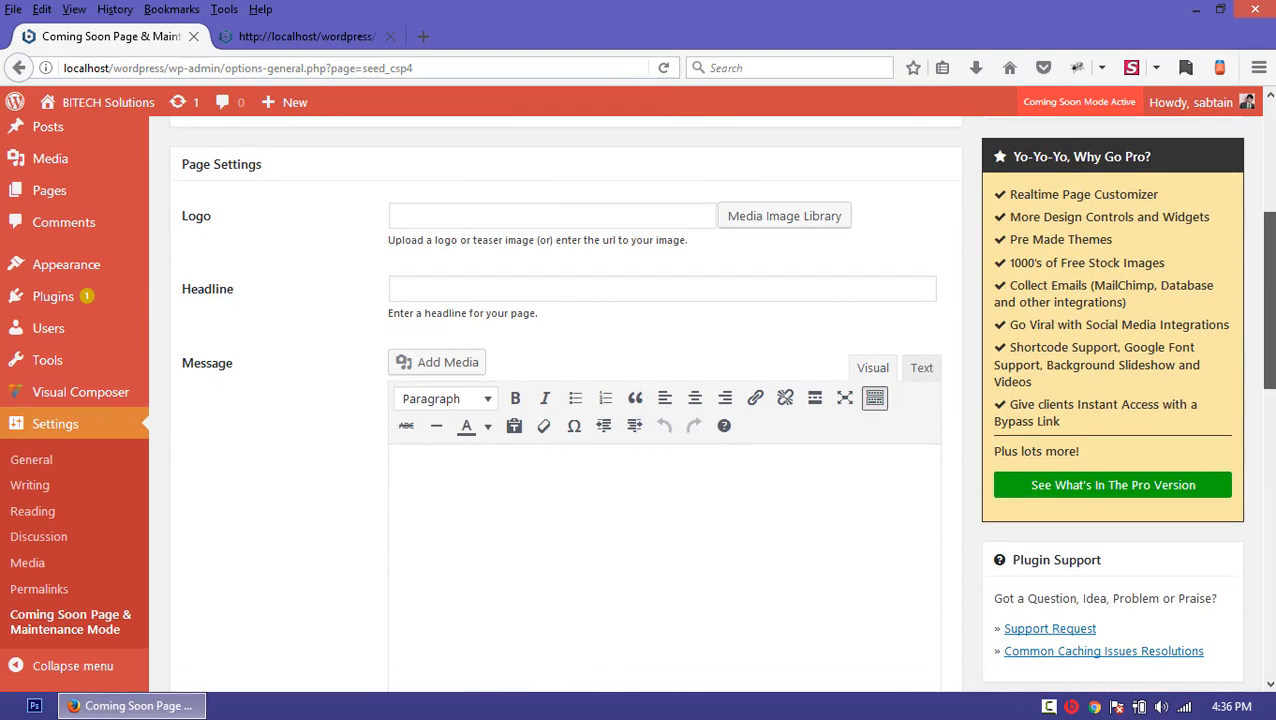
pyautogui.click(806, 217)
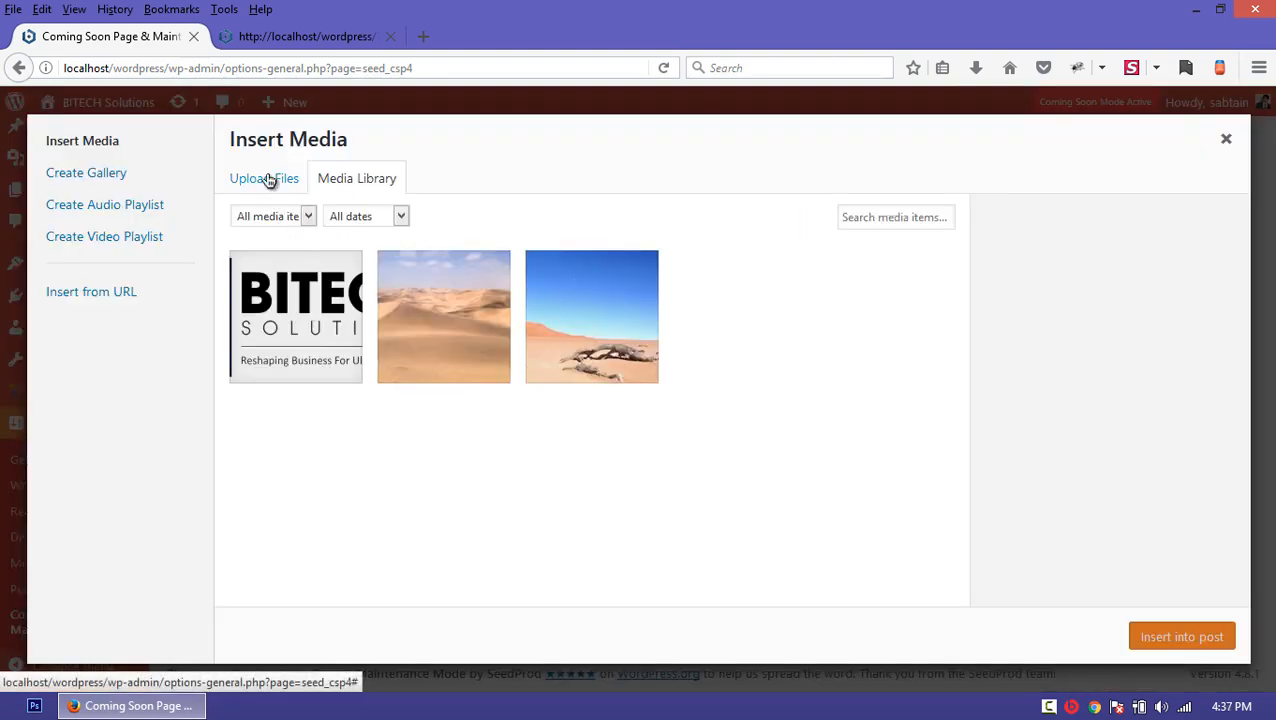
pyautogui.click(280, 312)
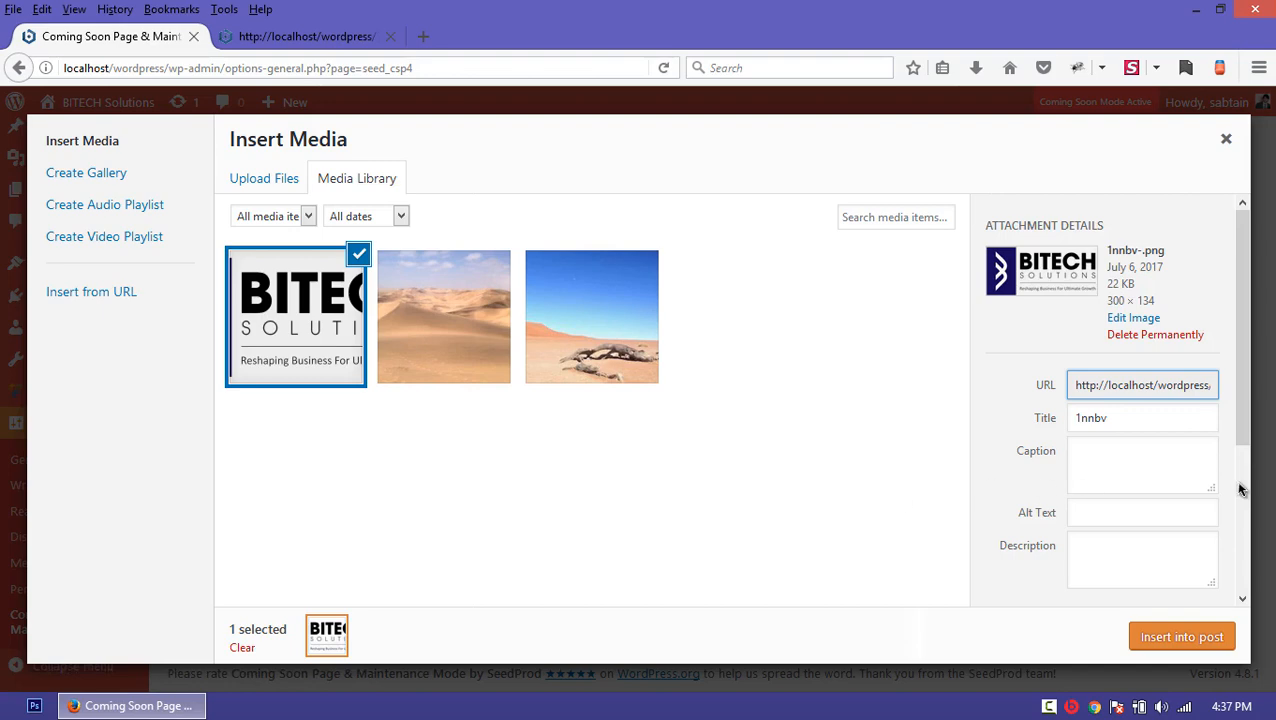
pyautogui.click(1208, 637)
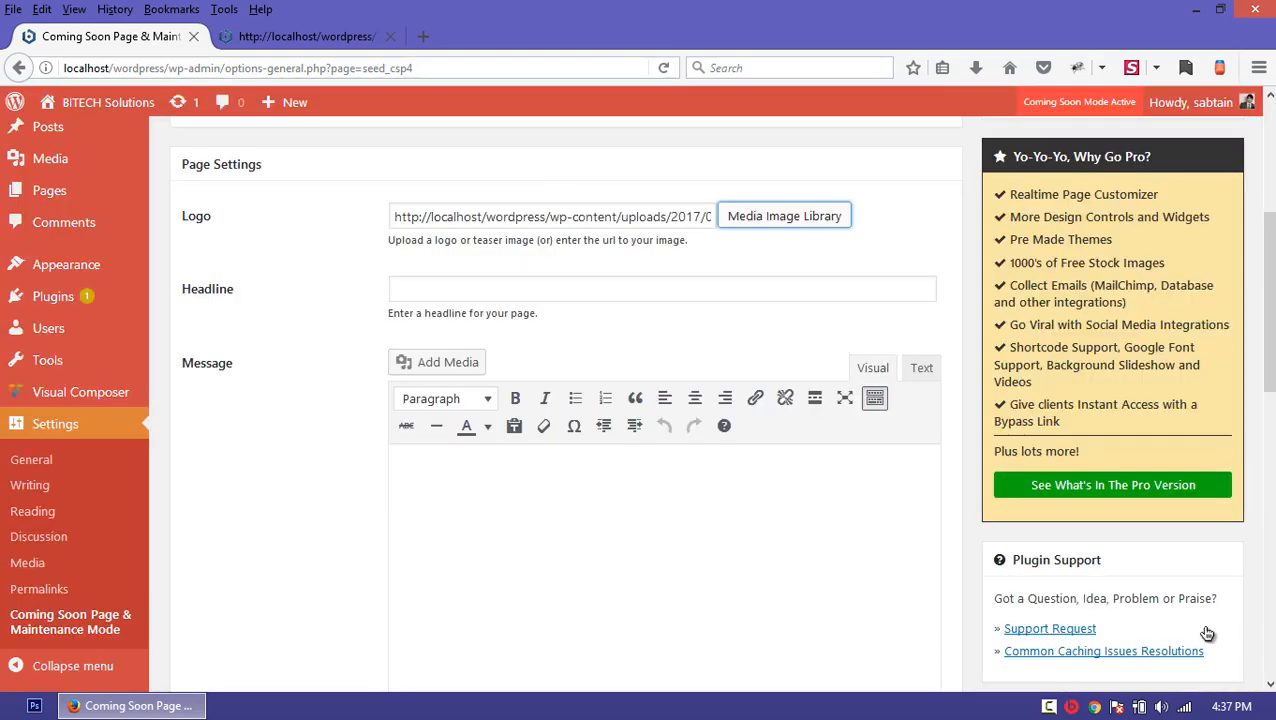
# Step: Set the page headline to "Coming Soon!"
pyautogui.click(505, 288)
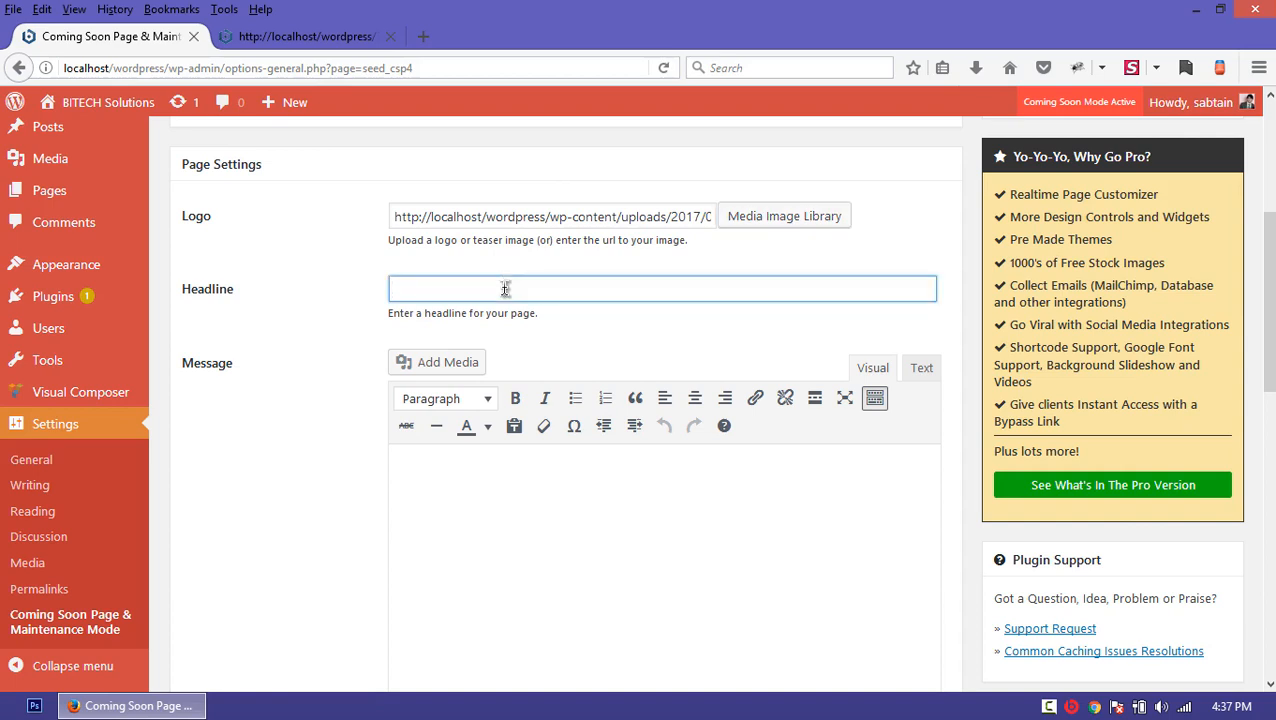
pyautogui.write('COMING SOON')
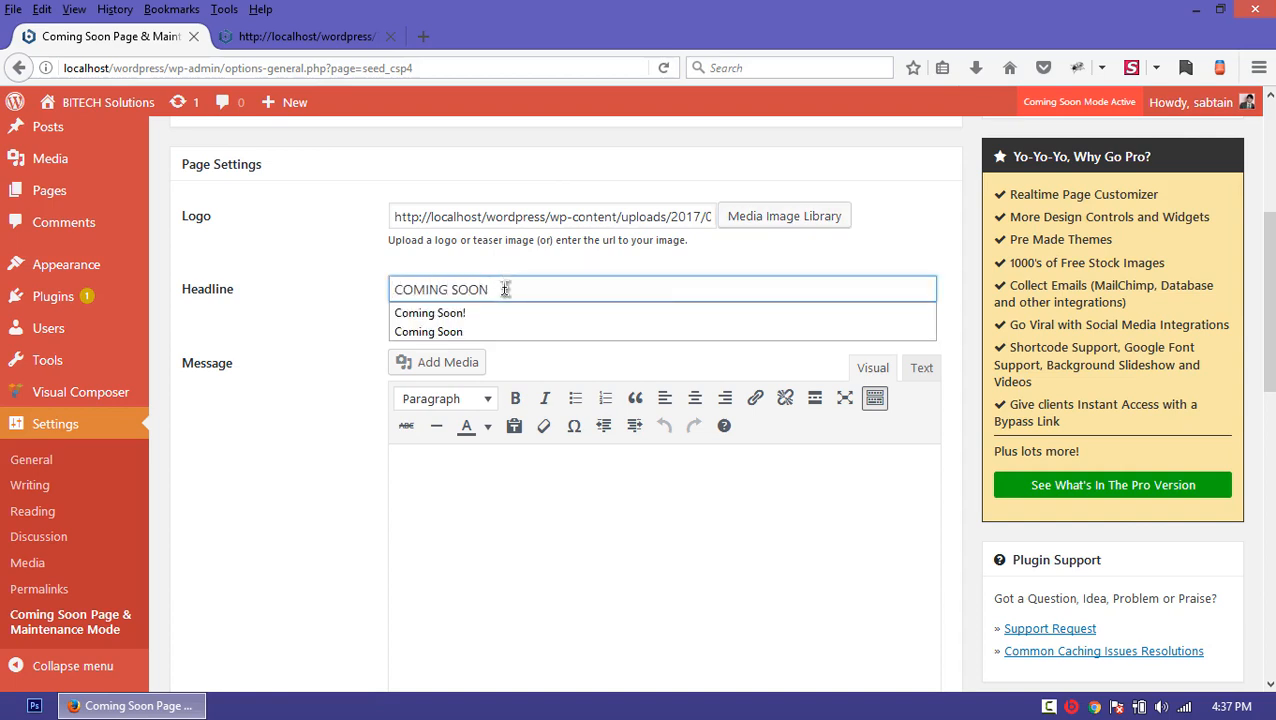
pyautogui.press('Down')
pyautogui.press('Tab')
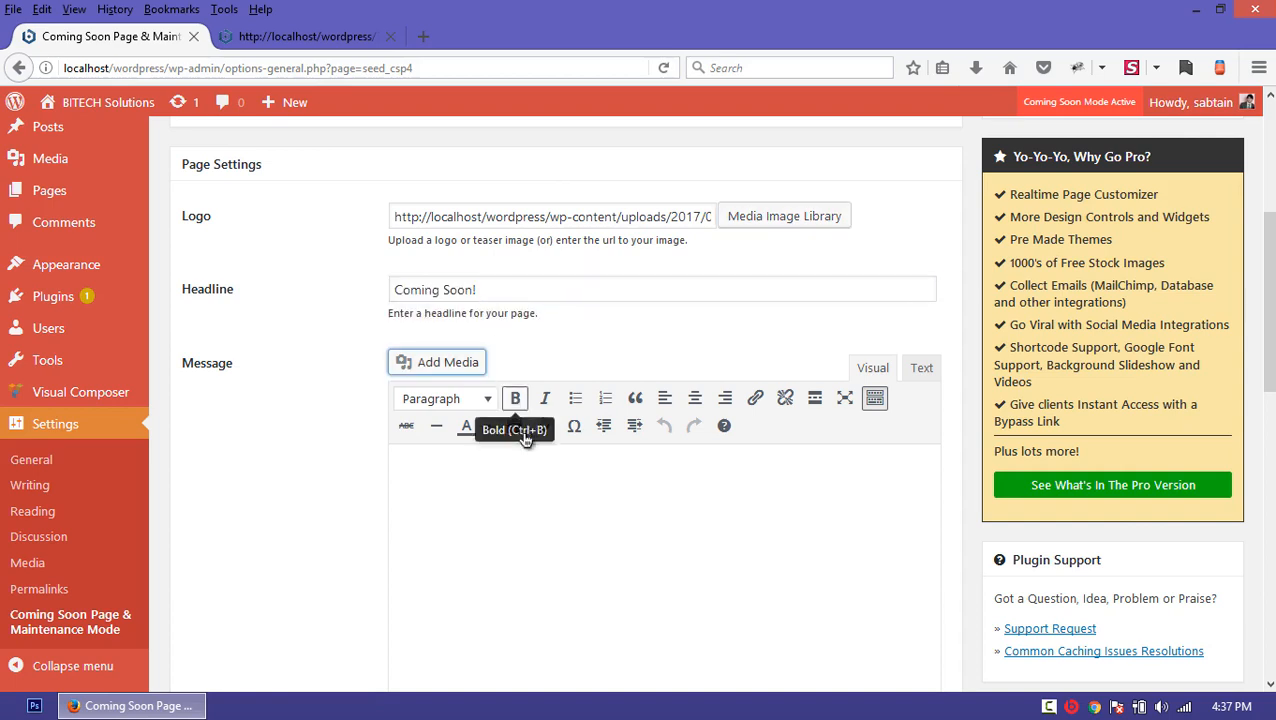
# Step: Open bitechsolutions.org in a new tab and copy the introductory paragraph beginning "At BITECH Solutions, We are specialized in providing corporate training"
pyautogui.click(568, 505)
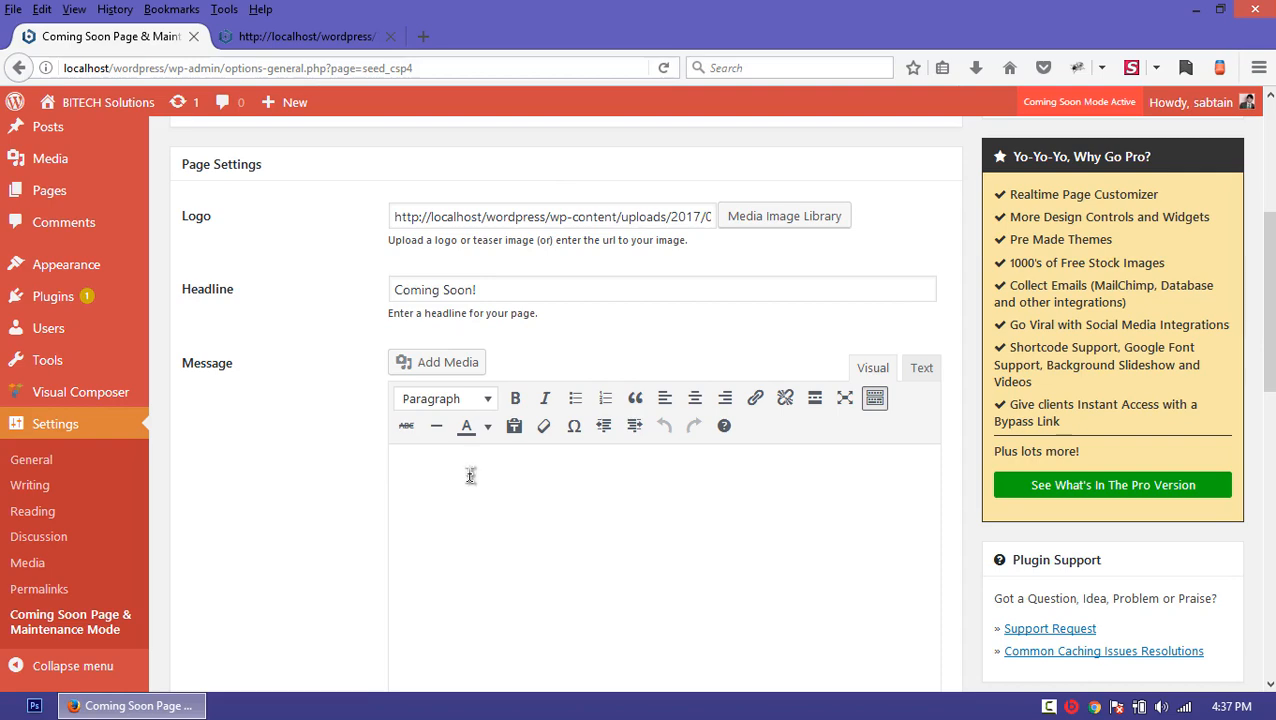
pyautogui.scroll(-1, 470, 476)
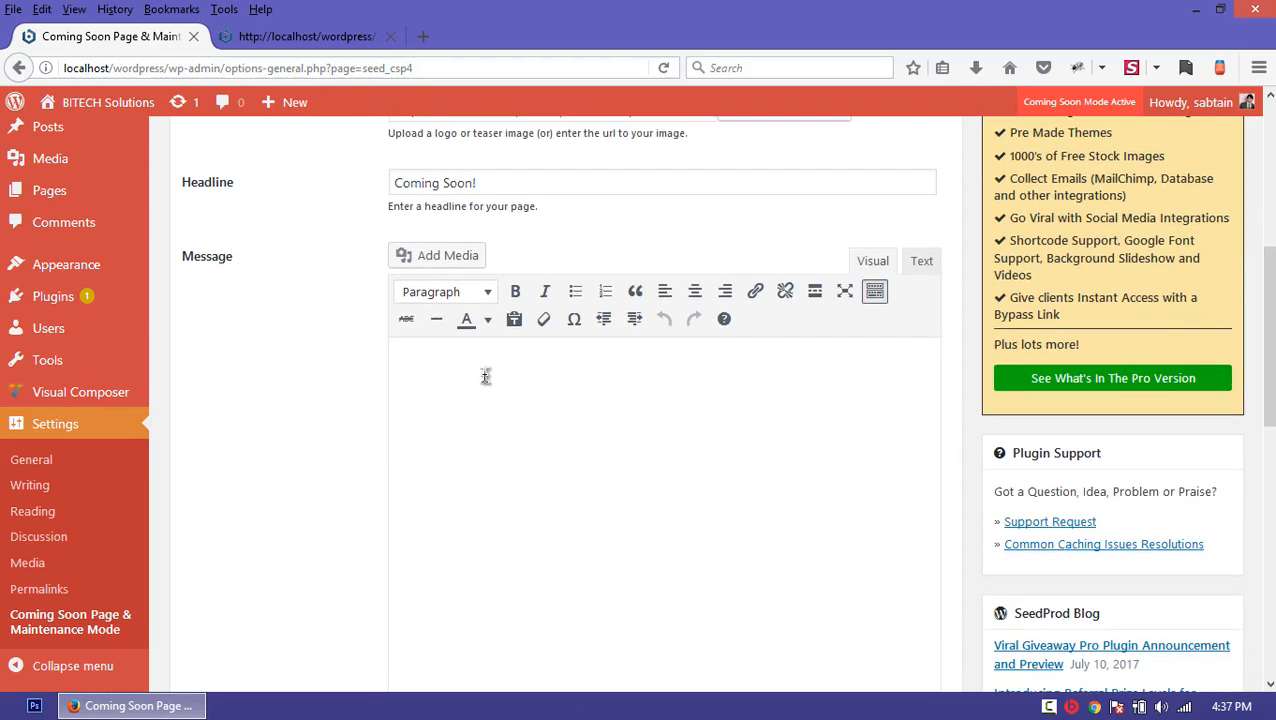
pyautogui.click(422, 36)
pyautogui.write('bitechsol')
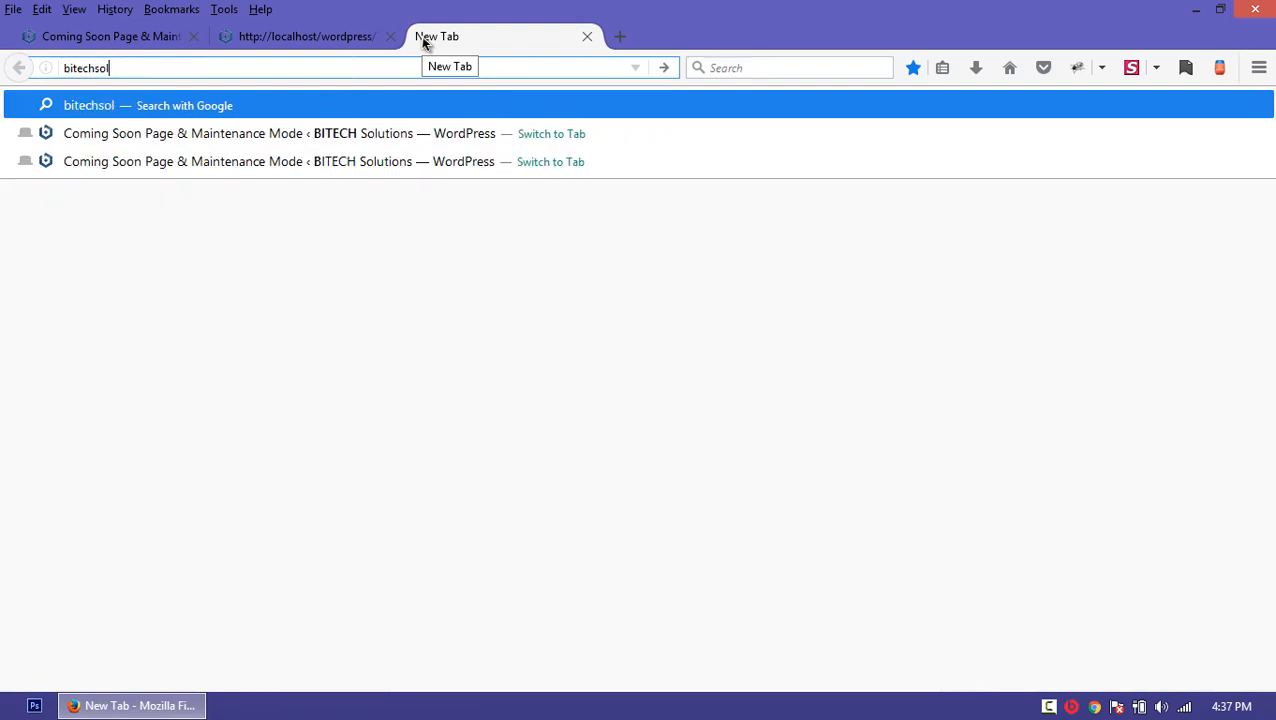
pyautogui.write('utions.org')
pyautogui.press('Return')
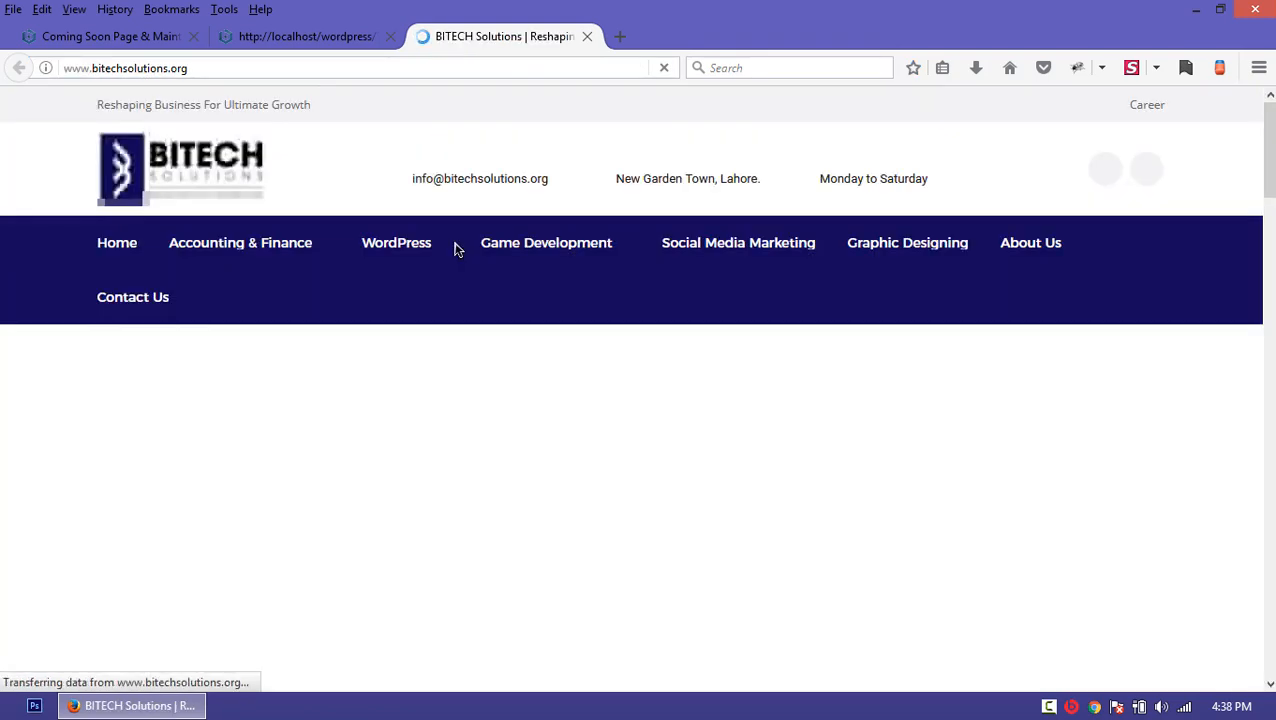
pyautogui.scroll(-5, 566, 305)
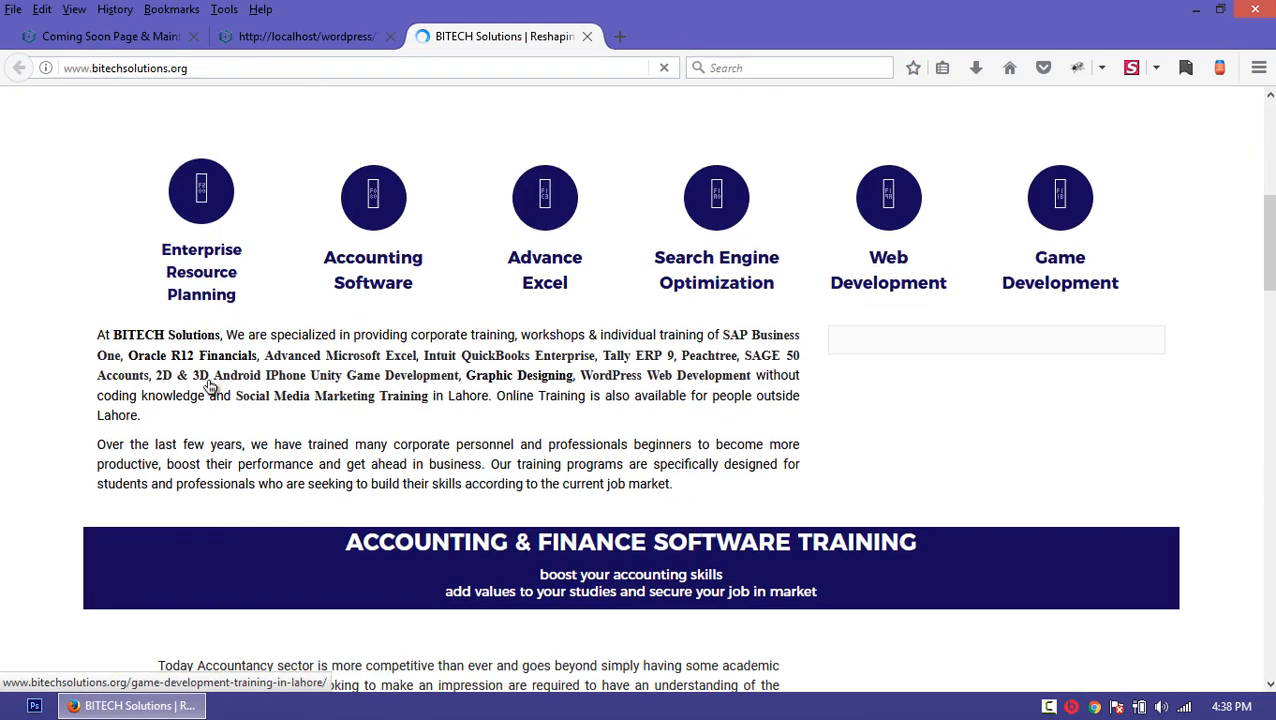
pyautogui.moveTo(150, 416); pyautogui.dragTo(105, 385)
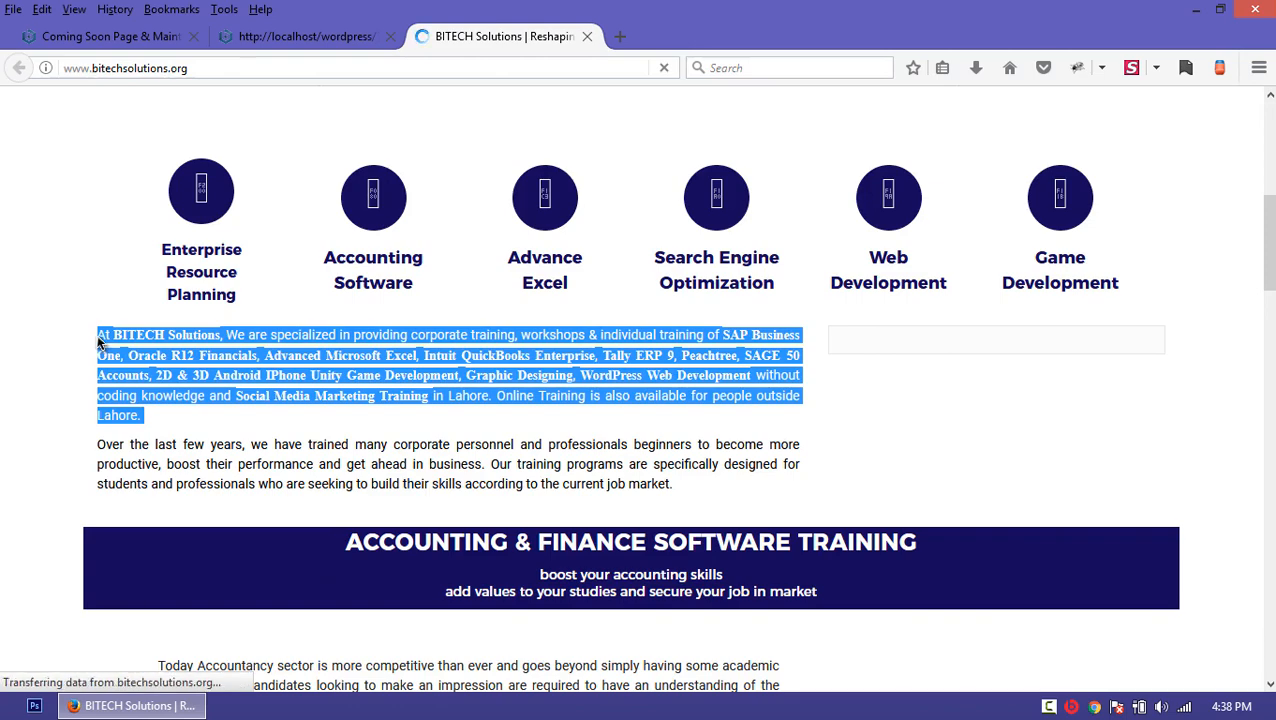
# Step: Paste the copied BITECH Solutions paragraph into the coming soon page's message
pyautogui.click(175, 37)
pyautogui.click(549, 409)
pyautogui.write('At BITECH Solutions, We are specialized in providing corporate training, workshops & individual training of SAP Business One, Oracle R12 Financials, Advanced Microsoft Excel, Intuit QuickBooks Enterprise, Tally ERP 9, Peachtree, SAGE 50 Accounts, 2D & 3D Android IPhone Unity Game Development, Graphic Designing, WordPress Web Development without coding knowledge and Social Media Marketing Training in Lahore. Online Training is also available for people outside Lahore.')
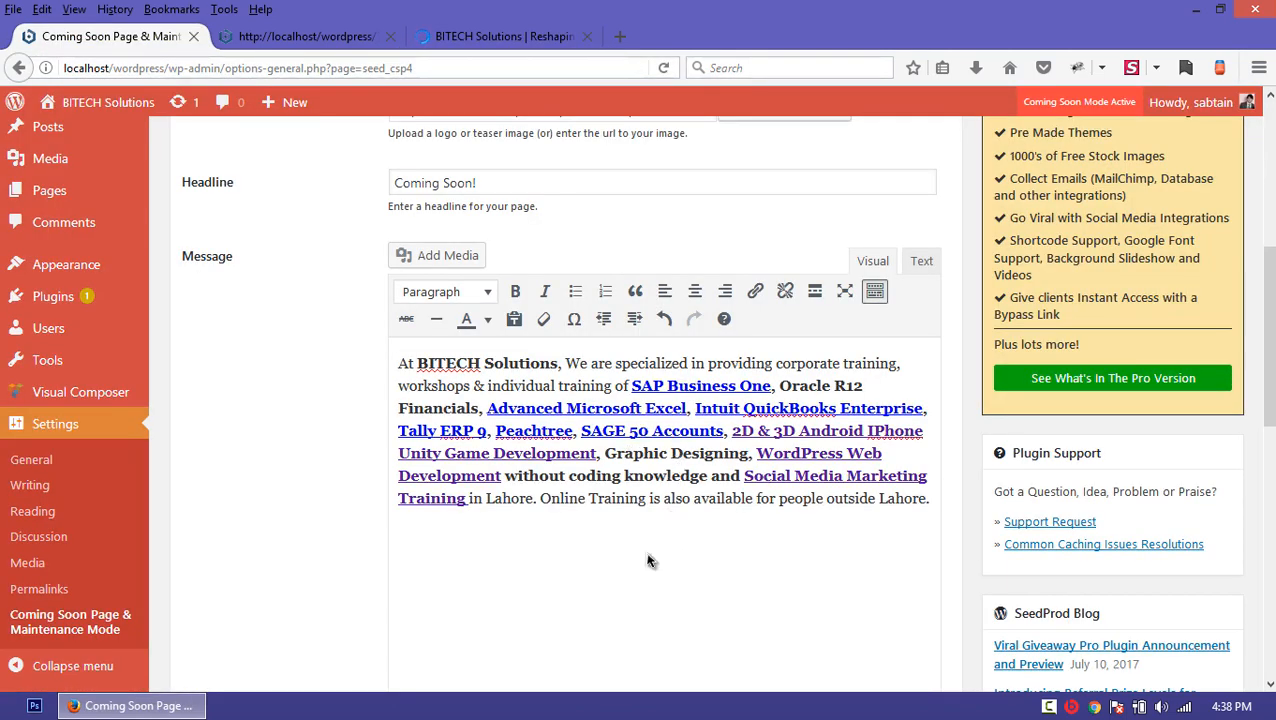
# Step: Strip the links and bold formatting from the message by replacing its HTML source with a plain-text copy of the paragraph
pyautogui.hotkey('ctrl', 'a')
pyautogui.hotkey('ctrl', 'c')
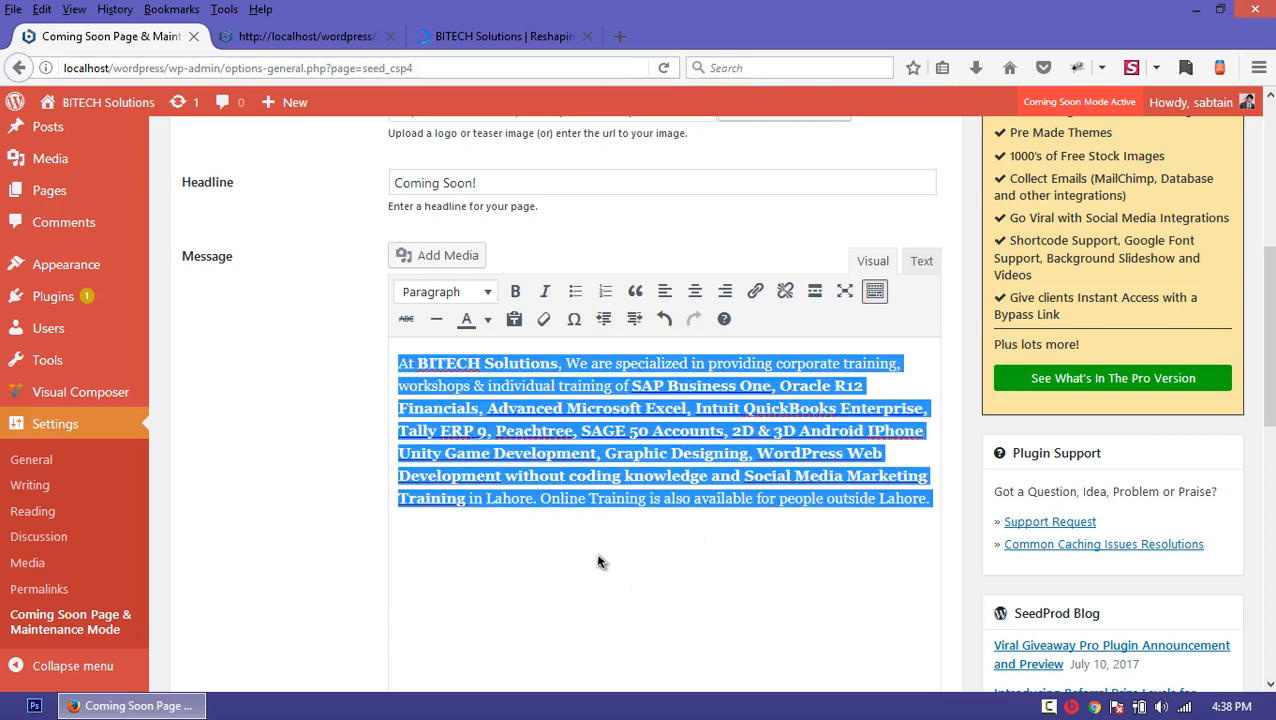
pyautogui.click(918, 263)
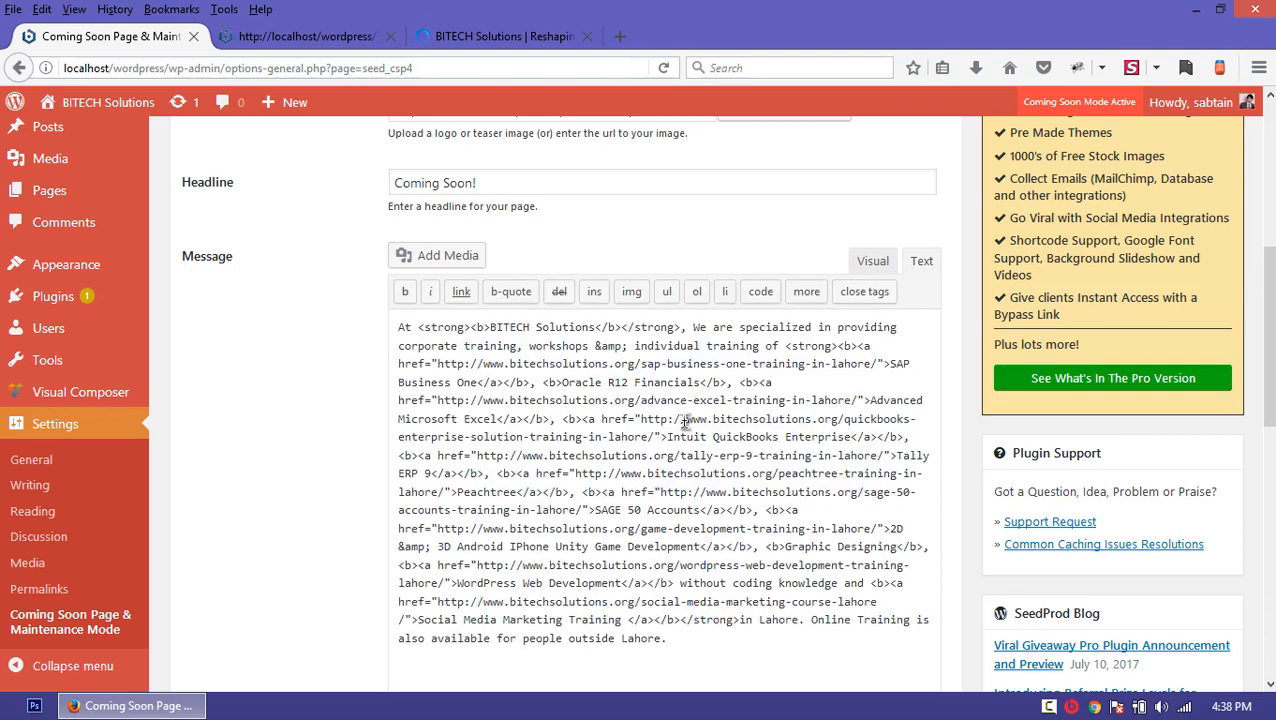
pyautogui.hotkey('ctrl', 'a')
pyautogui.press('BackSpace')
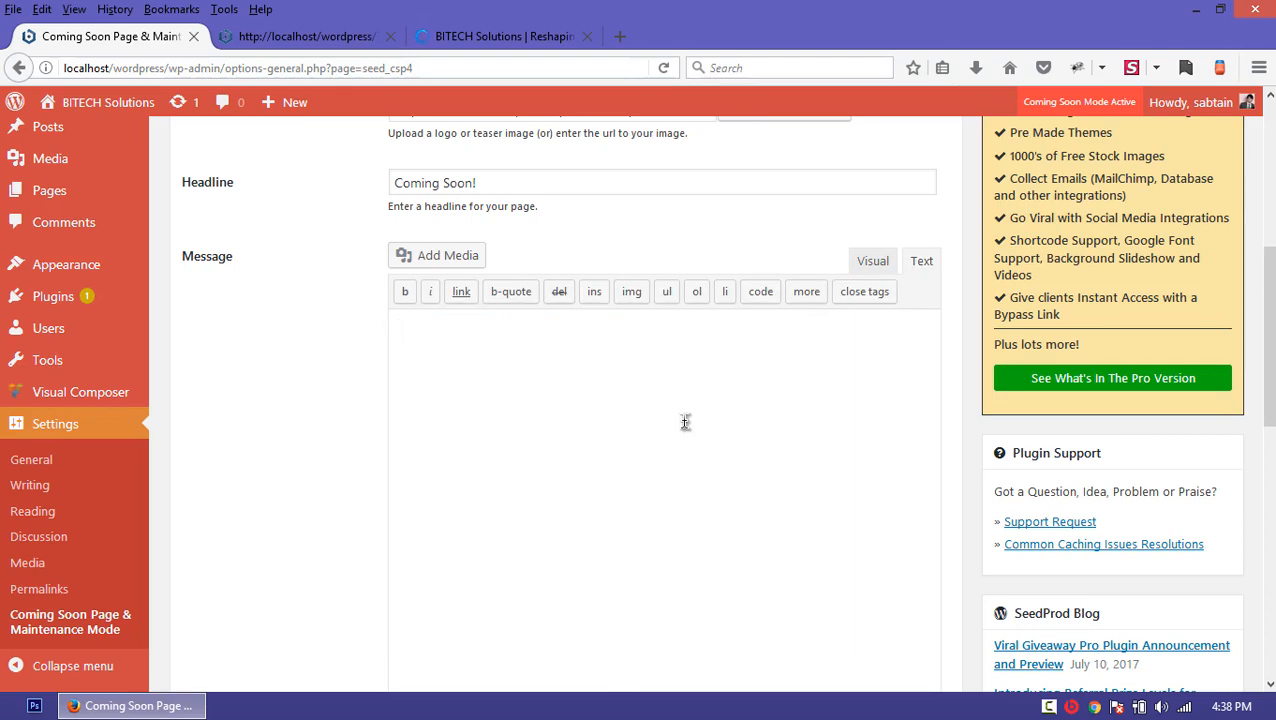
pyautogui.hotkey('ctrl', 'v')
pyautogui.click(876, 262)
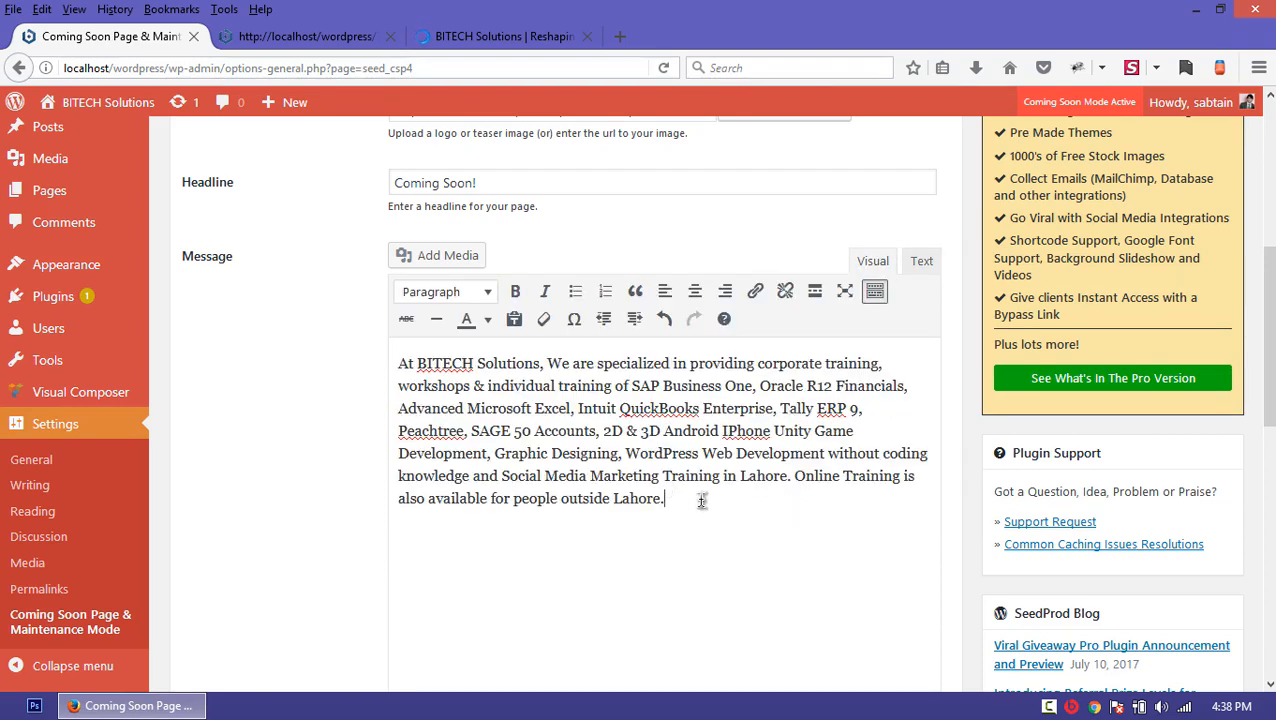
# Step: Justify the message paragraph and make "BITECH Solutions," bold in its first line
pyautogui.moveTo(703, 504); pyautogui.dragTo(357, 361)
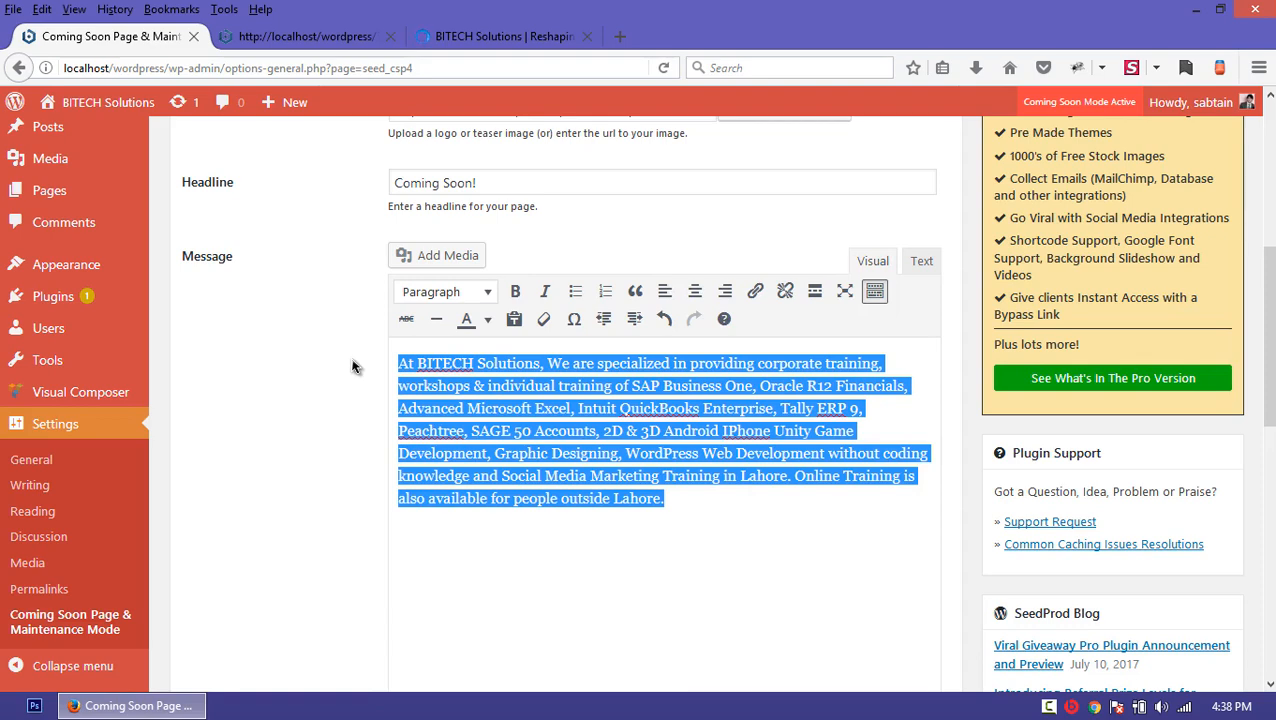
pyautogui.hotkey('alt', 'shift', 'j')
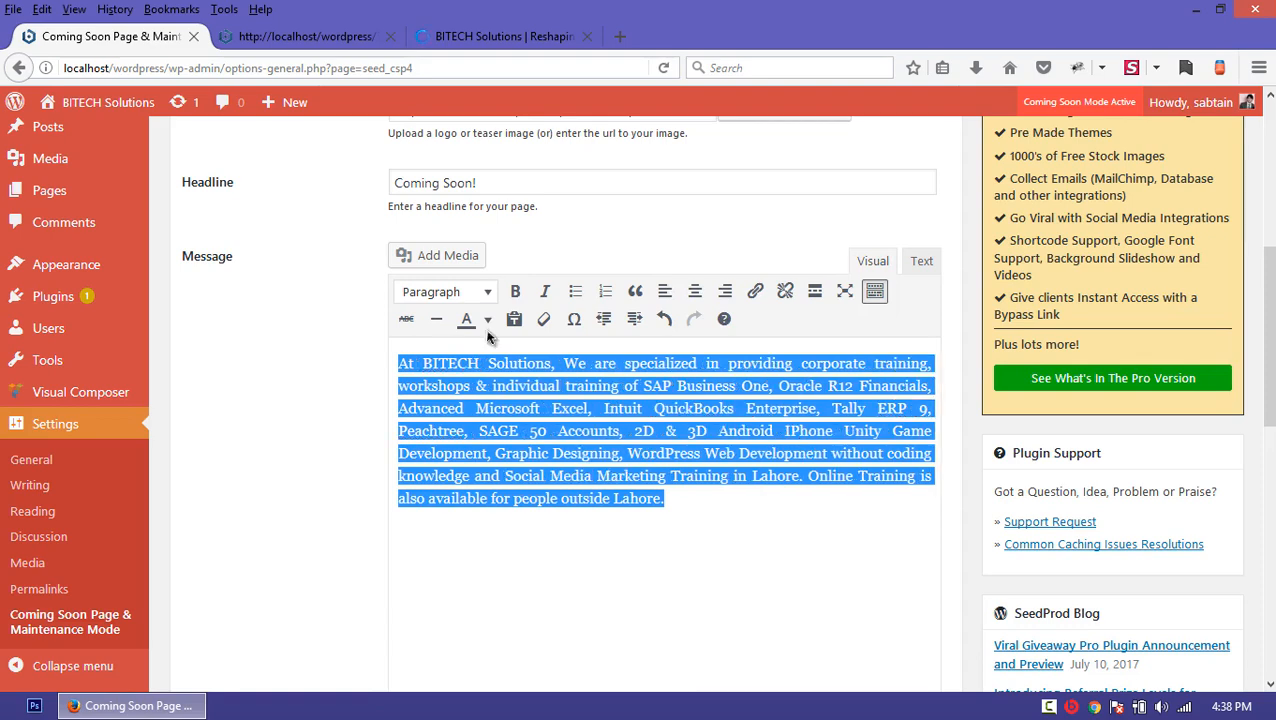
pyautogui.click(474, 408)
pyautogui.moveTo(553, 365); pyautogui.dragTo(433, 368)
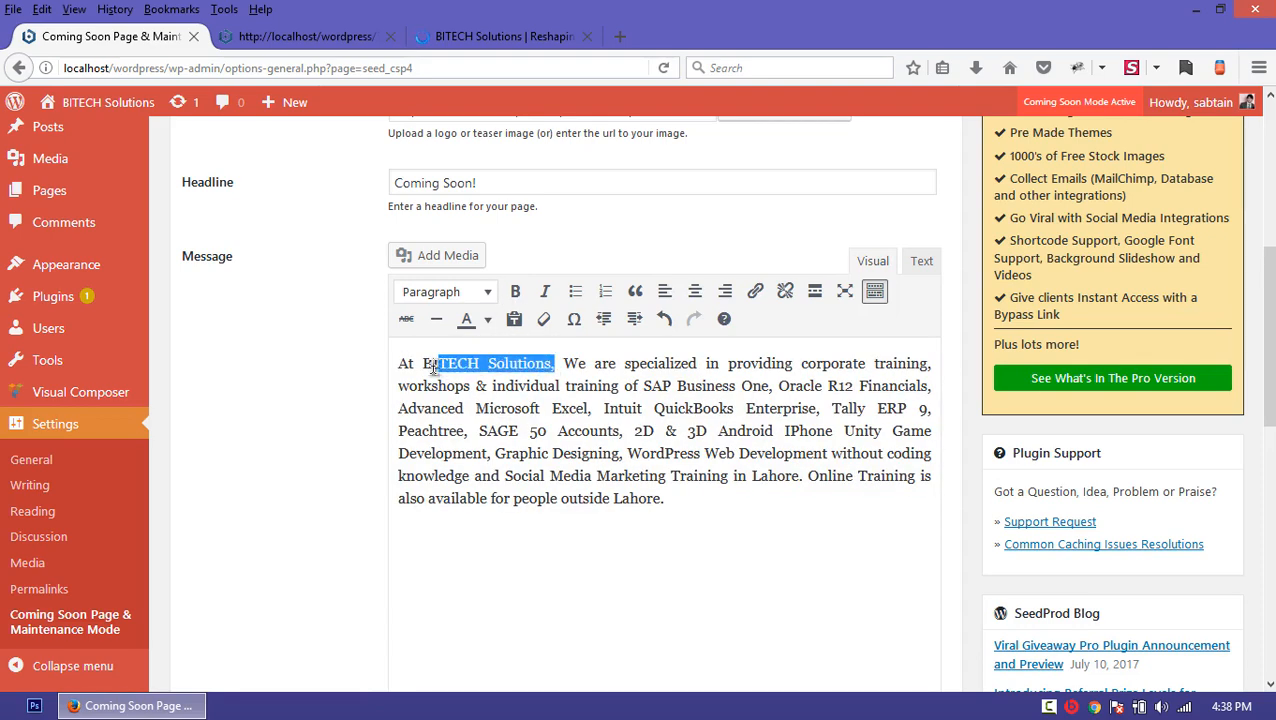
pyautogui.click(513, 292)
pyautogui.click(711, 538)
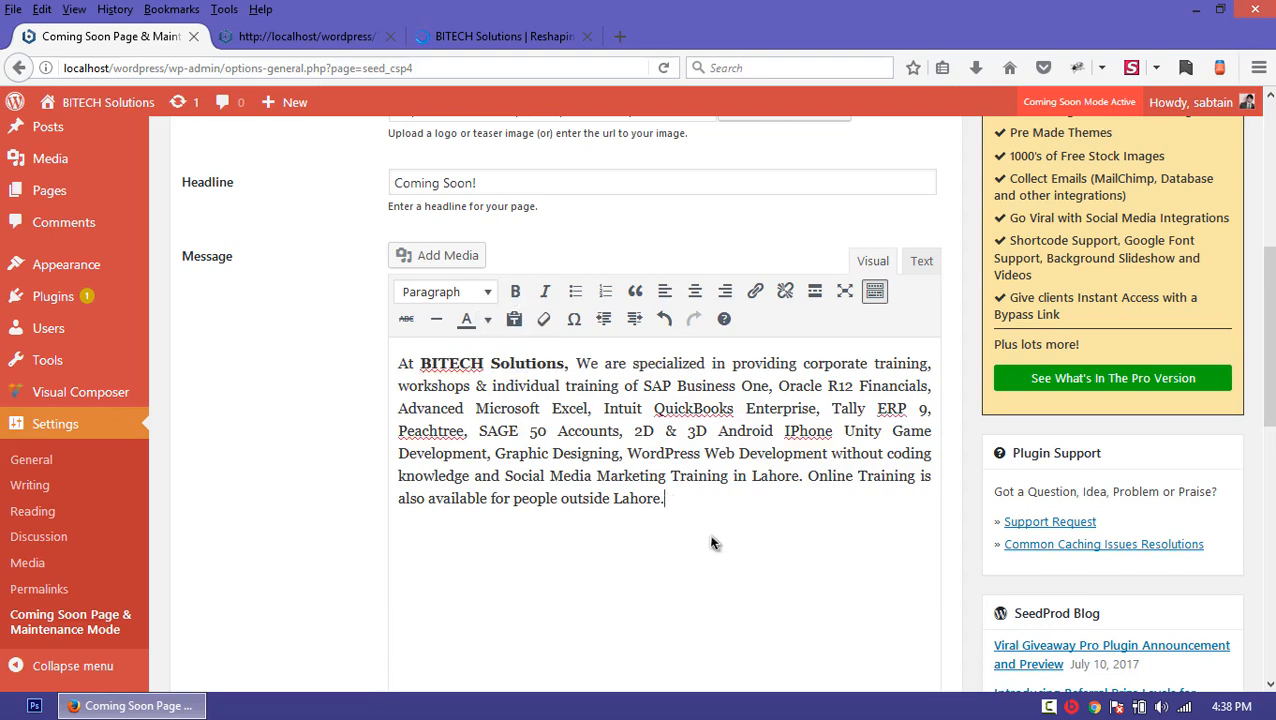
# Step: Set Powered By SeedProd to "Nope - Got No Love" and save all changes
pyautogui.scroll(-2, 735, 515)
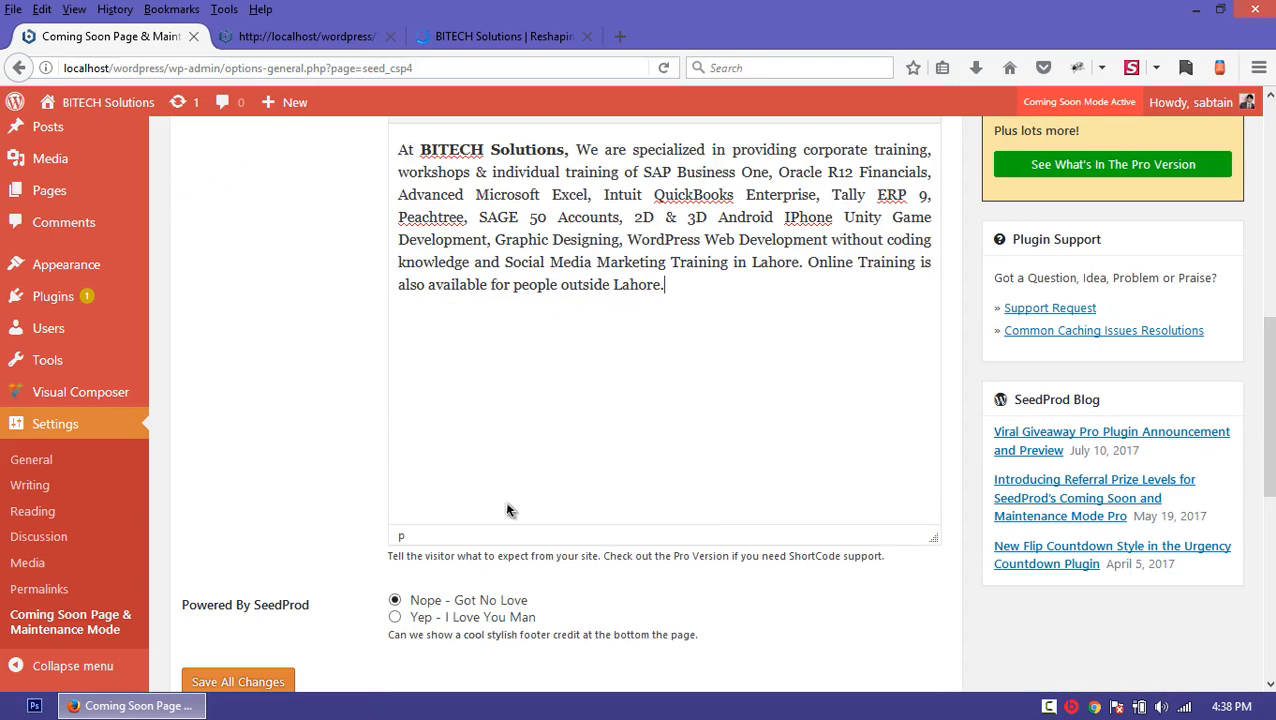
pyautogui.scroll(-2, 346, 553)
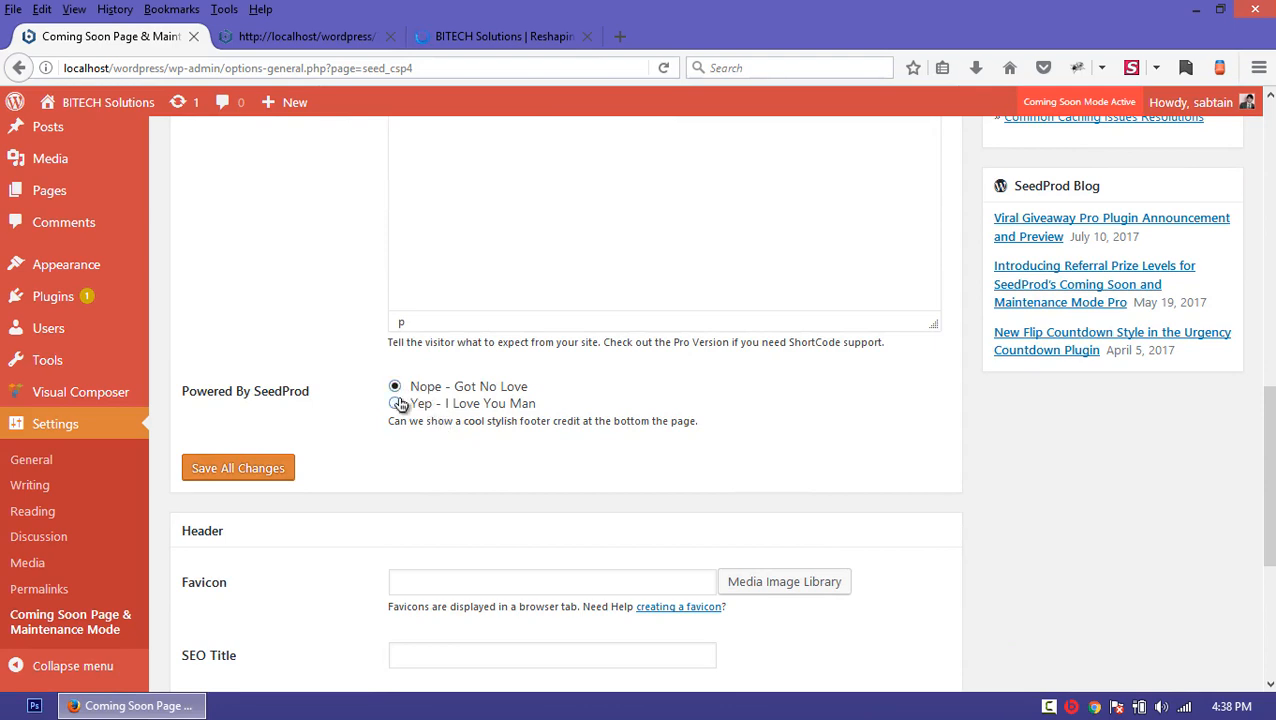
pyautogui.hotkey('ctrl', 'Tab')
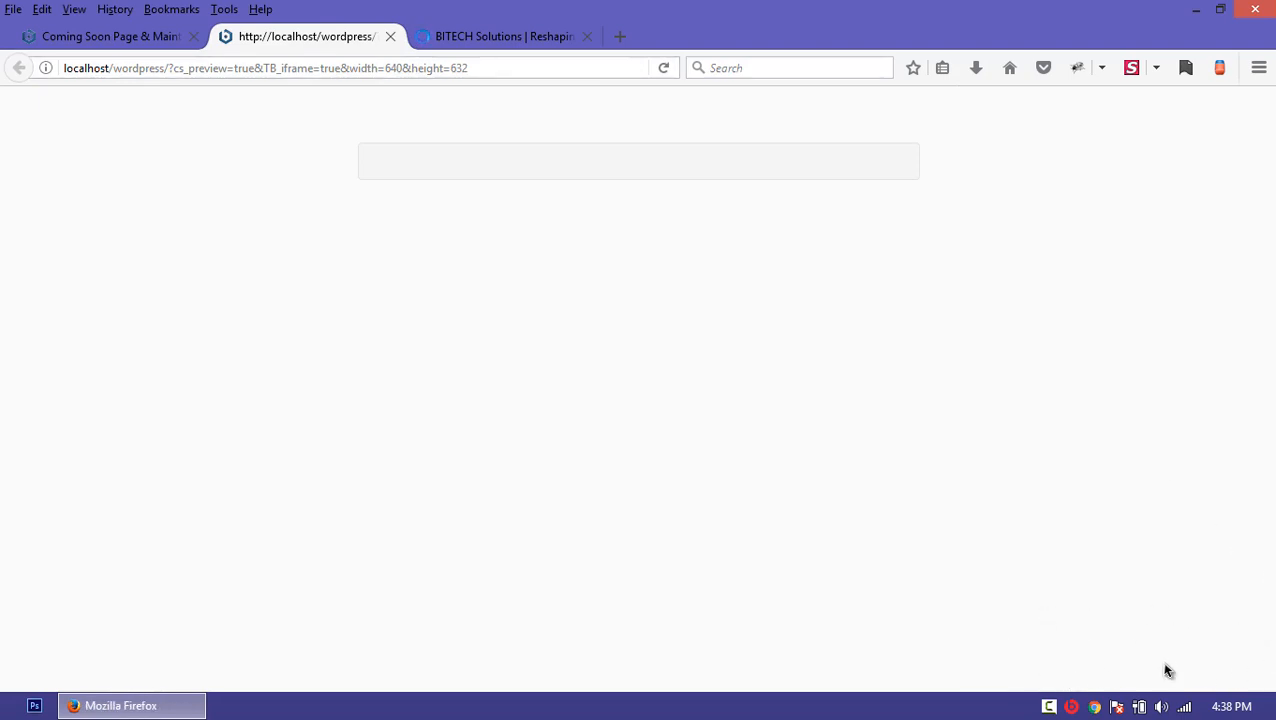
pyautogui.click(134, 40)
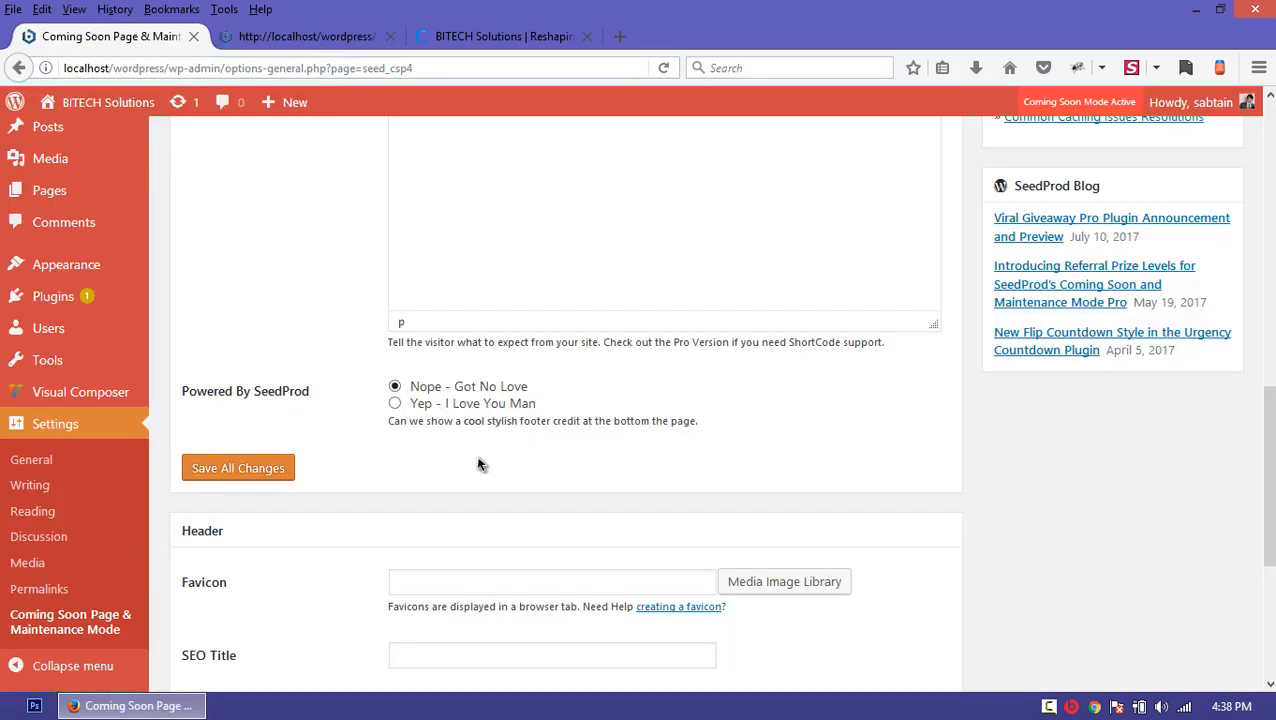
pyautogui.click(395, 387)
pyautogui.click(257, 474)
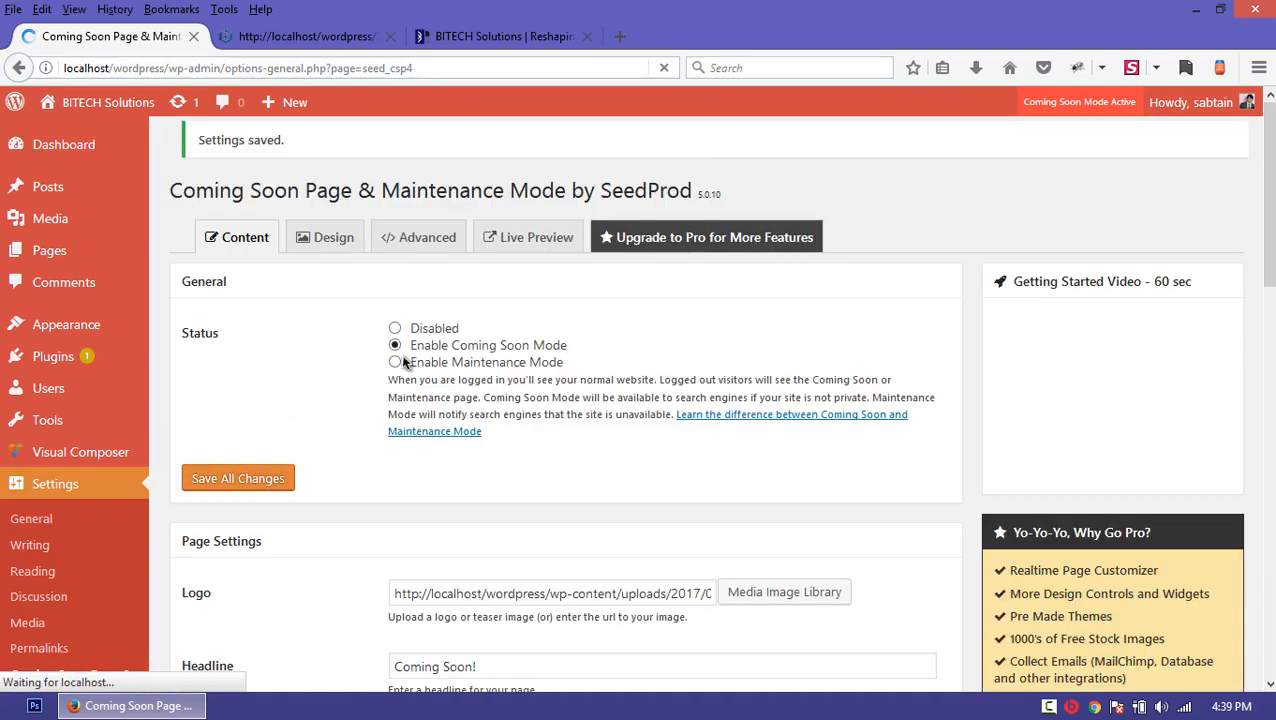
# Step: Reload the open live preview page to check the saved logo, headline and message
pyautogui.click(347, 40)
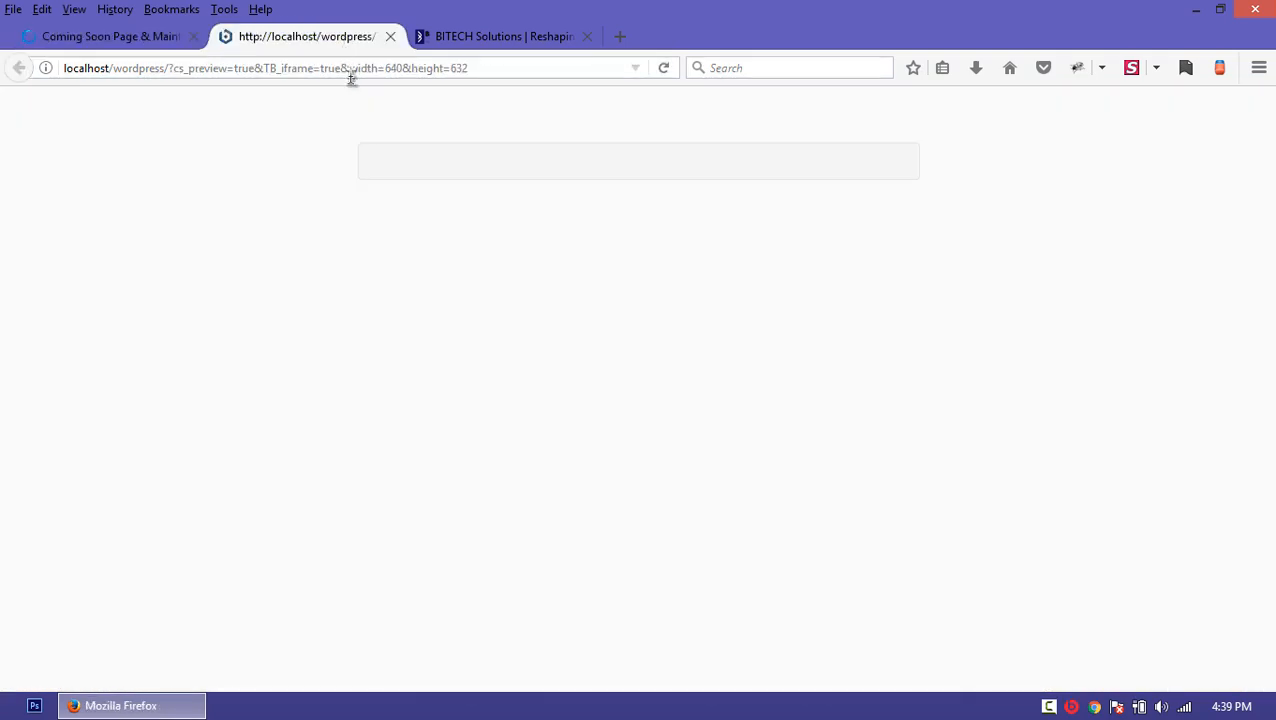
pyautogui.click(360, 70)
pyautogui.press('Return')
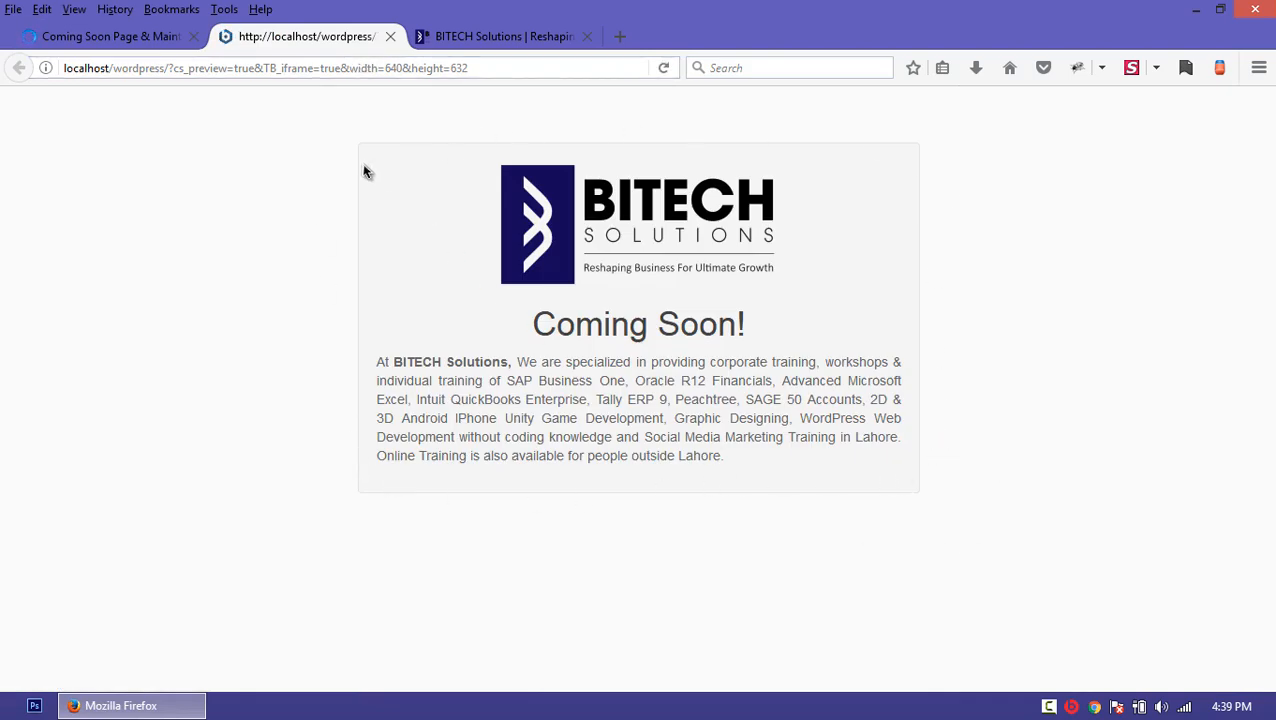
# Step: Turn off the box around the page content in the design settings, save, and reload the live preview
pyautogui.click(110, 36)
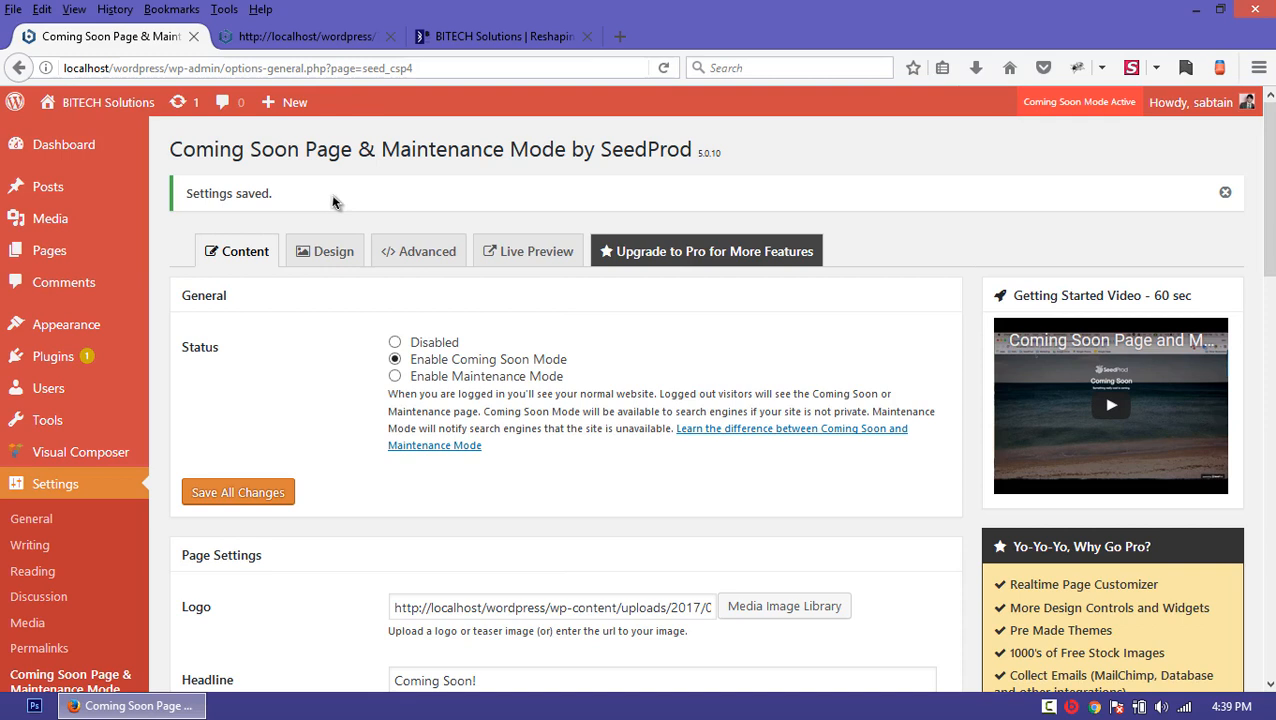
pyautogui.click(316, 251)
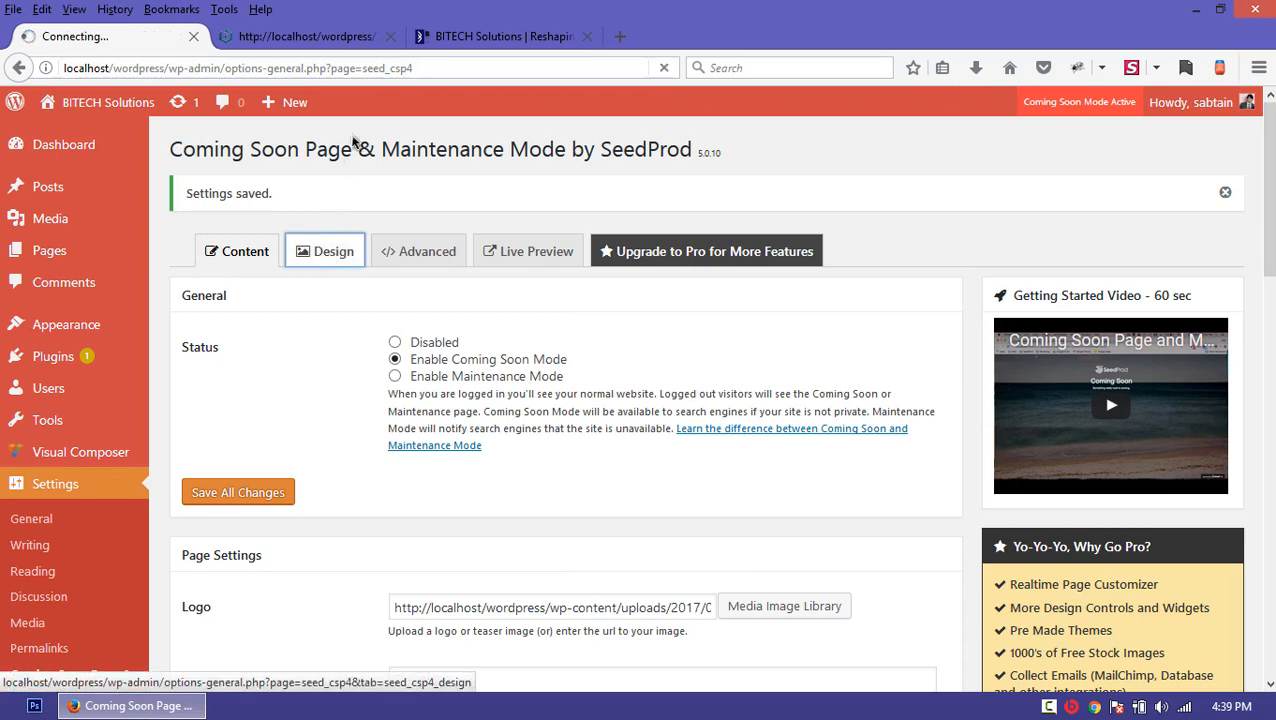
pyautogui.scroll(-6, 416, 340)
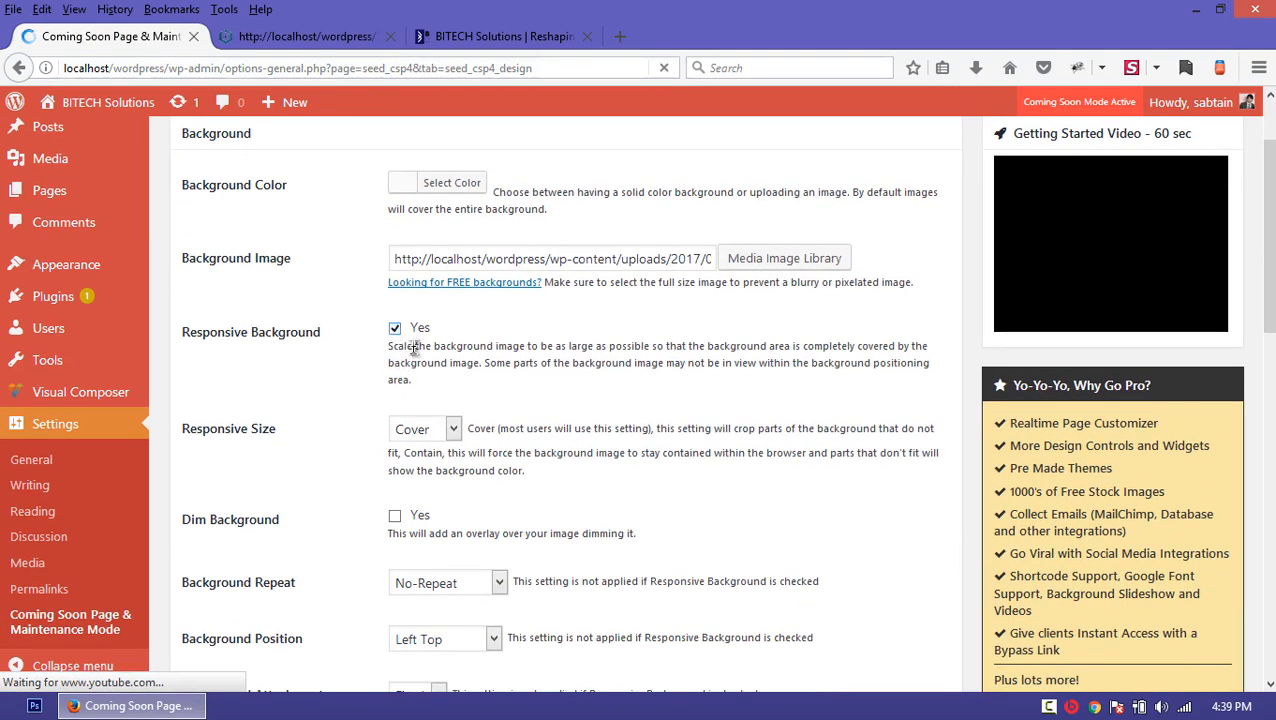
pyautogui.click(395, 505)
pyautogui.click(290, 571)
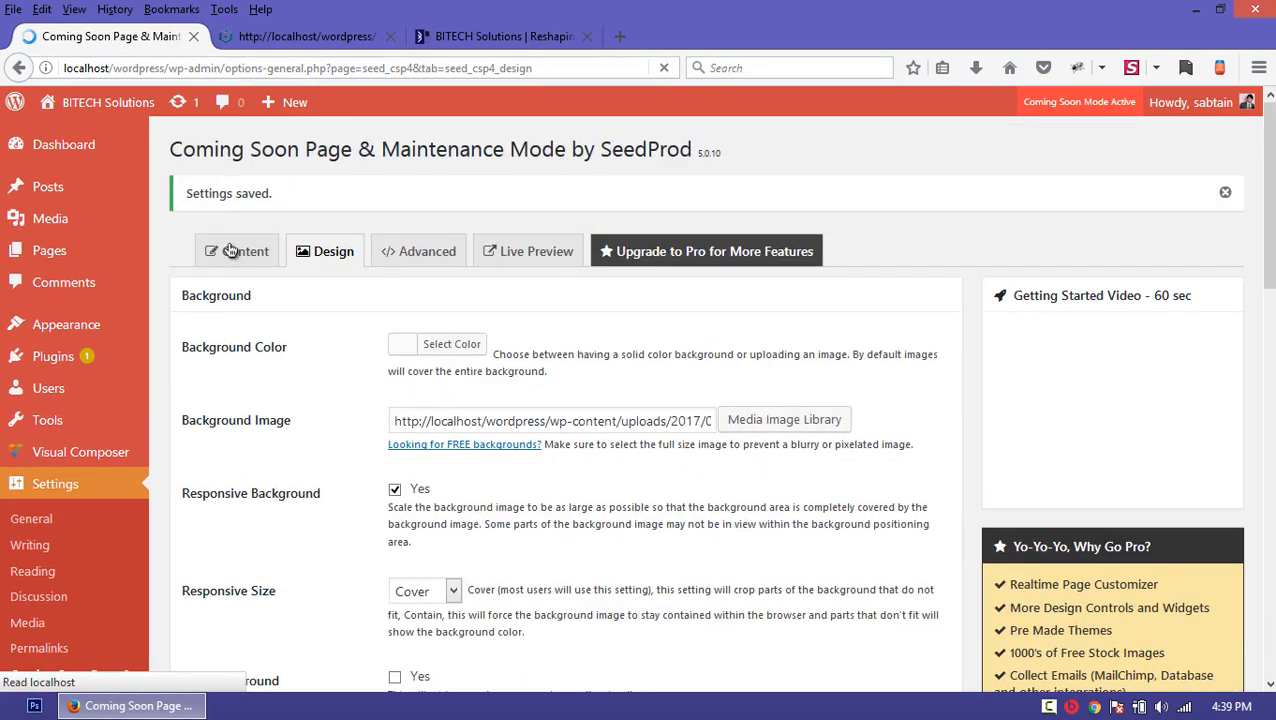
pyautogui.click(303, 38)
pyautogui.press('F5')
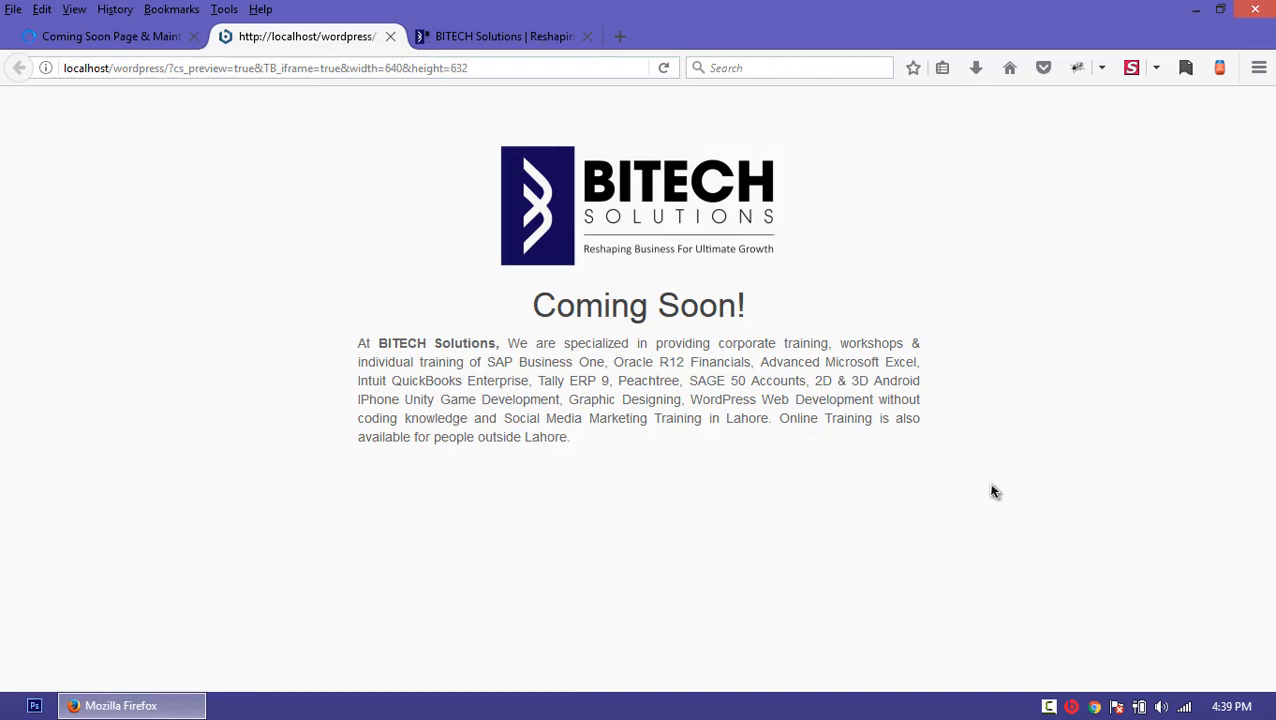
# Step: Clear the page's background color in the design settings, save the changes, and reload the live preview
pyautogui.click(177, 46)
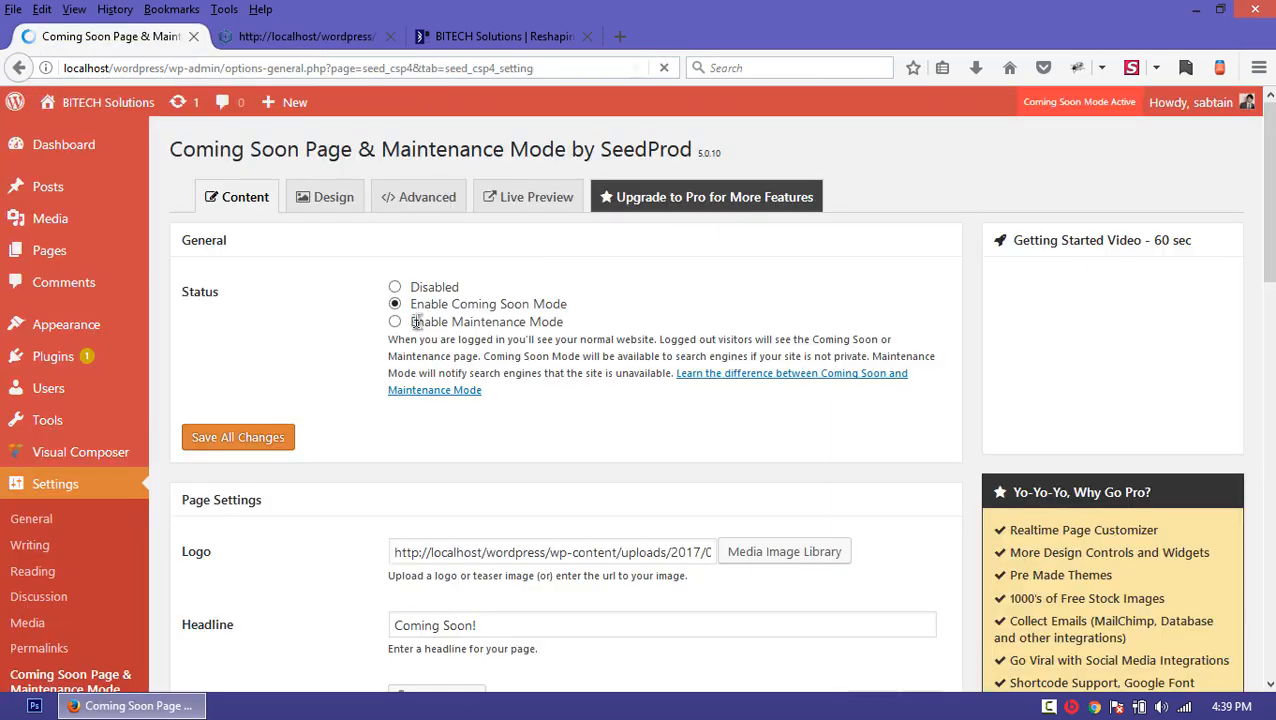
pyautogui.click(322, 197)
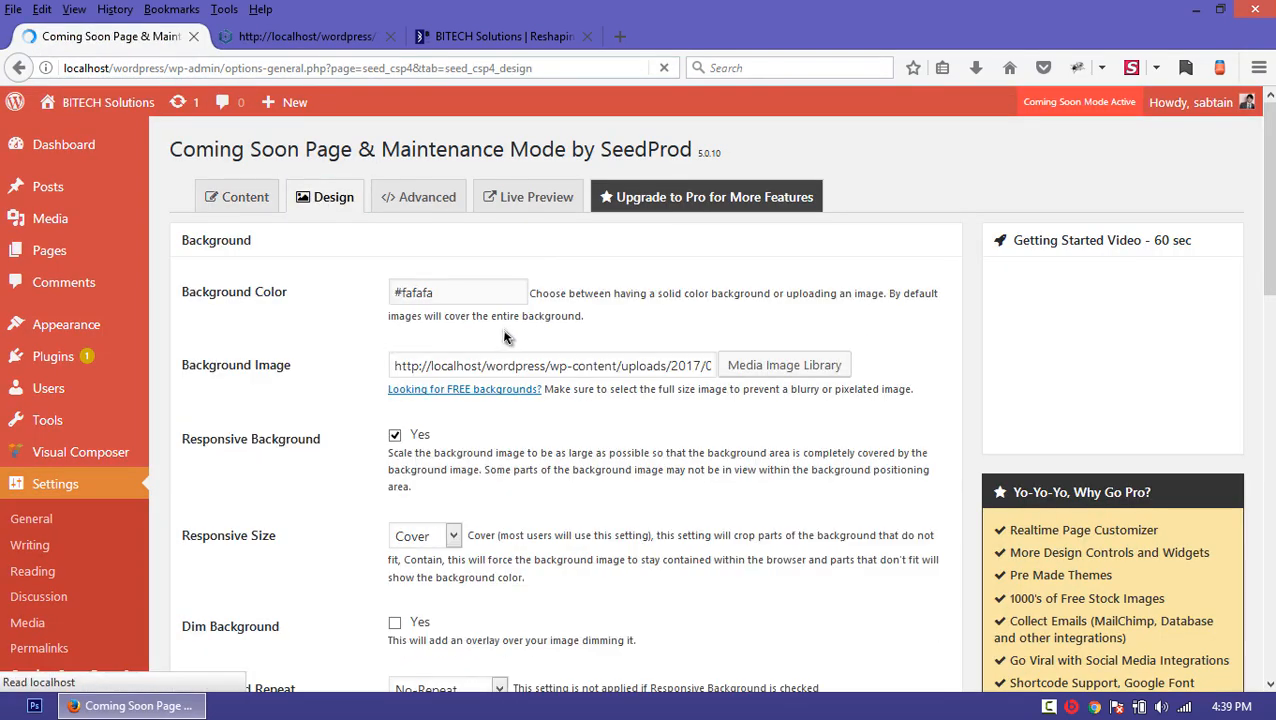
pyautogui.scroll(-4, 505, 334)
pyautogui.scroll(2, 413, 214)
pyautogui.click(402, 190)
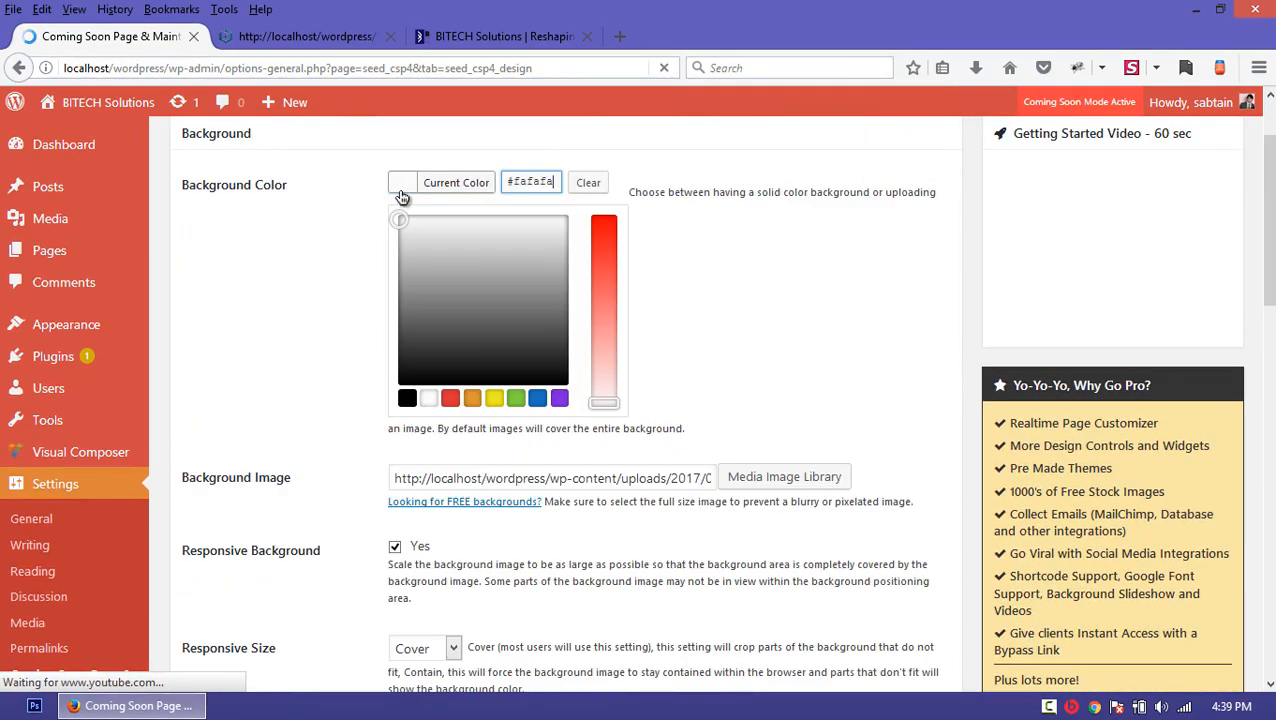
pyautogui.click(587, 182)
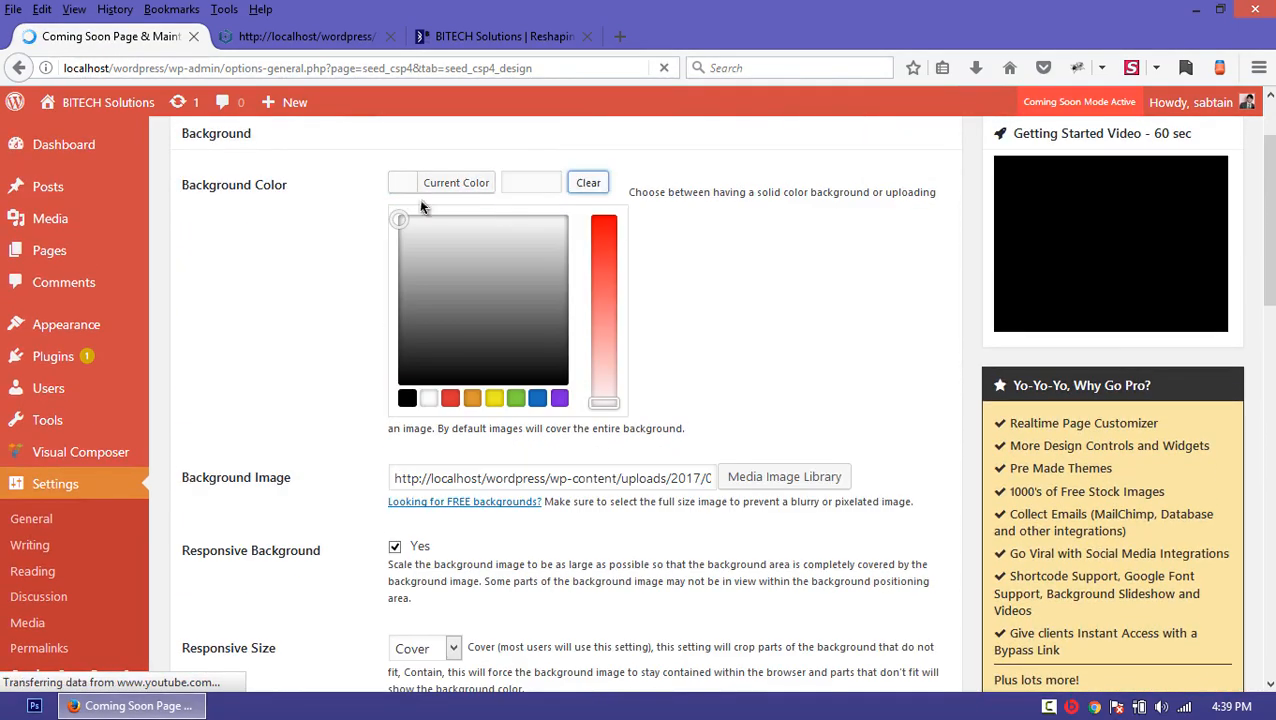
pyautogui.click(413, 148)
pyautogui.scroll(-3, 263, 428)
pyautogui.click(250, 433)
pyautogui.click(296, 36)
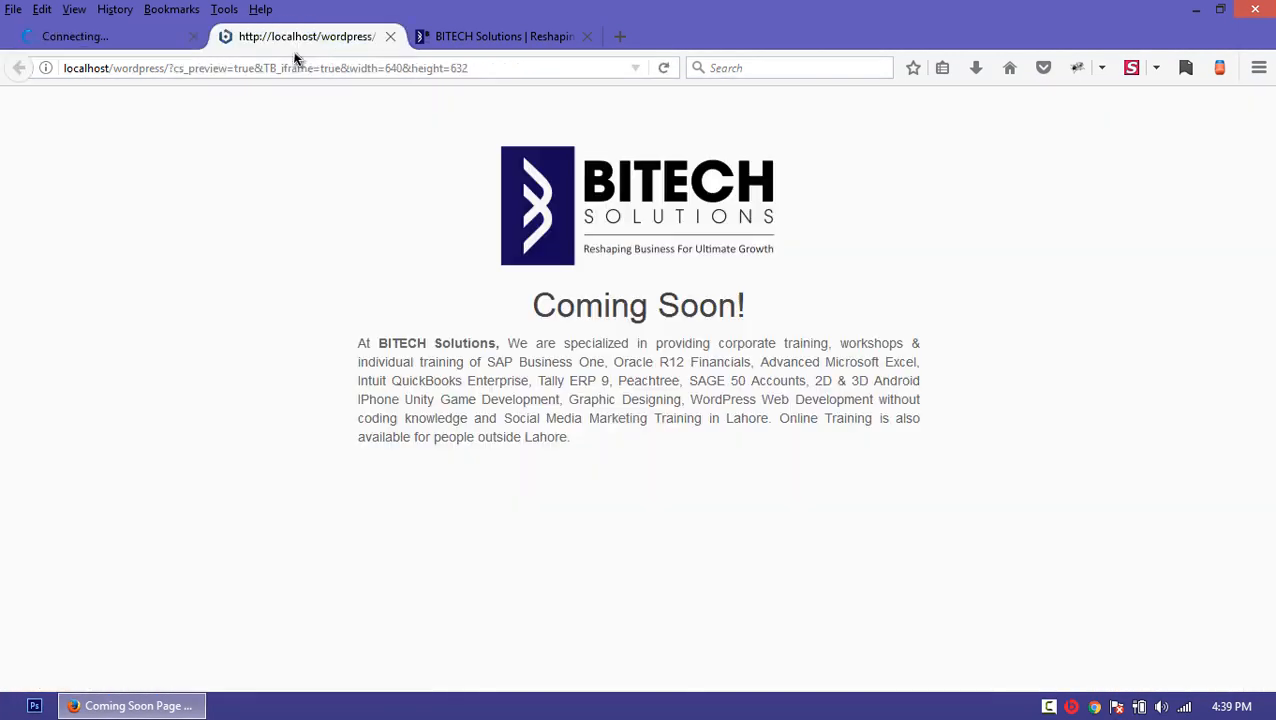
pyautogui.click(299, 67)
pyautogui.press('Return')
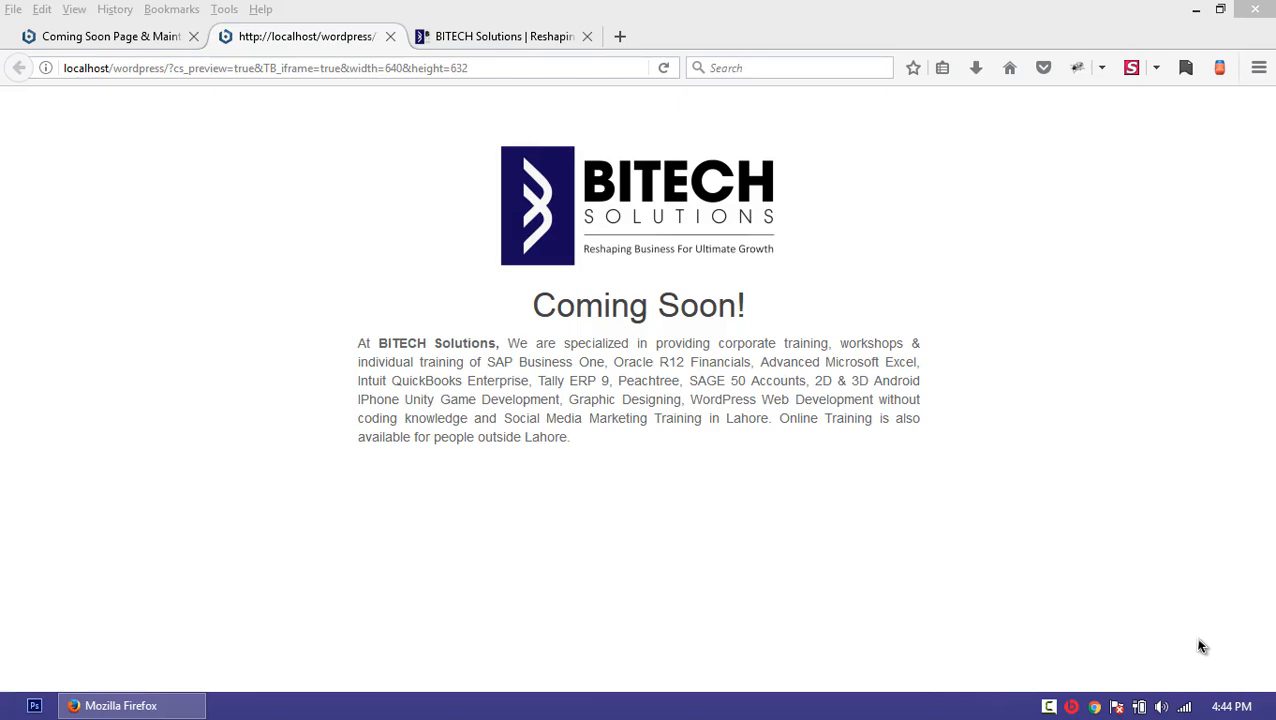
# Step: Close the BITECH Solutions website tab and the live preview tab, leaving the plugin settings open
pyautogui.click(40, 38)
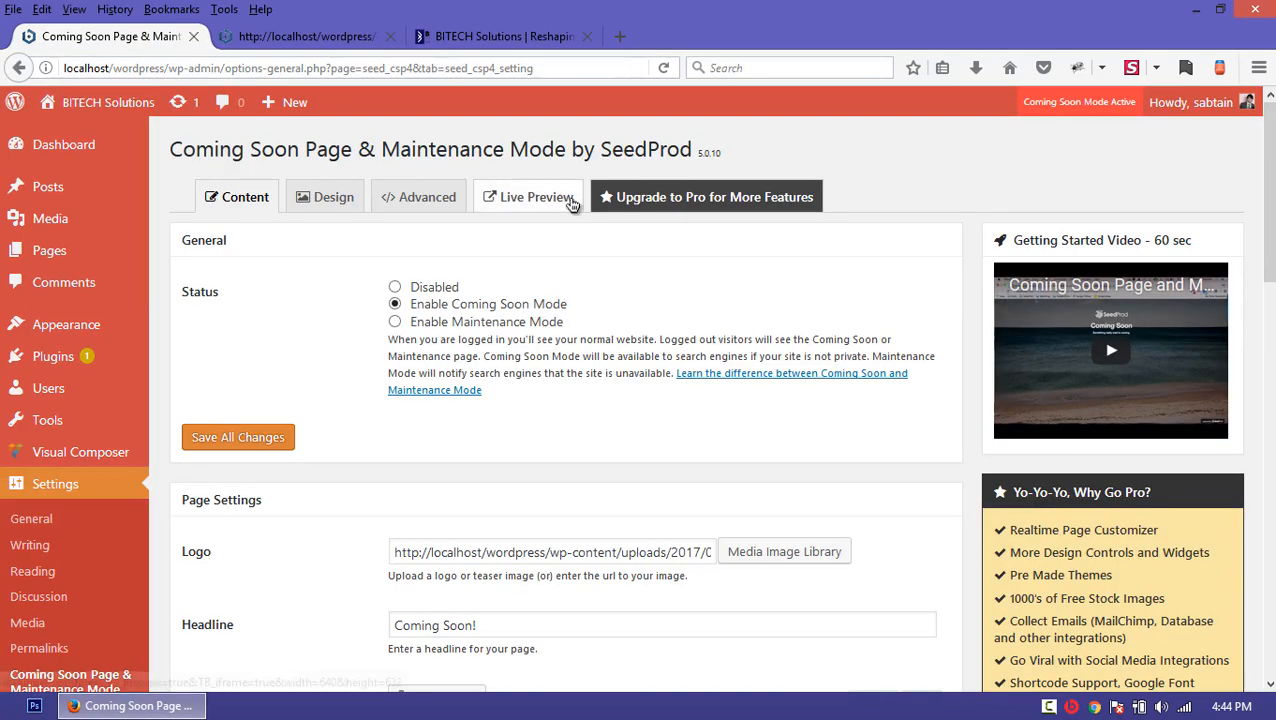
pyautogui.click(540, 196)
pyautogui.click(584, 37)
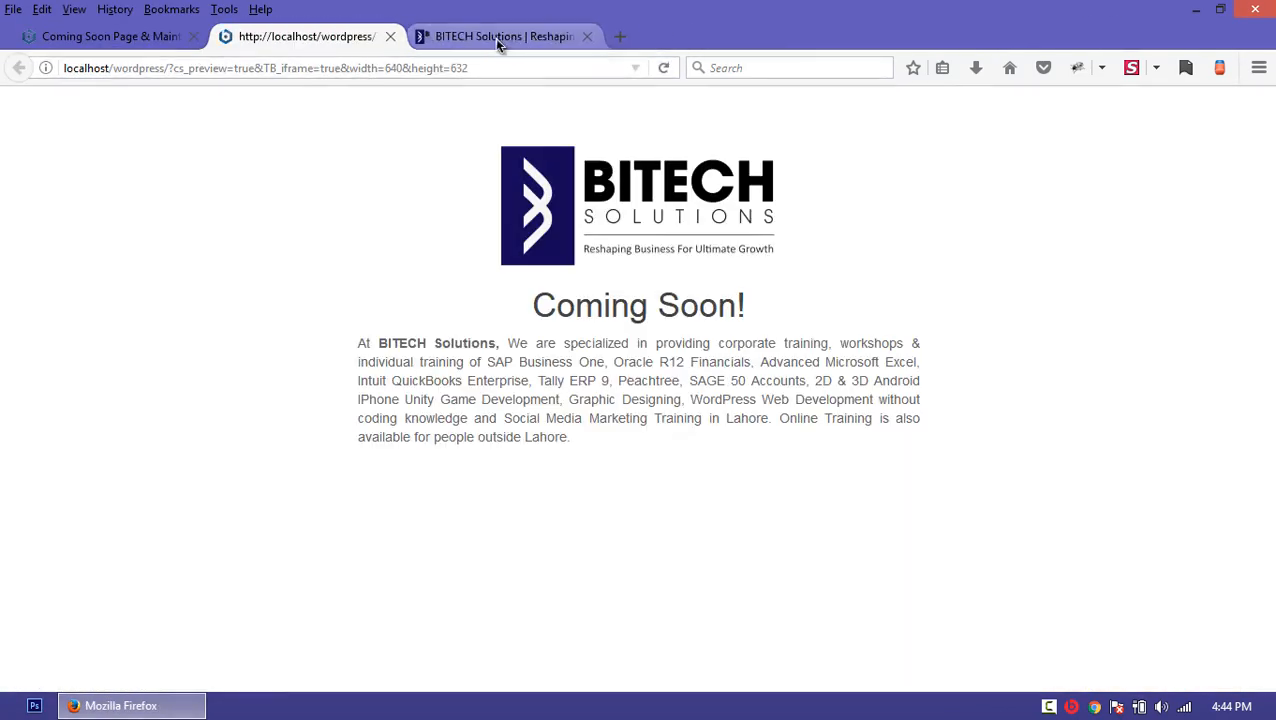
pyautogui.click(494, 38)
pyautogui.click(587, 37)
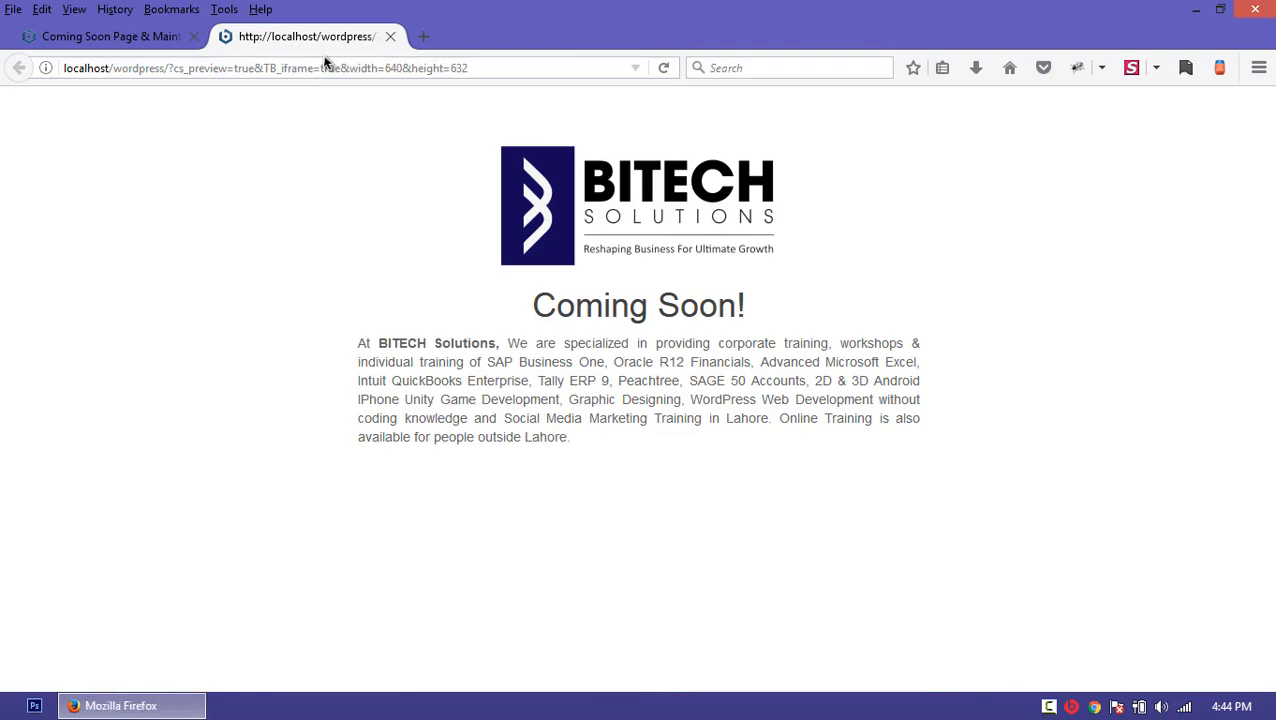
pyautogui.click(389, 37)
# Step: Set the favicon to namibiaguestposta.jpg from the media library
pyautogui.scroll(-5, 700, 470)
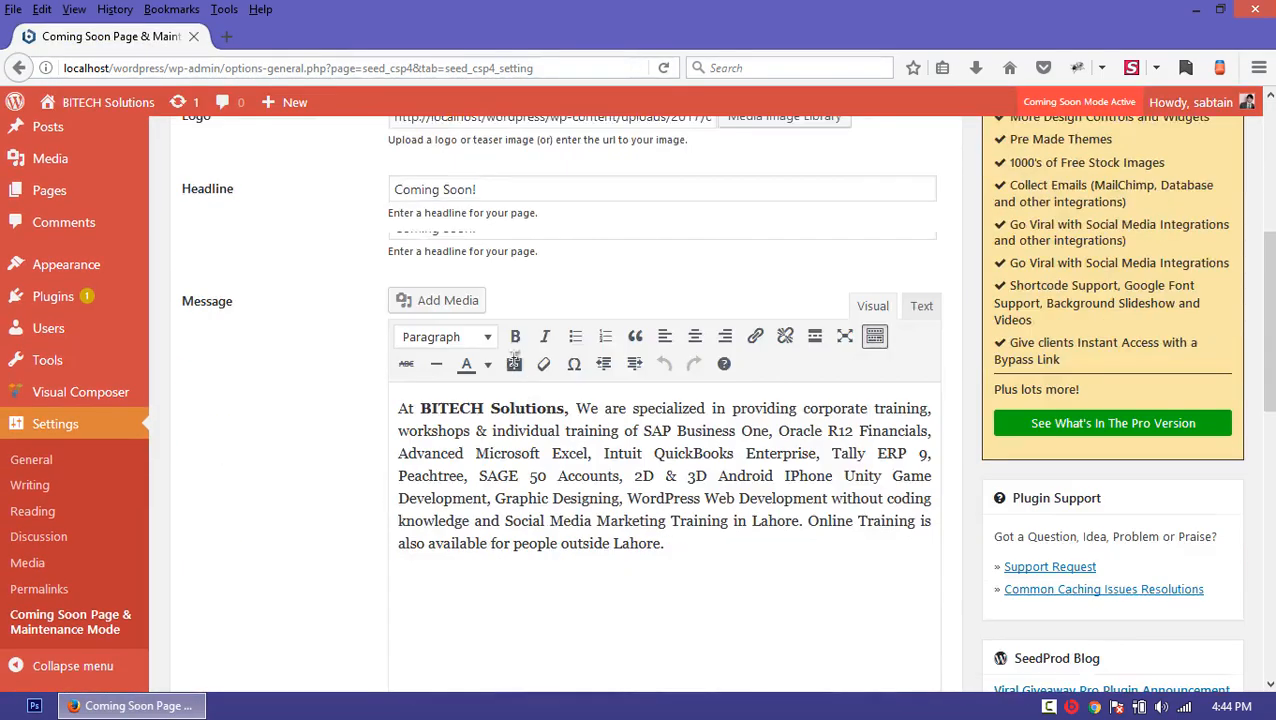
pyautogui.scroll(-8, 514, 357)
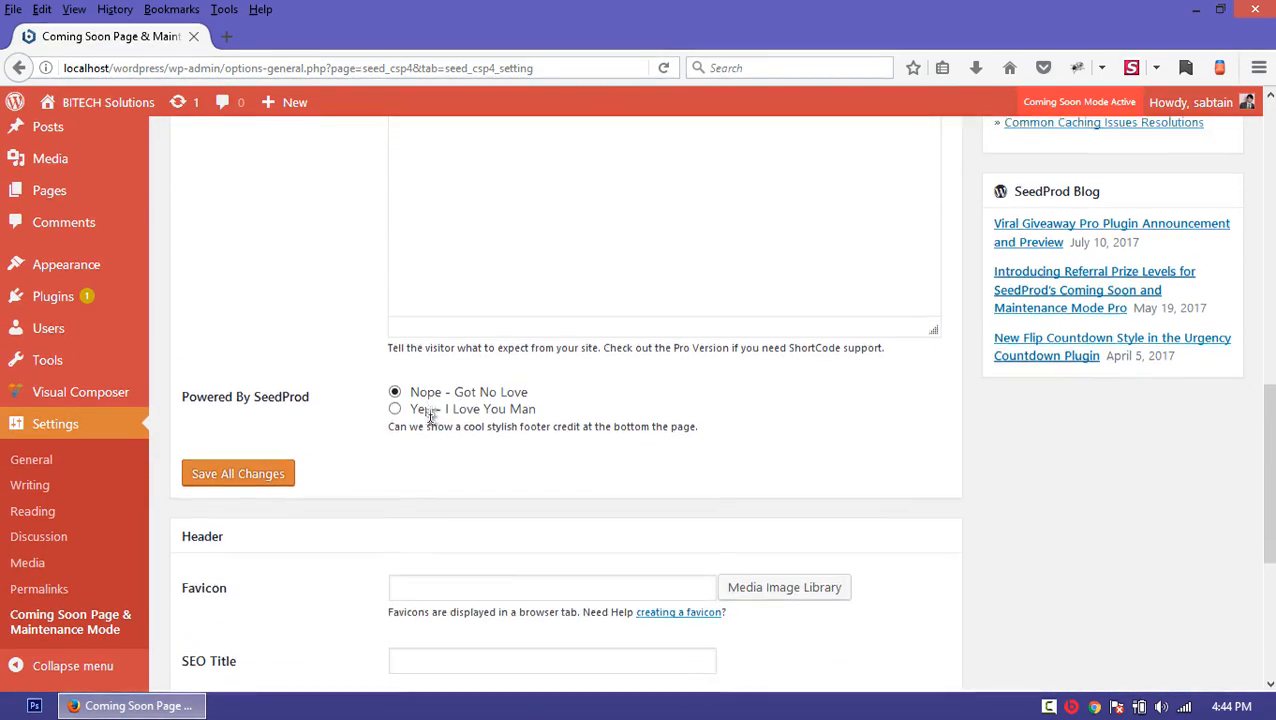
pyautogui.scroll(-5, 430, 416)
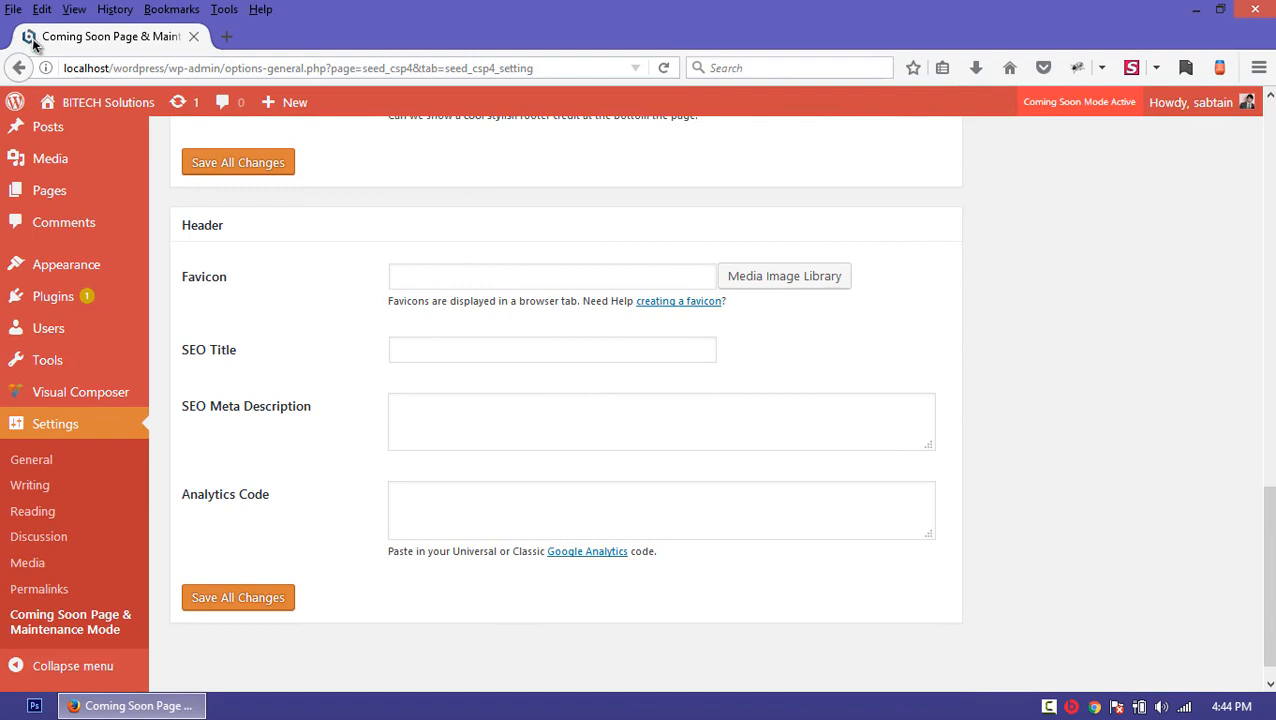
pyautogui.click(722, 280)
pyautogui.click(577, 316)
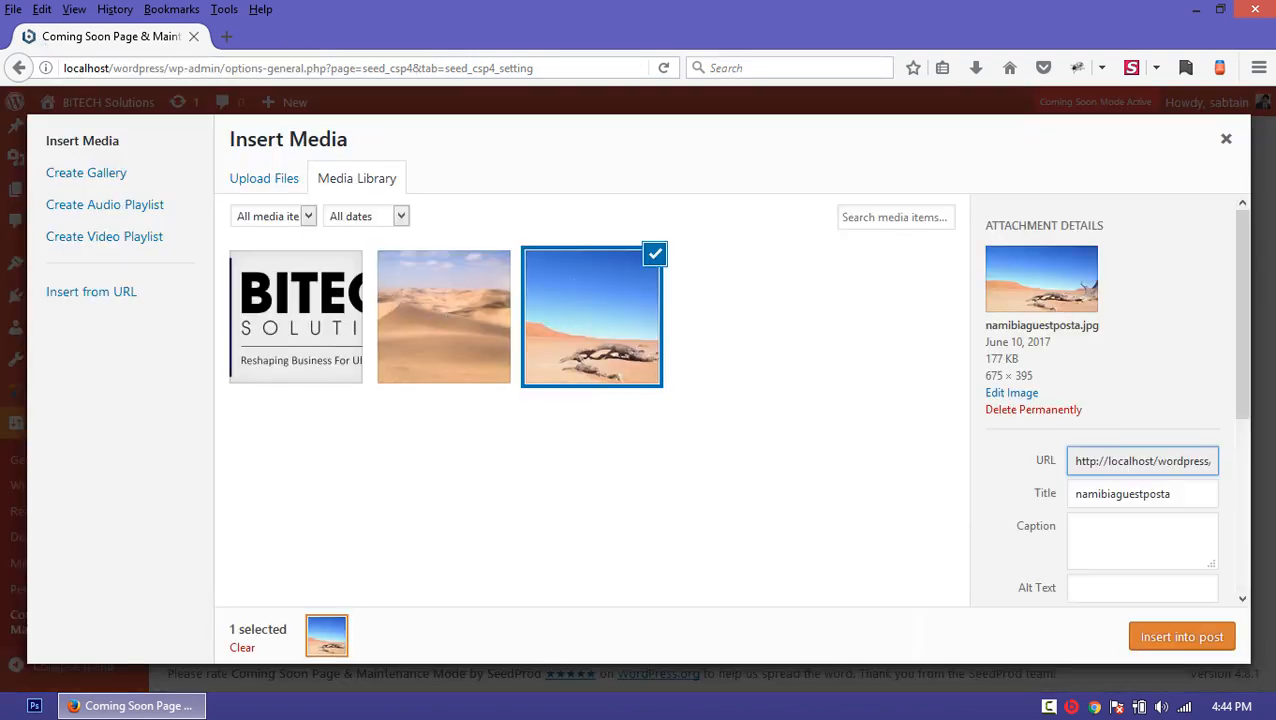
pyautogui.click(1176, 644)
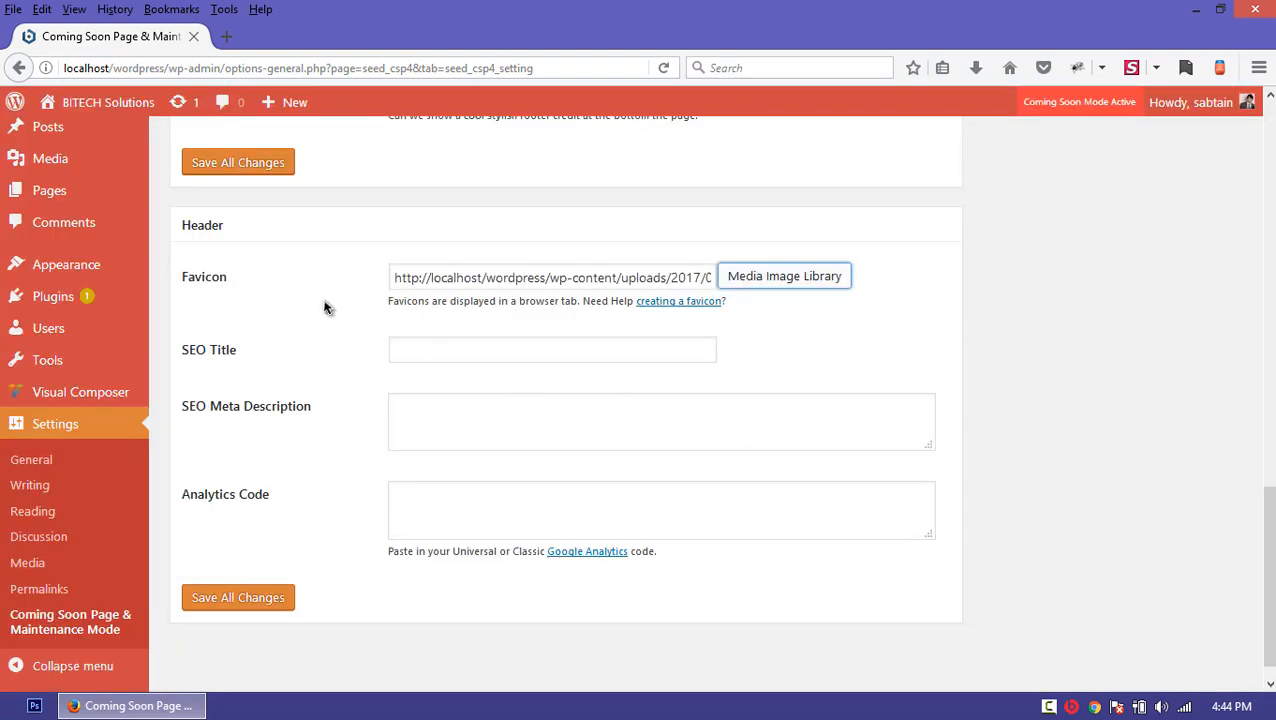
# Step: Open the live preview to examine the page's browser tab title, and return to the SEO Title setting
pyautogui.click(496, 352)
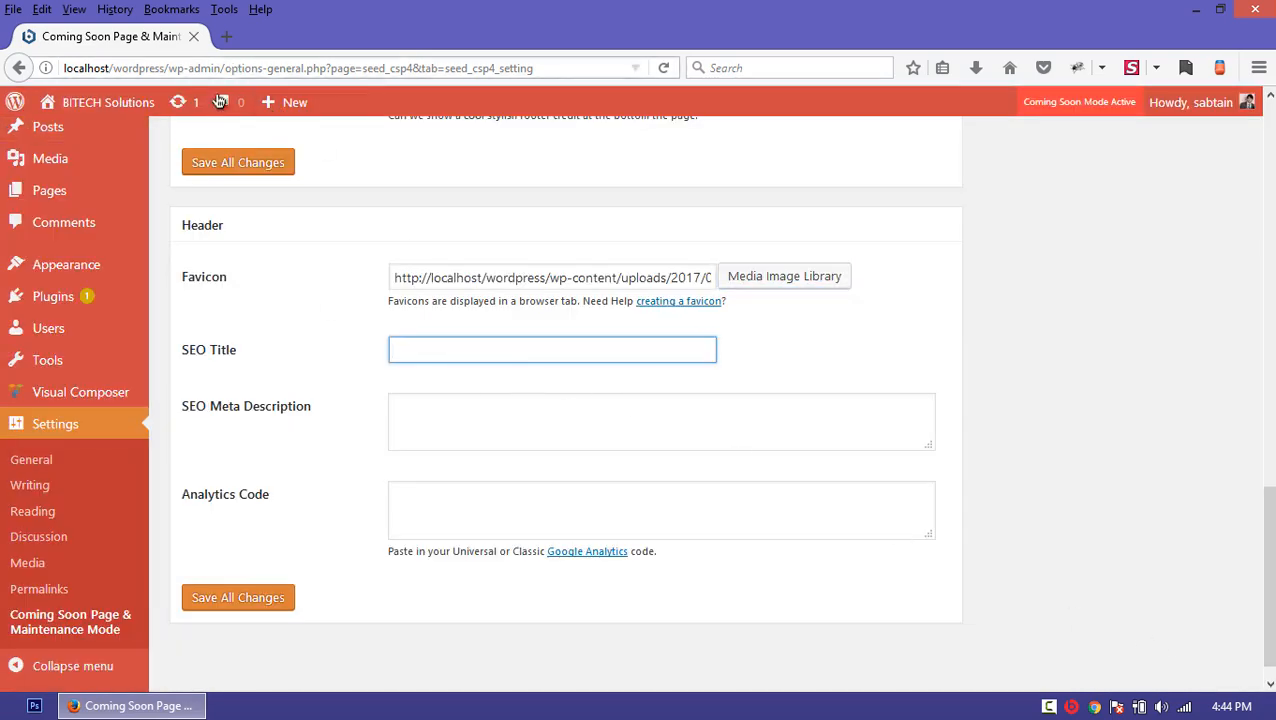
pyautogui.scroll(15, 447, 384)
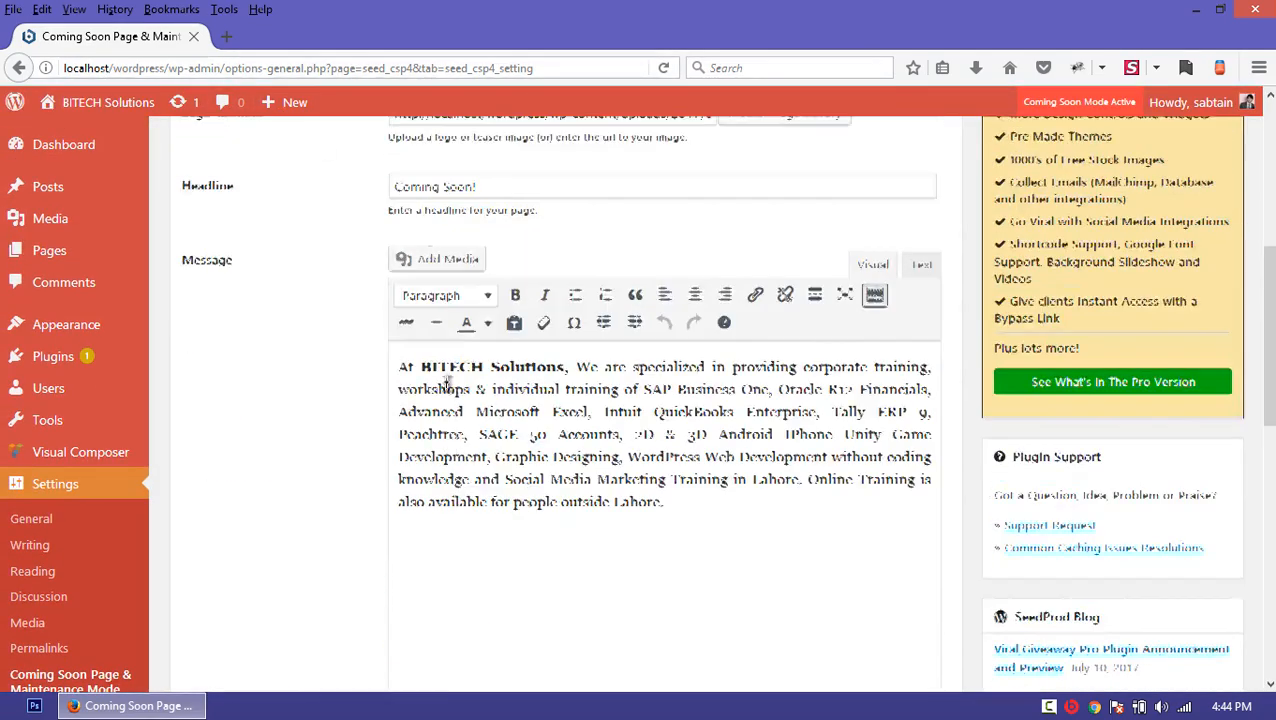
pyautogui.click(536, 200)
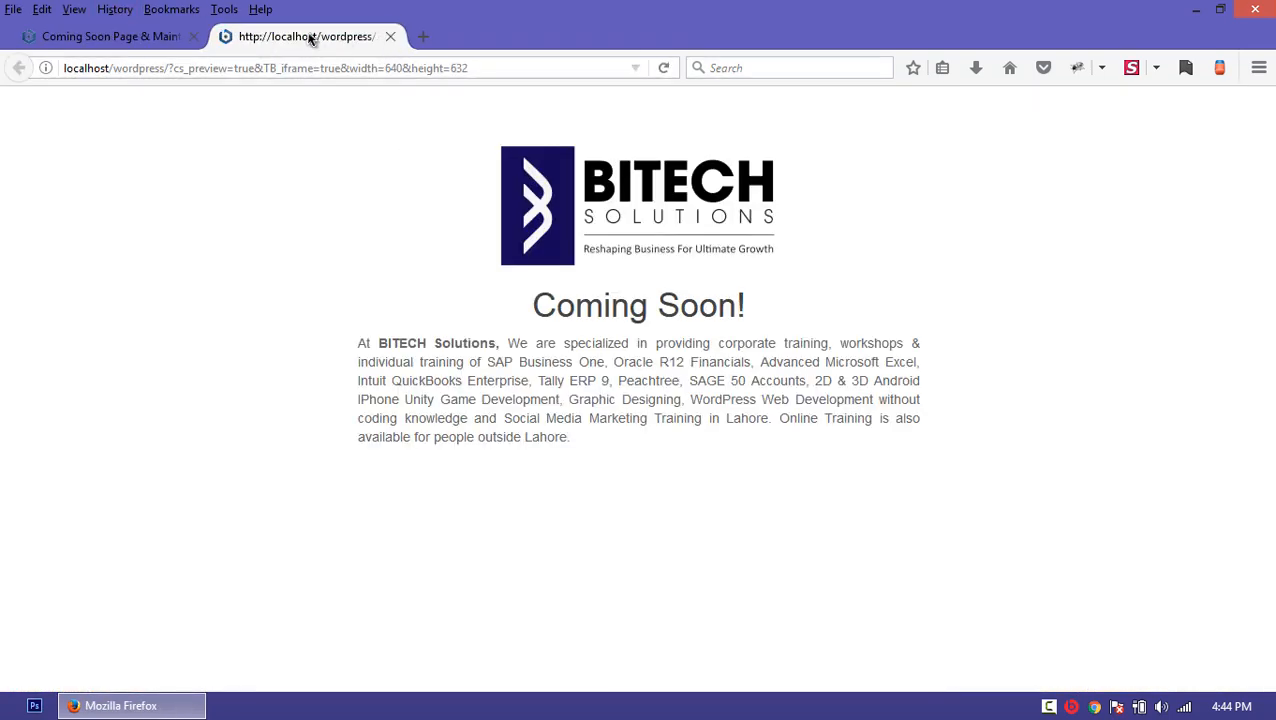
pyautogui.click(160, 45)
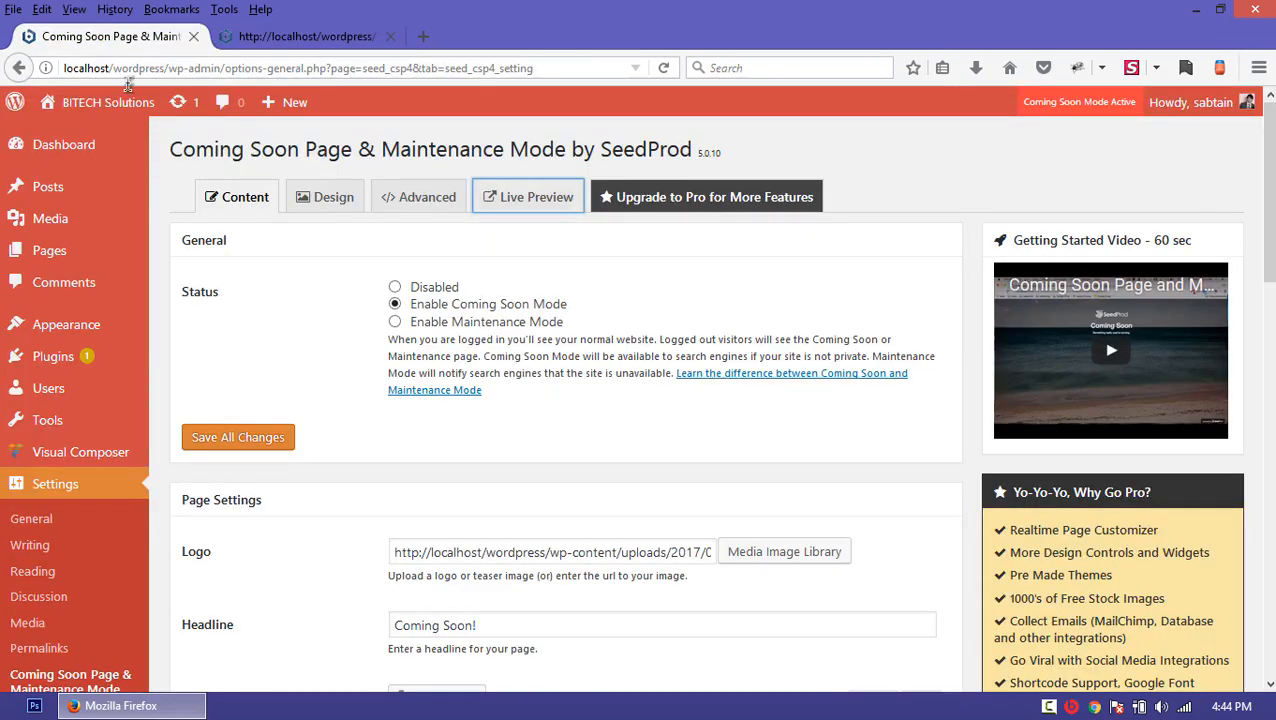
pyautogui.scroll(-10, 456, 357)
pyautogui.scroll(-5, 460, 360)
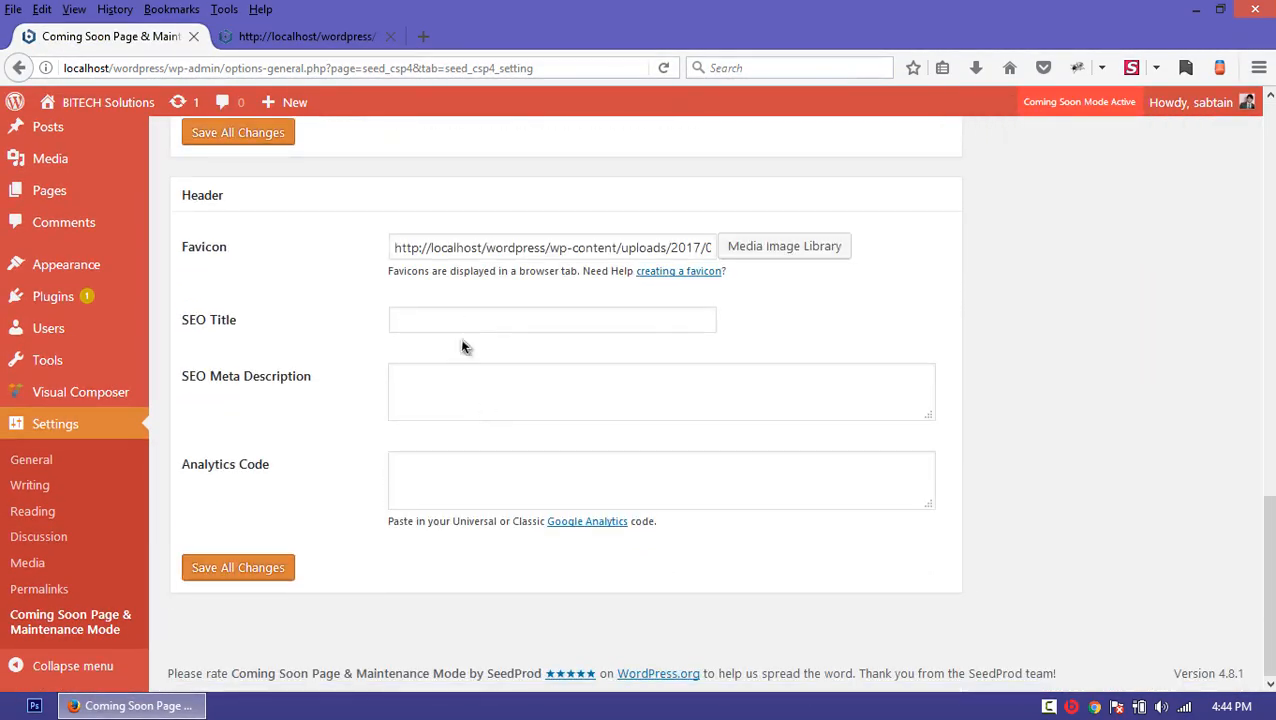
# Step: Set the SEO Title to "BITECH Solutions" and save all changes
pyautogui.click(440, 318)
pyautogui.write('B')
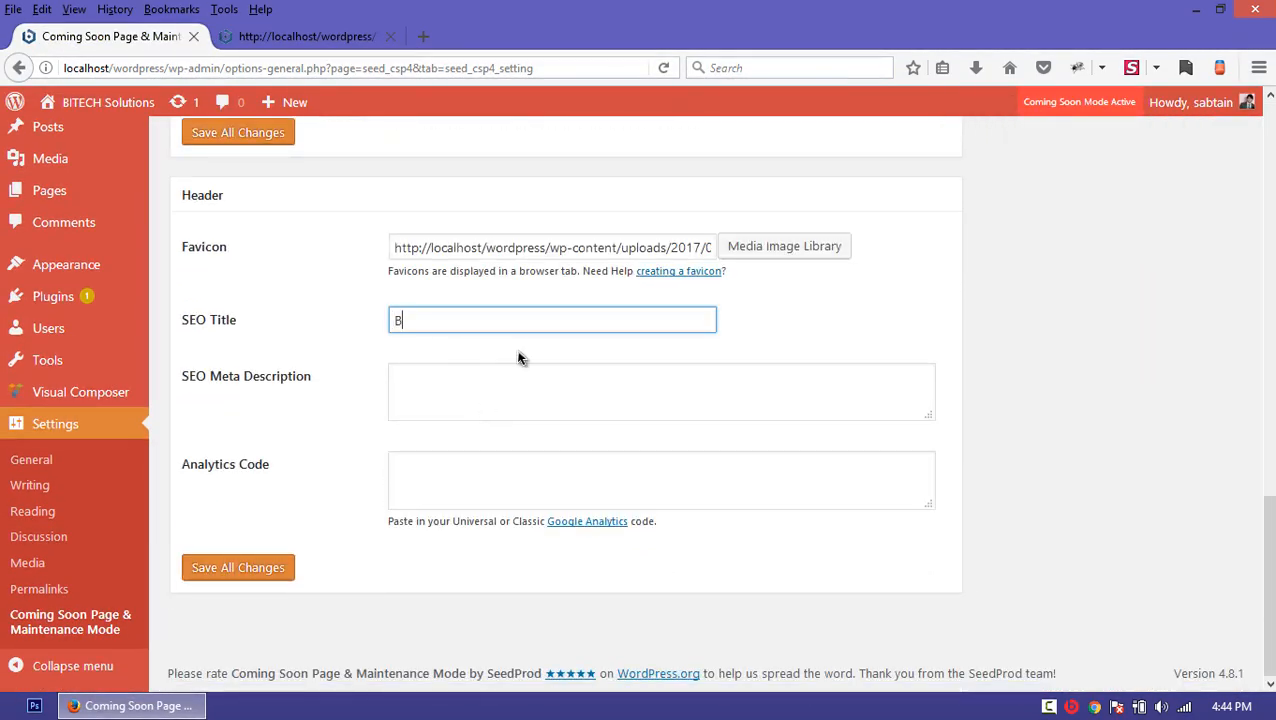
pyautogui.write('ITECH So')
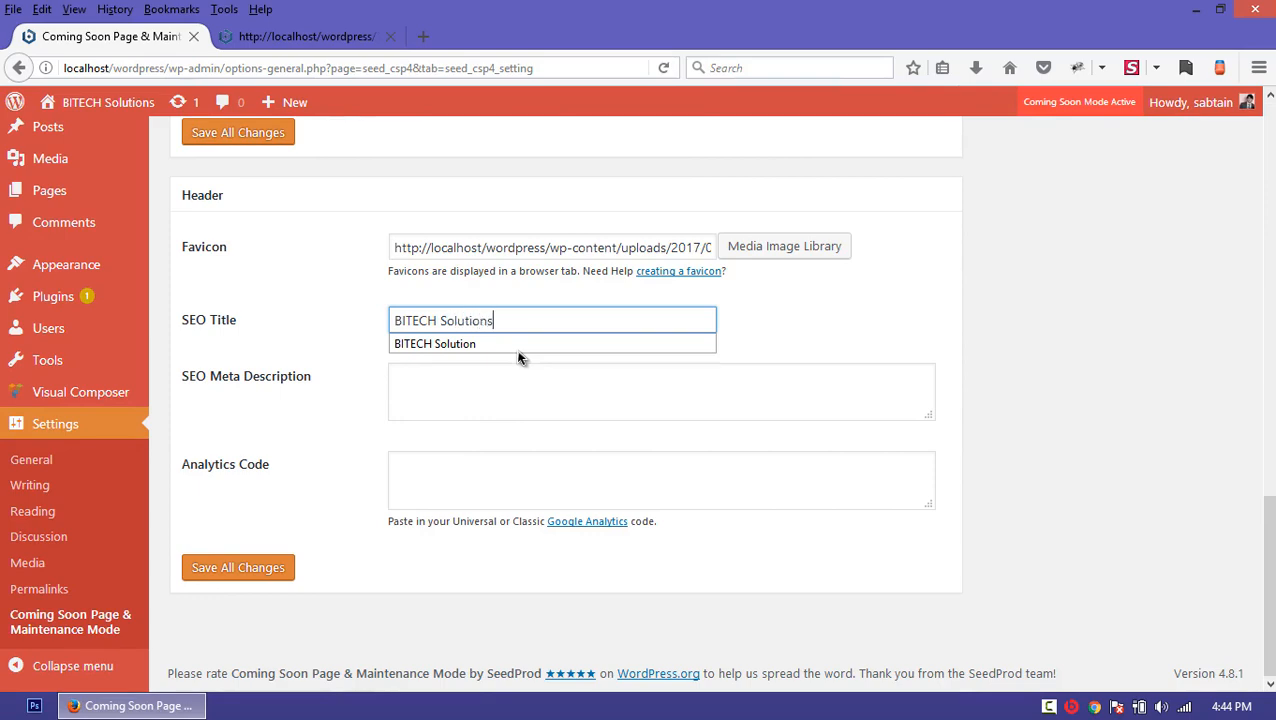
pyautogui.write('lutions')
pyautogui.click(248, 570)
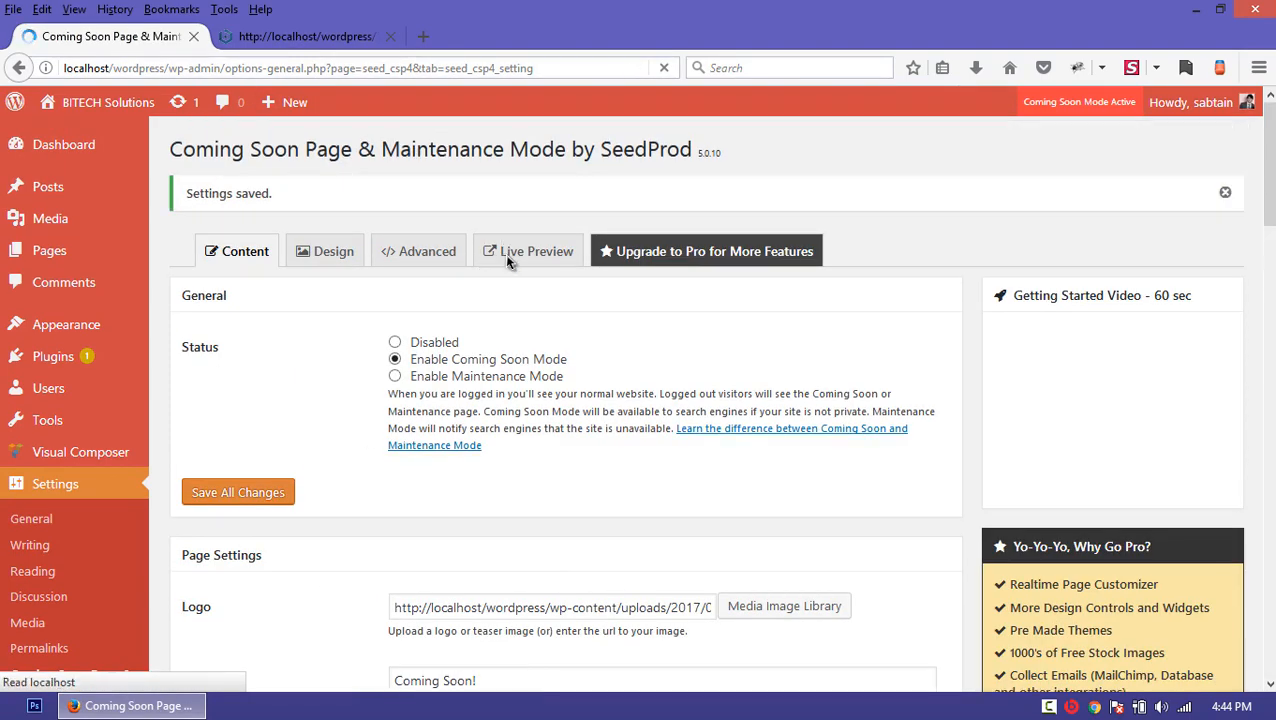
# Step: Check the page's browser tab title in a new live preview, closing the outdated preview before returning to the settings
pyautogui.click(508, 259)
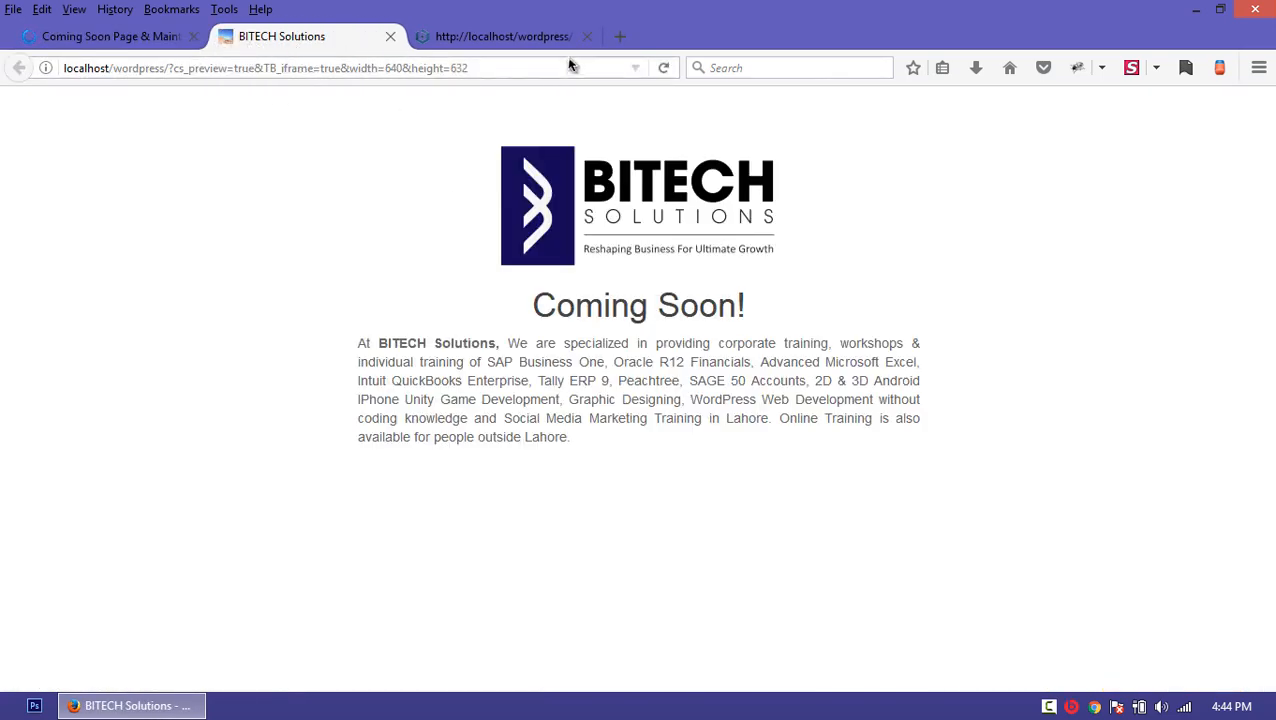
pyautogui.click(586, 37)
pyautogui.click(128, 37)
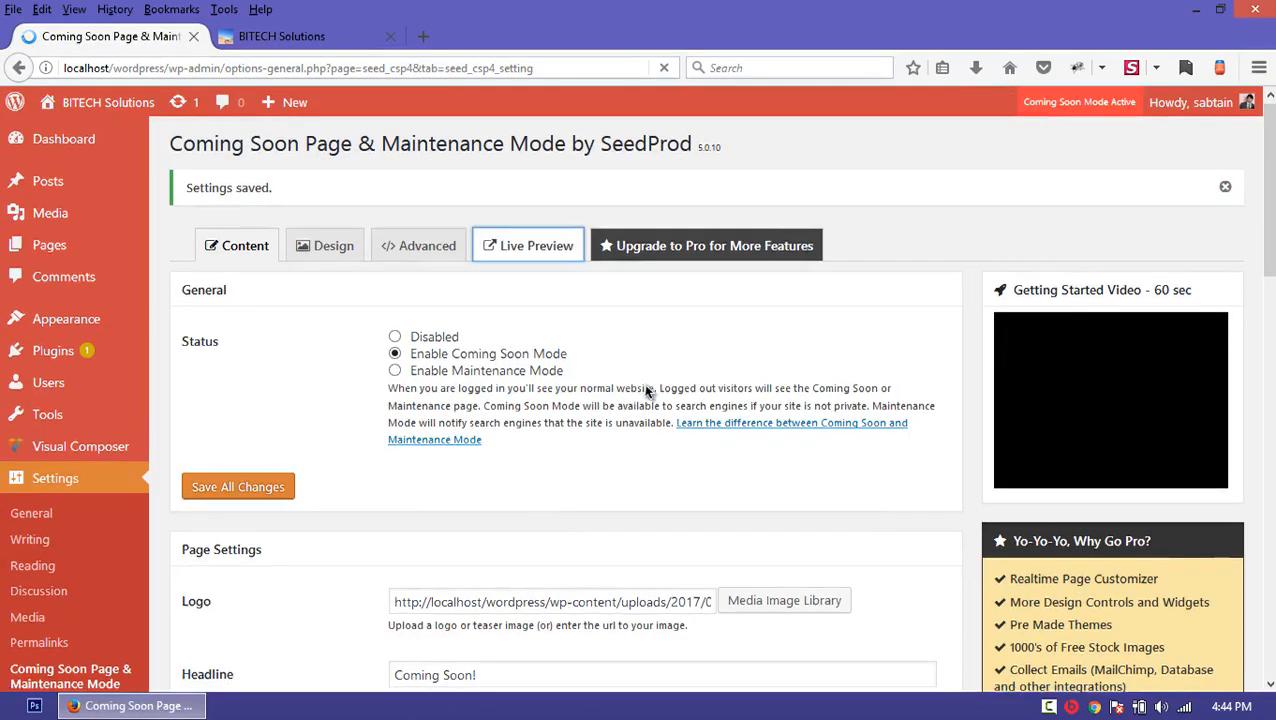
# Step: Place the cursor in the SEO Meta Description box in the Header section and enlarge the box downward
pyautogui.scroll(-15, 645, 390)
pyautogui.scroll(-1, 641, 388)
pyautogui.click(478, 396)
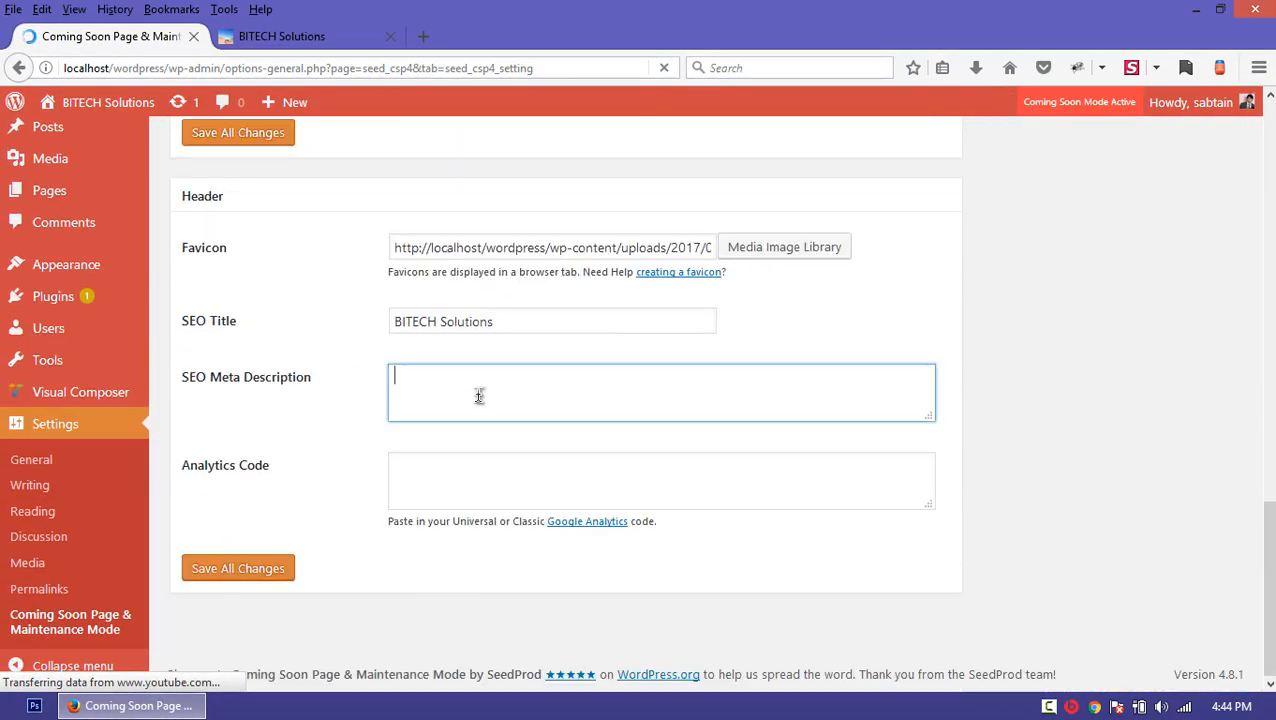
pyautogui.moveTo(928, 416); pyautogui.dragTo(928, 498)
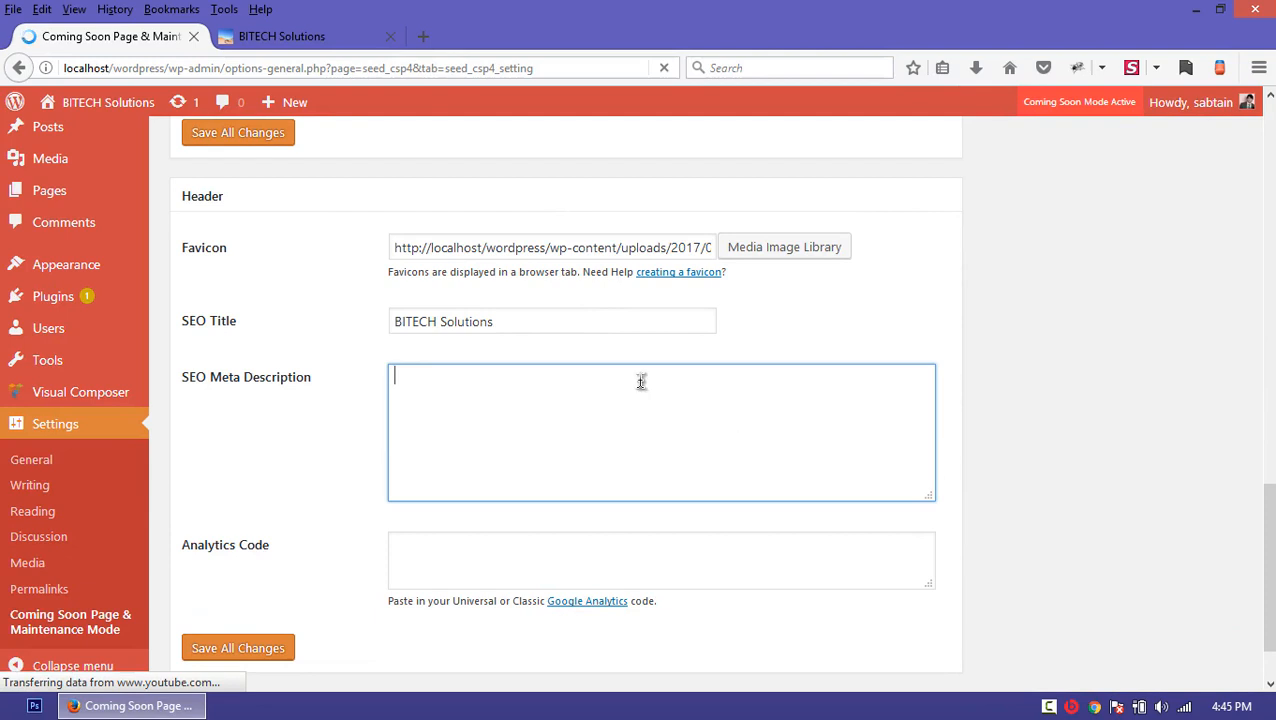
# Step: Search the web for "bitech solutions" in a new browser tab
pyautogui.click(425, 37)
pyautogui.write('b')
pyautogui.press('BackSpace')
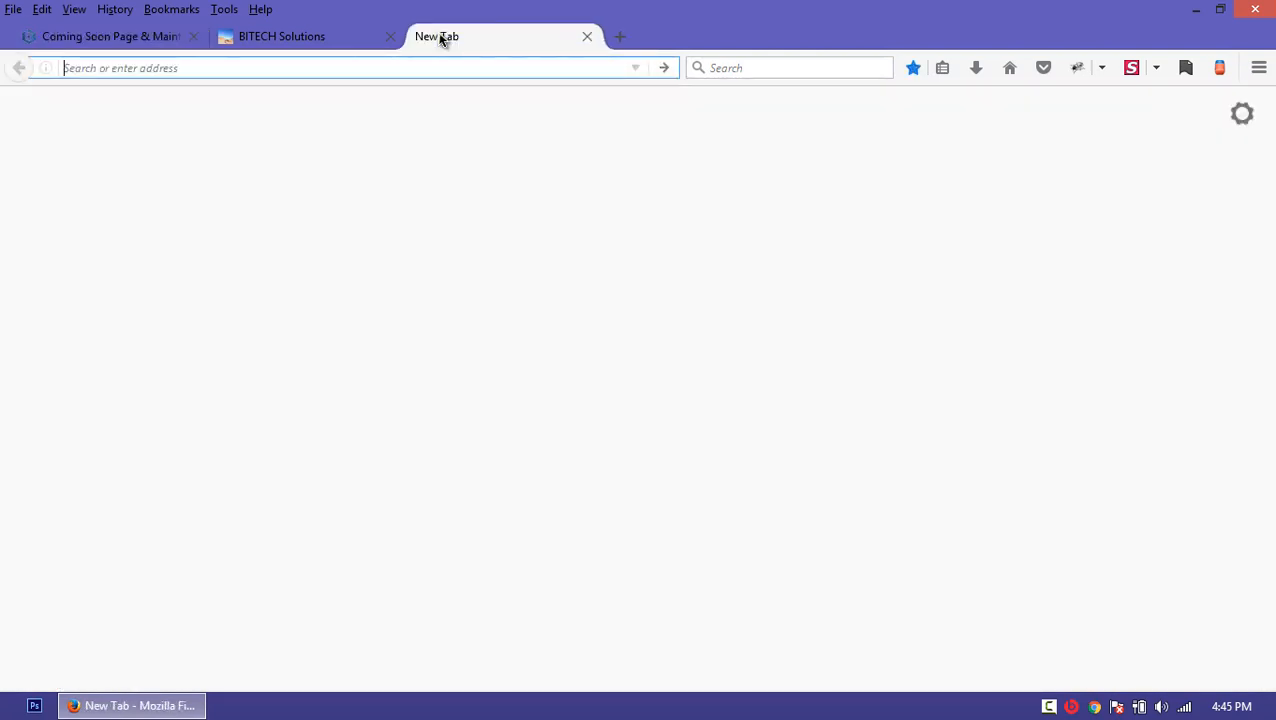
pyautogui.write('bitech solutions')
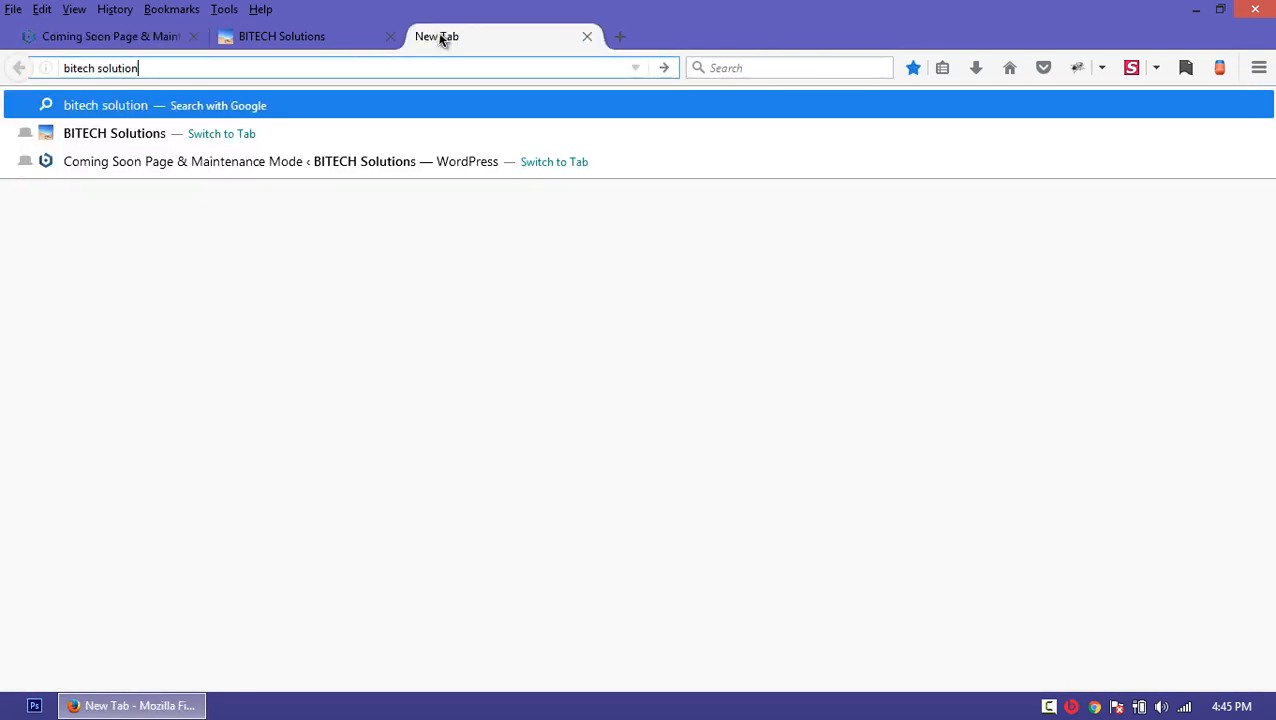
pyautogui.press('Return')
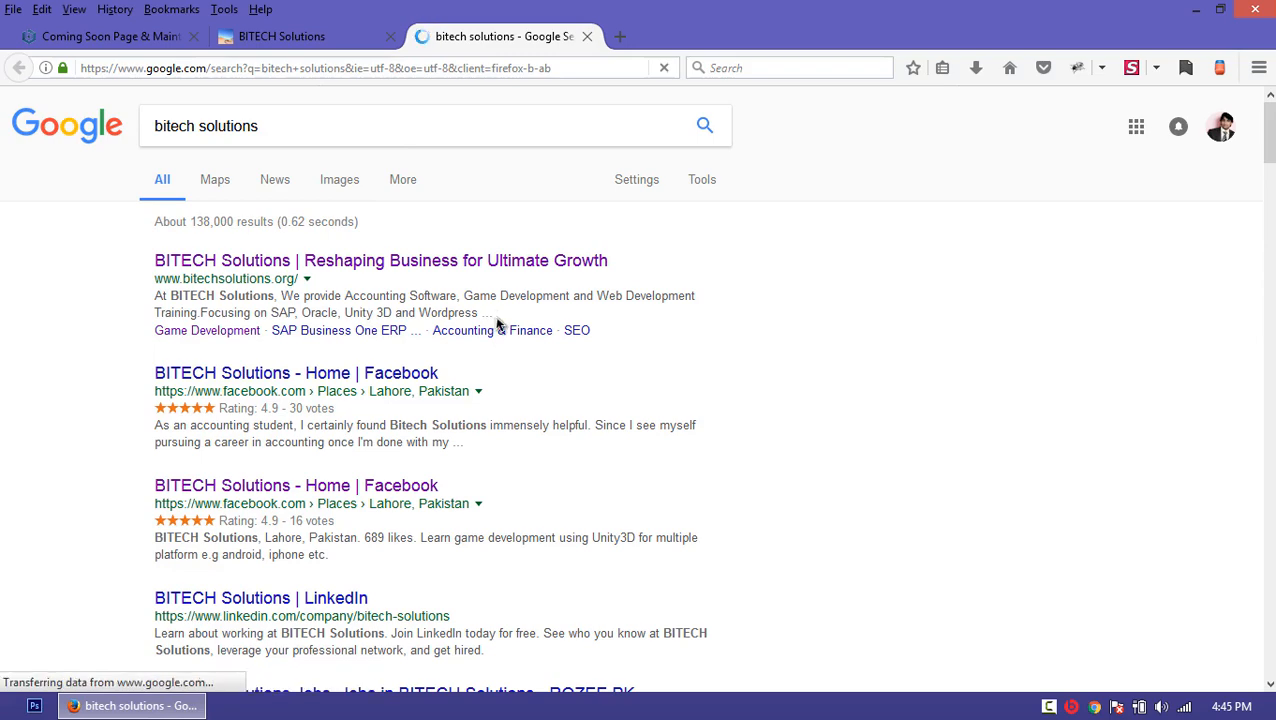
# Step: Examine the description under the first BITECH Solutions search result as a meta description example, and return to the plugin settings
pyautogui.moveTo(493, 314); pyautogui.dragTo(175, 298)
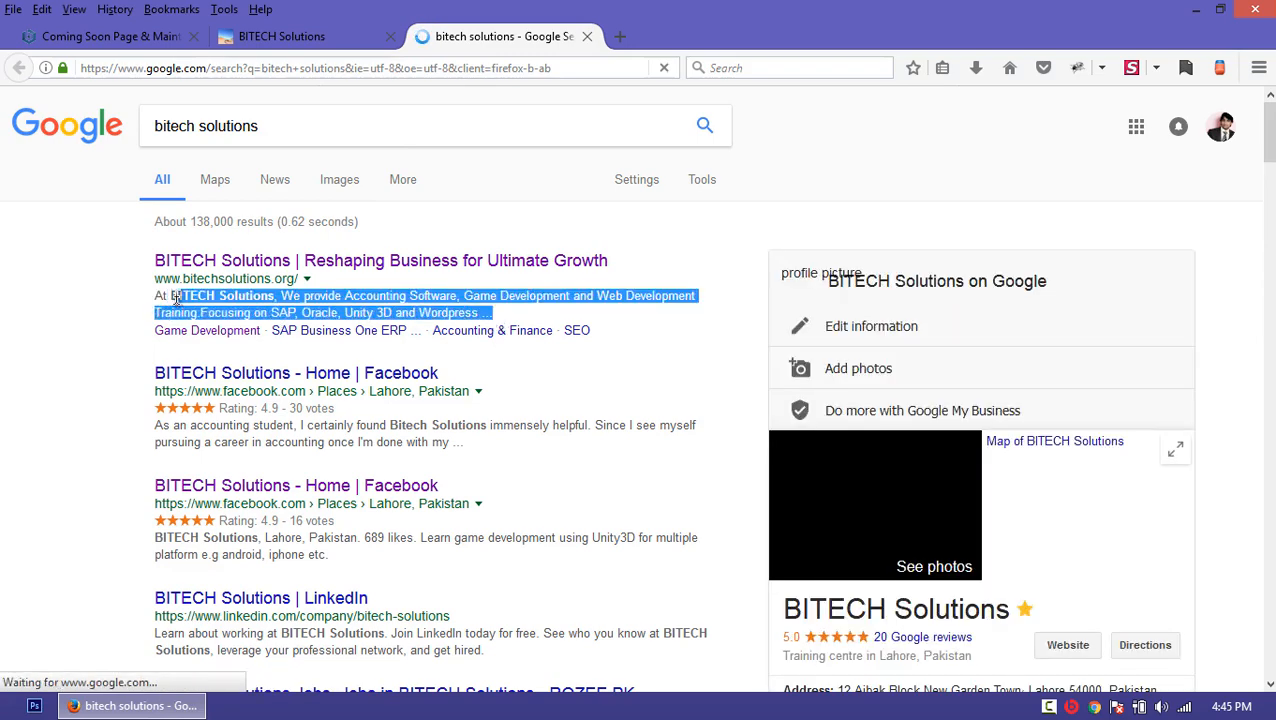
pyautogui.click(105, 36)
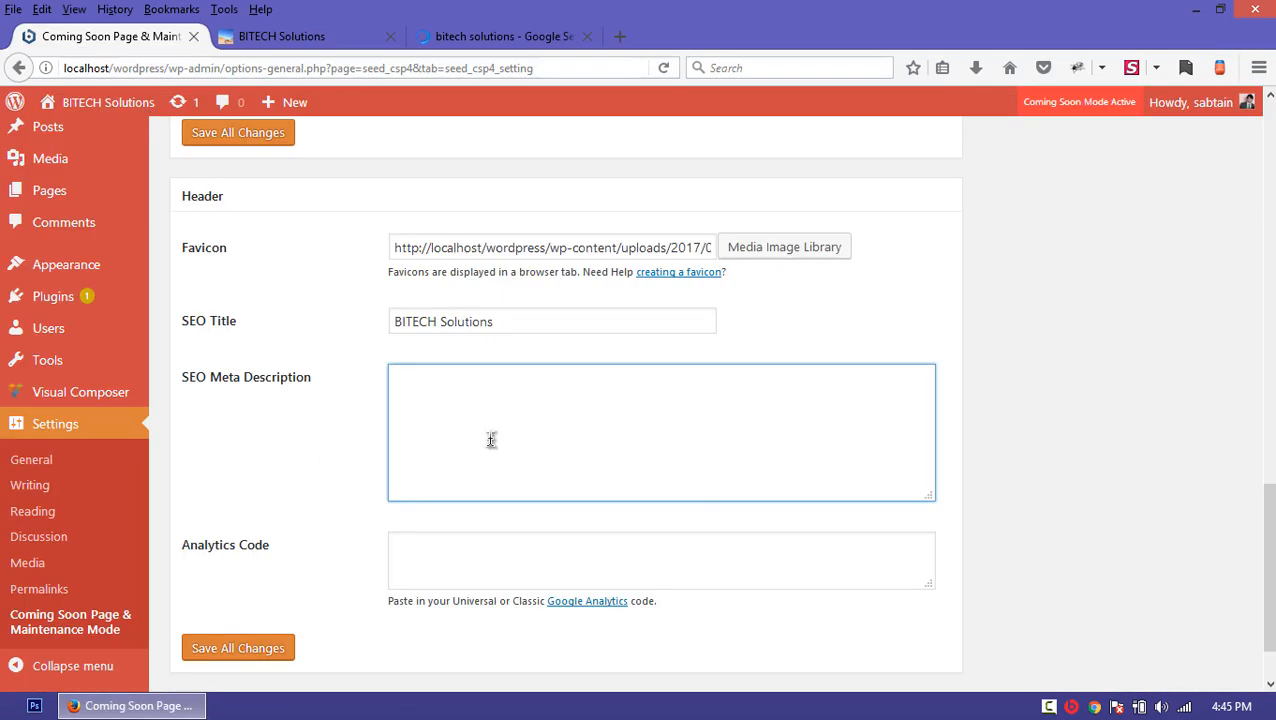
pyautogui.click(570, 40)
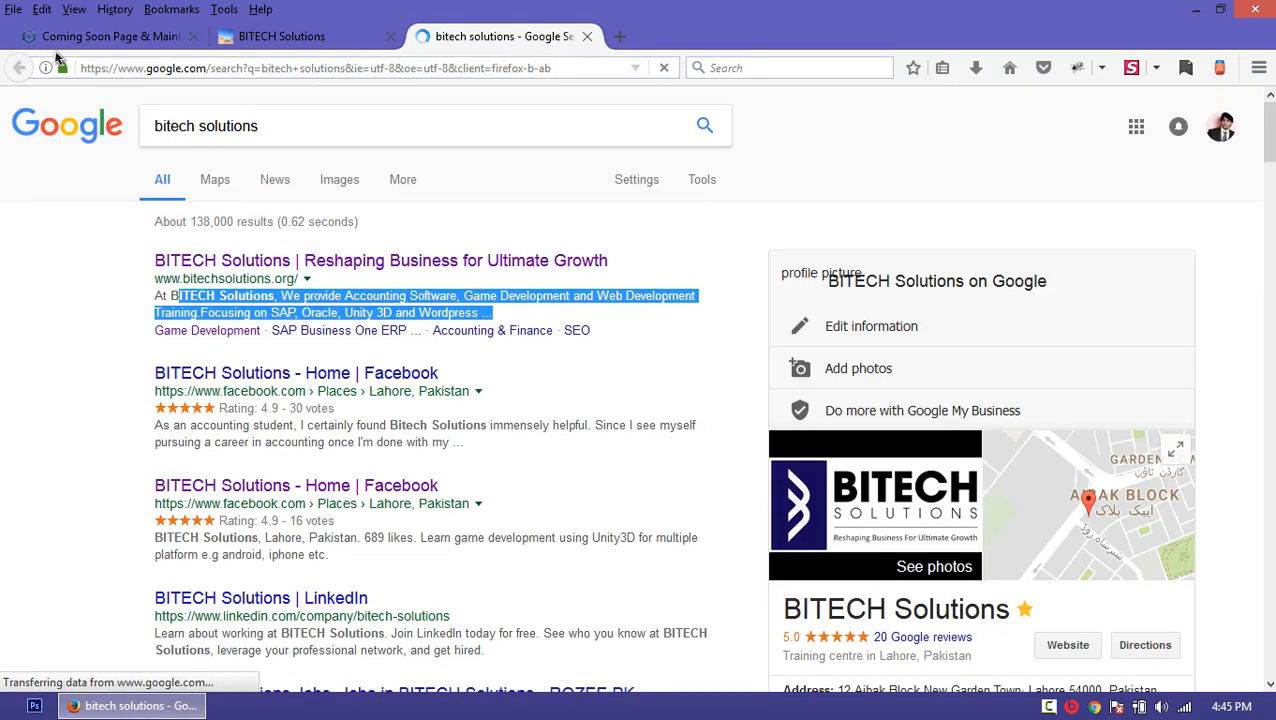
pyautogui.click(510, 305)
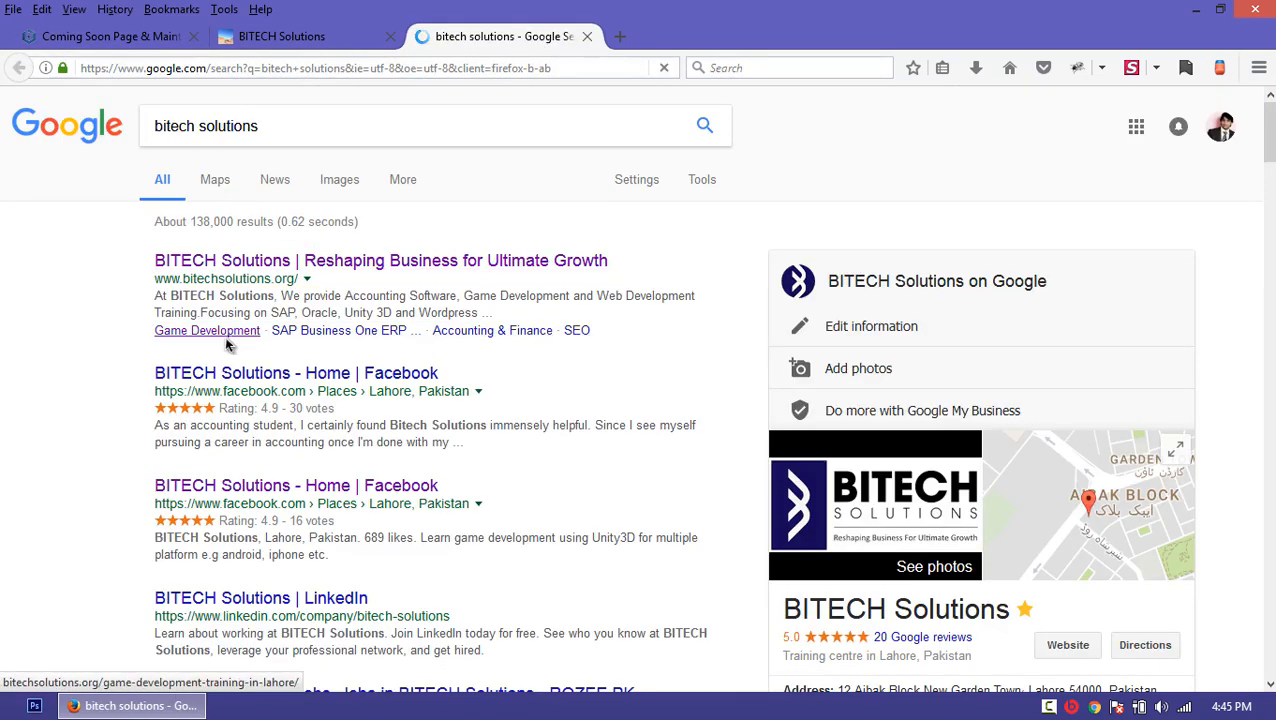
pyautogui.scroll(-5, 986, 383)
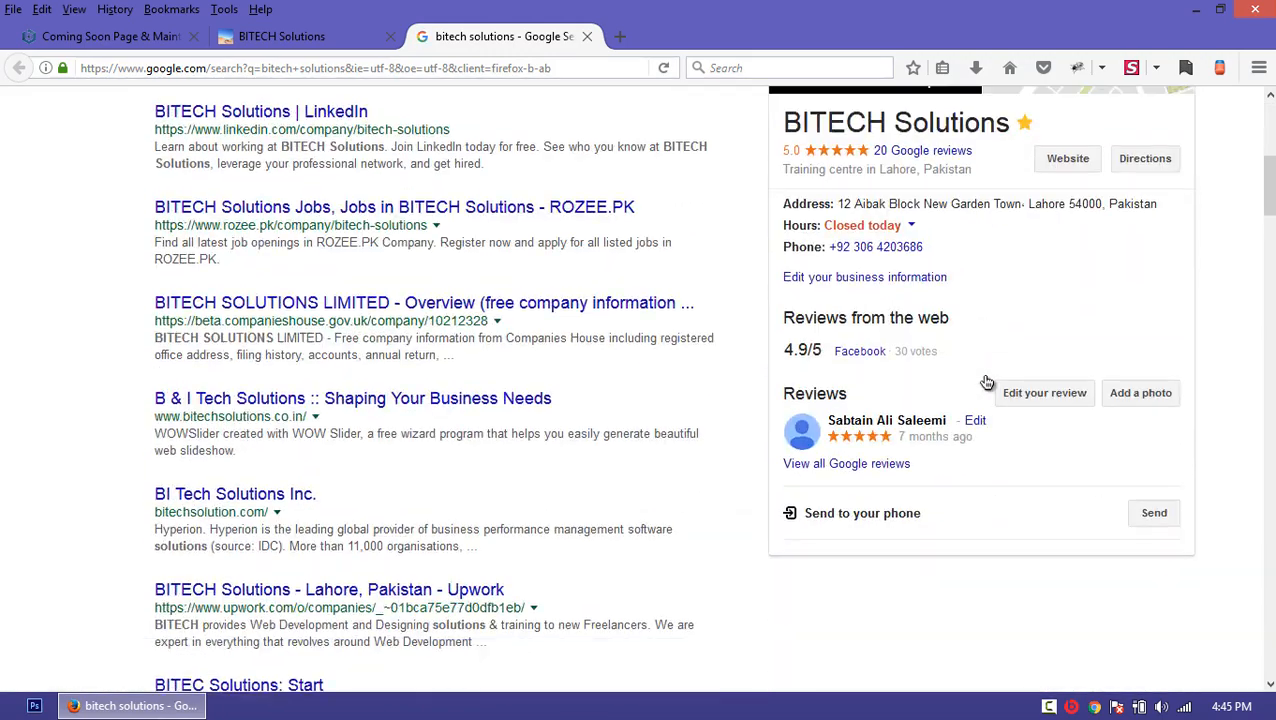
pyautogui.scroll(5, 541, 313)
pyautogui.click(110, 36)
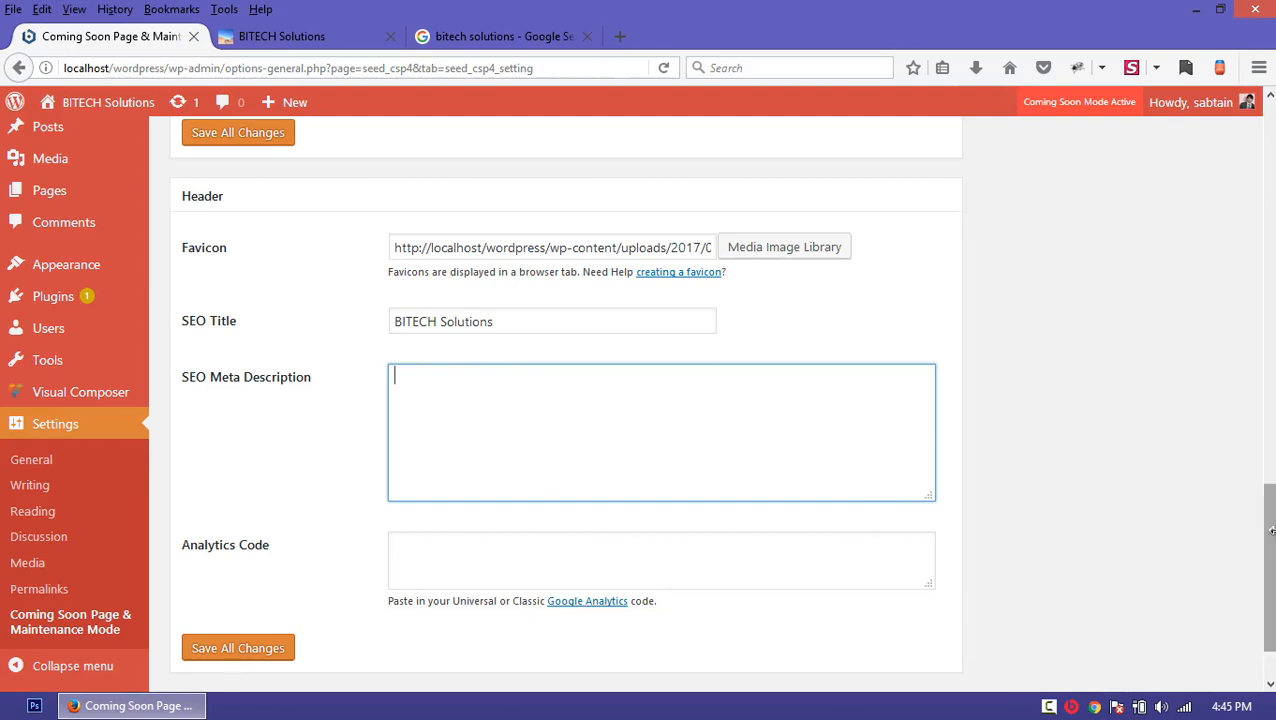
# Step: Enlarge the Analytics Code box in the Header section and place the cursor in it
pyautogui.scroll(-2, 1270, 580)
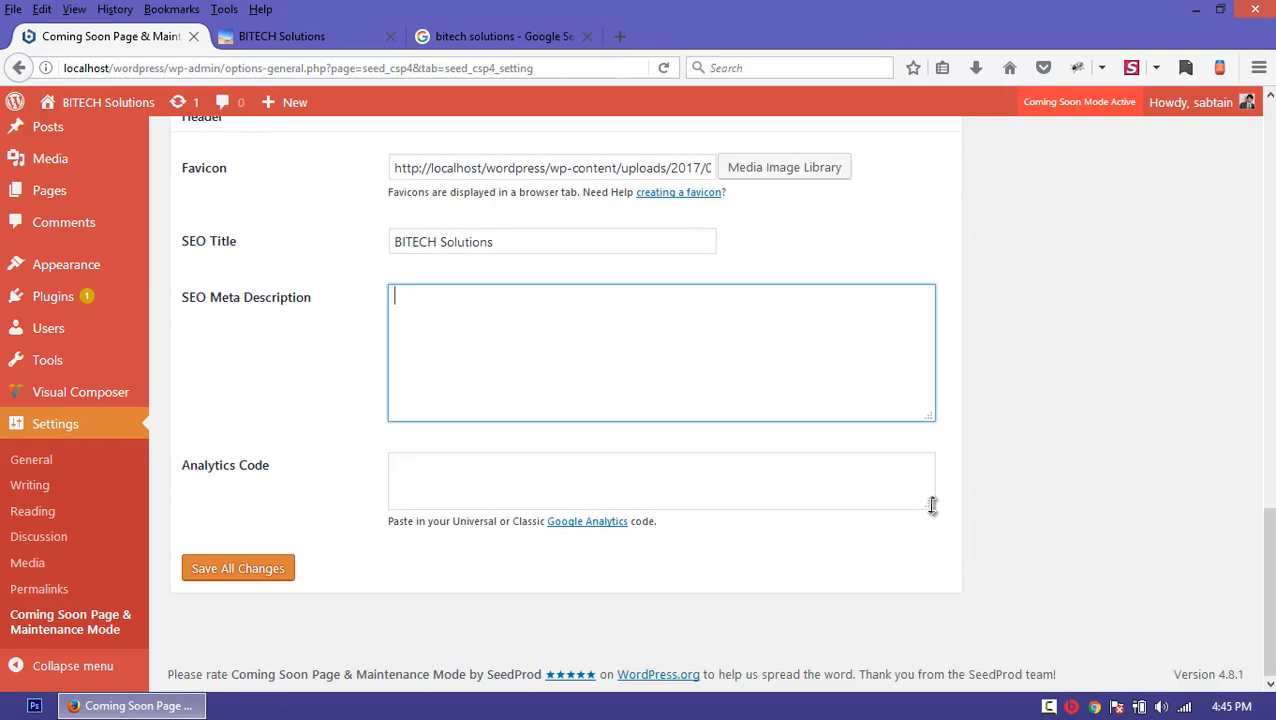
pyautogui.moveTo(931, 504); pyautogui.dragTo(931, 562)
pyautogui.click(400, 549)
# Step: Glance at the live preview and open the plugin's Design settings
pyautogui.scroll(20, 538, 510)
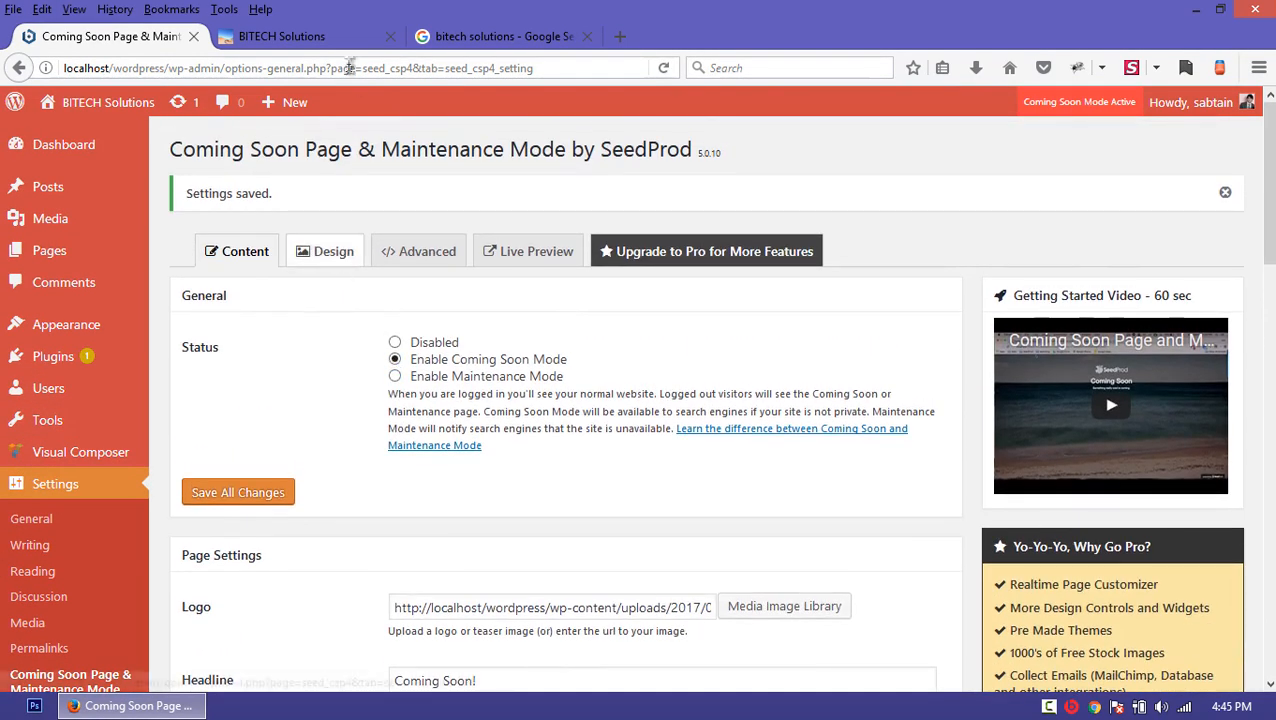
pyautogui.click(281, 36)
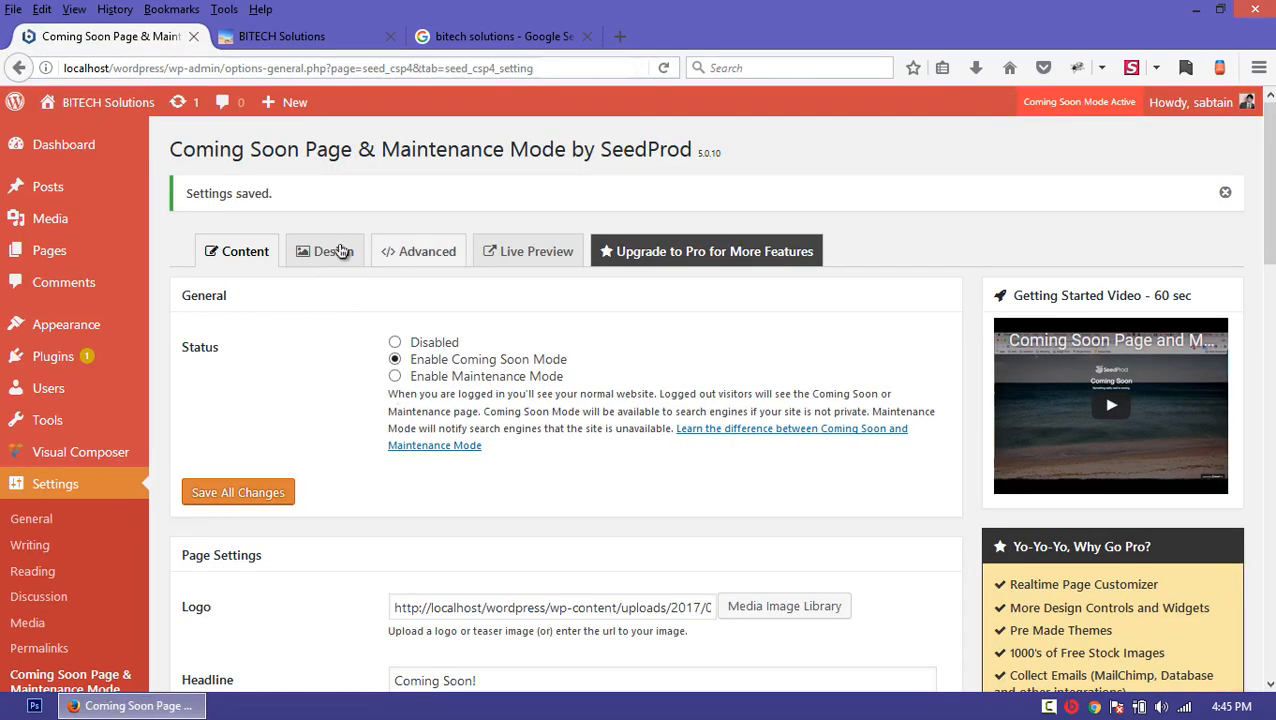
pyautogui.click(115, 38)
pyautogui.click(318, 255)
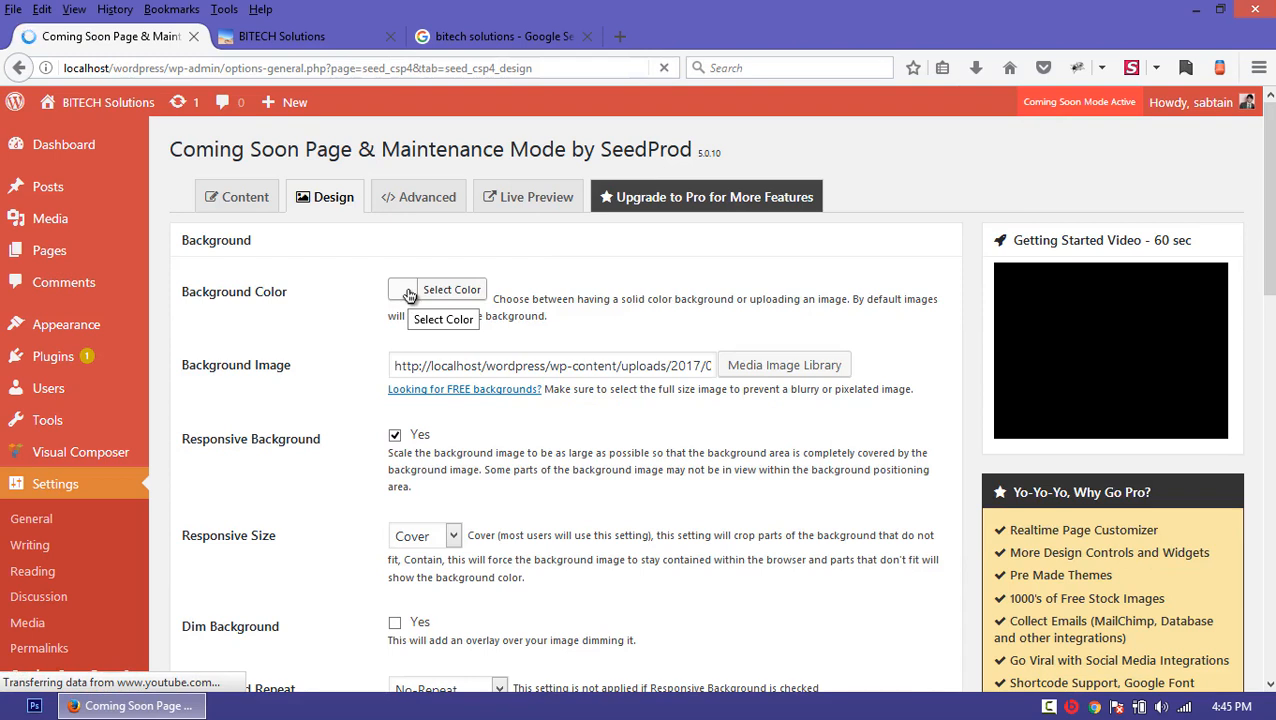
# Step: Look through the media library and upload options for the Background Image setting, and close the dialog without inserting an image
pyautogui.moveTo(606, 367); pyautogui.dragTo(380, 370)
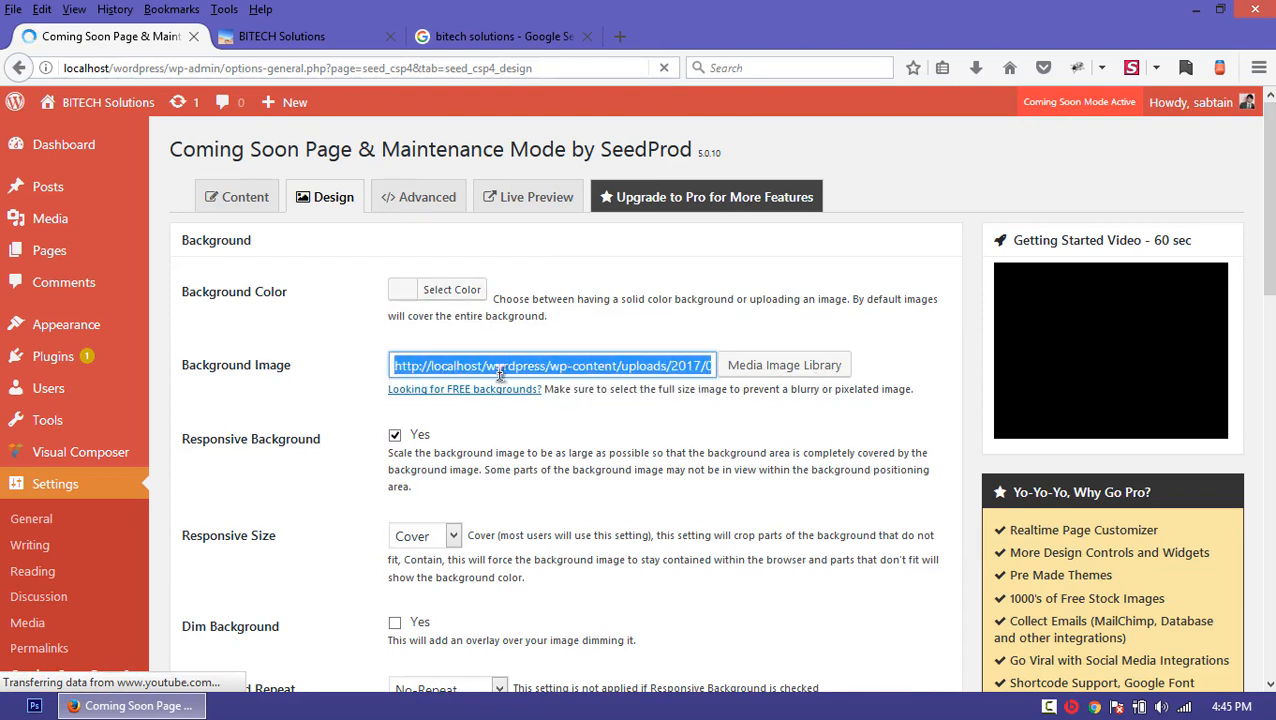
pyautogui.click(507, 366)
pyautogui.click(786, 367)
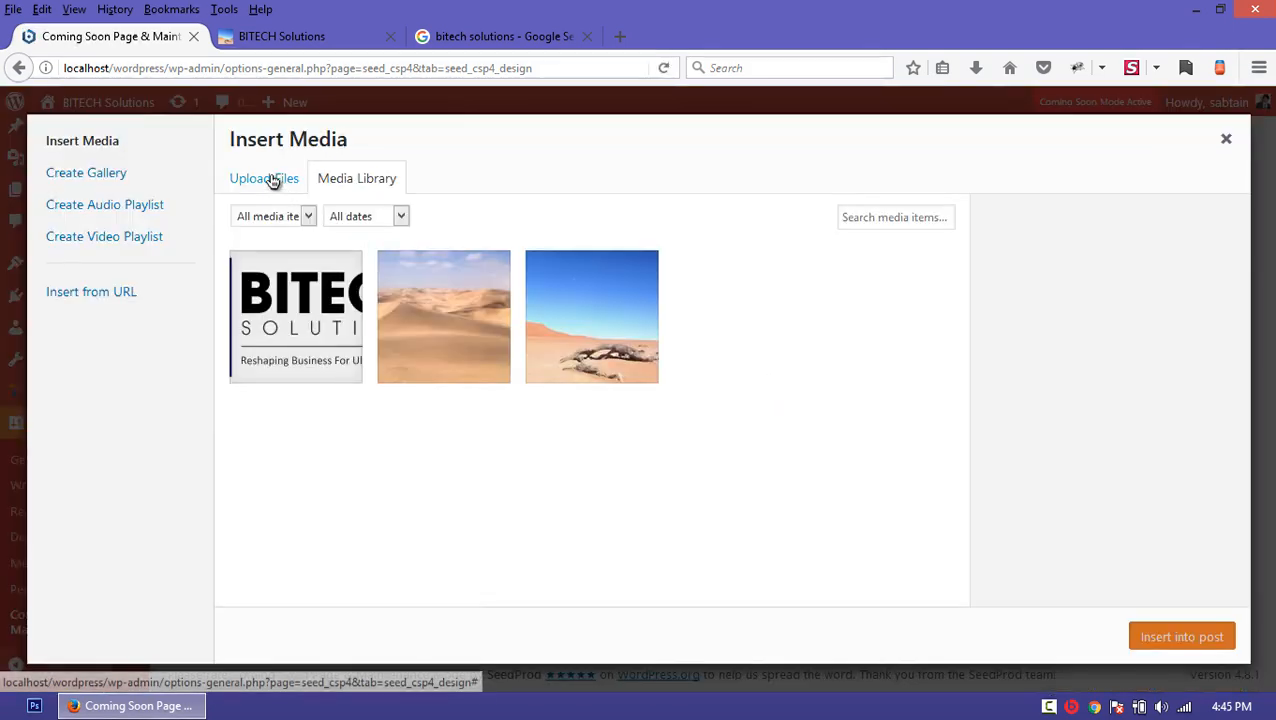
pyautogui.click(276, 179)
pyautogui.click(357, 179)
pyautogui.click(645, 338)
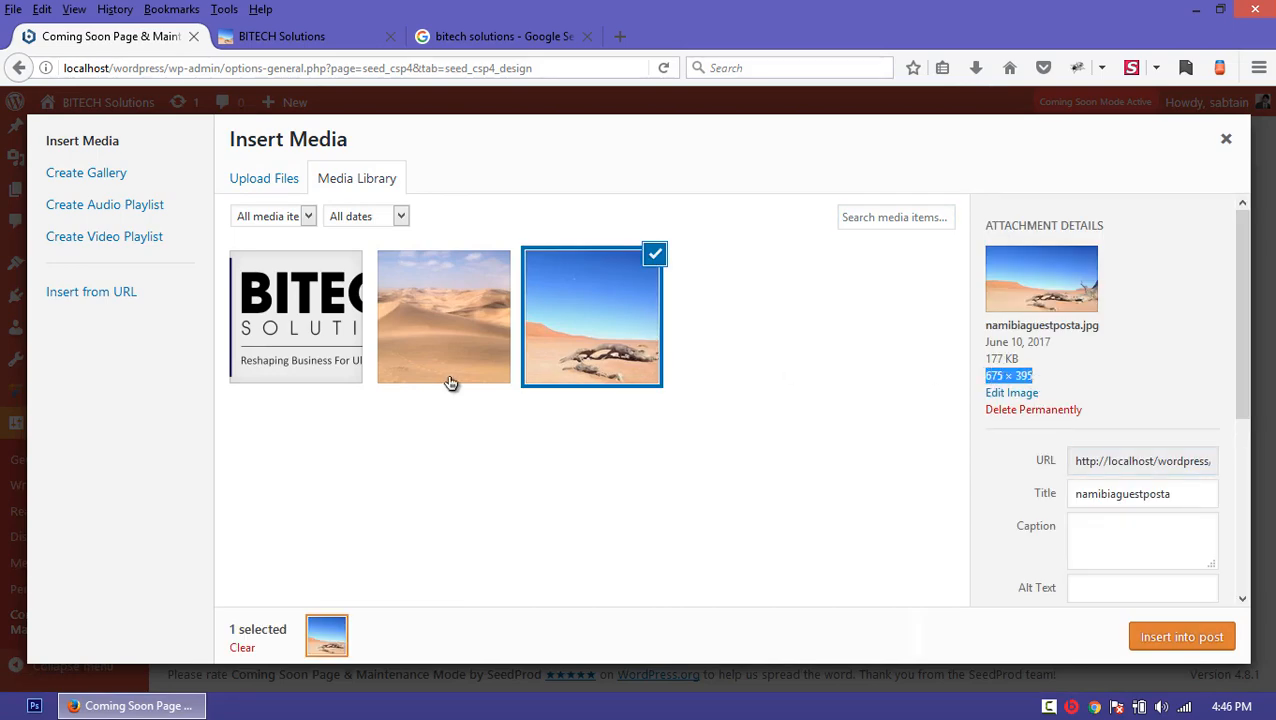
pyautogui.click(418, 356)
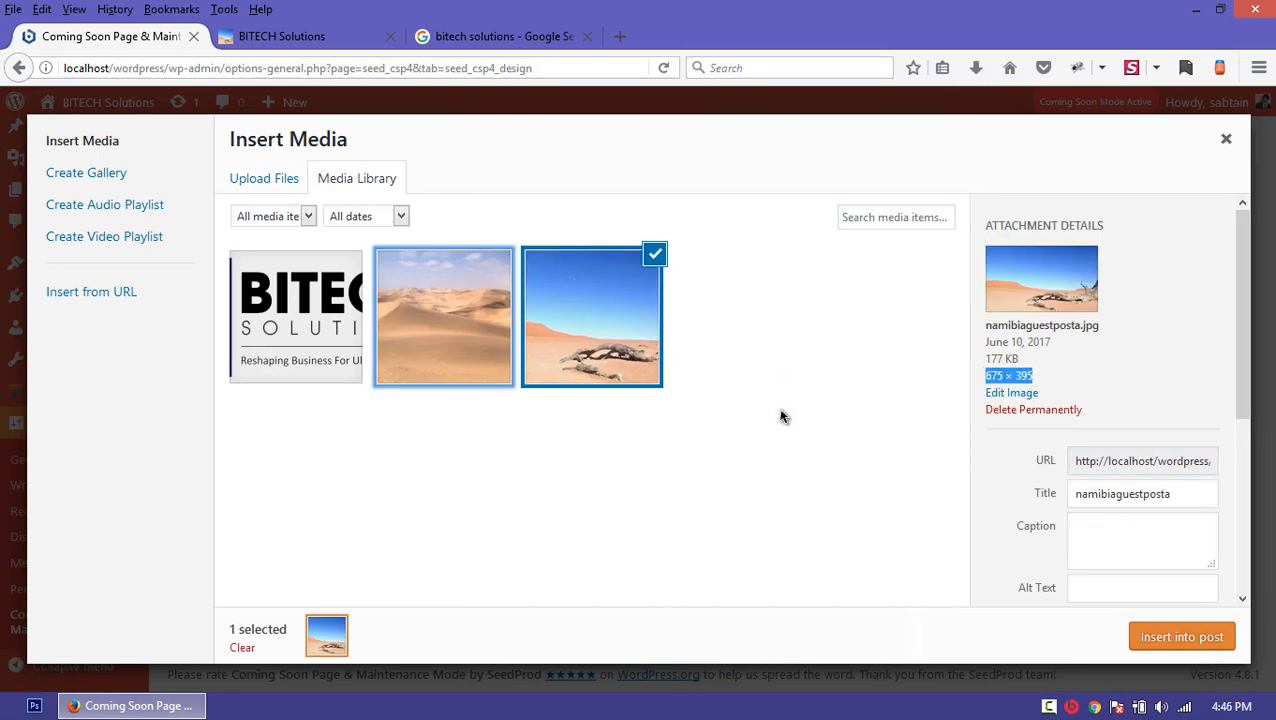
pyautogui.click(1225, 140)
# Step: Replace the Google query with "wordpress" and run the search
pyautogui.click(500, 36)
pyautogui.moveTo(271, 129); pyautogui.dragTo(18, 97)
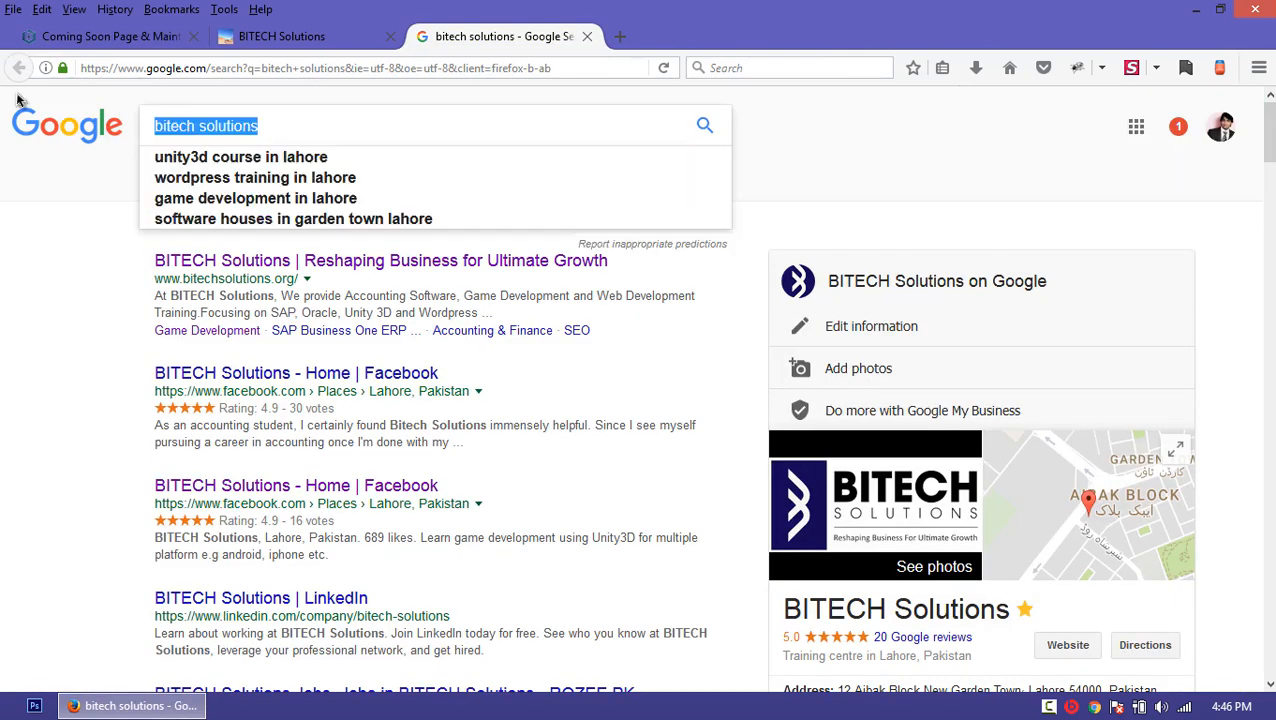
pyautogui.click(280, 124)
pyautogui.moveTo(301, 120); pyautogui.dragTo(4, 97)
pyautogui.tripleClick(295, 113)
pyautogui.write('wordpress')
pyautogui.press('Return')
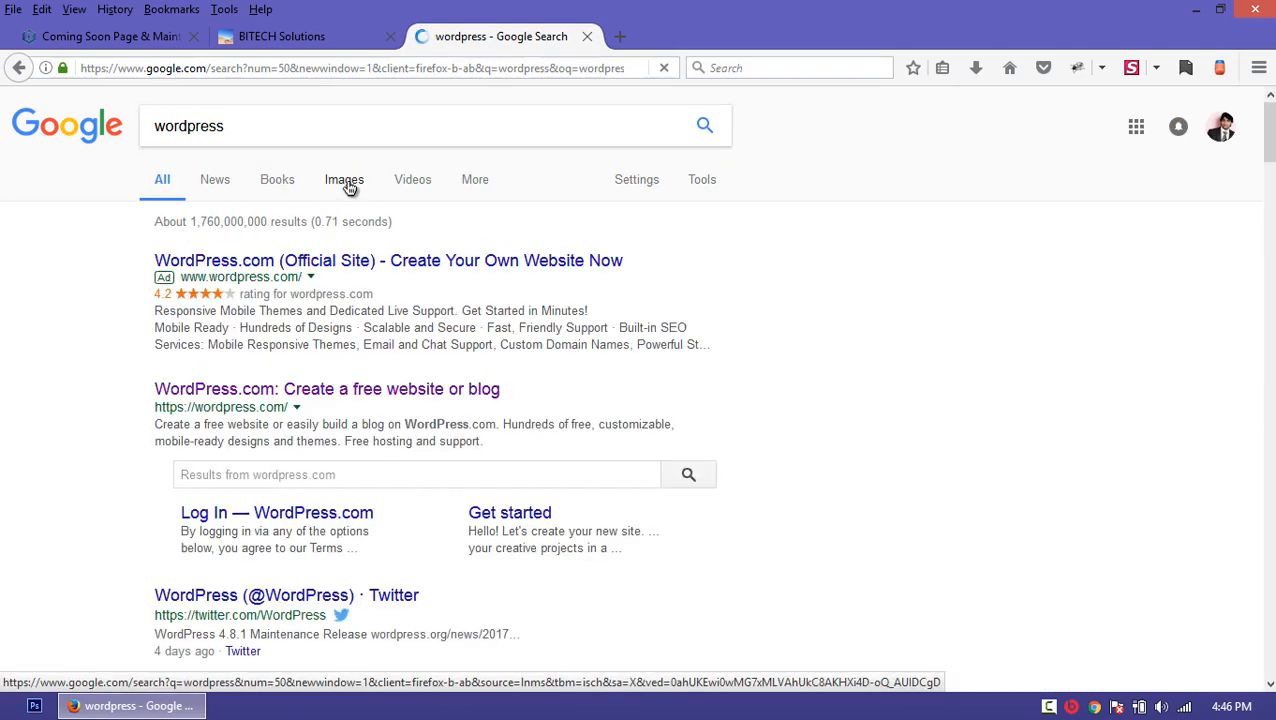
# Step: Switch the "wordpress" search to image results and browse the thumbnails for a suitable background picture
pyautogui.click(349, 186)
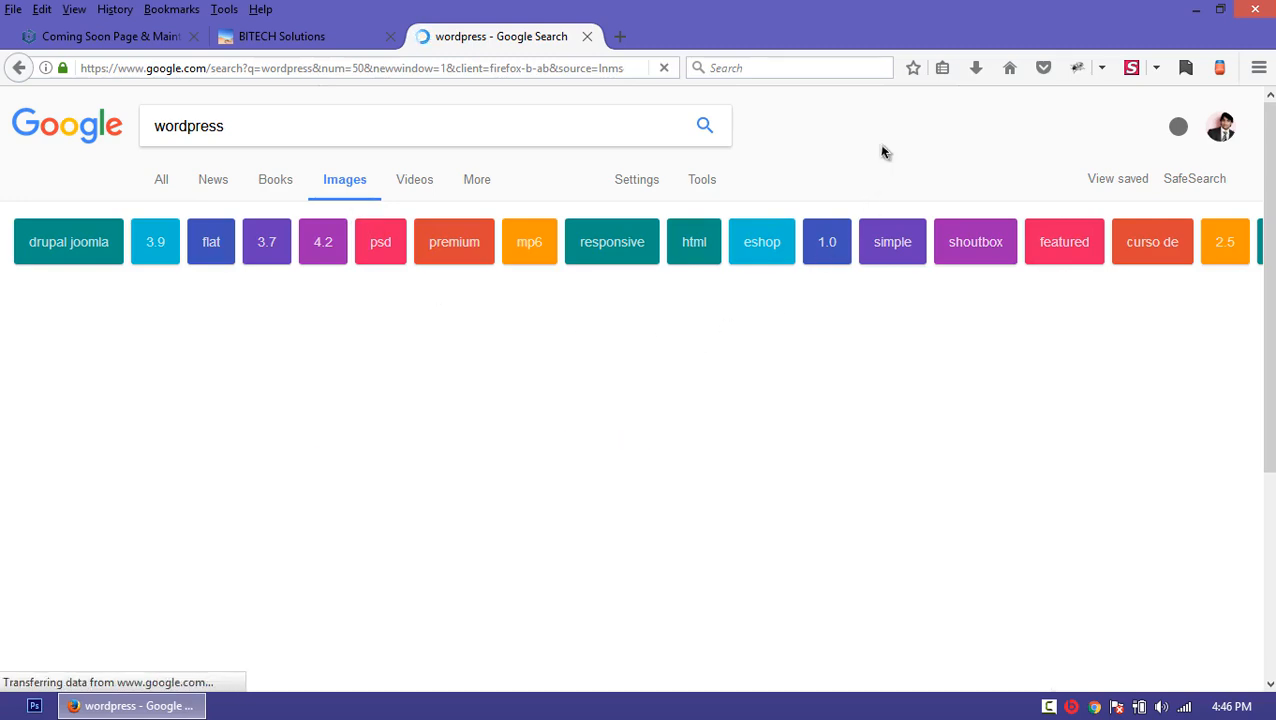
pyautogui.scroll(-10, 883, 153)
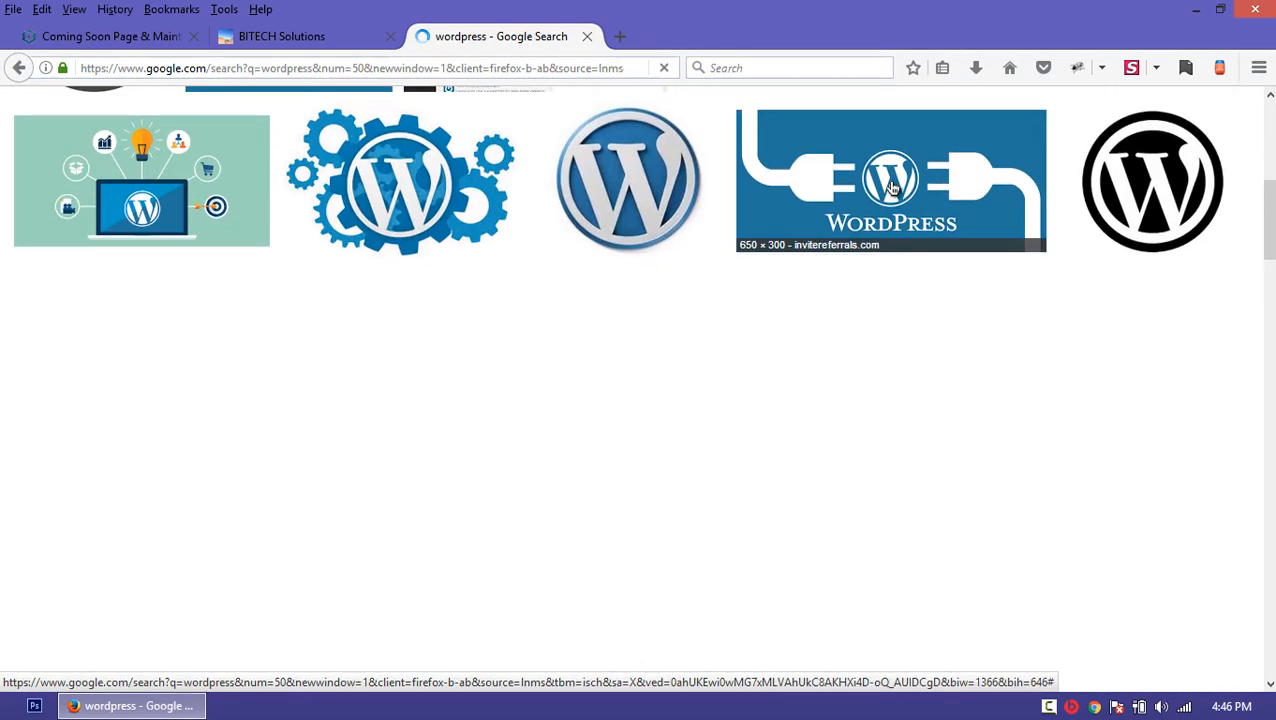
pyautogui.scroll(10, 894, 215)
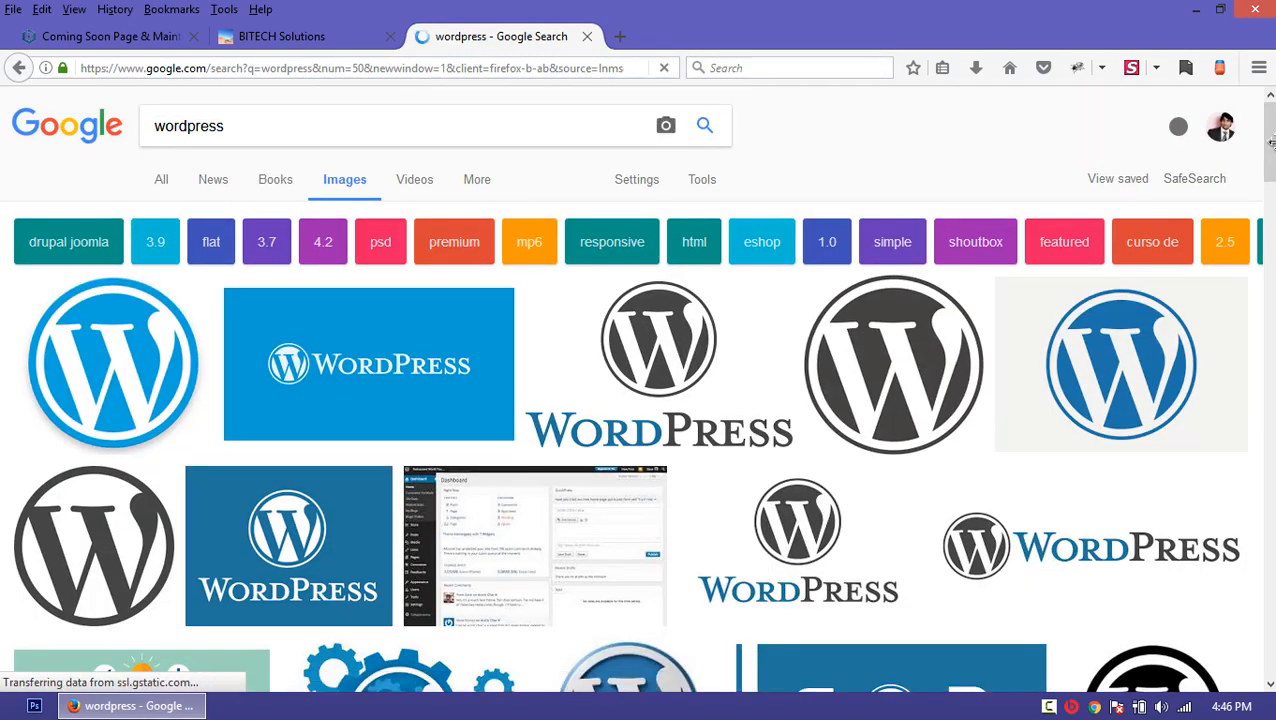
pyautogui.moveTo(1270, 135); pyautogui.dragTo(1269, 560)
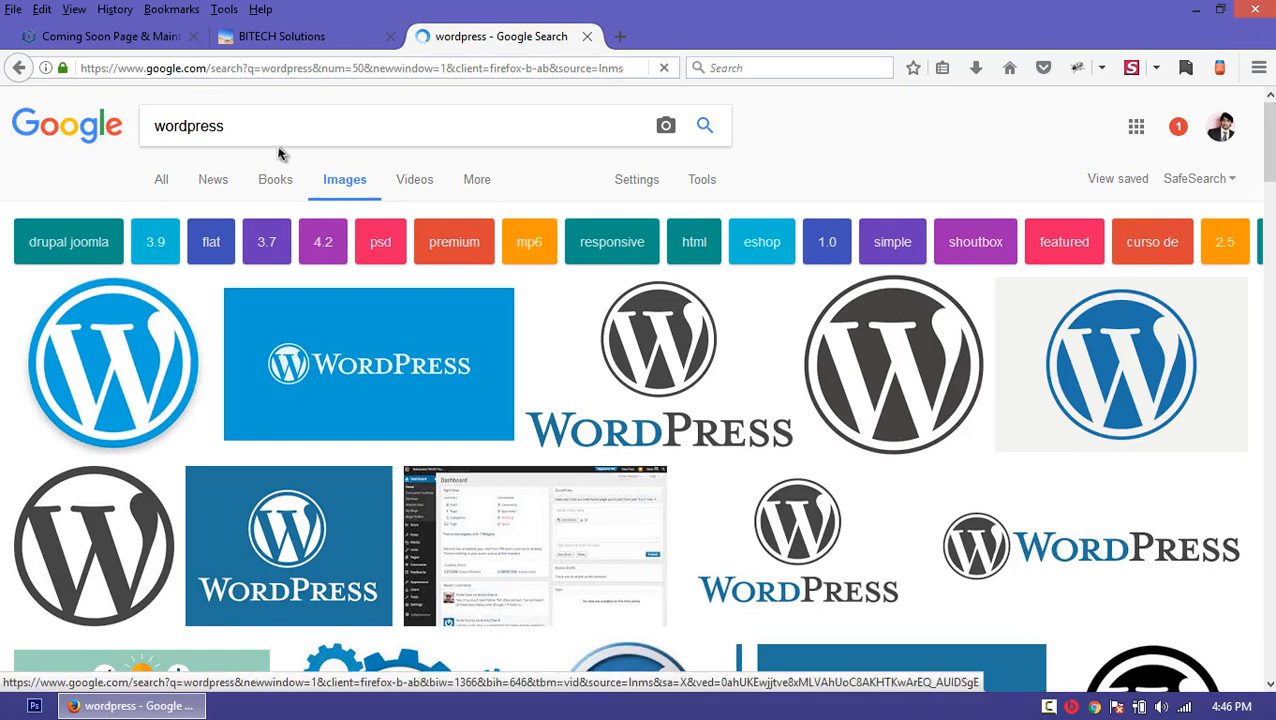
pyautogui.scroll(-3, 432, 330)
pyautogui.scroll(-8, 432, 330)
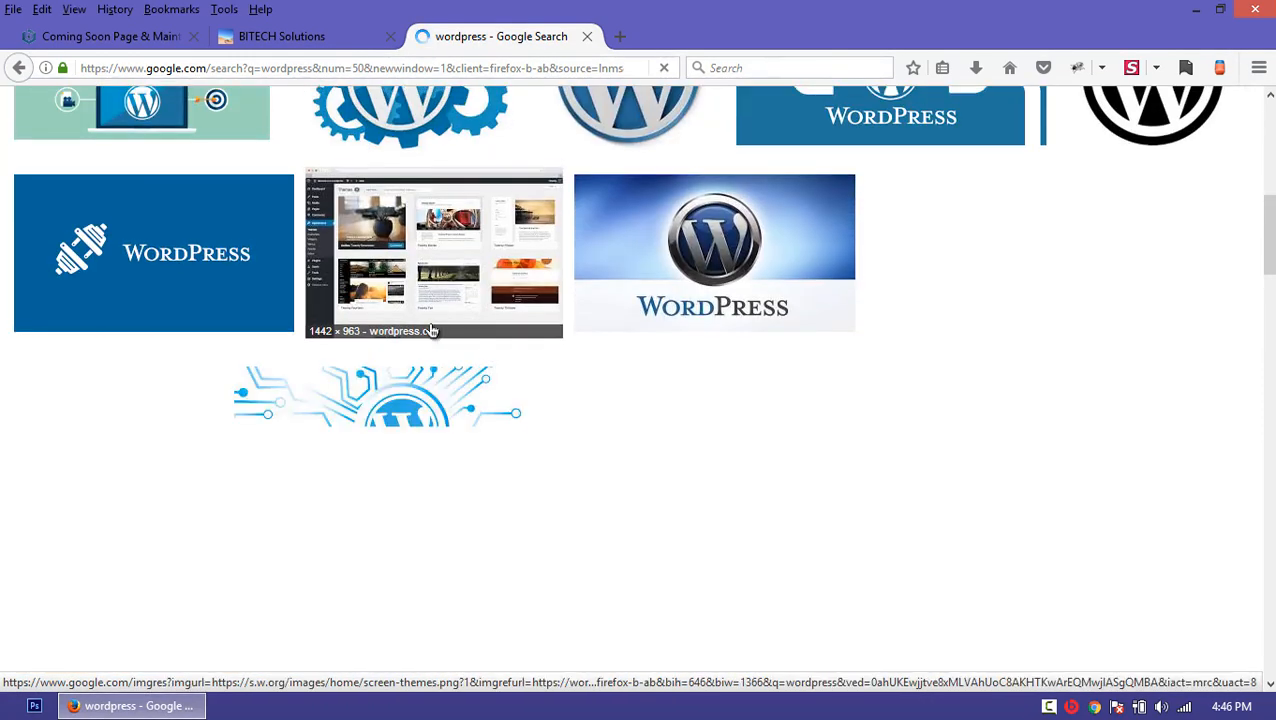
pyautogui.scroll(-2, 432, 330)
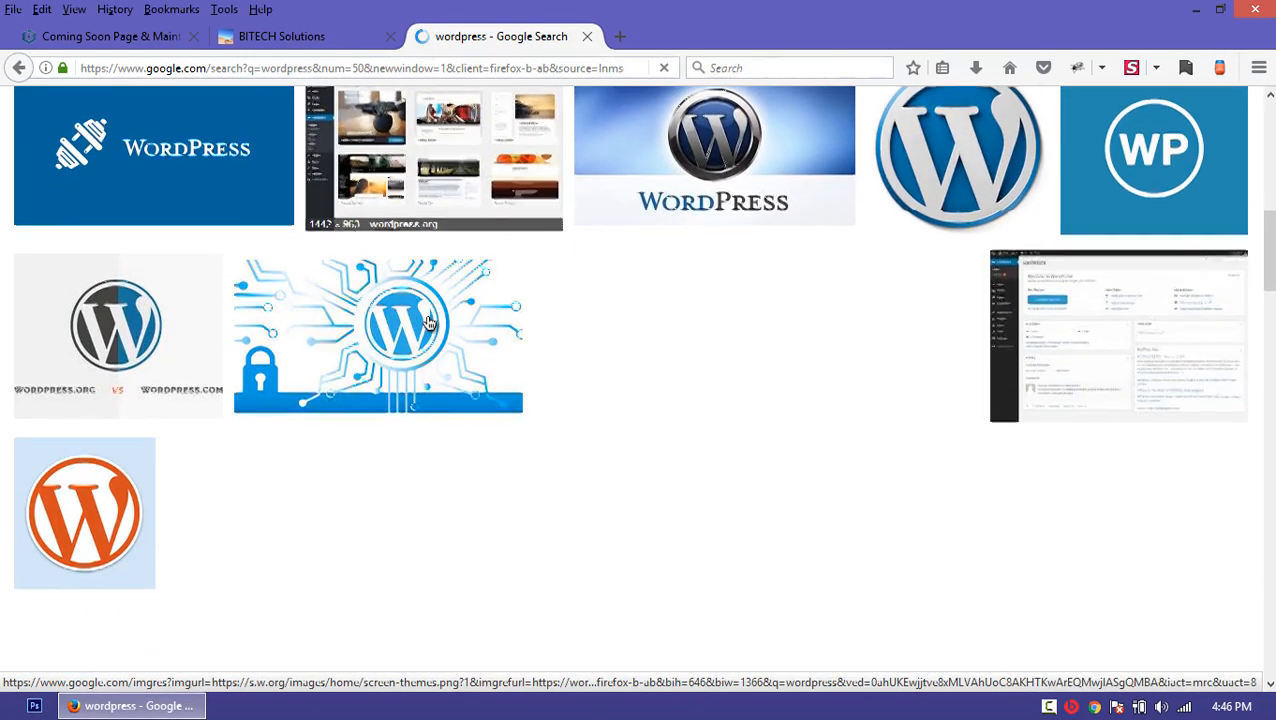
pyautogui.scroll(-4, 428, 320)
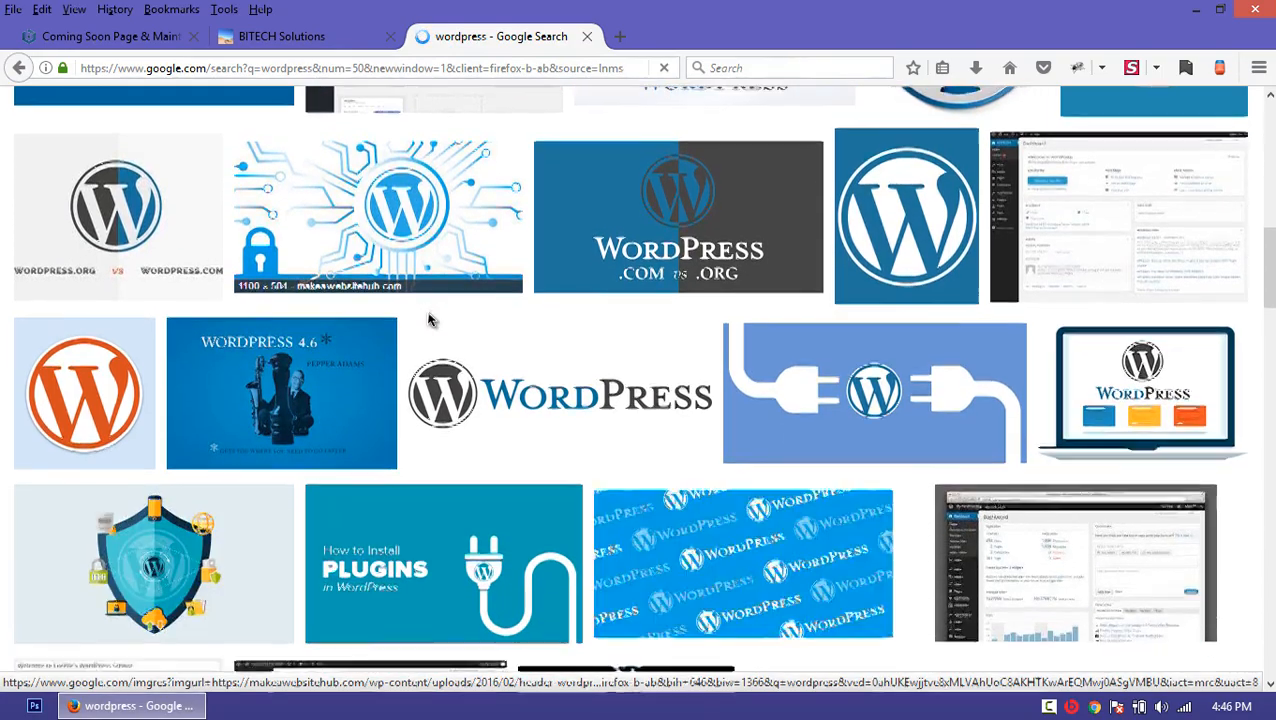
pyautogui.scroll(-4, 428, 312)
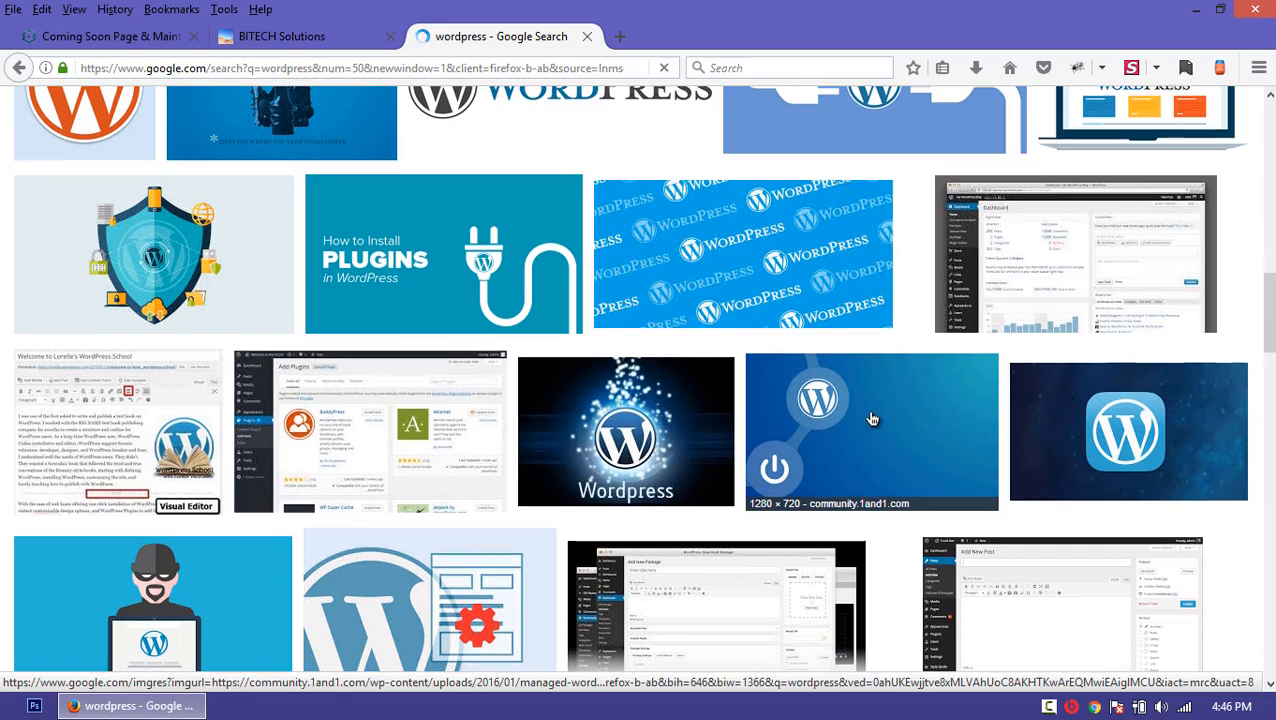
pyautogui.scroll(-4, 840, 350)
pyautogui.scroll(-4, 820, 265)
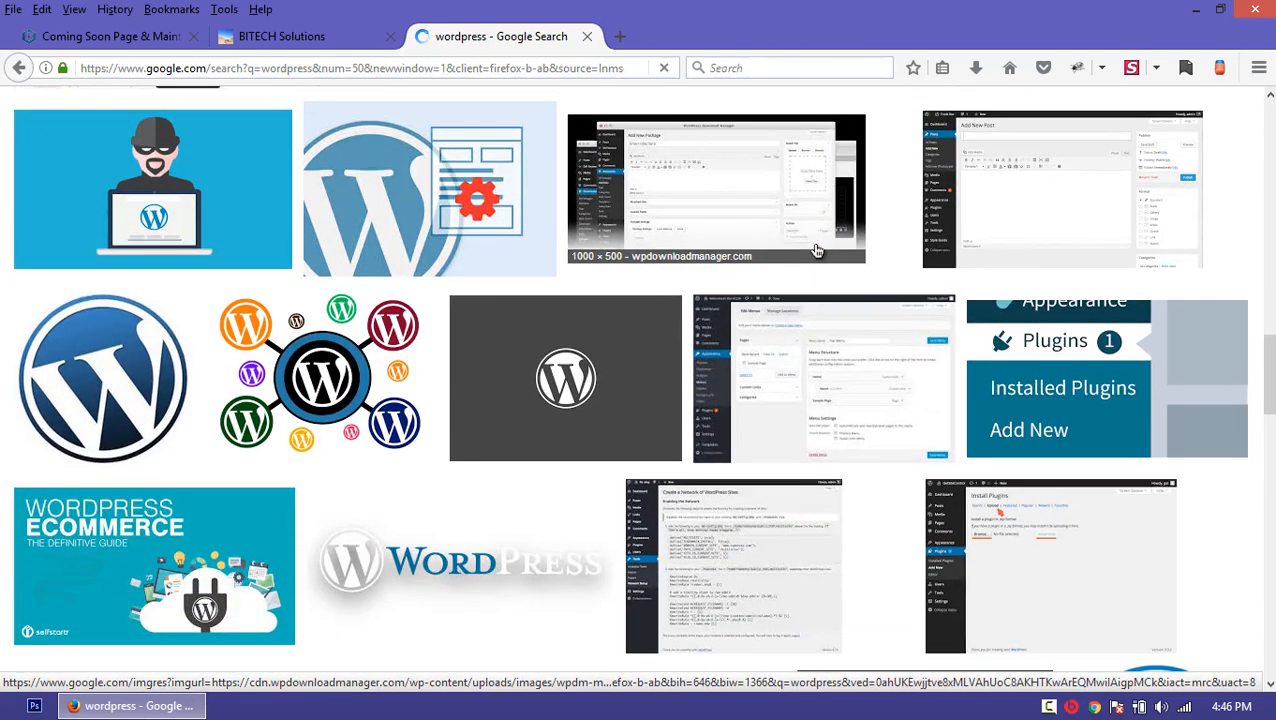
pyautogui.scroll(5, 818, 250)
pyautogui.scroll(2, 818, 260)
# Step: Preview the 1&1 Community and Codeable WordPress images, and open the full-size Codeable image in a new tab
pyautogui.click(820, 305)
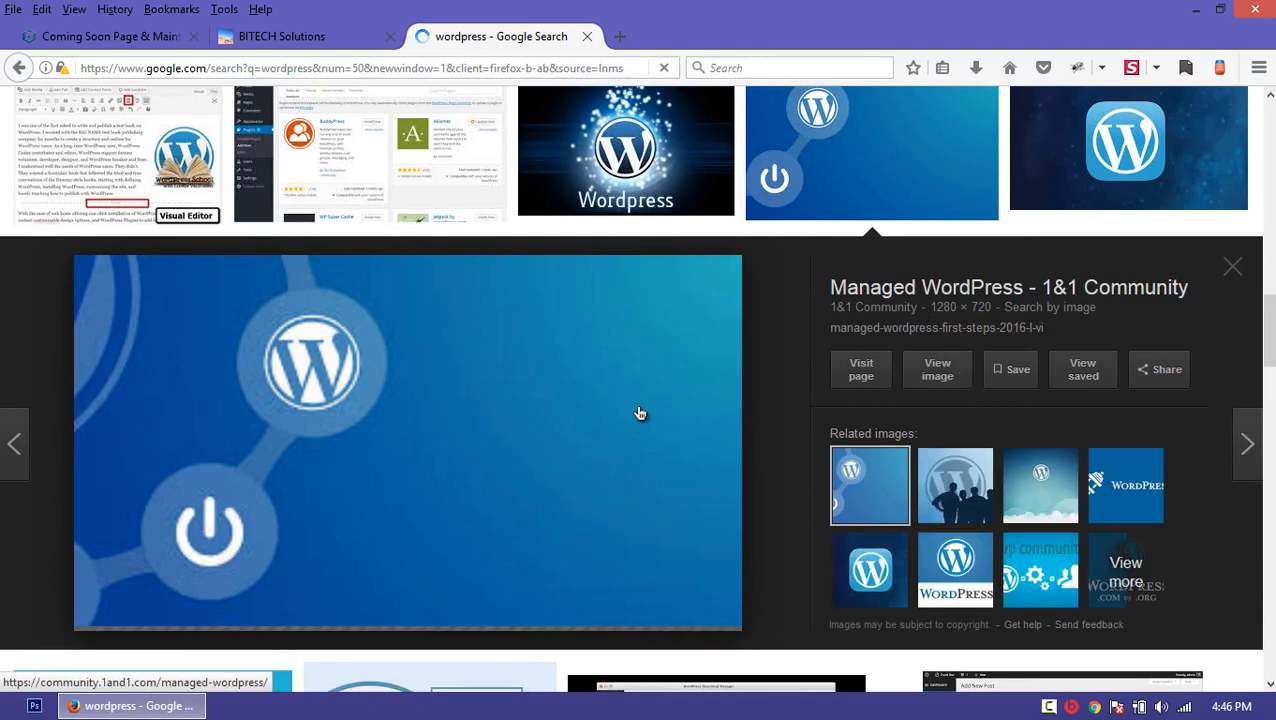
pyautogui.scroll(-5, 650, 410)
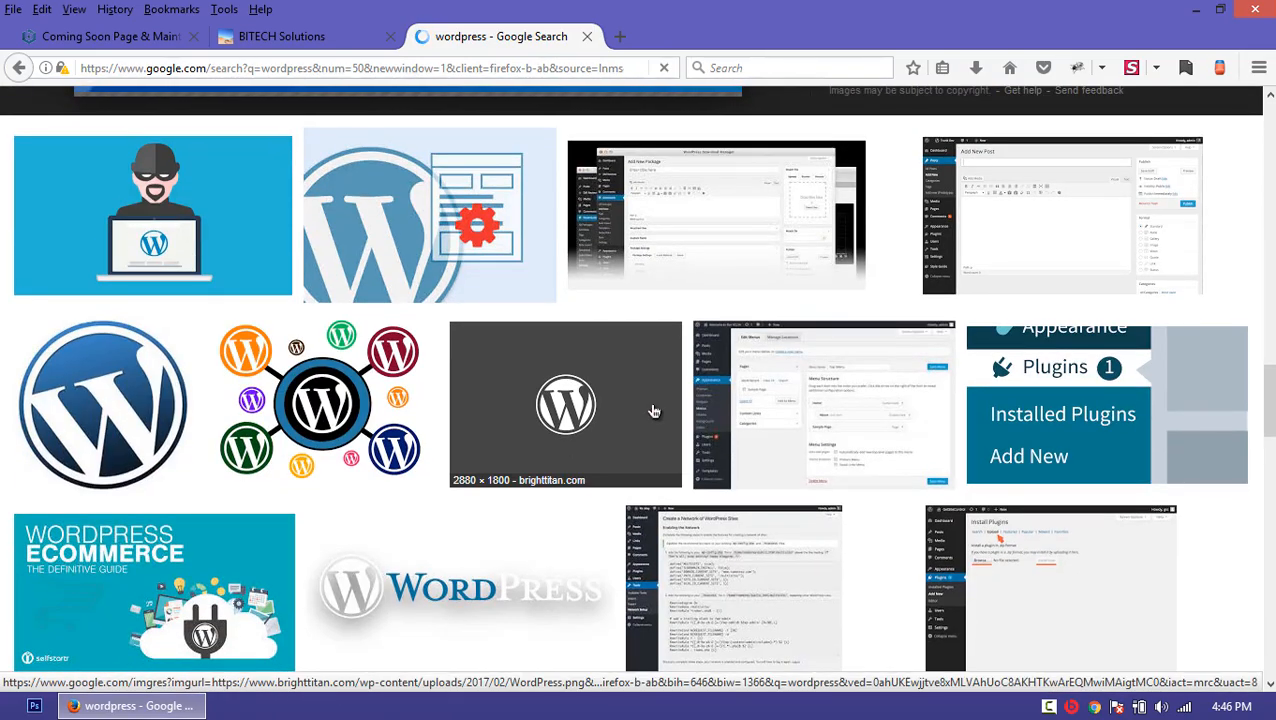
pyautogui.scroll(-3, 652, 410)
pyautogui.scroll(-2, 513, 255)
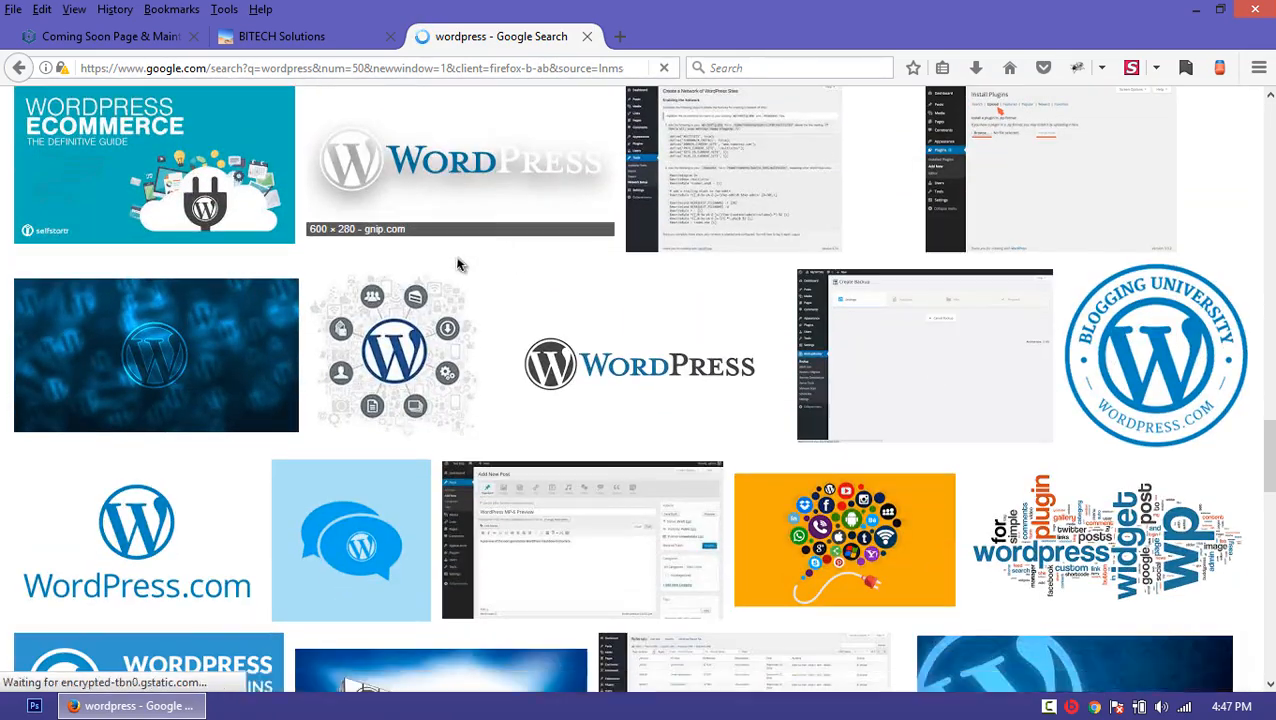
pyautogui.click(155, 338)
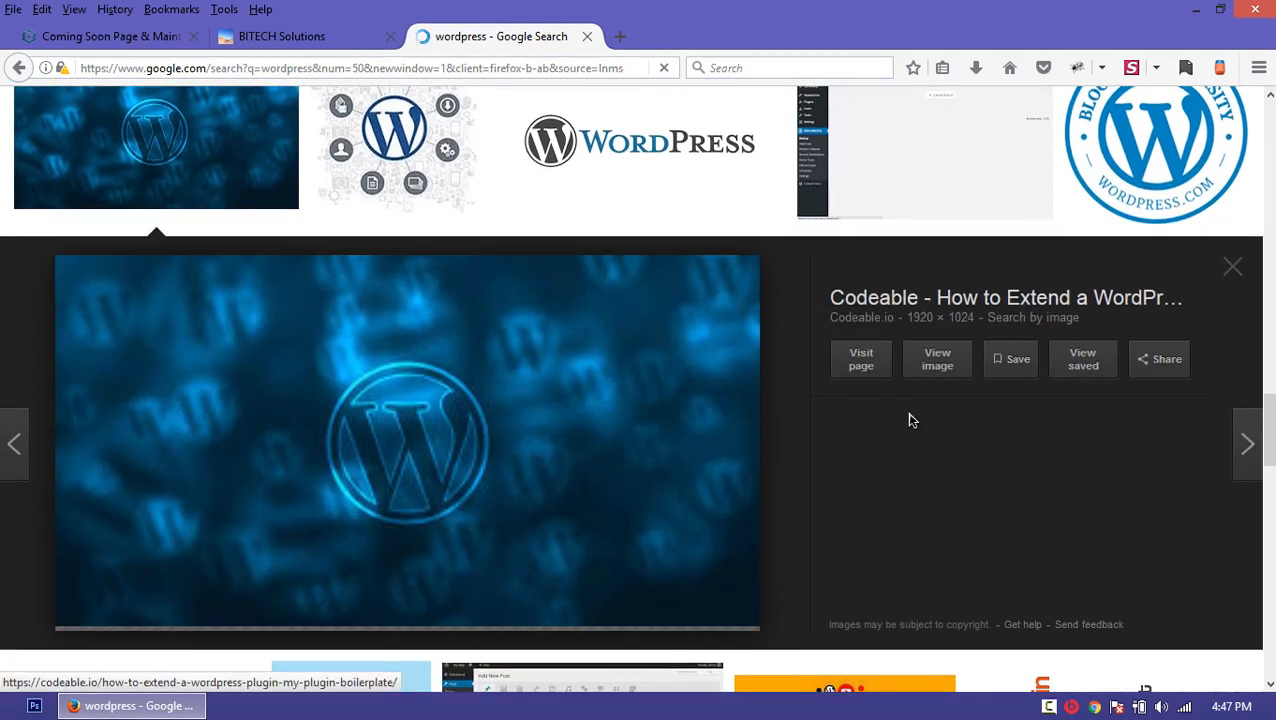
pyautogui.rightClick(937, 360)
pyautogui.click(1030, 376)
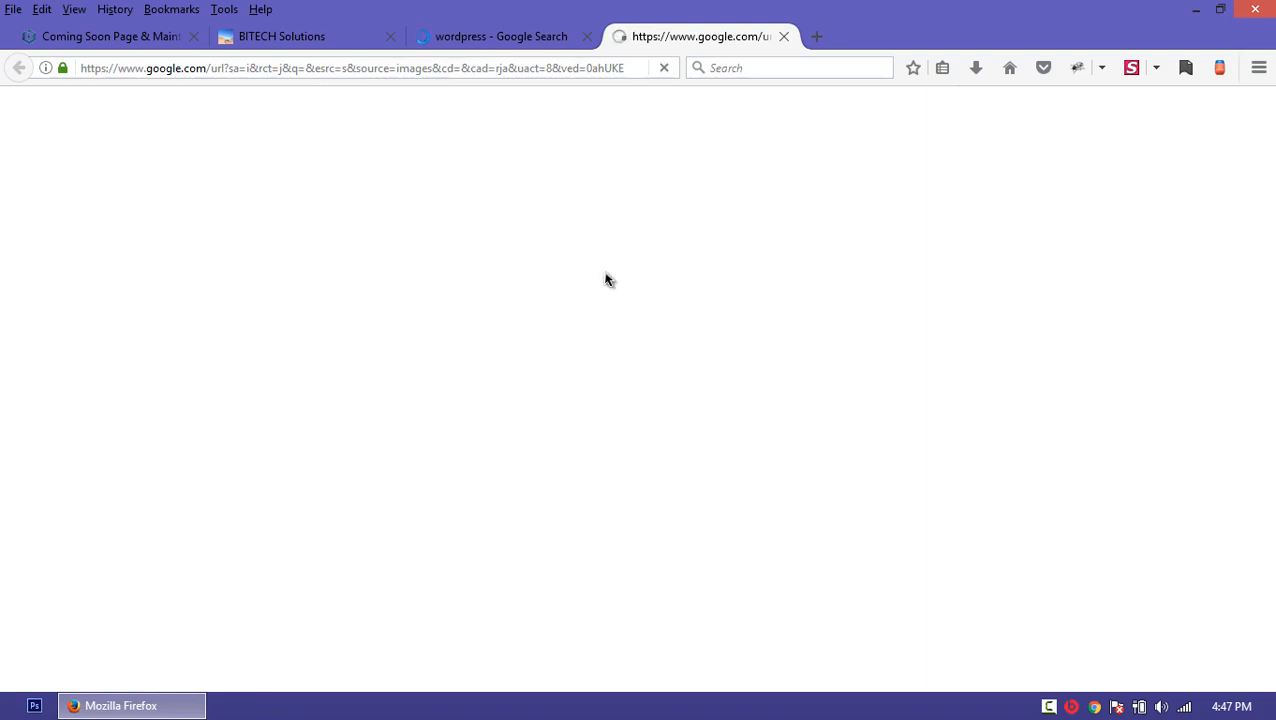
# Step: Preview more blue image results and open the full-size Heart Internet WordPress image in its own tab
pyautogui.click(486, 38)
pyautogui.scroll(-6, 560, 280)
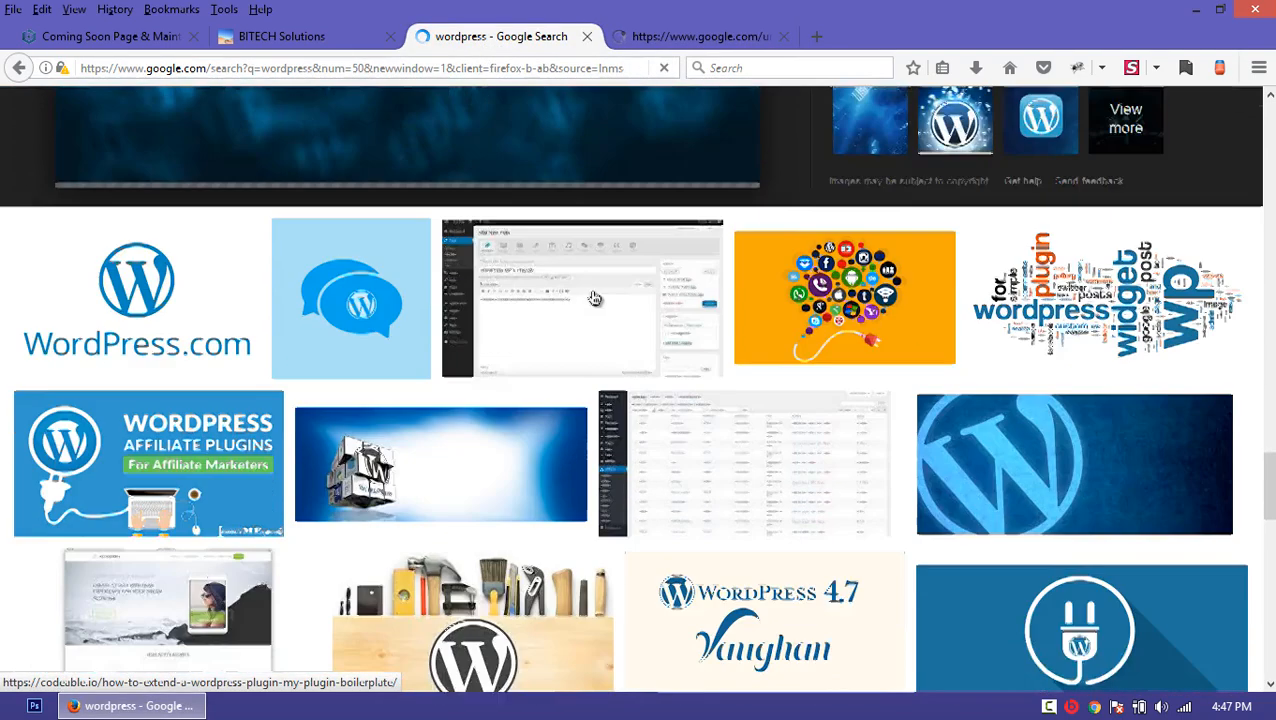
pyautogui.scroll(3, 590, 297)
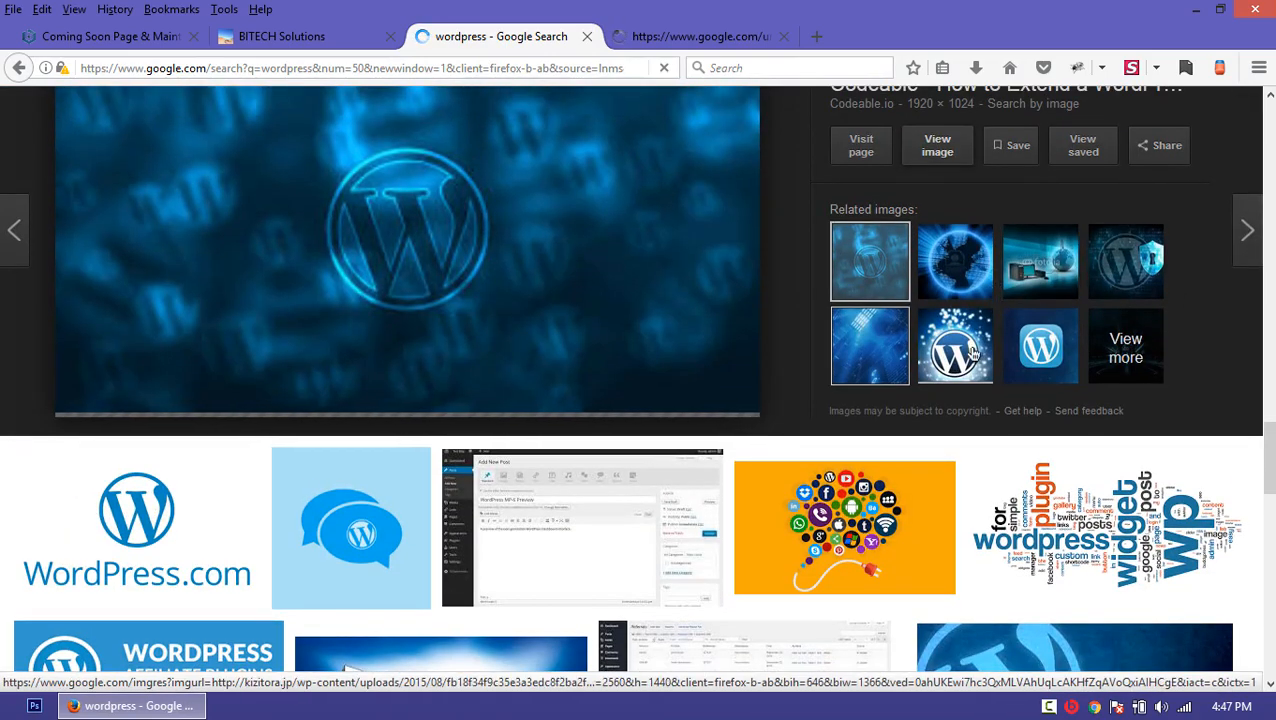
pyautogui.click(870, 345)
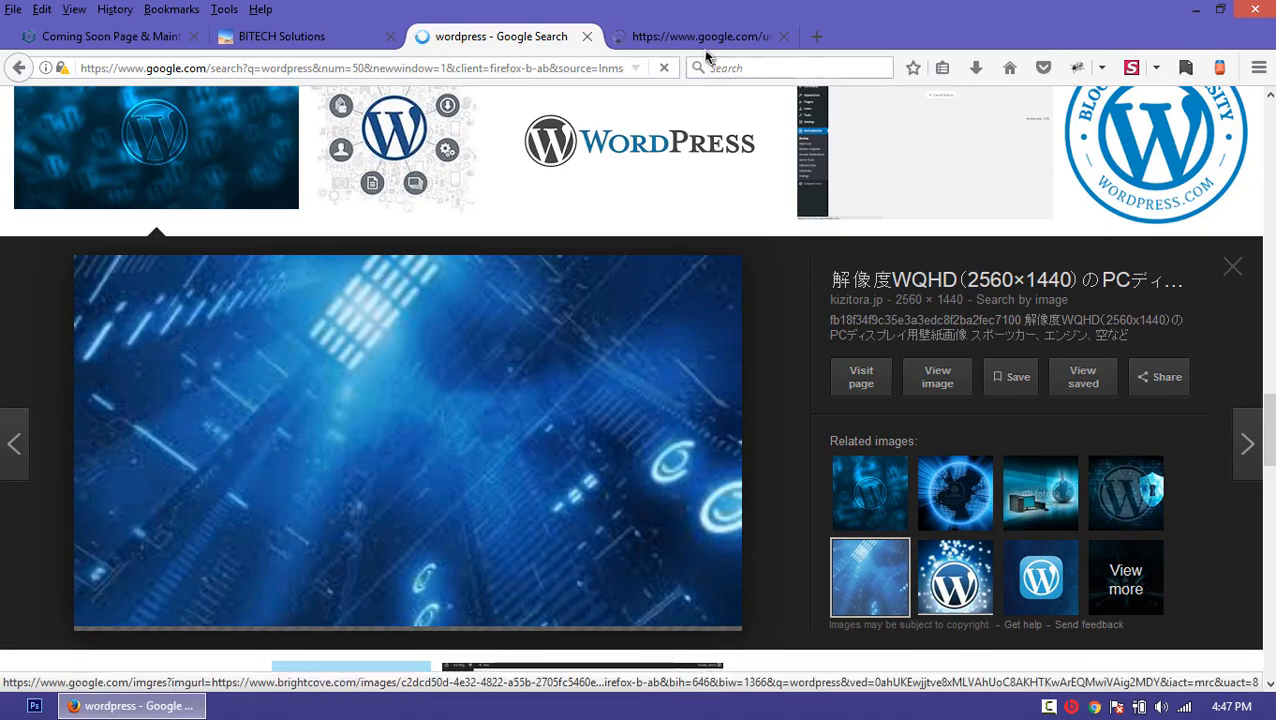
pyautogui.scroll(-4, 778, 273)
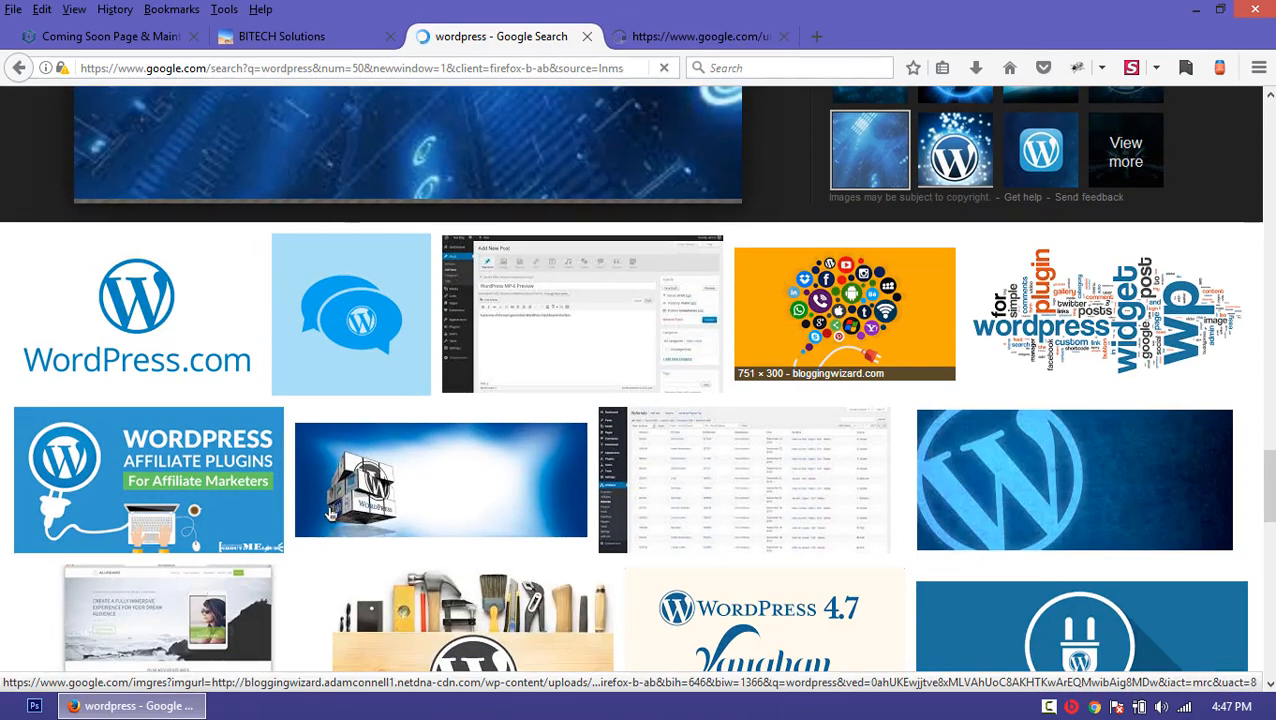
pyautogui.click(1194, 521)
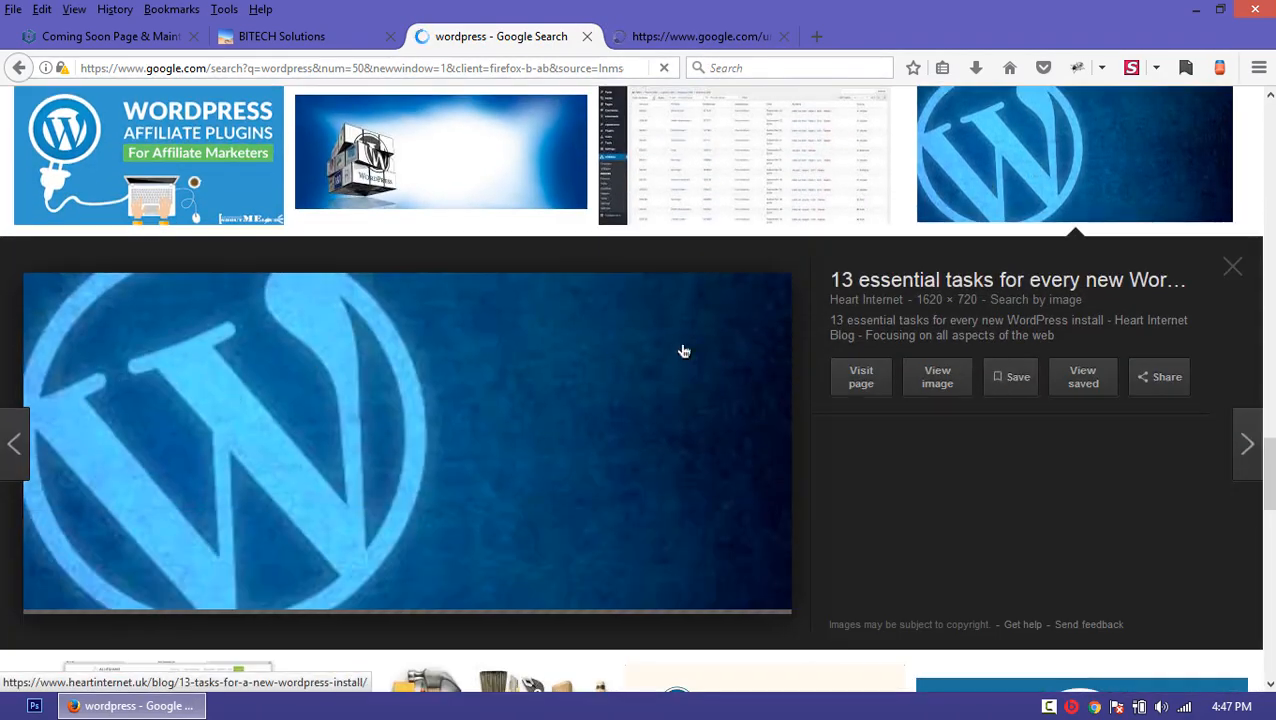
pyautogui.click(937, 377)
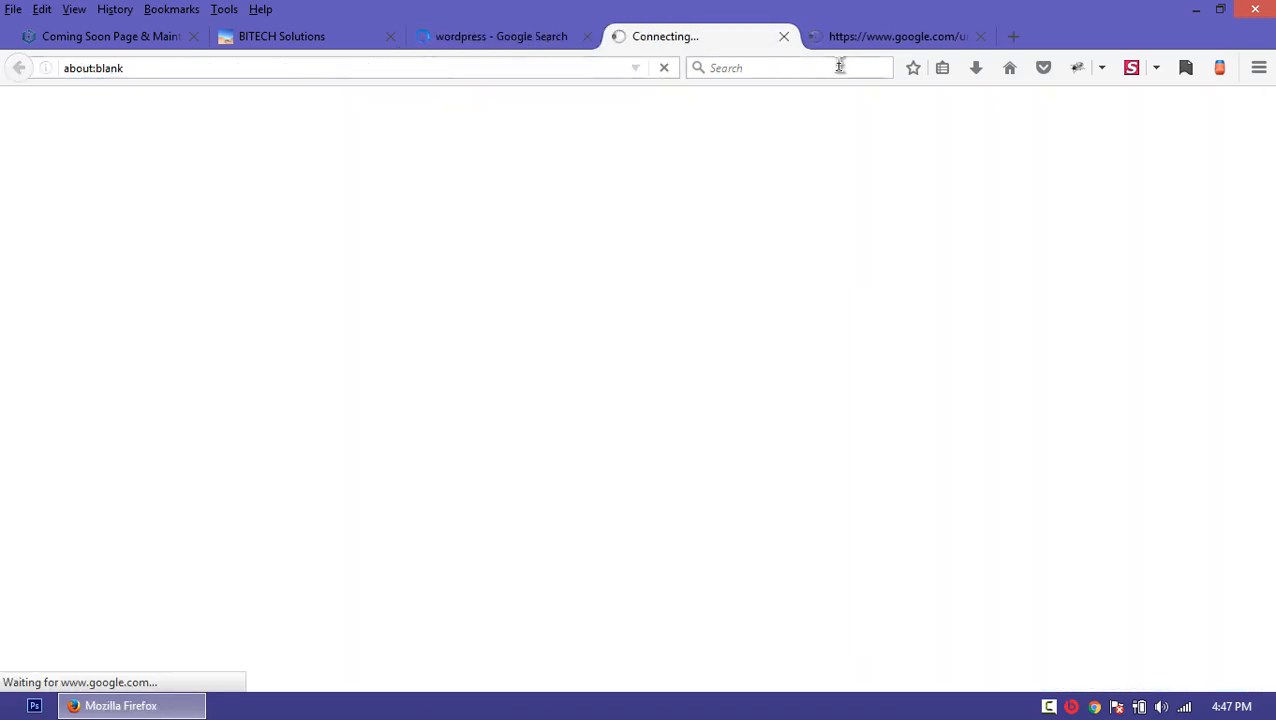
# Step: Save the full-size Codeable WordPress image to the Desktop as the JPEG file wordpress-581849_1920
pyautogui.click(845, 46)
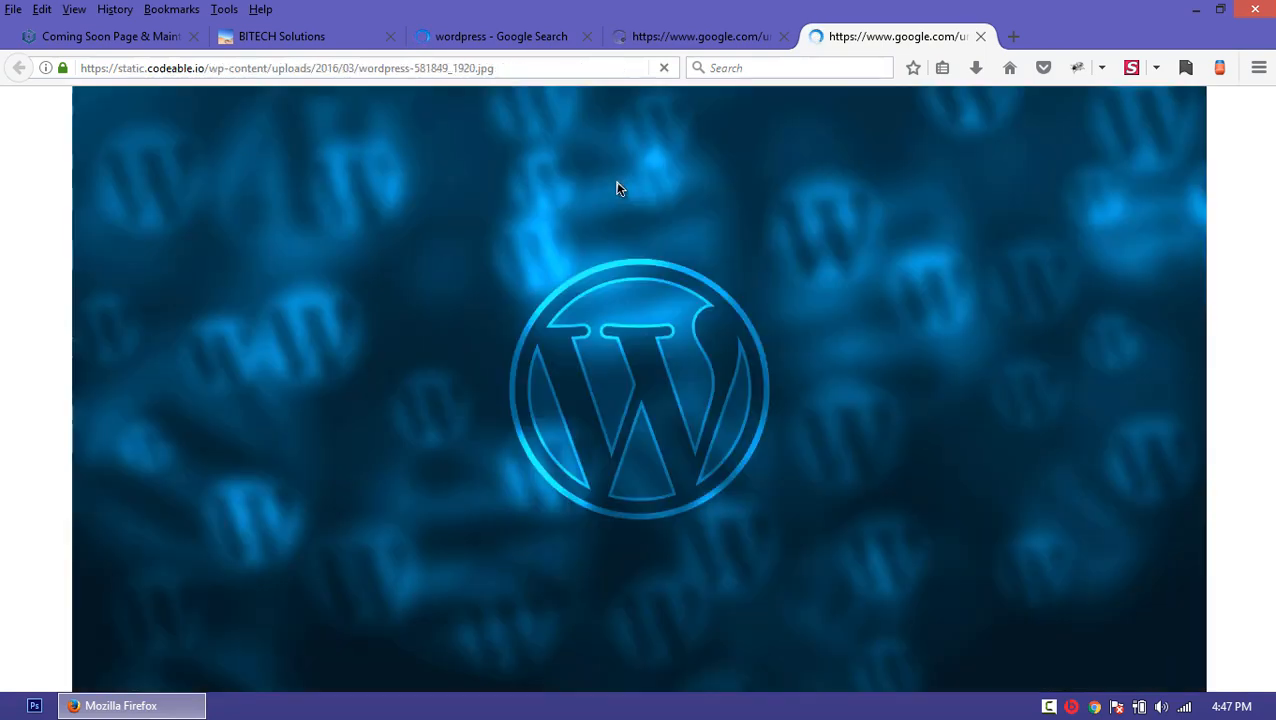
pyautogui.rightClick(610, 196)
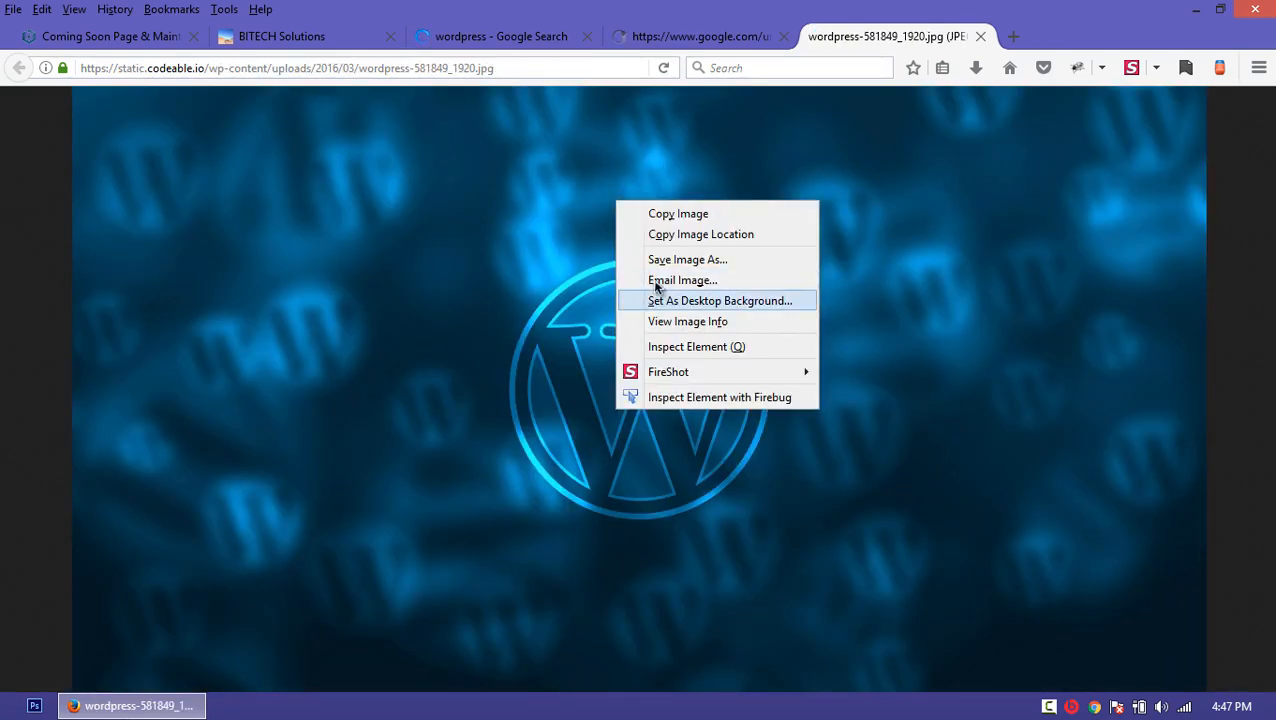
pyautogui.click(663, 260)
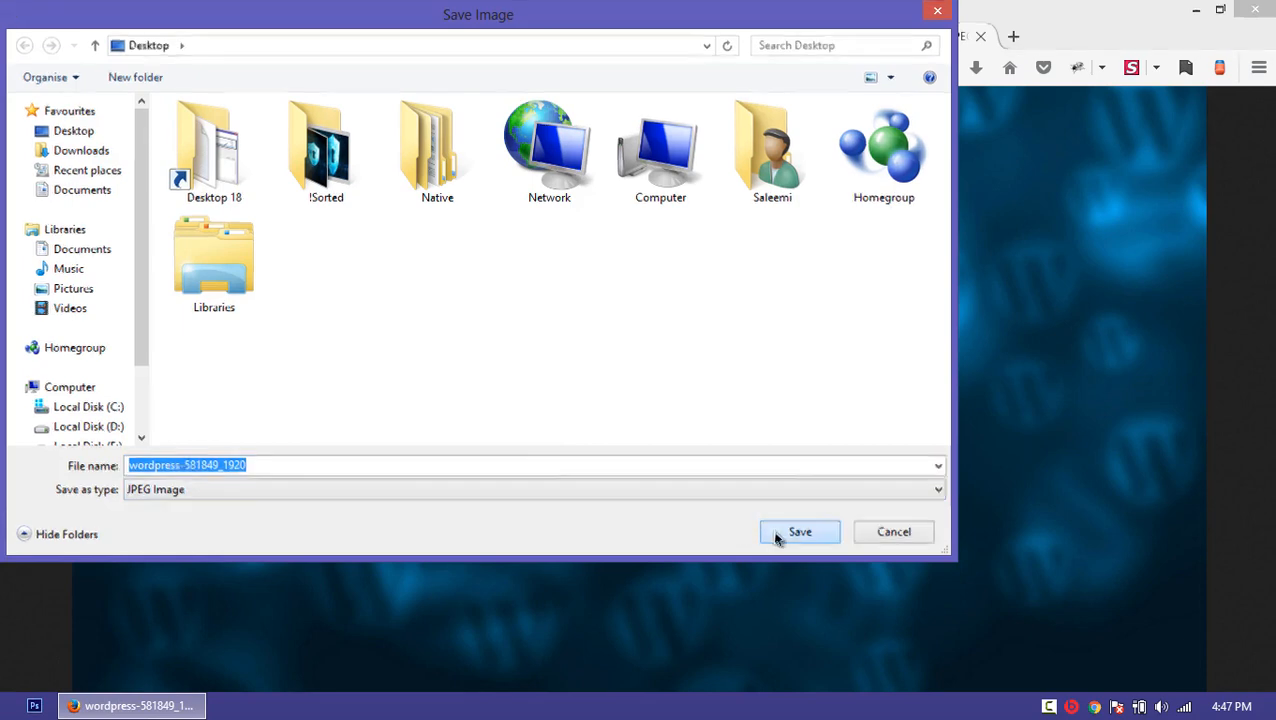
pyautogui.click(775, 533)
# Step: Upload the saved WordPress picture to the media library and insert it into the plugin's Background Image setting
pyautogui.click(110, 36)
pyautogui.click(797, 370)
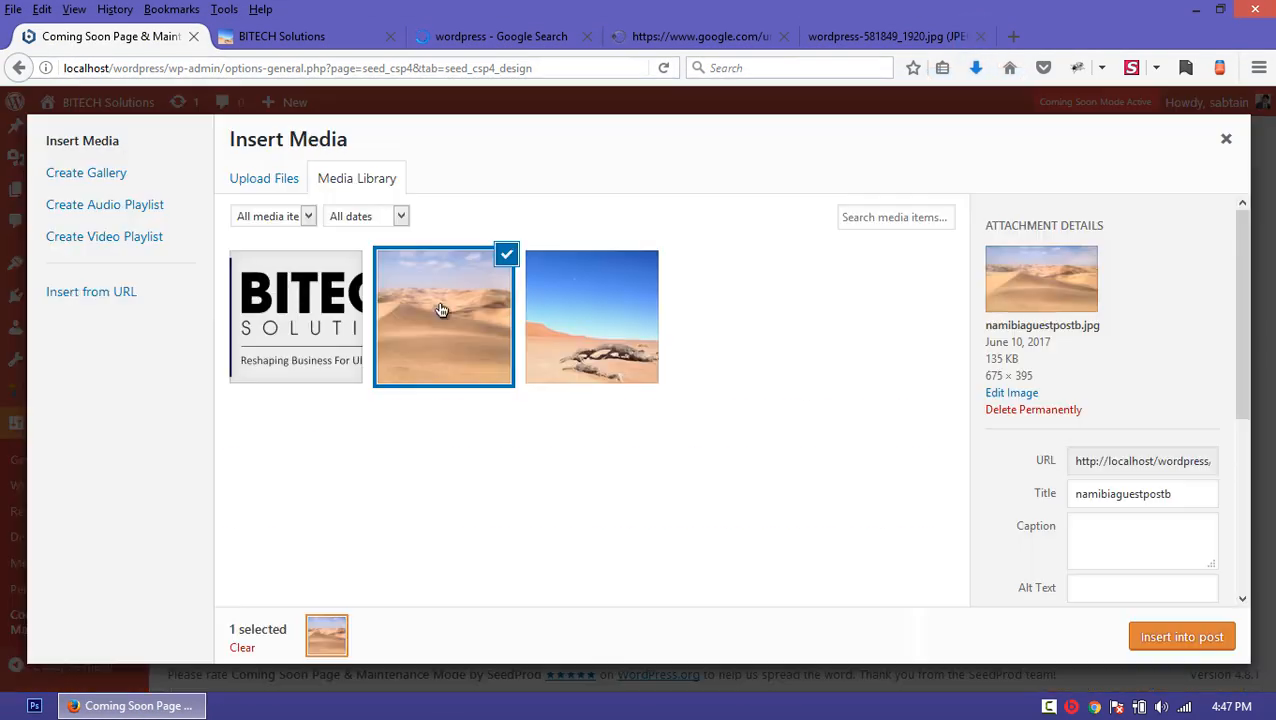
pyautogui.click(248, 186)
pyautogui.click(721, 419)
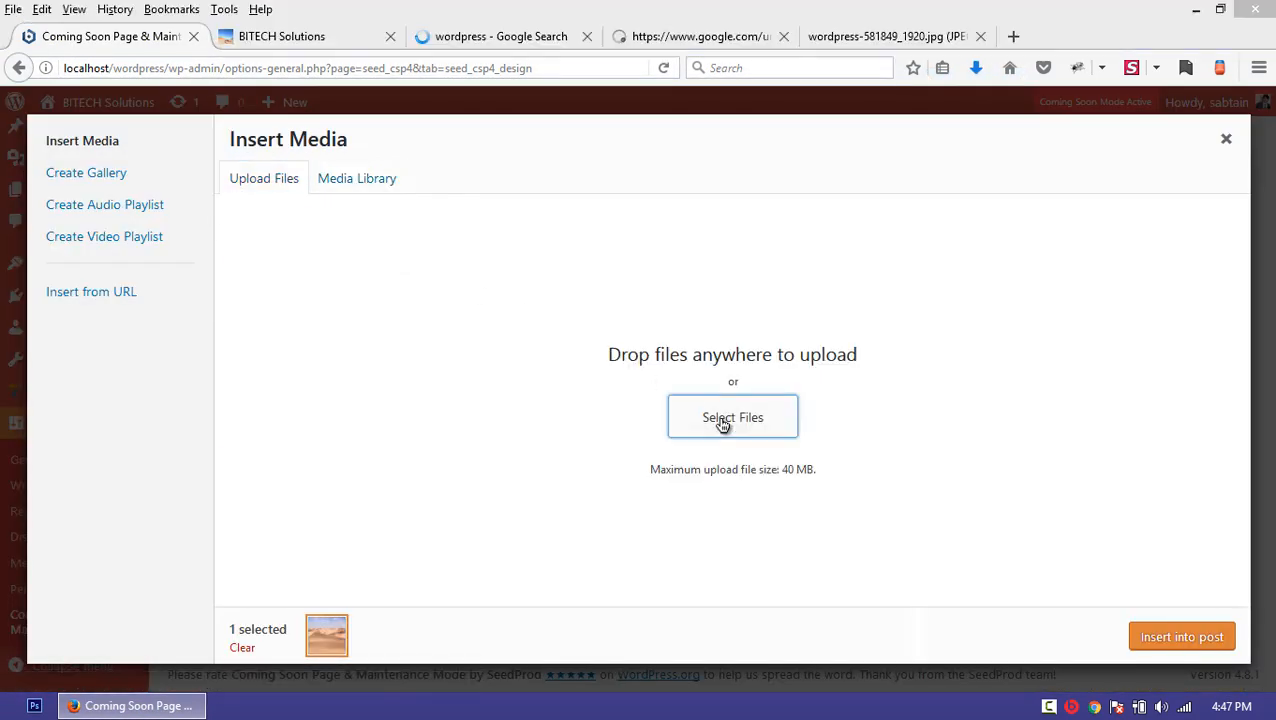
pyautogui.click(238, 168)
pyautogui.doubleClick(238, 168)
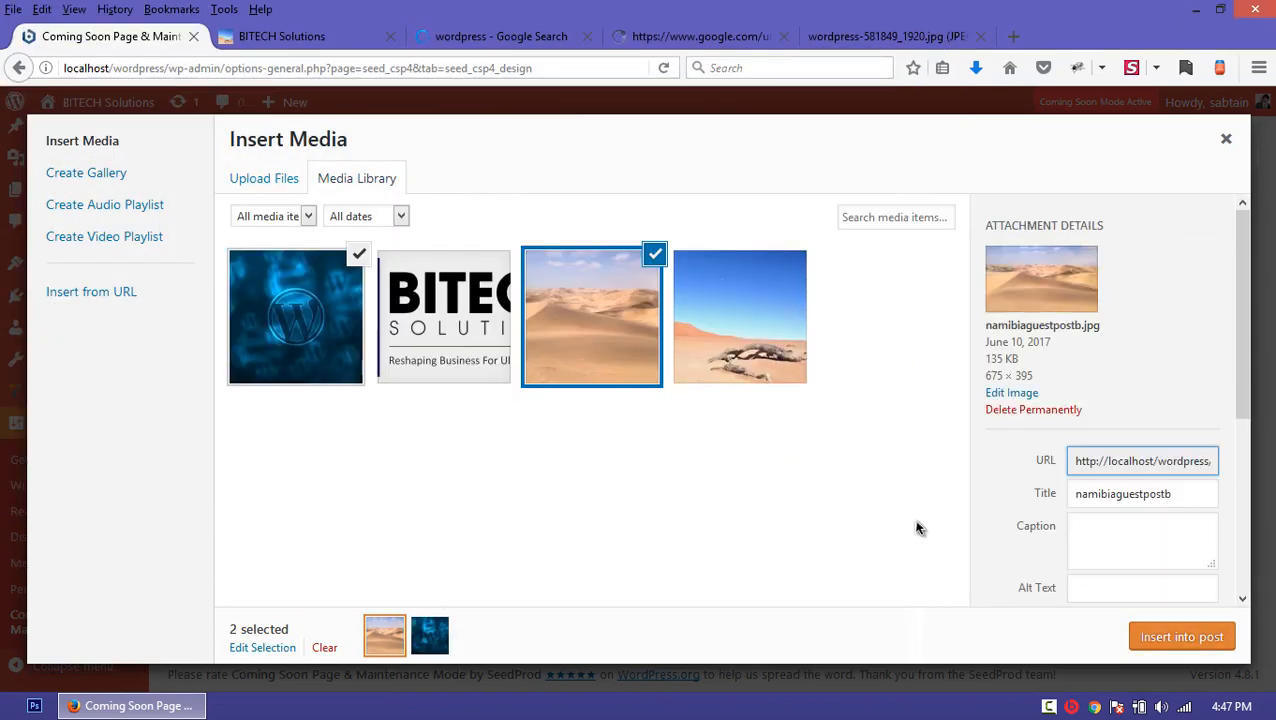
pyautogui.click(1170, 645)
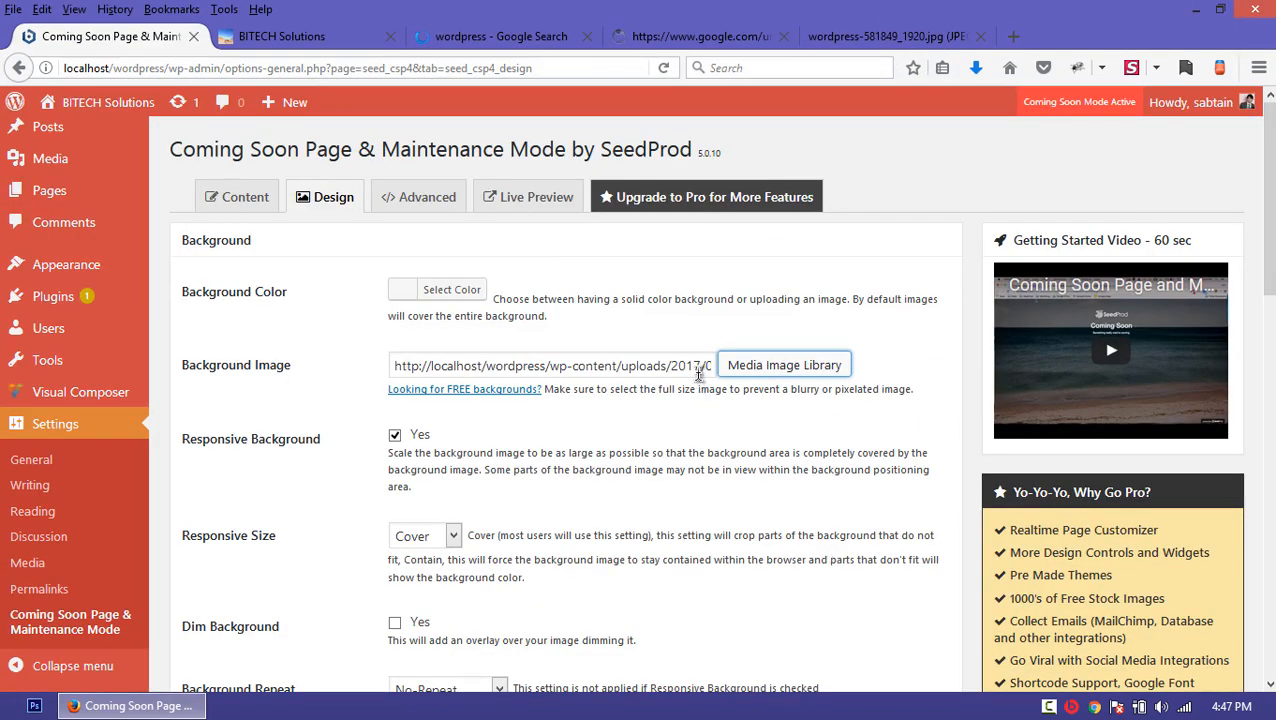
# Step: Look at the Responsive Background setting and the Responsive Size choices, leaving the size on Cover
pyautogui.scroll(-2, 483, 428)
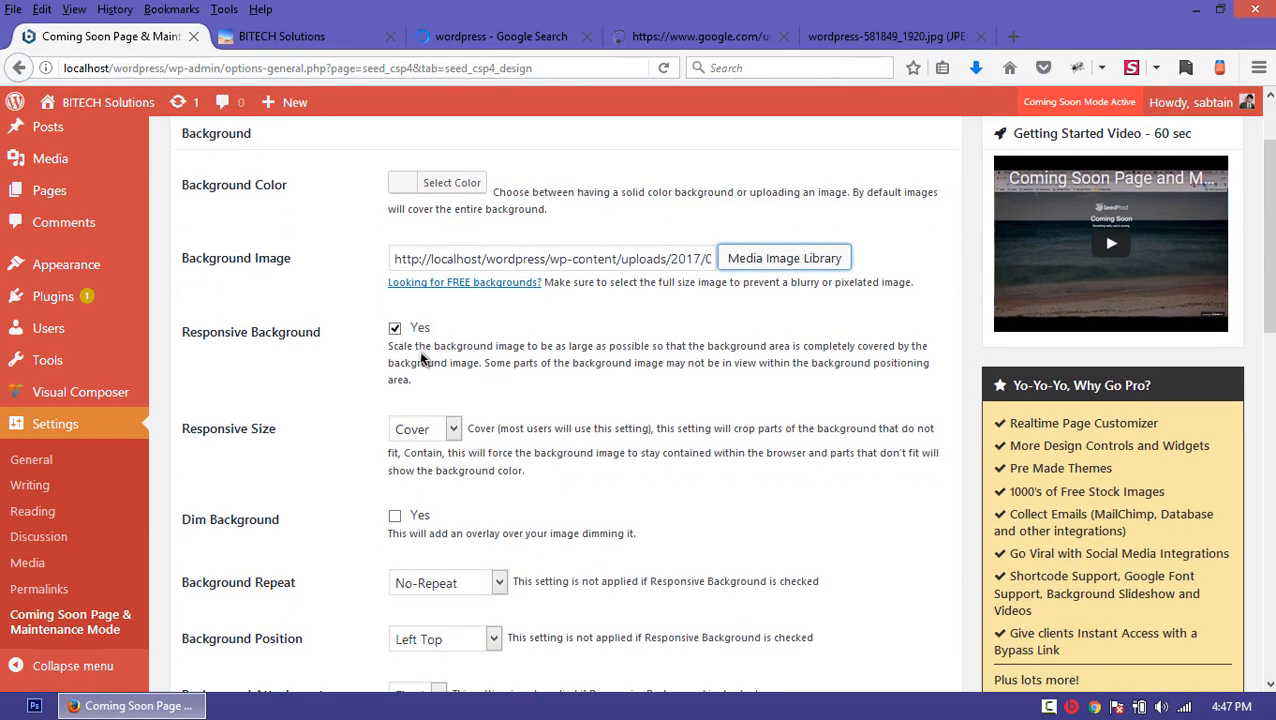
pyautogui.scroll(-2, 425, 360)
pyautogui.click(433, 326)
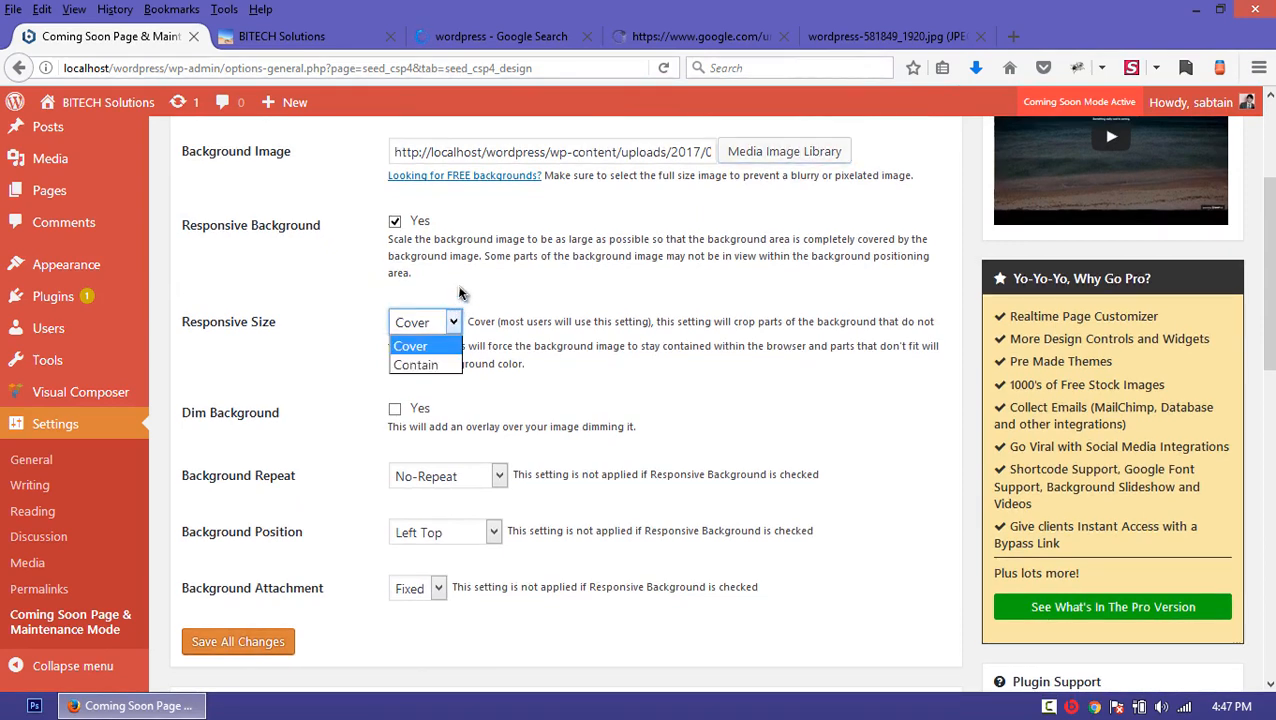
pyautogui.click(460, 289)
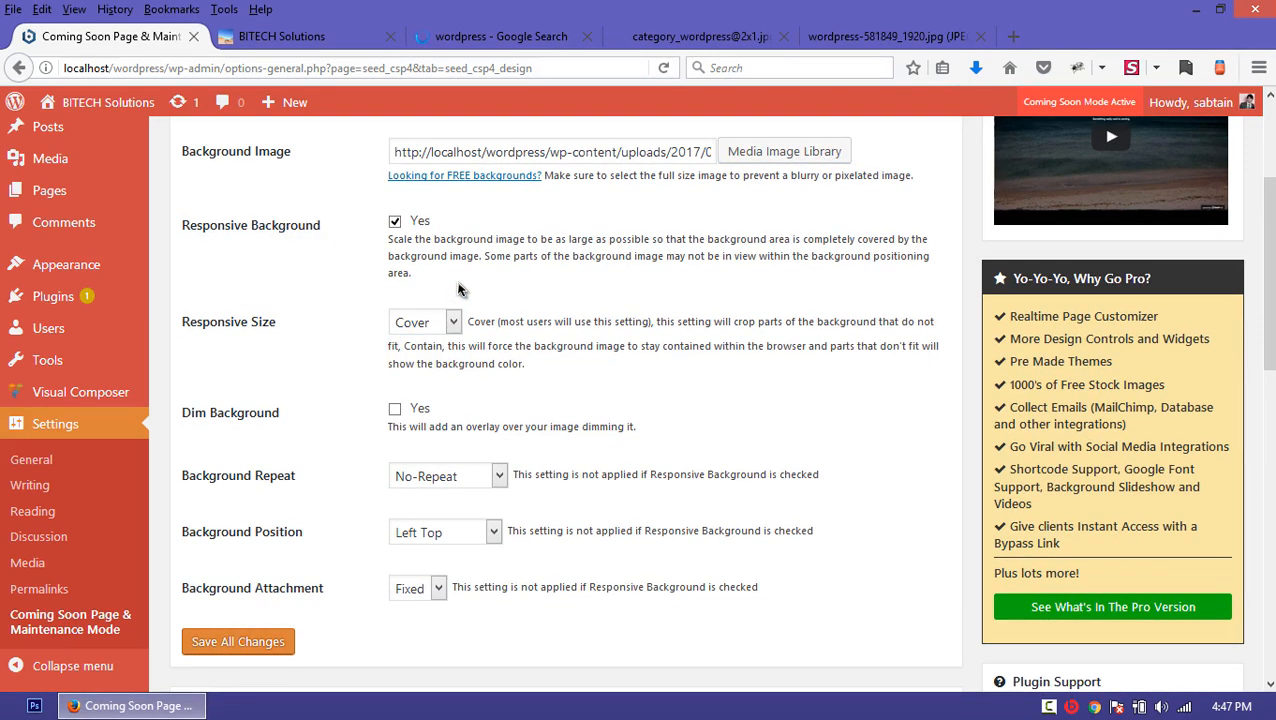
# Step: View the full-size WordPress picture again and examine the Background Repeat options in the plugin's Design settings
pyautogui.click(838, 37)
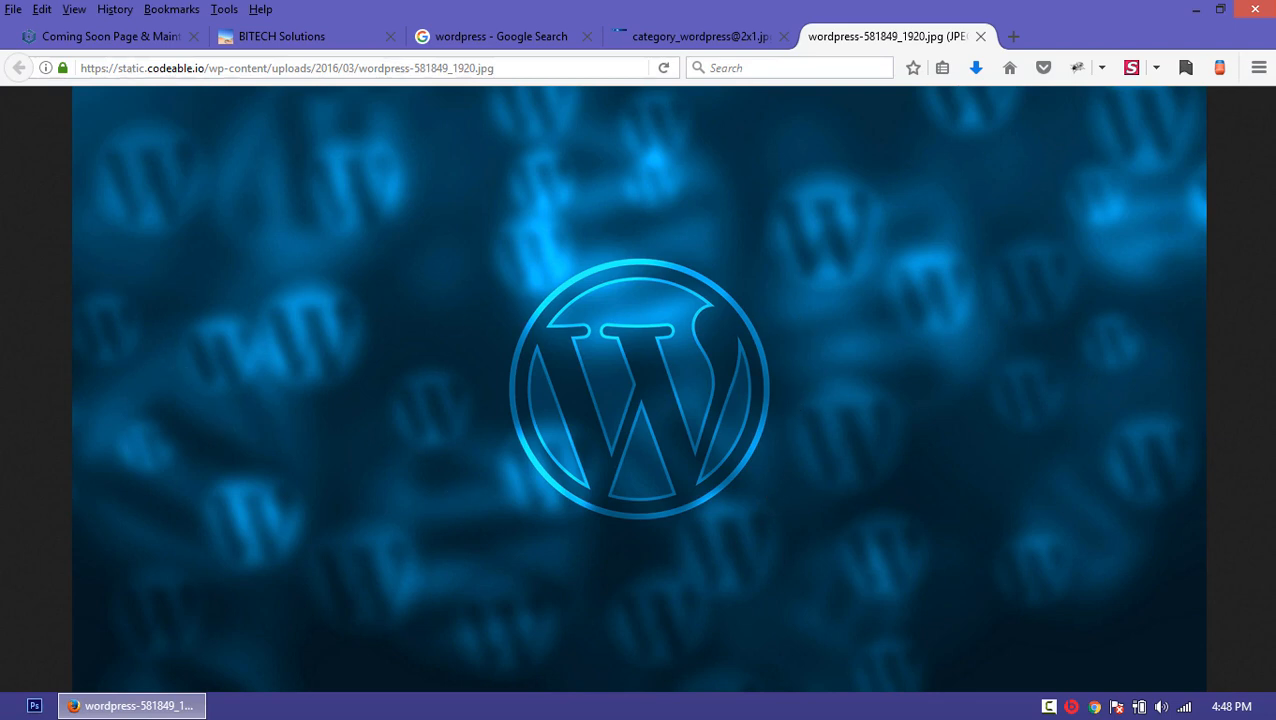
pyautogui.click(88, 39)
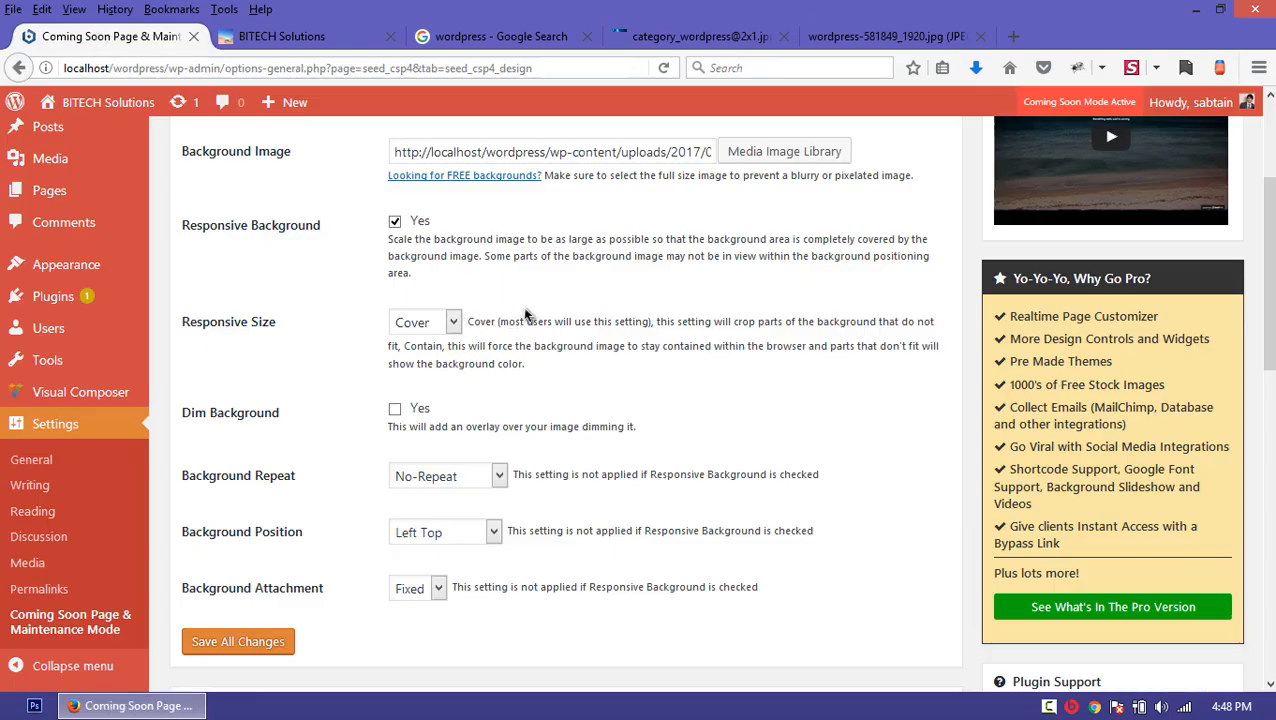
pyautogui.scroll(2, 572, 289)
pyautogui.scroll(-2, 433, 447)
pyautogui.scroll(-2, 476, 390)
pyautogui.click(478, 372)
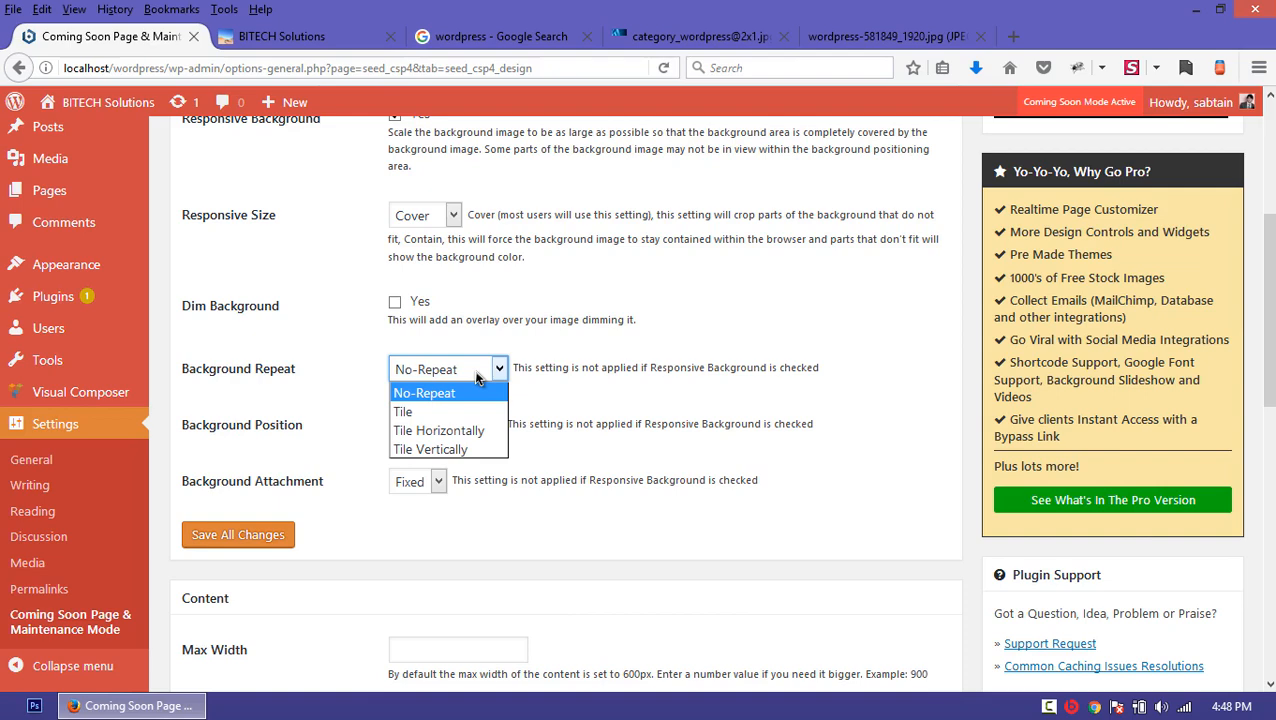
# Step: Search Google Images for "abstract wall" in a new tab and browse the pictures
pyautogui.click(913, 37)
pyautogui.click(1013, 36)
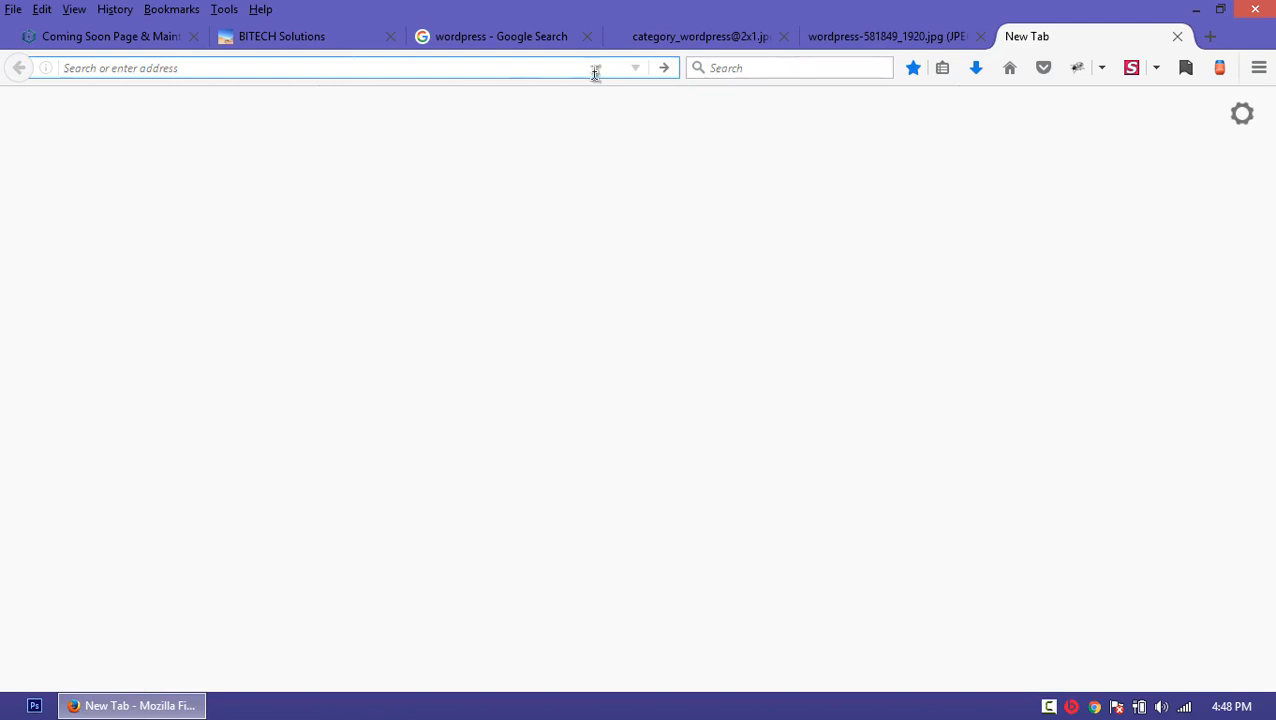
pyautogui.write('abstract')
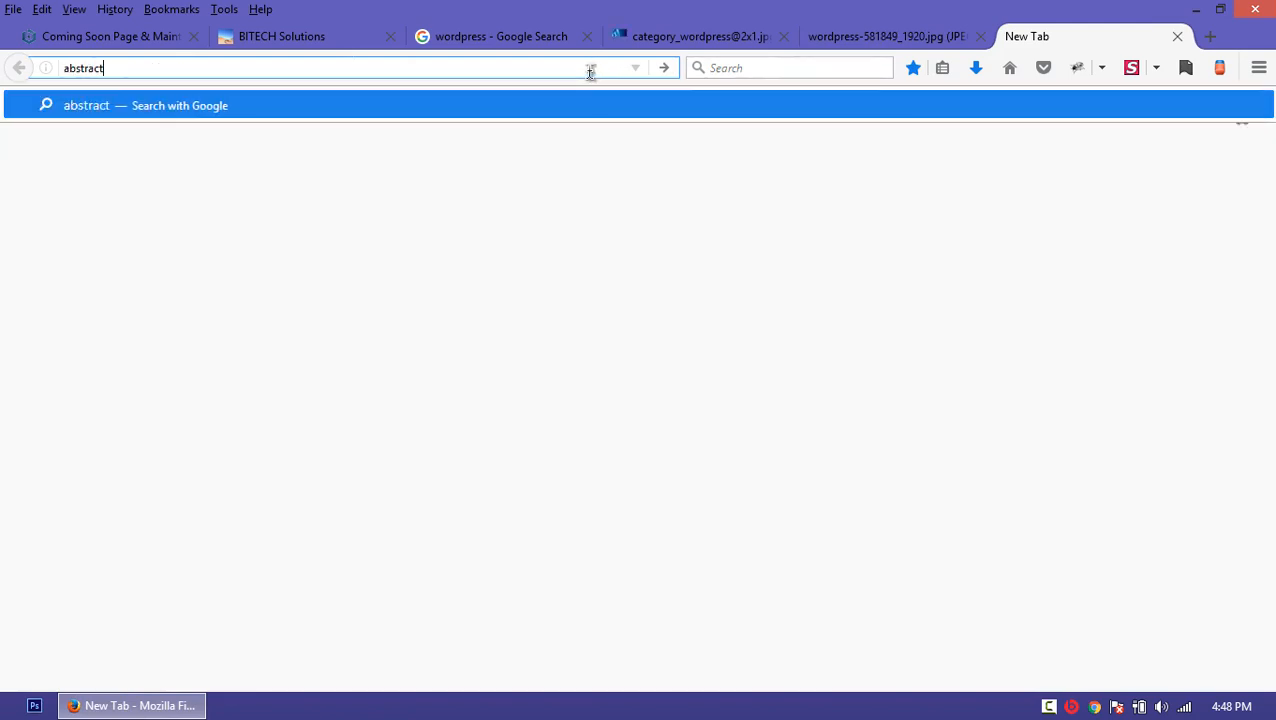
pyautogui.write(' wall')
pyautogui.press('Return')
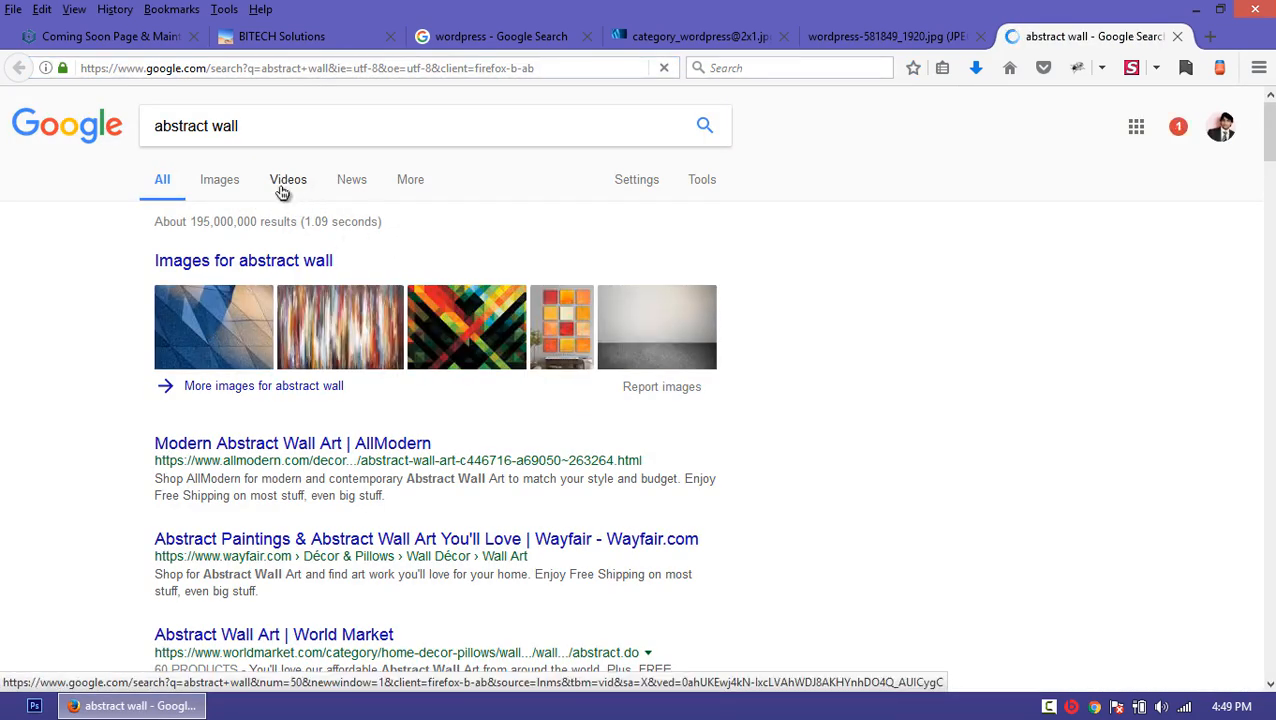
pyautogui.click(212, 182)
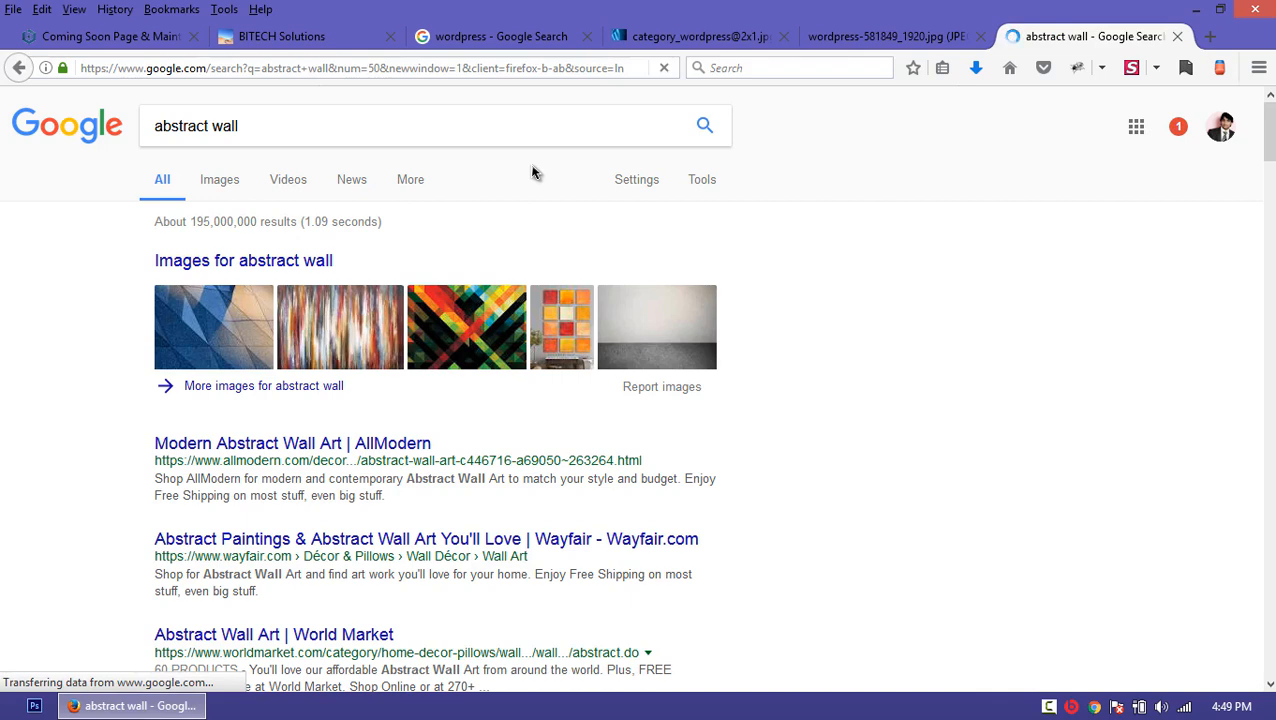
pyautogui.click(192, 330)
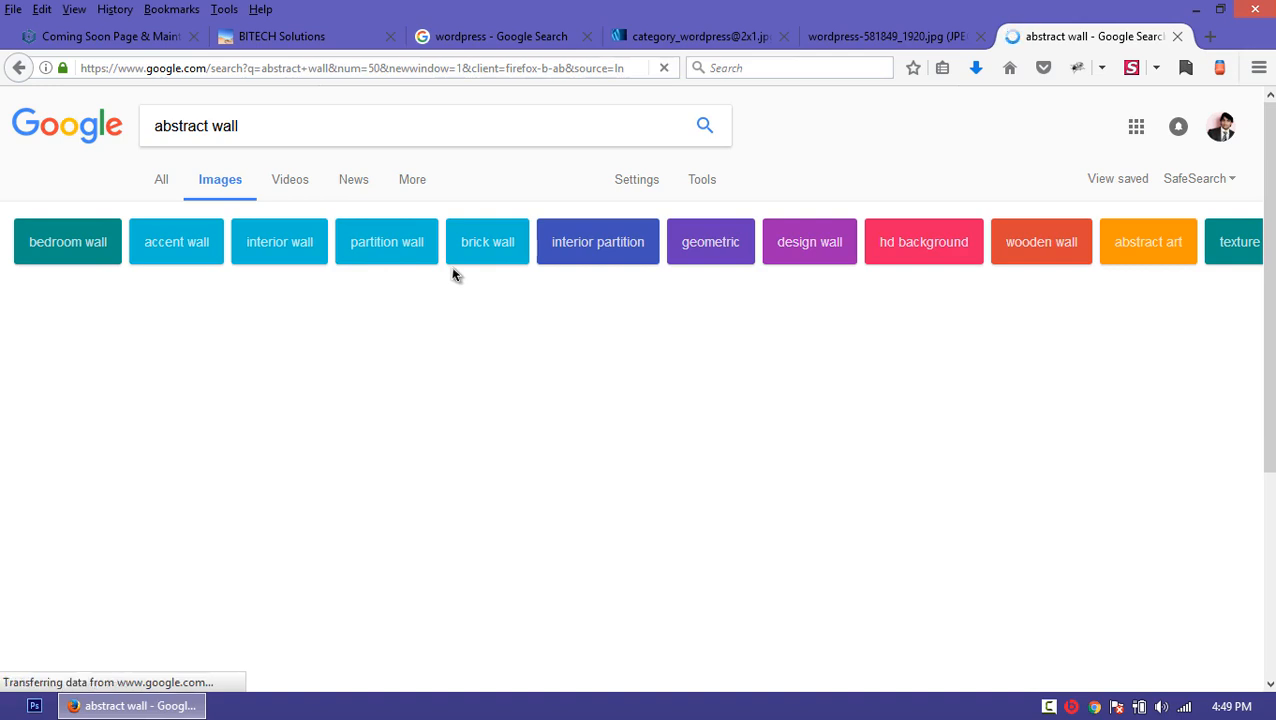
pyautogui.scroll(-4, 441, 282)
pyautogui.scroll(4, 441, 282)
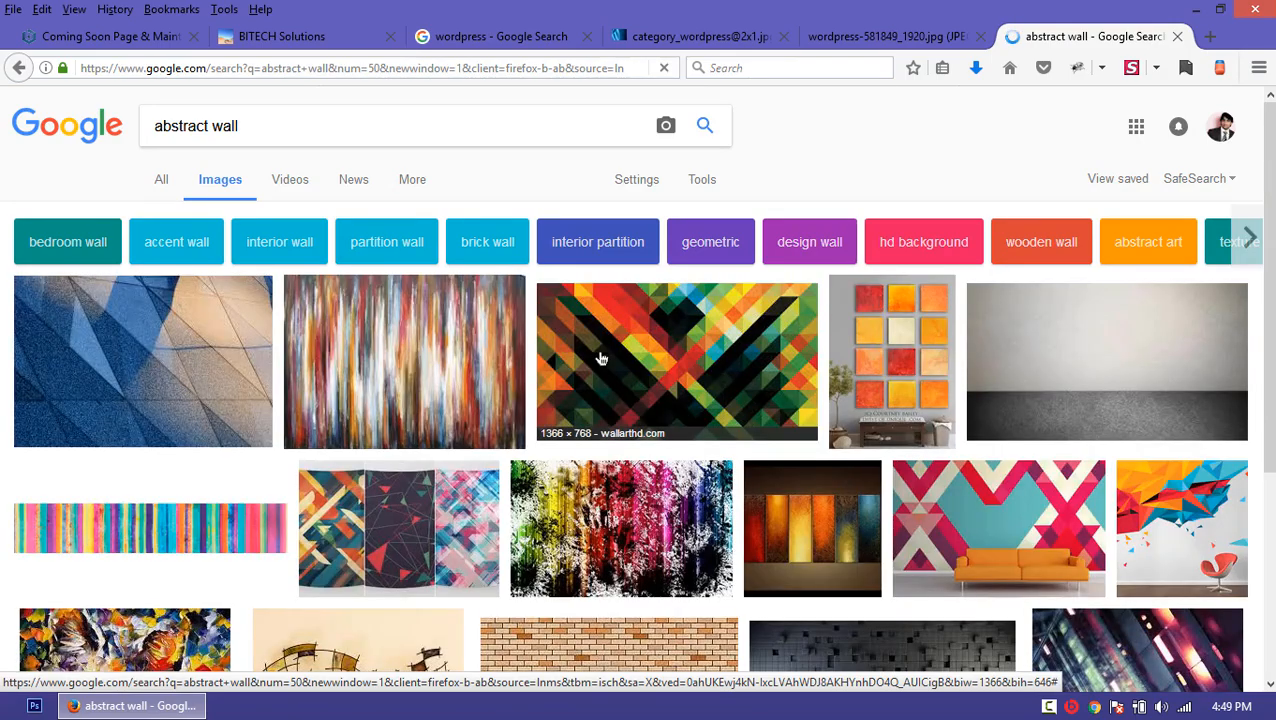
pyautogui.scroll(-2, 612, 350)
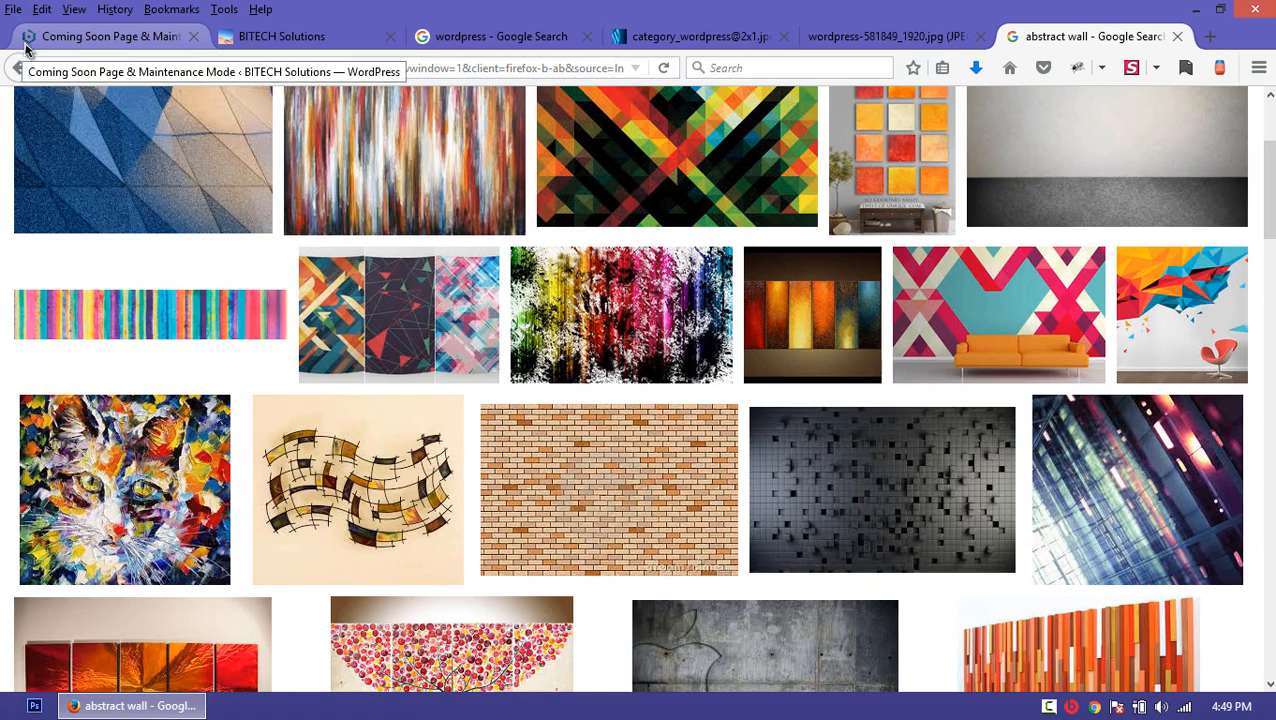
# Step: Return to the plugin's Design settings, review the Background Repeat choices and keep No-Repeat
pyautogui.click(70, 32)
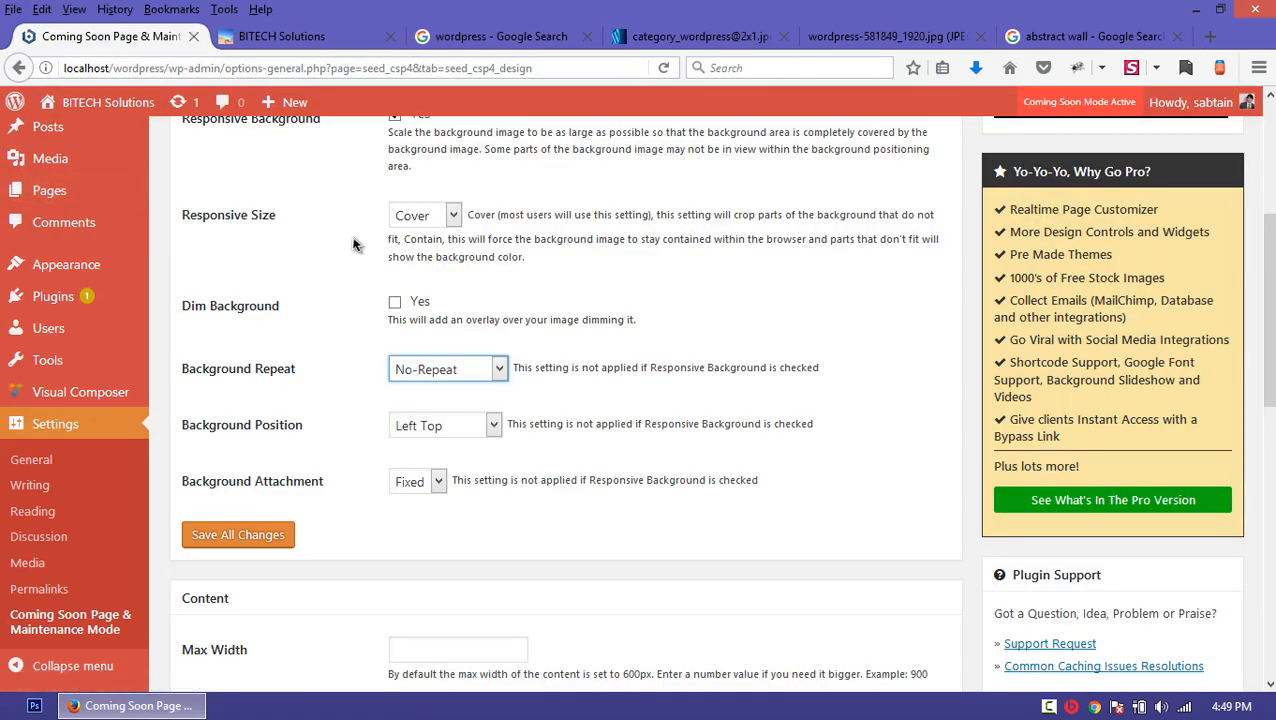
pyautogui.click(429, 370)
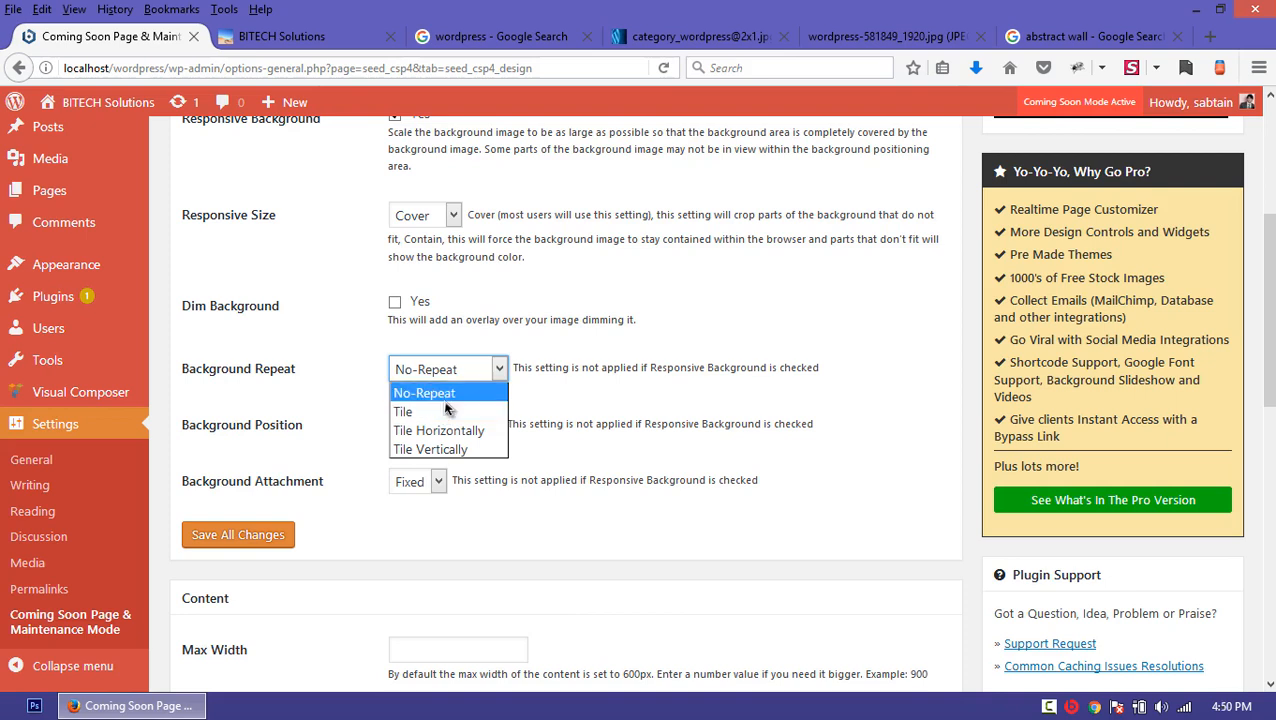
pyautogui.click(446, 396)
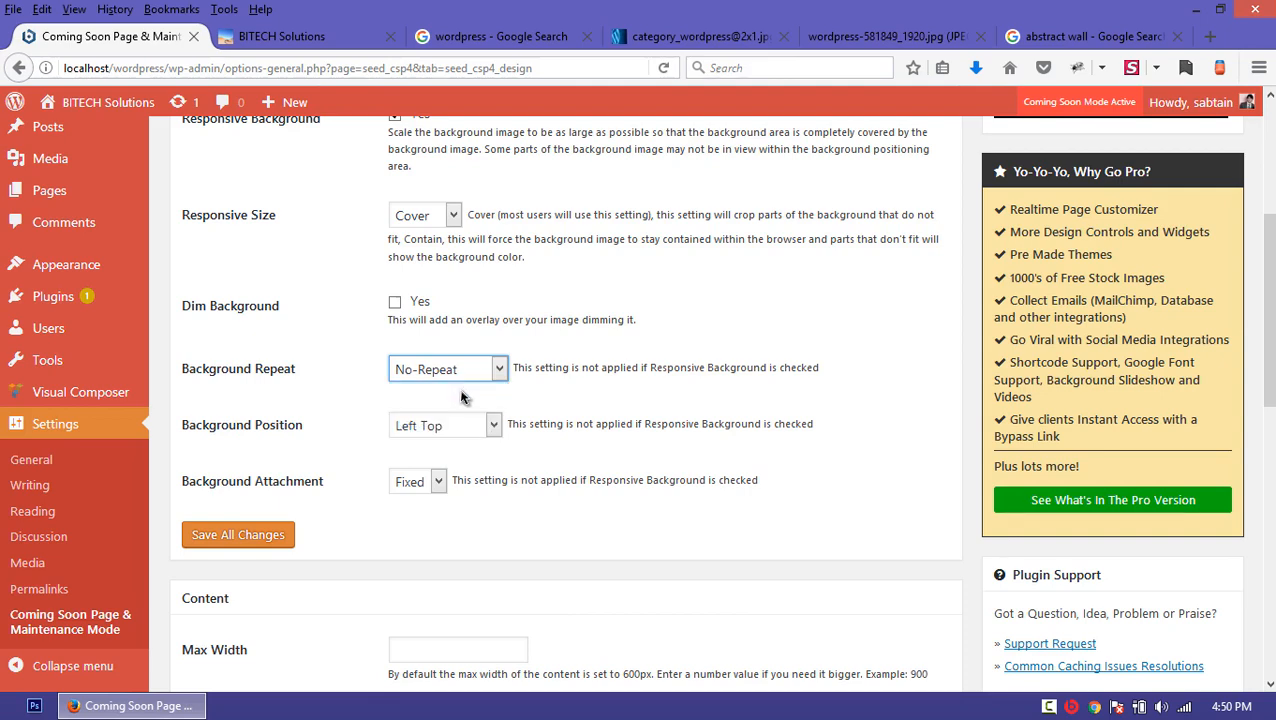
# Step: Review the background placement choices and set Background Position to Center Center, keeping Background Repeat on No-Repeat
pyautogui.scroll(-2, 448, 421)
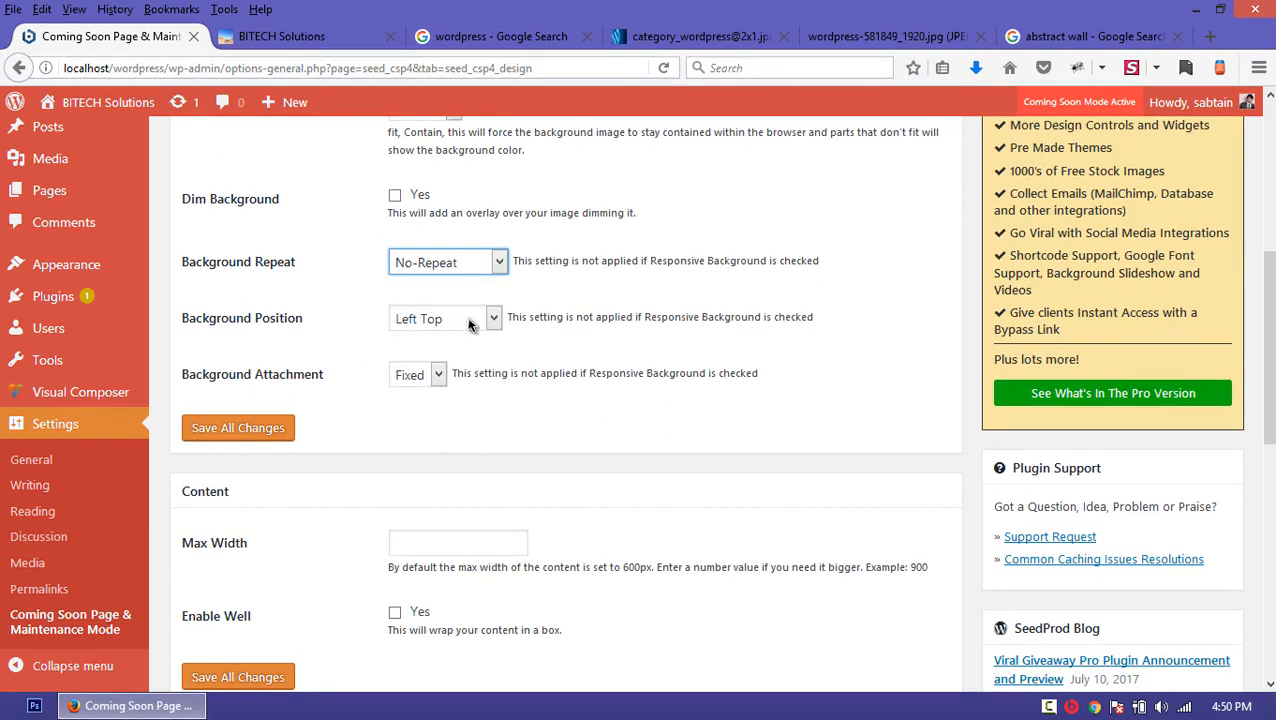
pyautogui.click(469, 325)
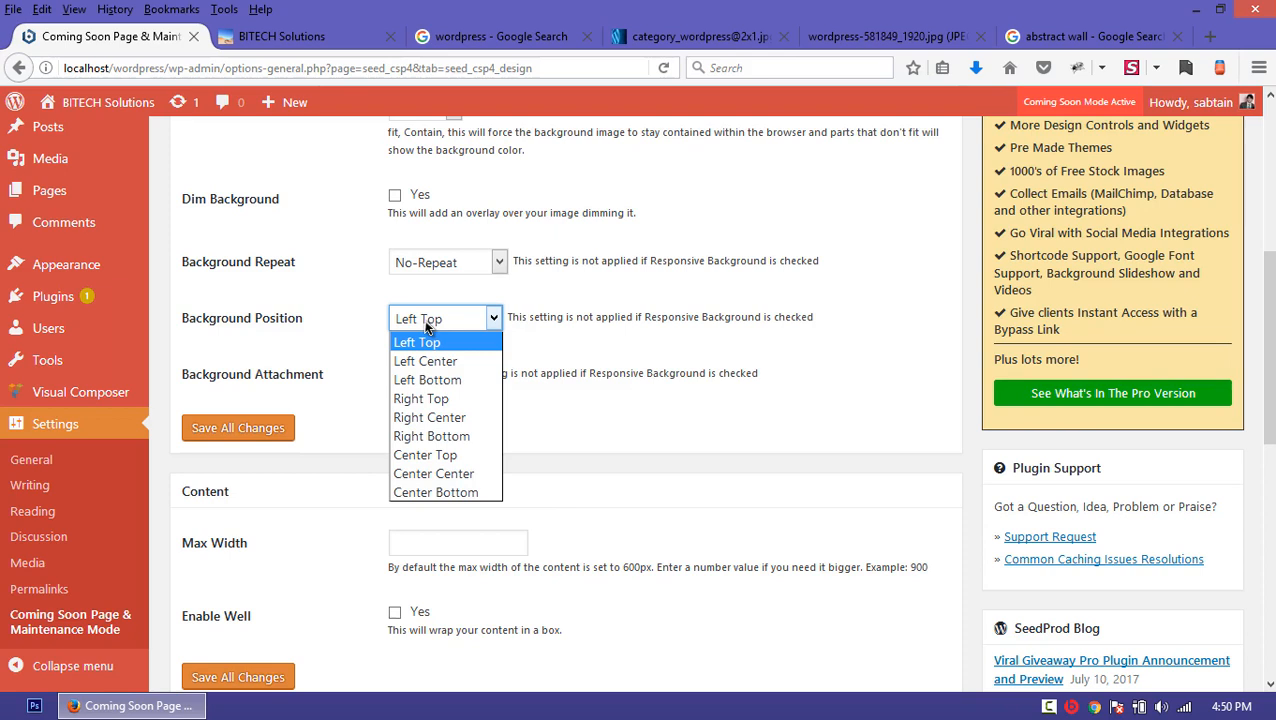
pyautogui.click(905, 359)
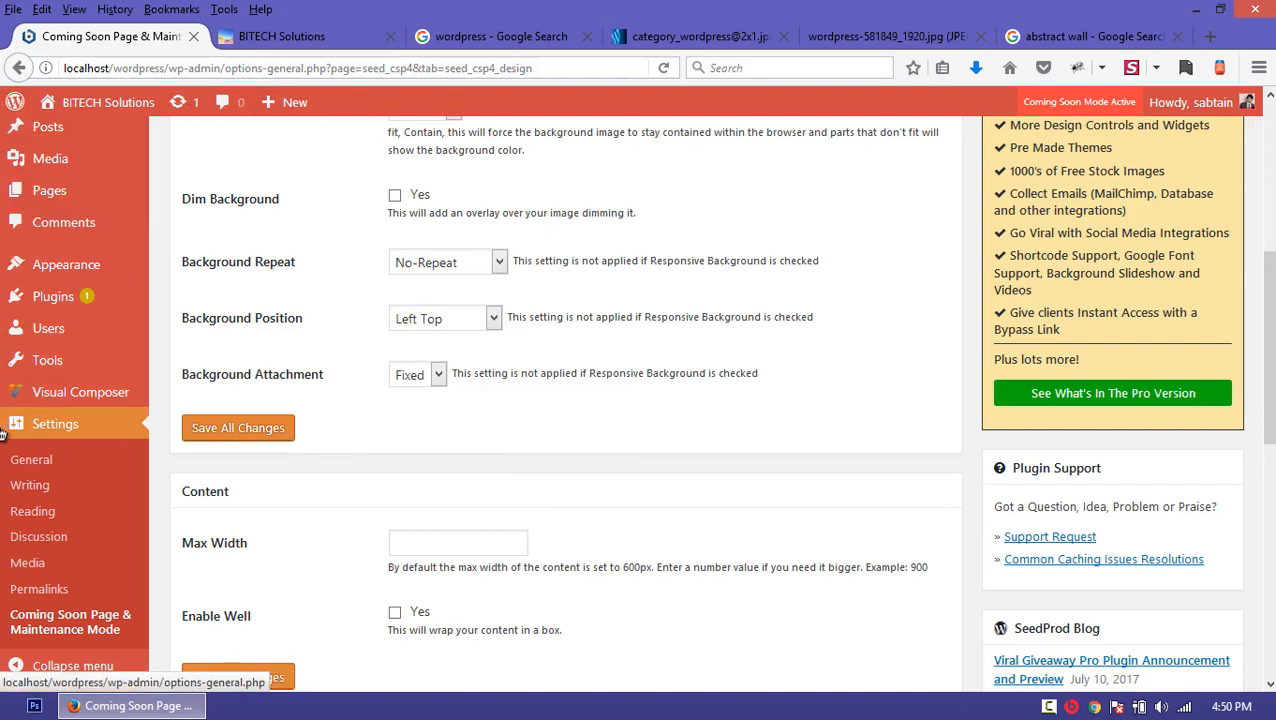
pyautogui.click(430, 263)
pyautogui.click(428, 281)
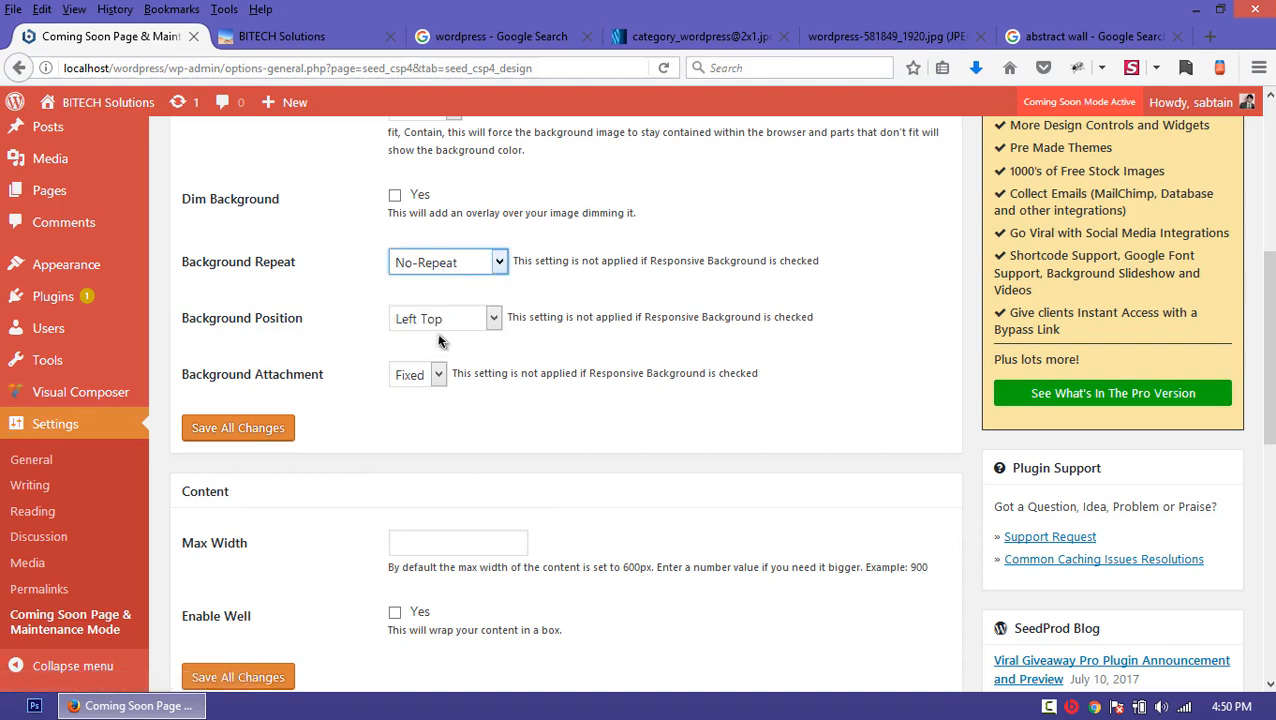
pyautogui.click(442, 320)
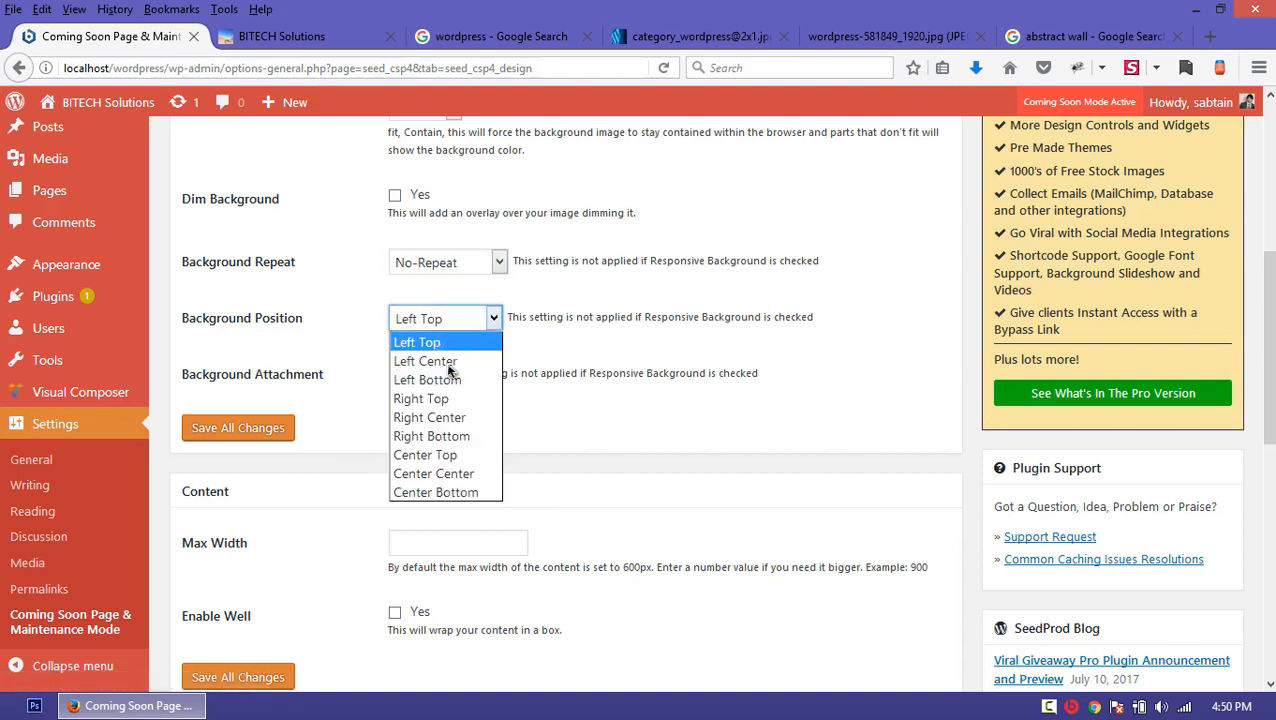
pyautogui.click(446, 474)
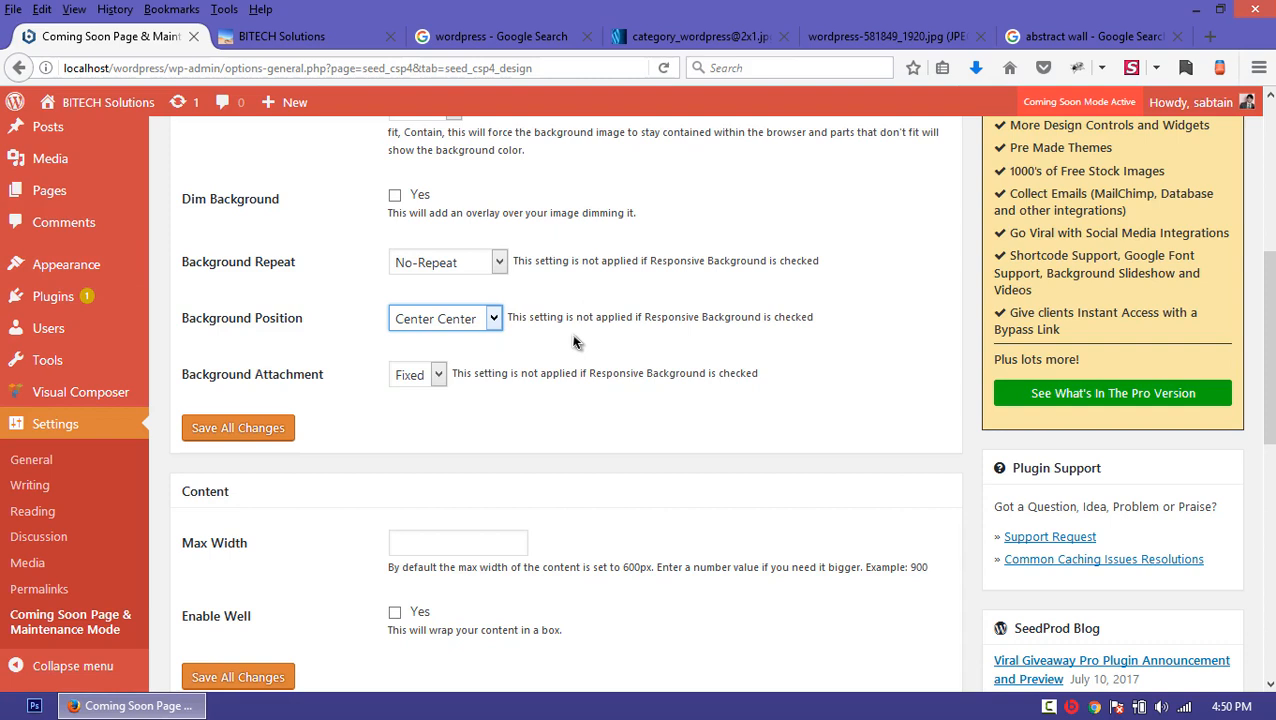
# Step: Search Google for "background alignment" in a new tab and open the W3Schools page on the CSS background-position property
pyautogui.hotkey('ctrl', 't')
pyautogui.write('background')
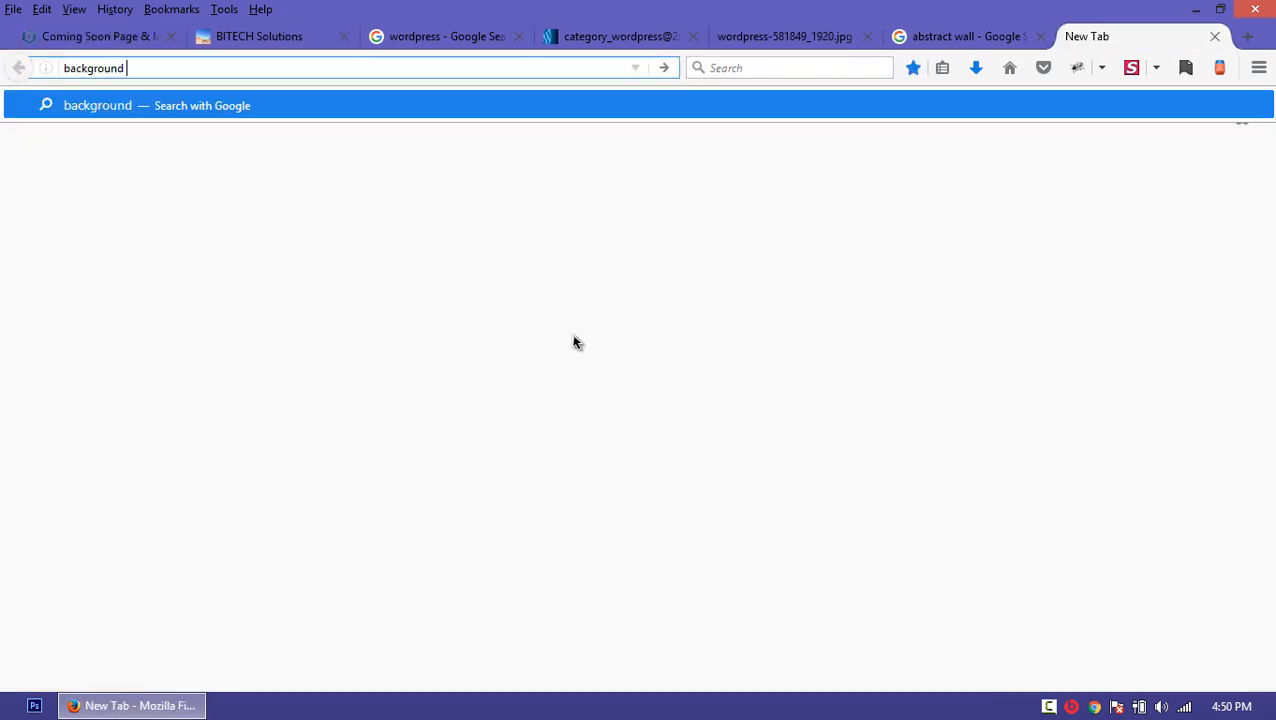
pyautogui.write(' alig')
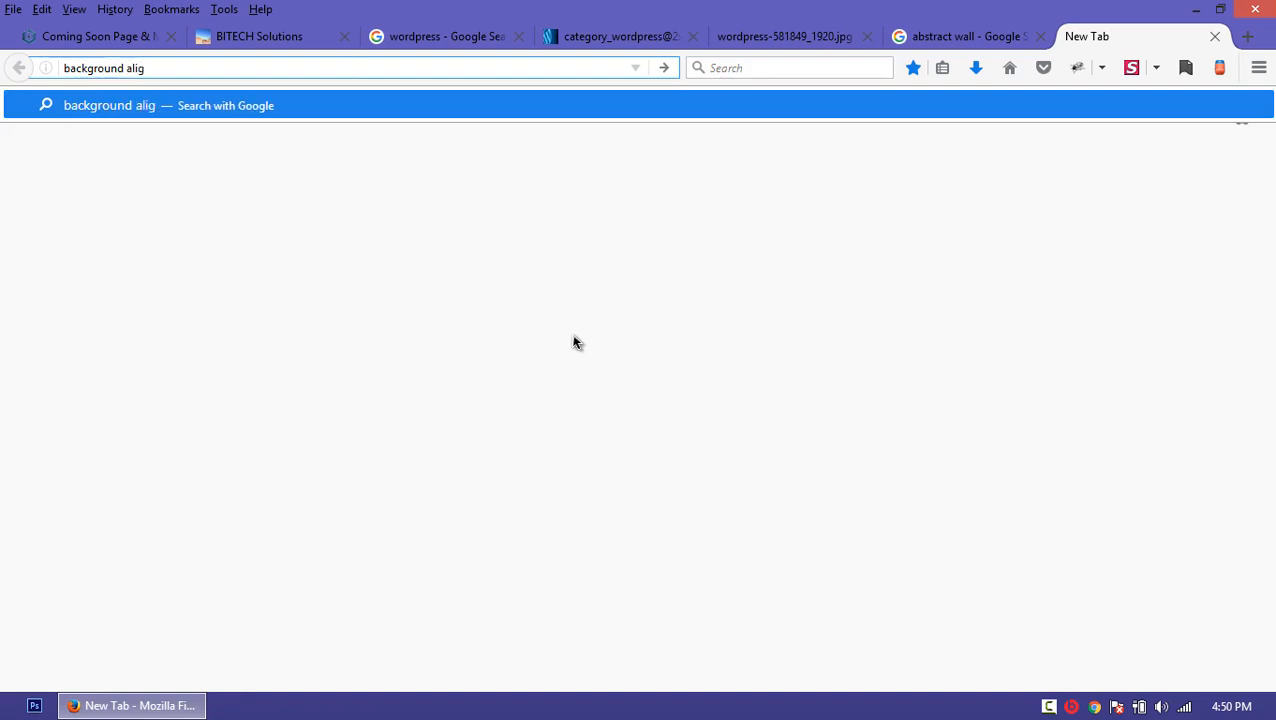
pyautogui.write('nment')
pyautogui.press('Return')
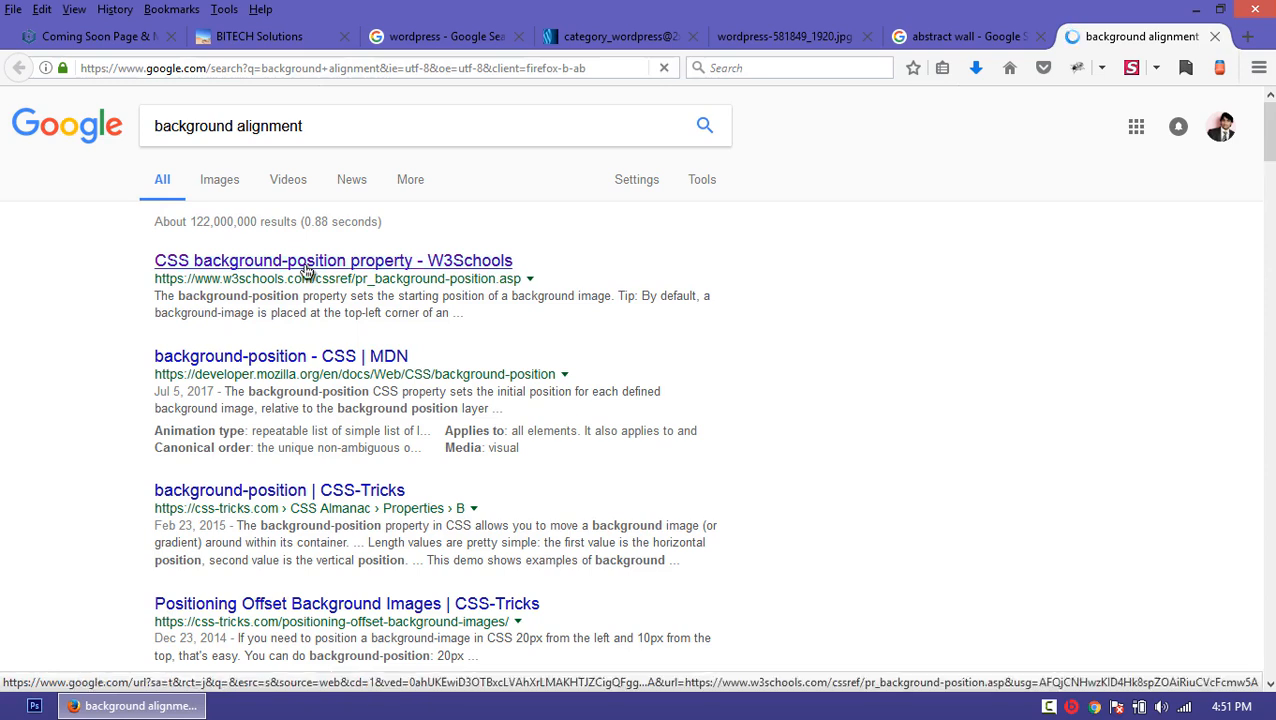
pyautogui.middleClick(307, 270)
pyautogui.click(1060, 34)
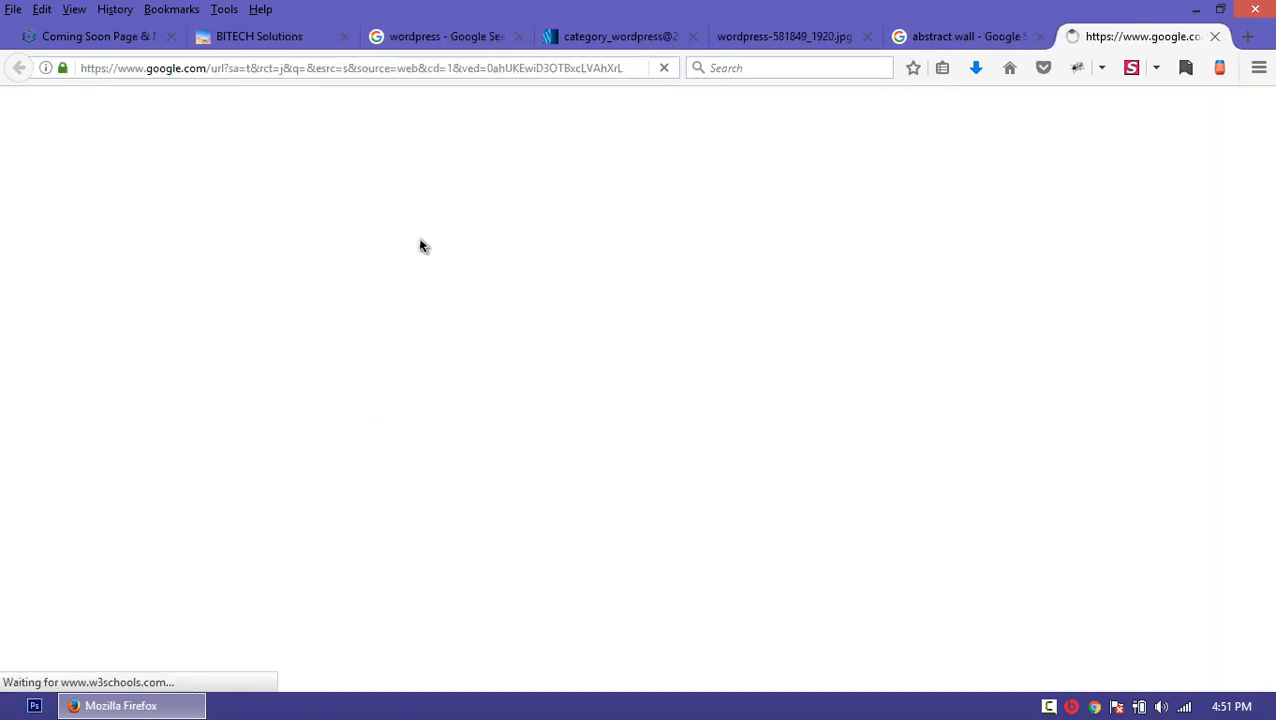
# Step: Open the W3Schools "Try it Yourself" example for background-position and close the leftover search and image tabs
pyautogui.scroll(-5, 832, 347)
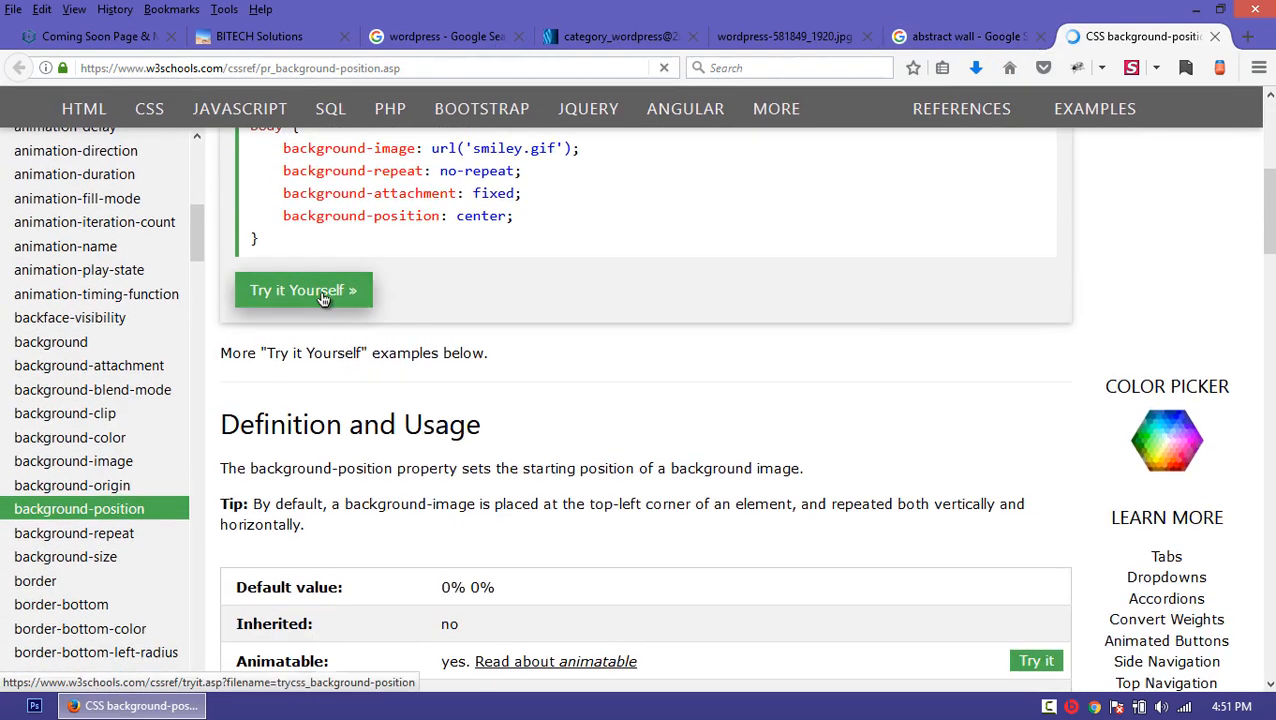
pyautogui.click(331, 290)
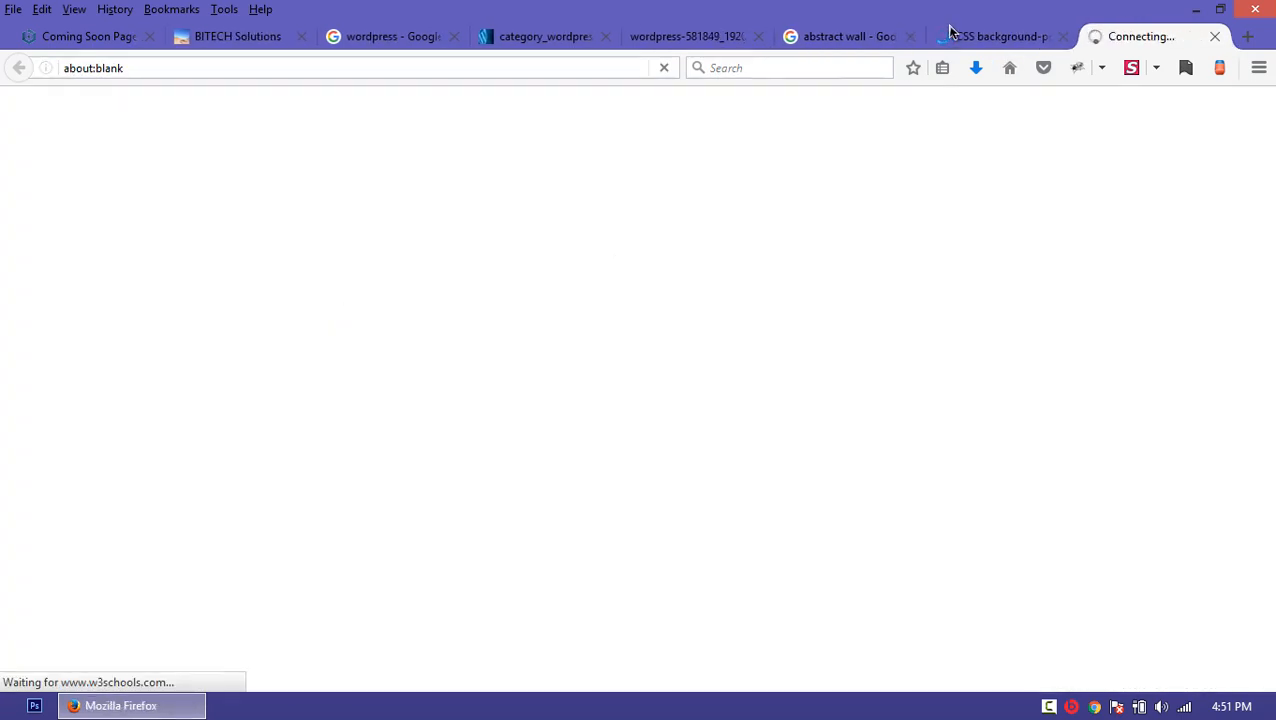
pyautogui.click(909, 37)
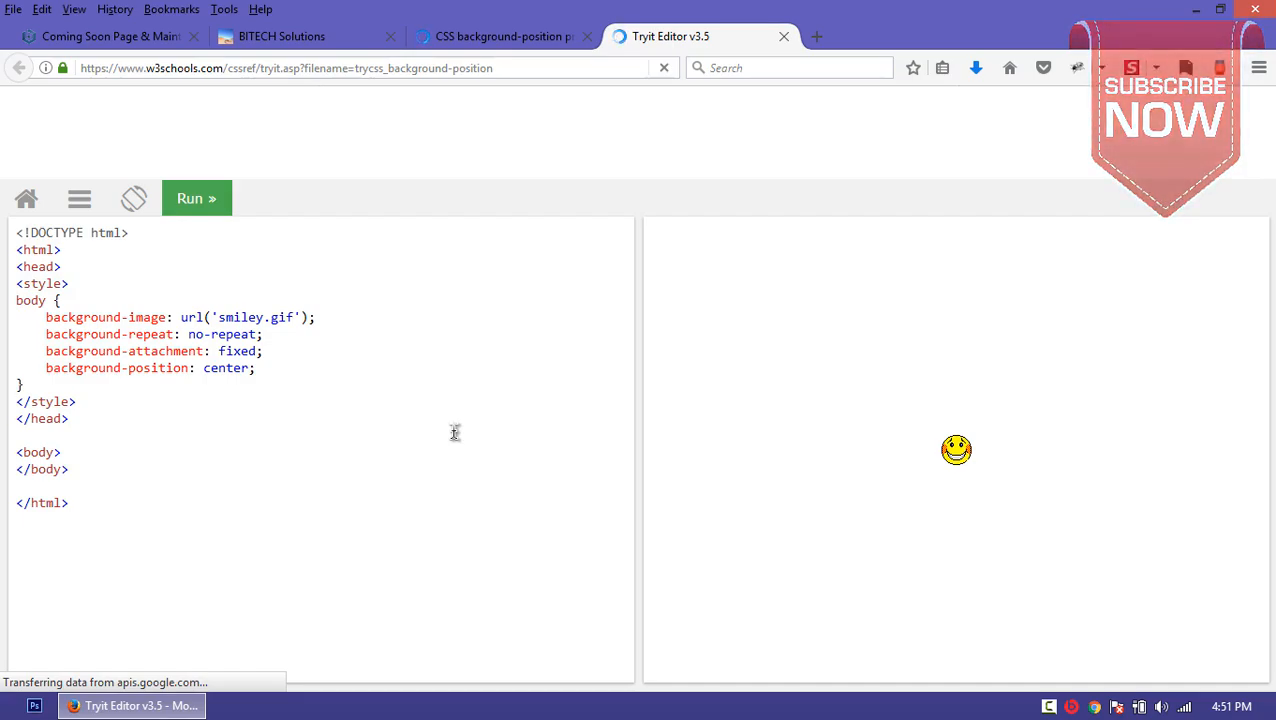
# Step: Open the Play it demo for the background-position keyword values on W3Schools and close the Tryit Editor example
pyautogui.click(527, 36)
pyautogui.scroll(-5, 658, 310)
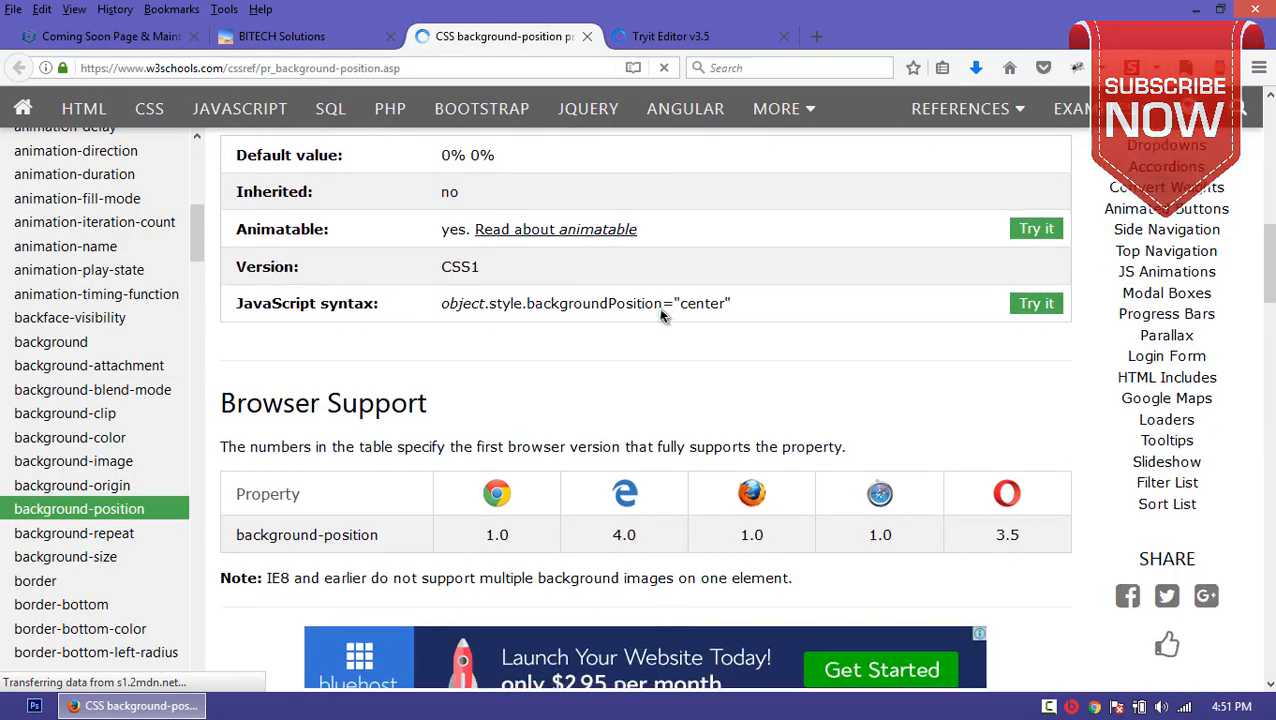
pyautogui.scroll(-8, 660, 313)
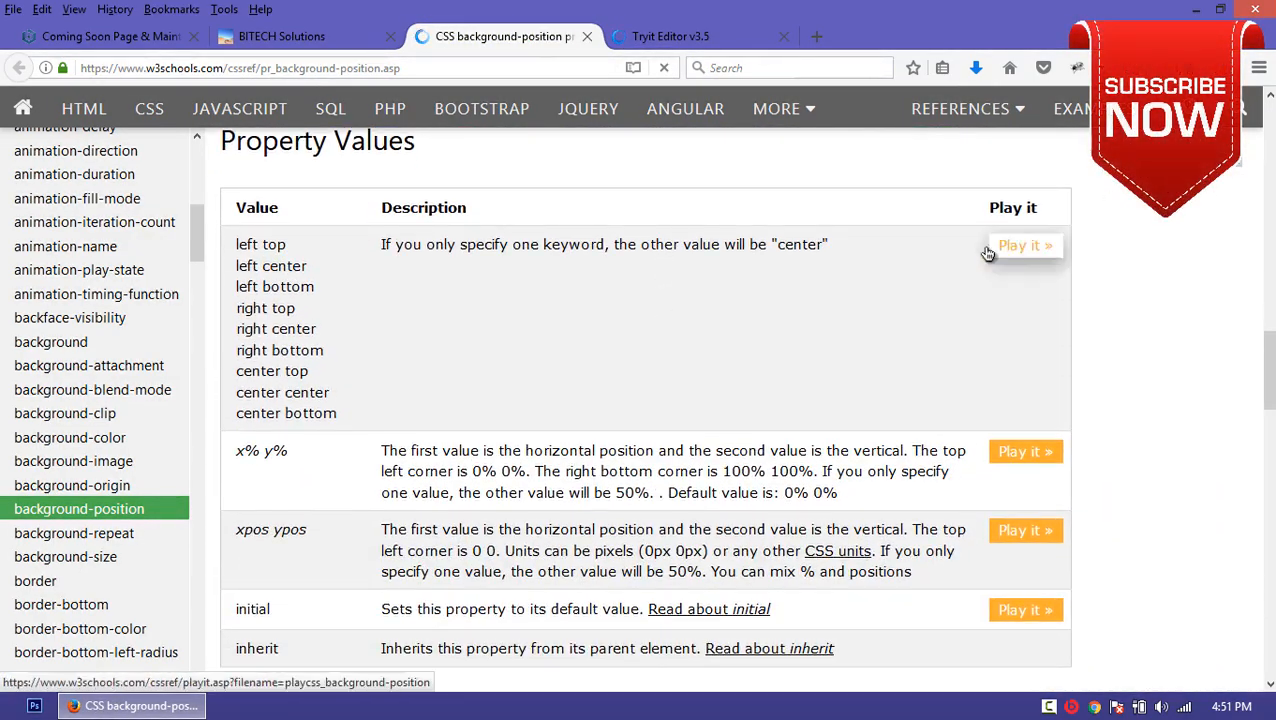
pyautogui.click(1025, 246)
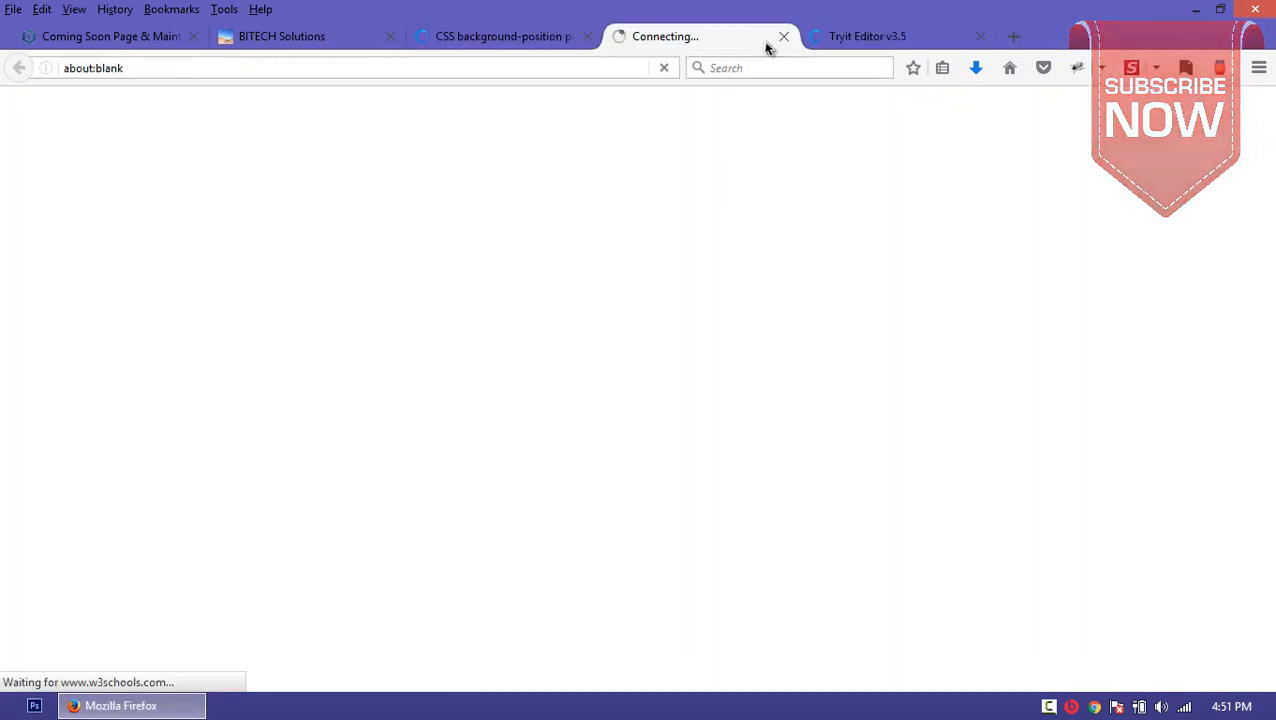
pyautogui.click(843, 36)
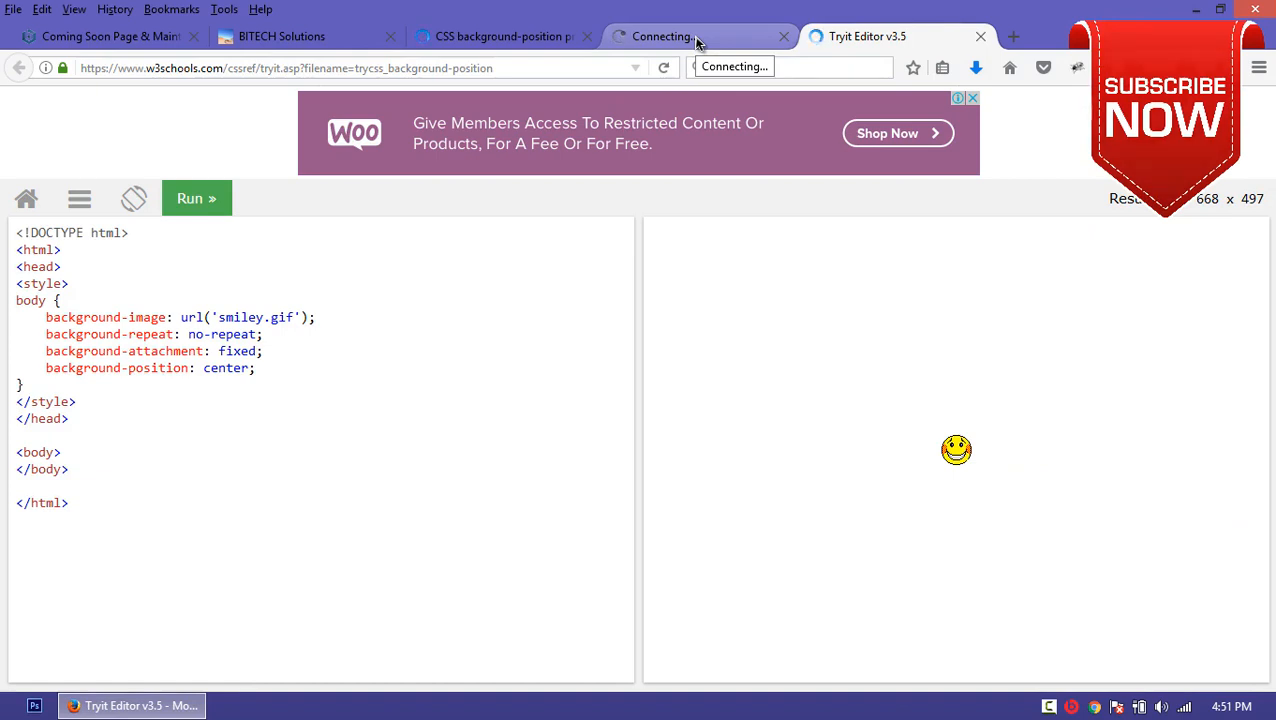
pyautogui.click(980, 36)
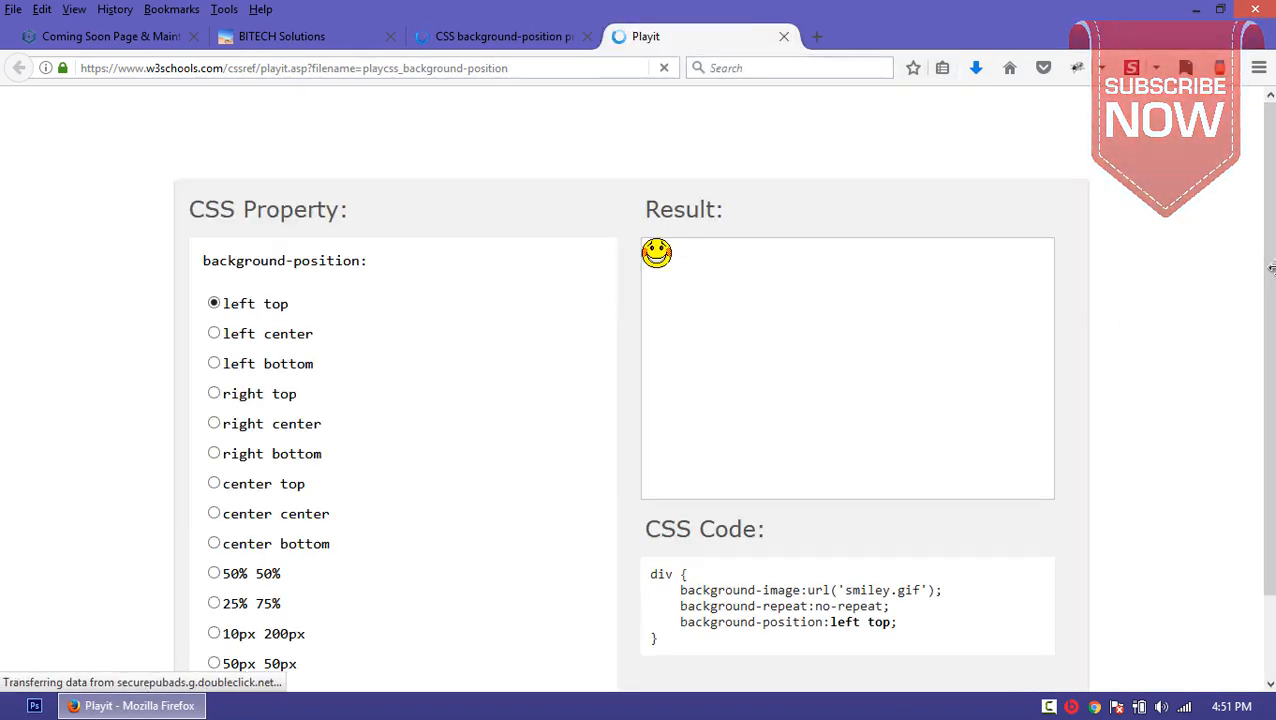
# Step: Try background-position in the demo with left center, left bottom, right top, right center, right bottom and center center
pyautogui.moveTo(1269, 268); pyautogui.dragTo(1269, 301)
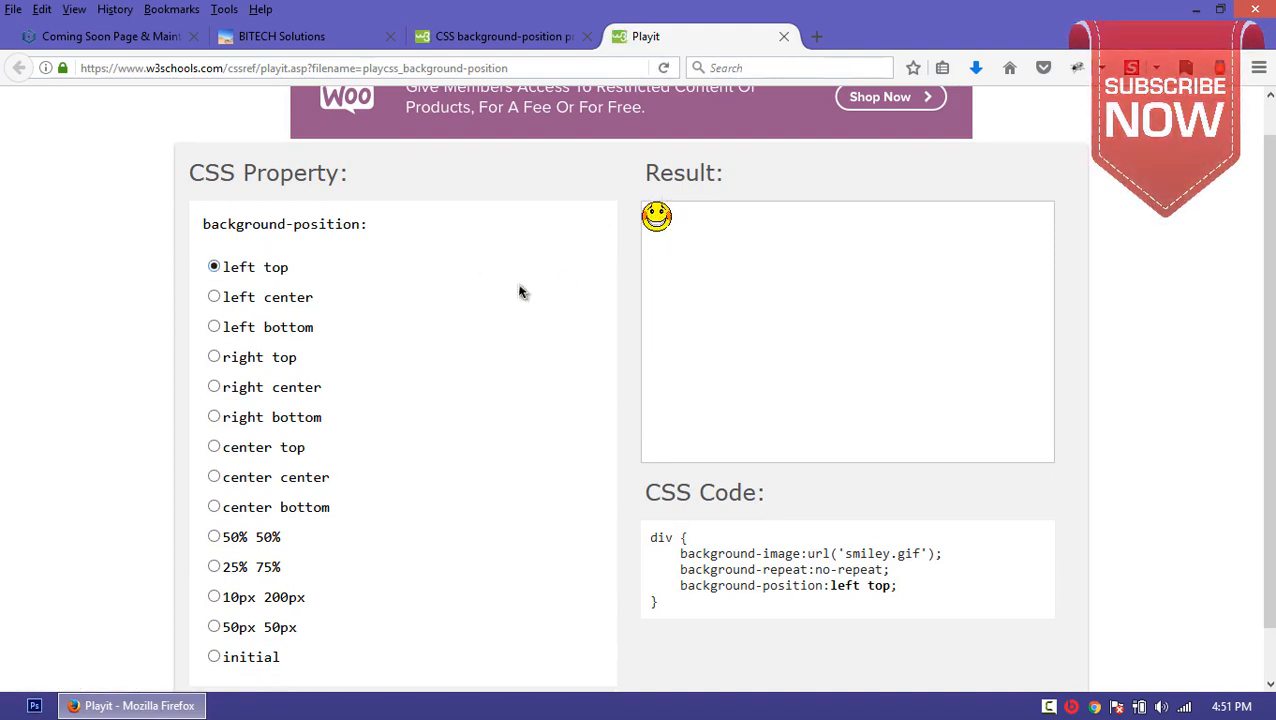
pyautogui.click(215, 298)
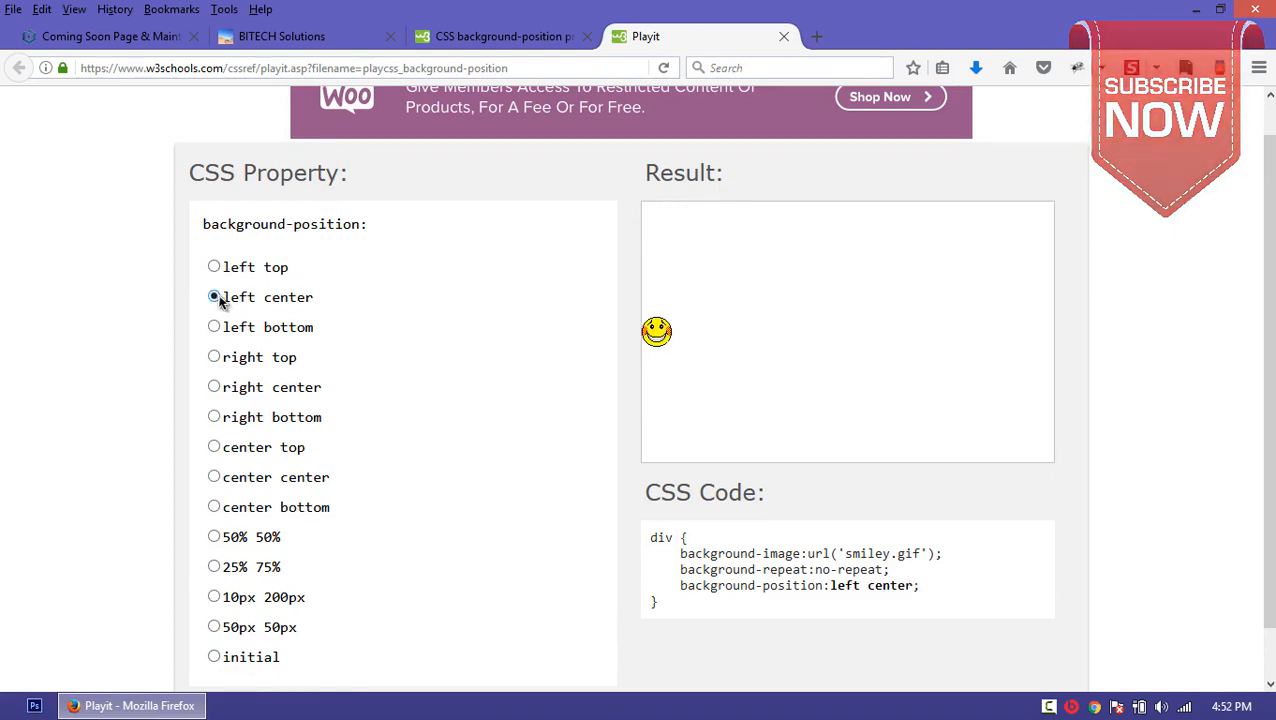
pyautogui.click(213, 333)
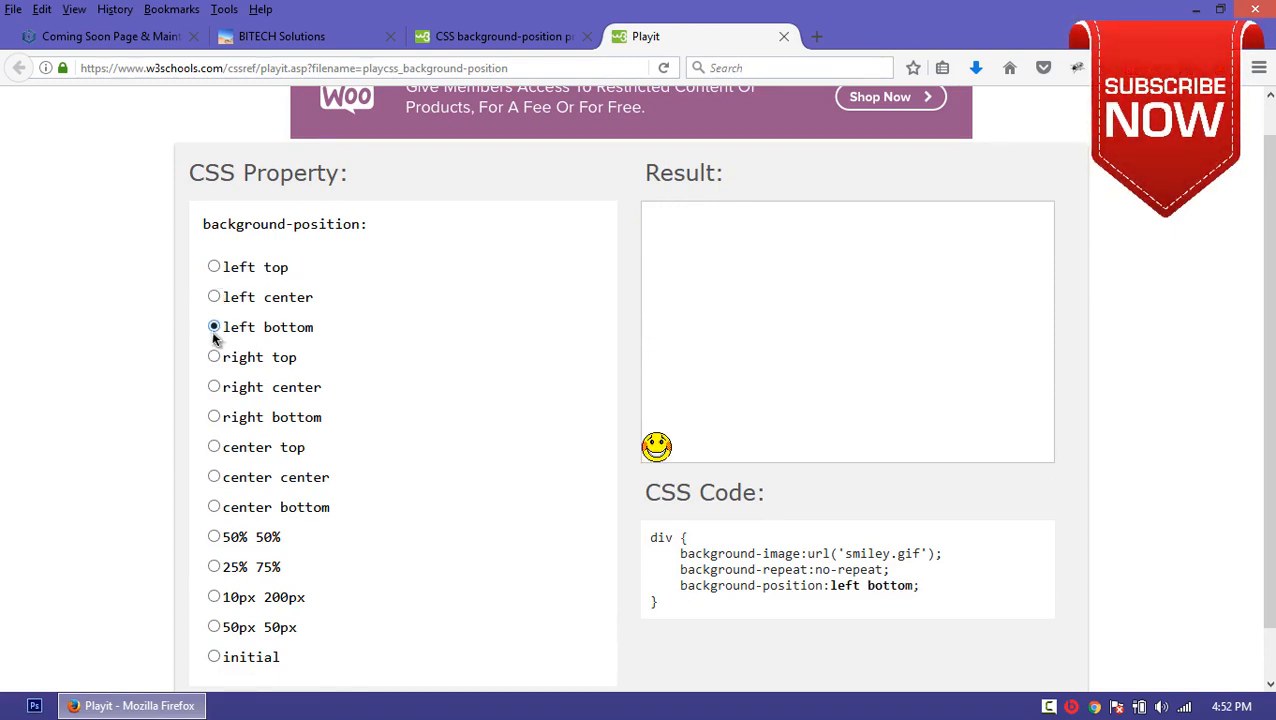
pyautogui.click(214, 359)
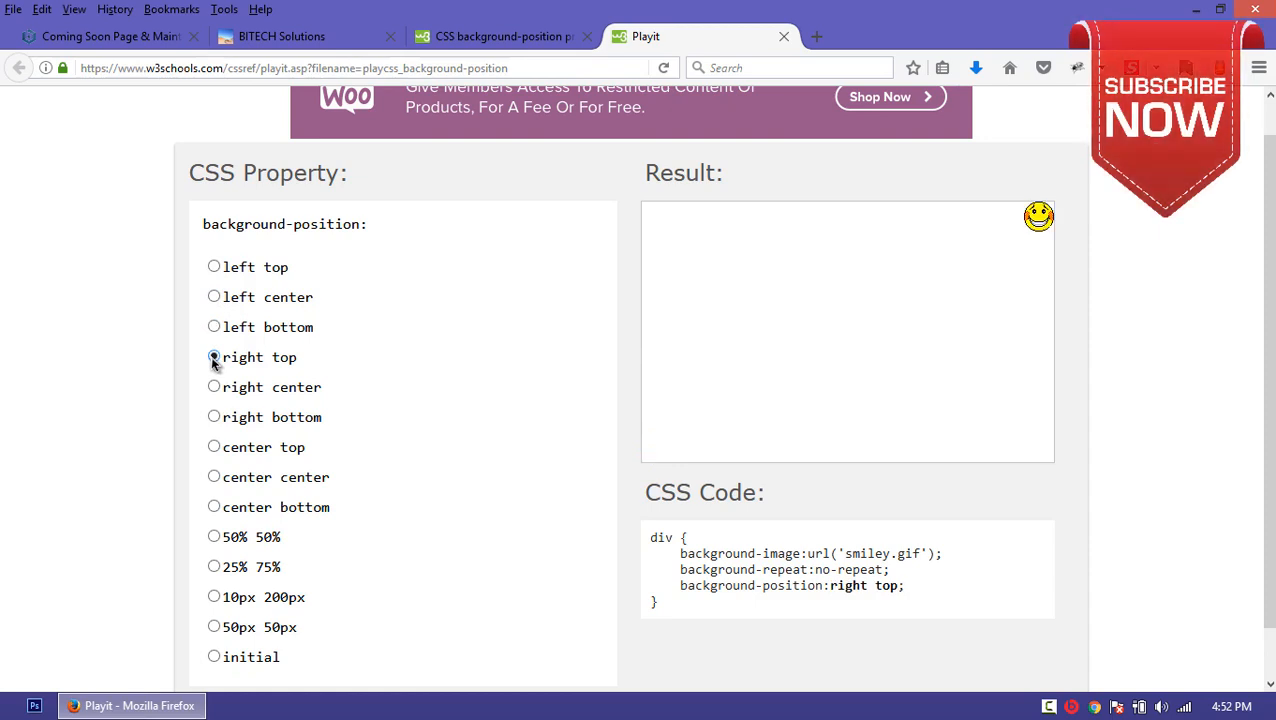
pyautogui.click(214, 389)
pyautogui.click(215, 419)
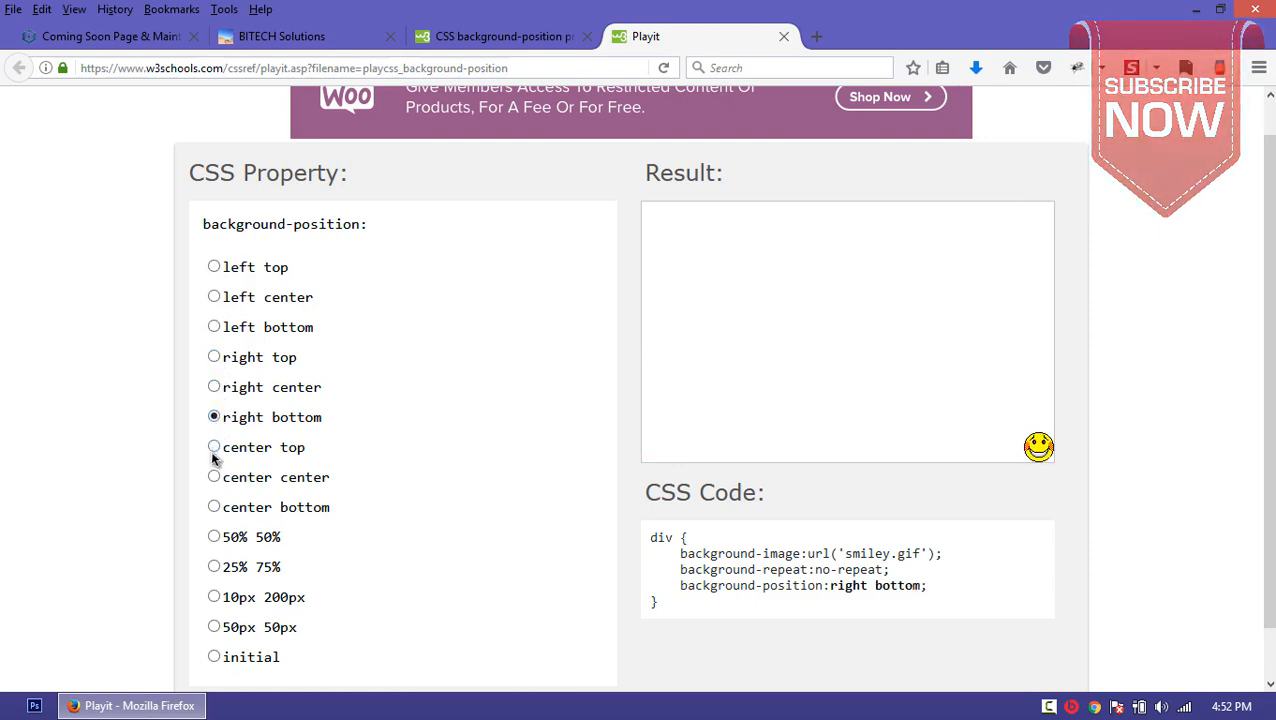
pyautogui.click(214, 480)
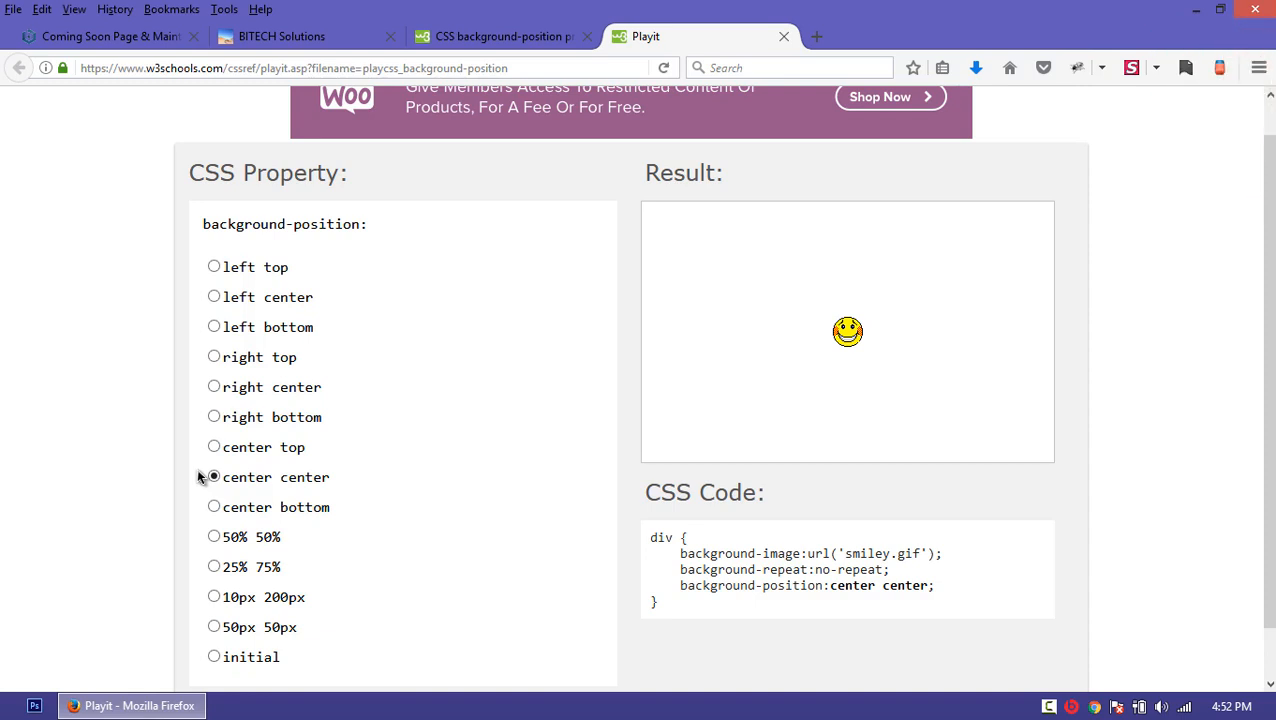
pyautogui.scroll(-1, 200, 472)
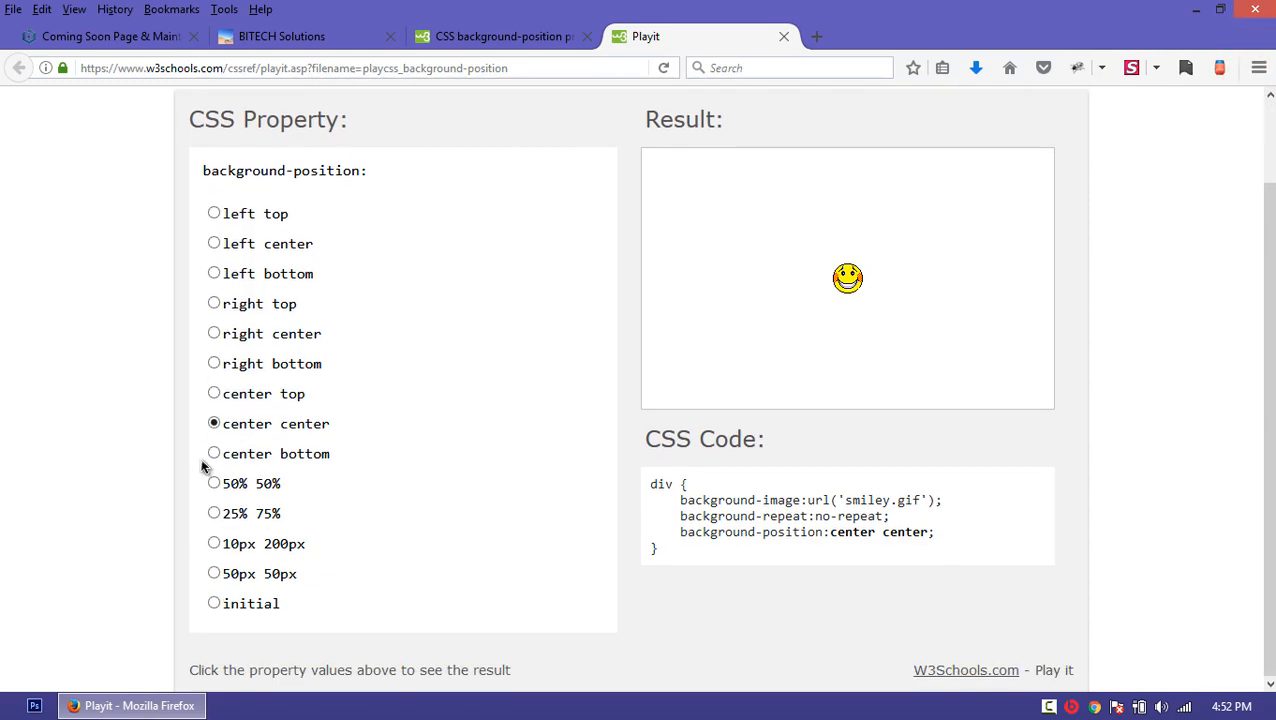
# Step: Return to the plugin's design settings and keep Background Position at Center Center and Background Attachment at Fixed
pyautogui.click(110, 36)
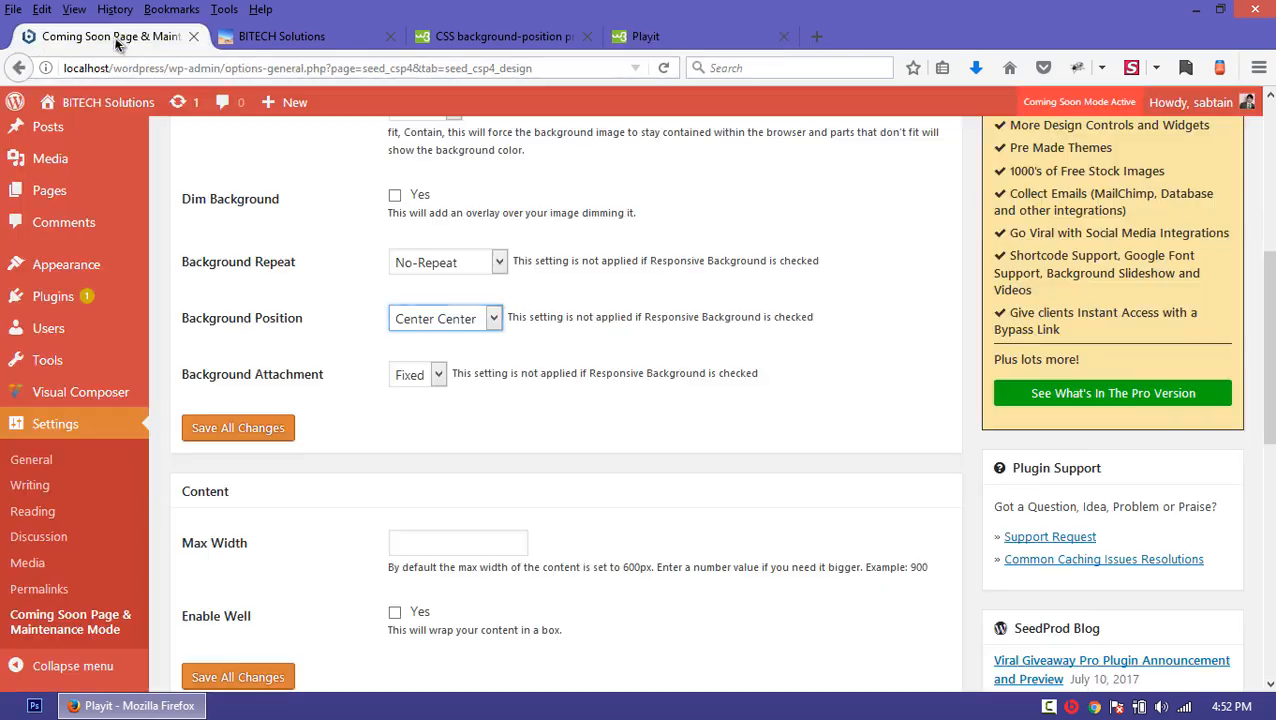
pyautogui.click(441, 318)
pyautogui.click(435, 474)
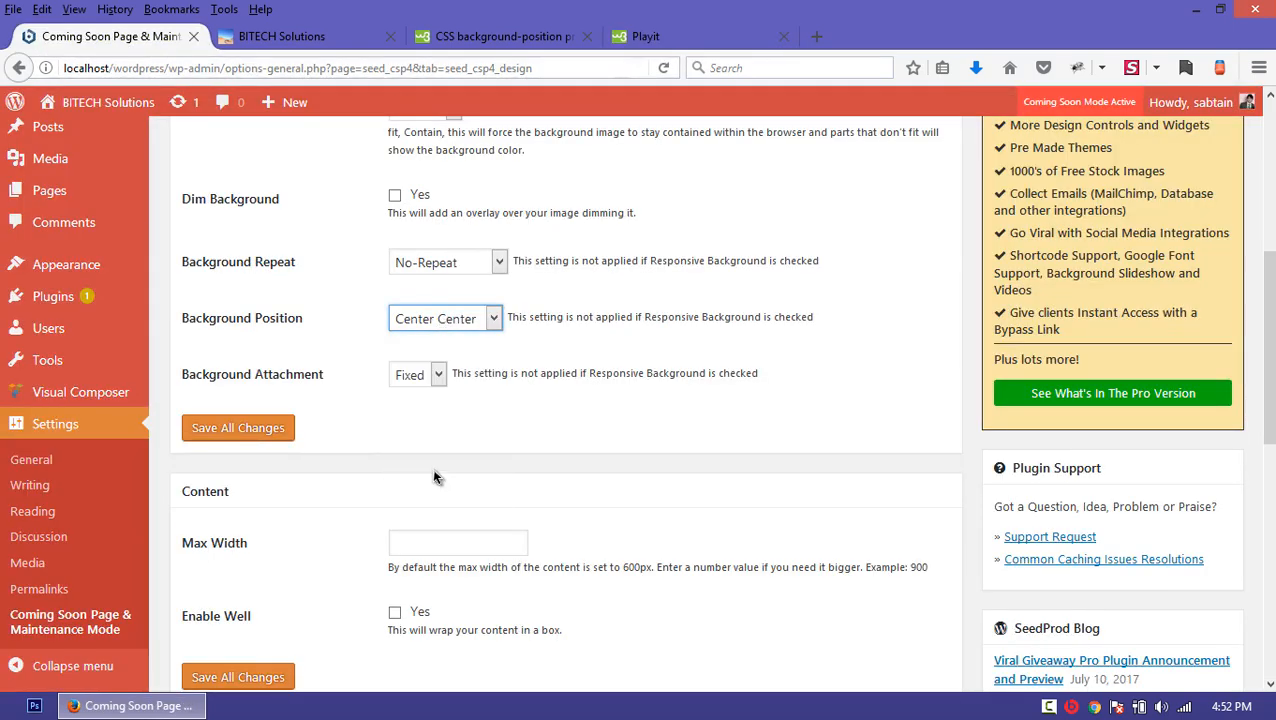
pyautogui.click(433, 376)
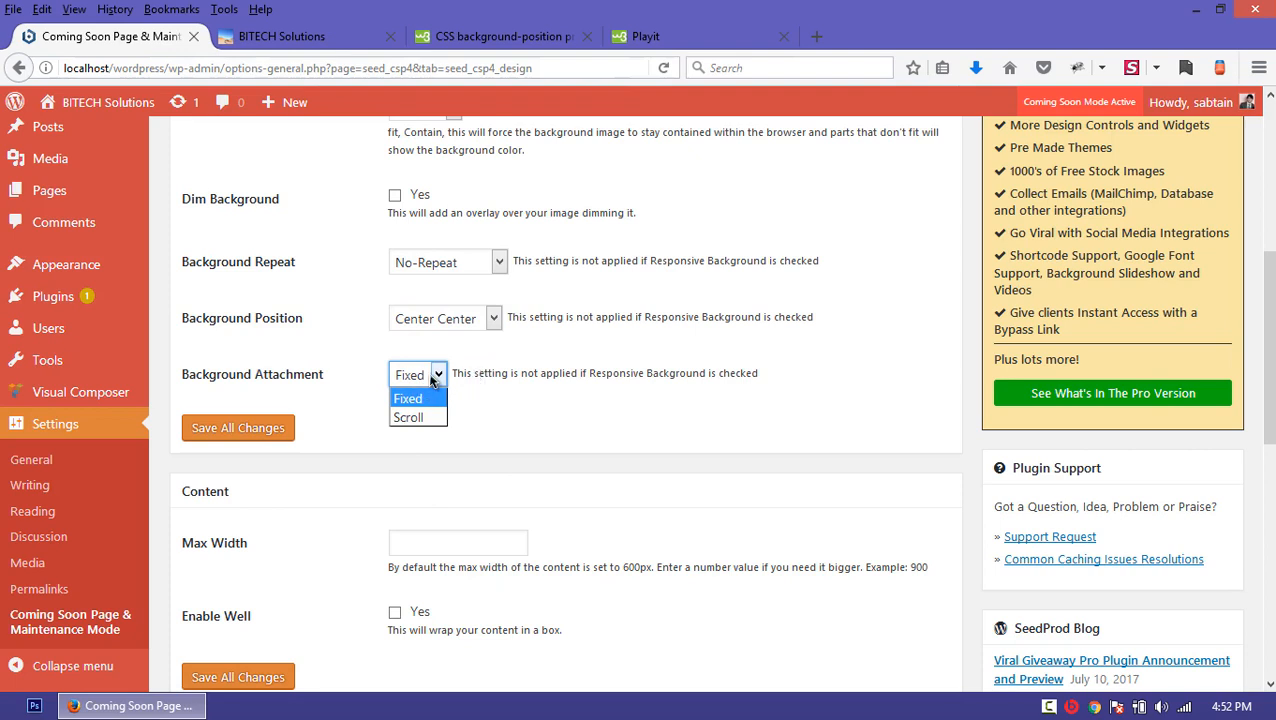
pyautogui.click(444, 398)
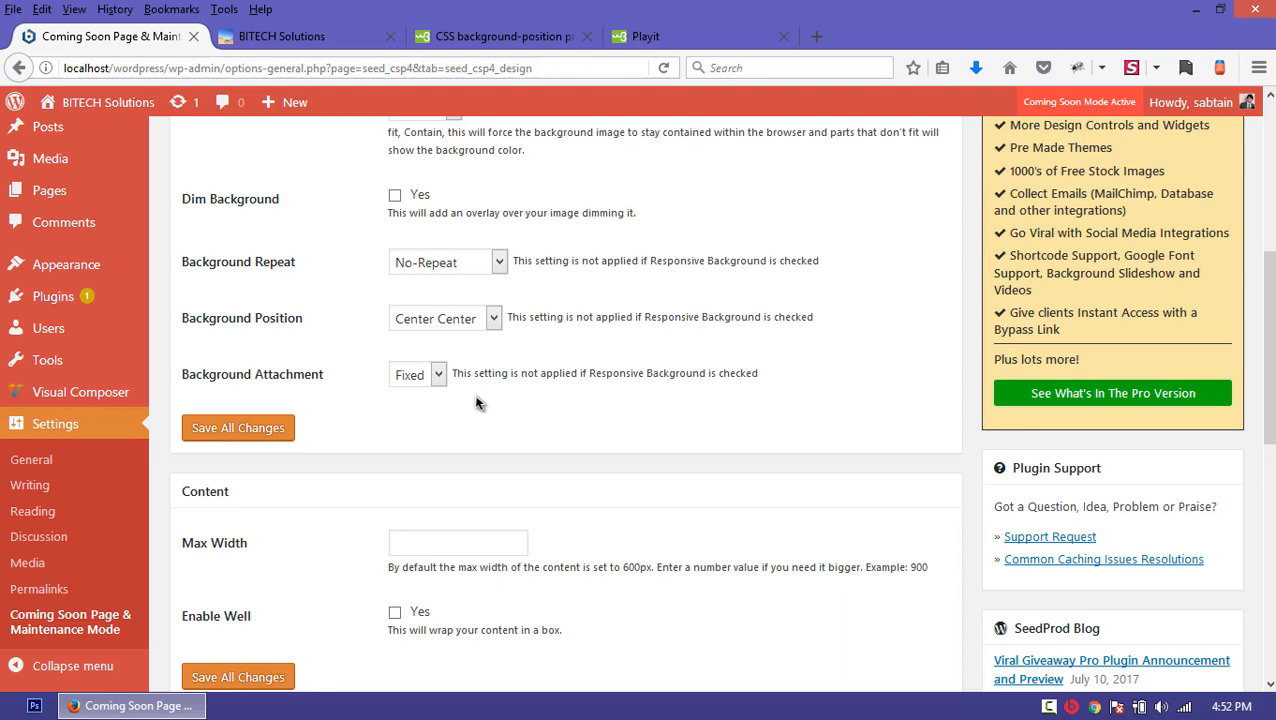
# Step: Save the background settings and reload the BITECH Solutions coming soon preview to check the background image
pyautogui.click(382, 40)
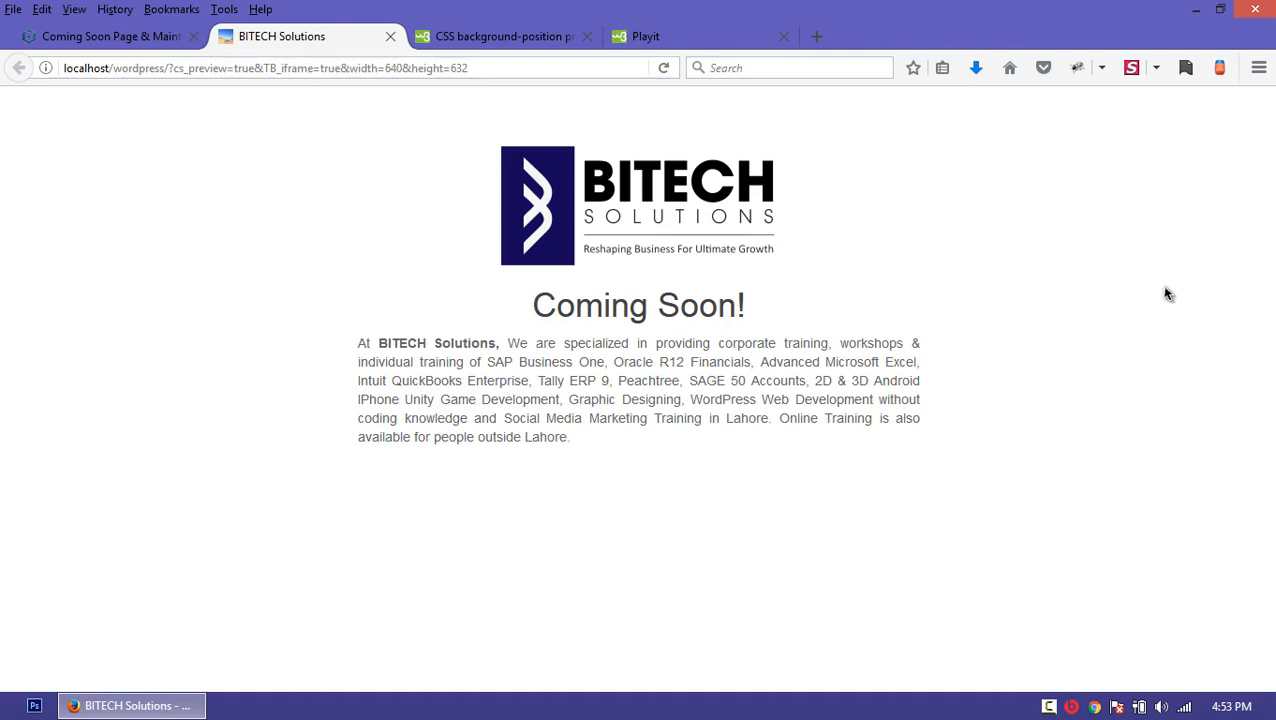
pyautogui.click(131, 40)
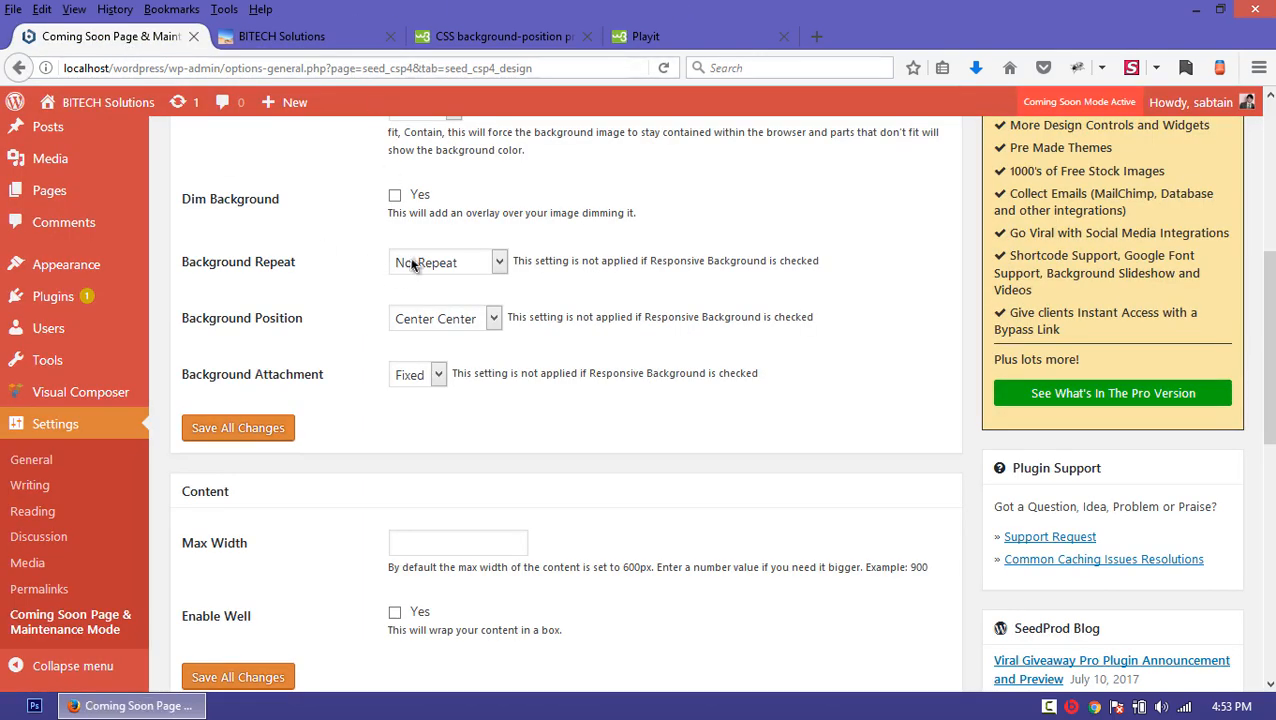
pyautogui.click(284, 38)
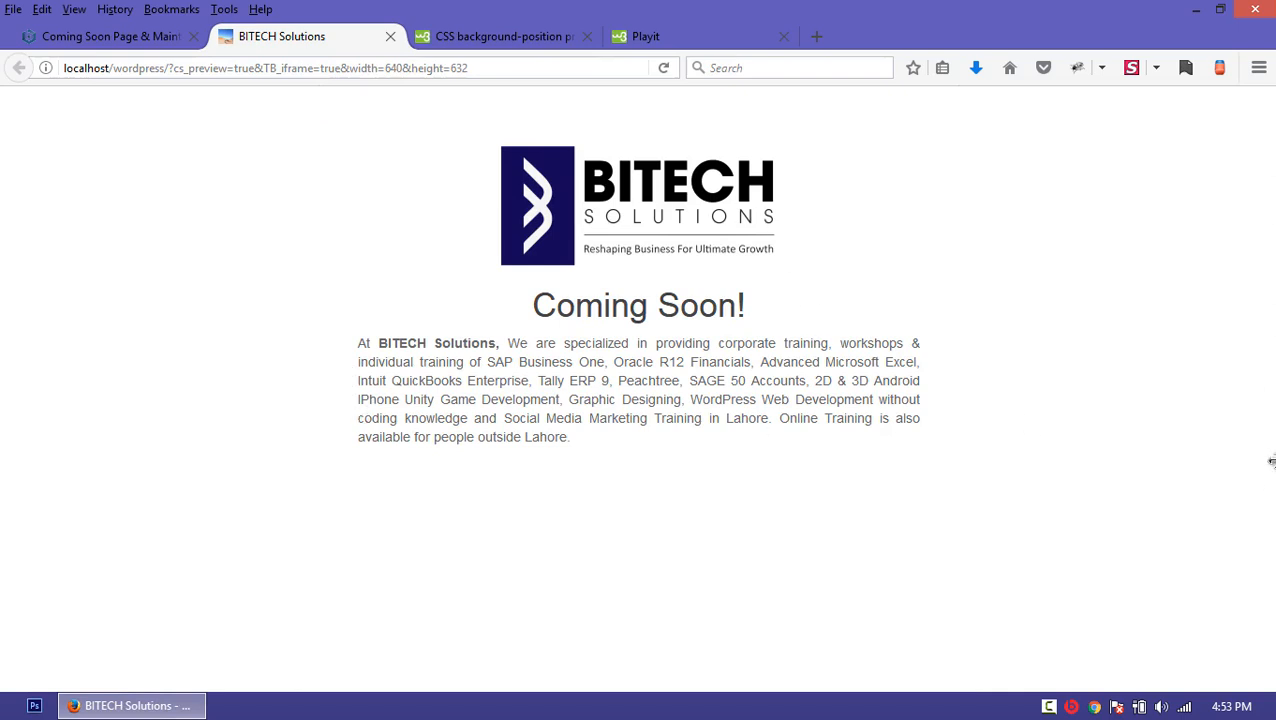
pyautogui.click(105, 36)
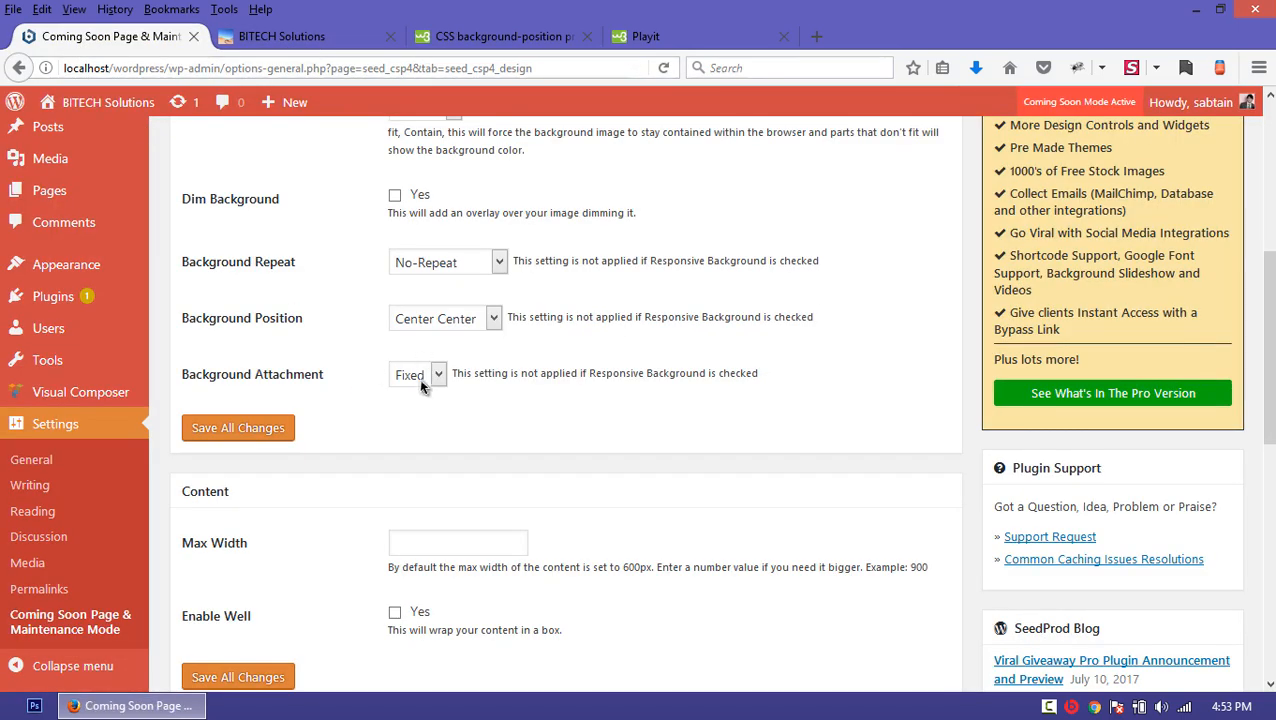
pyautogui.click(250, 428)
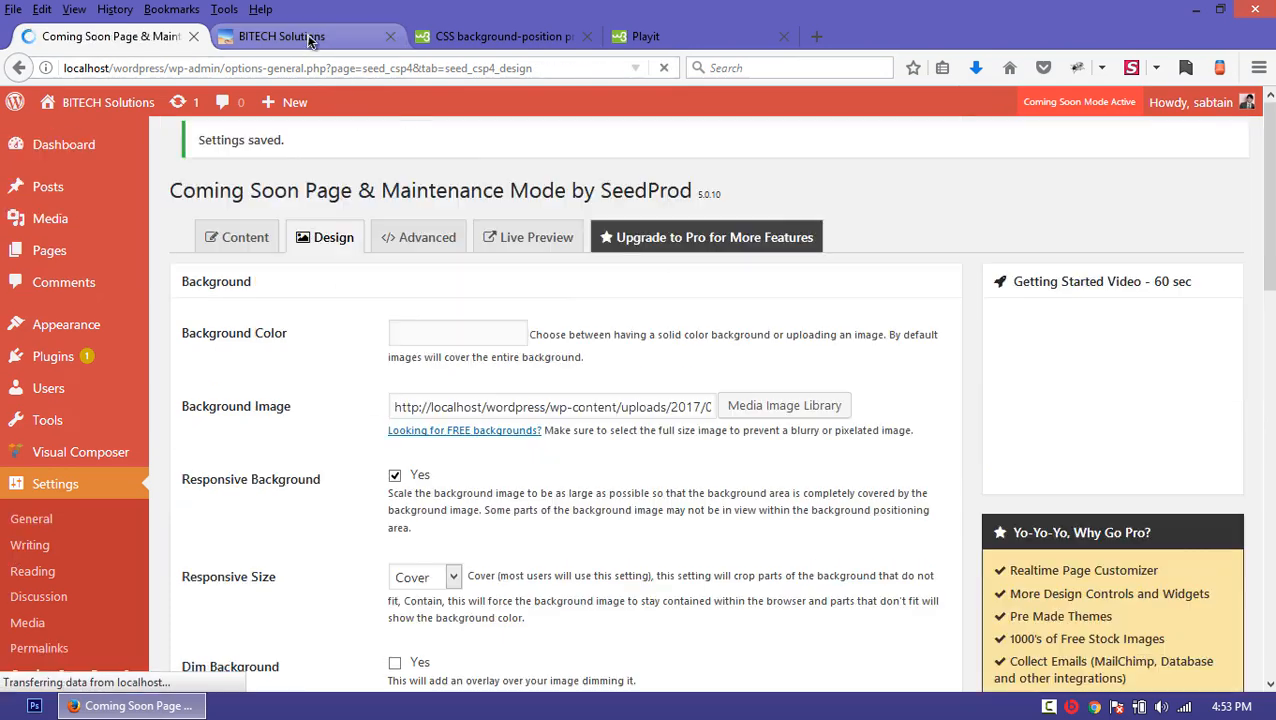
pyautogui.click(282, 36)
pyautogui.click(421, 67)
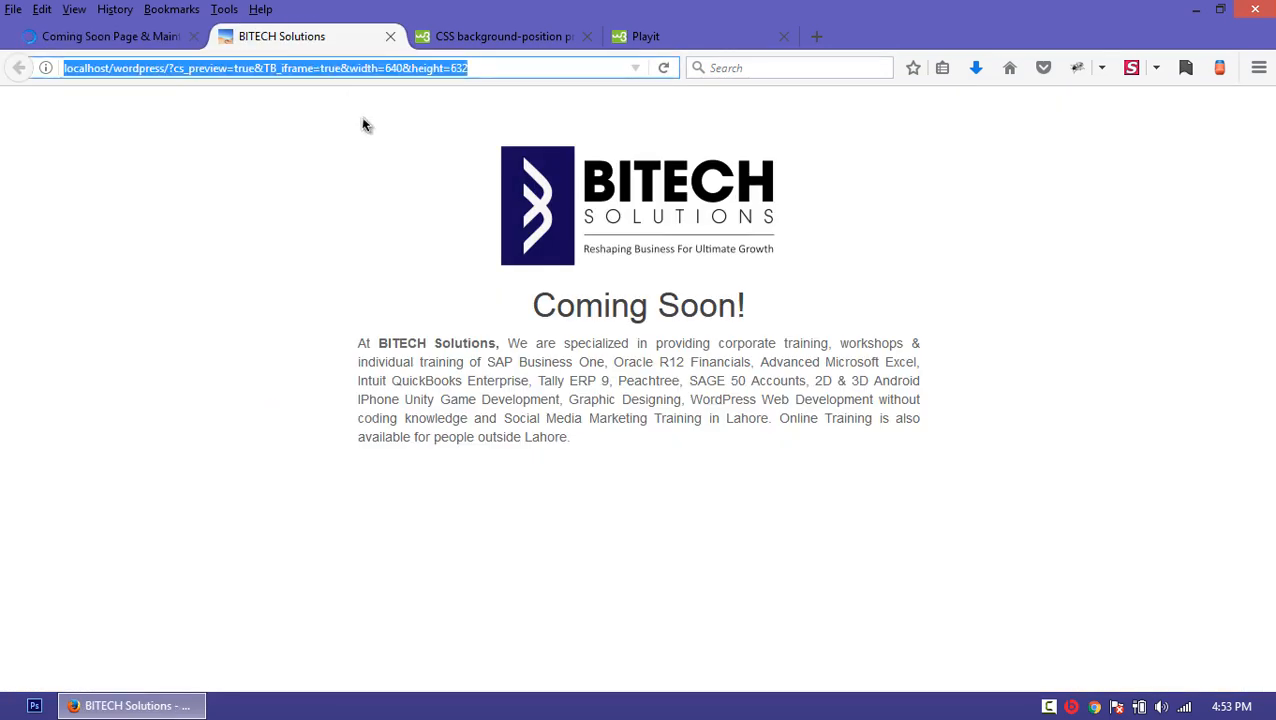
pyautogui.press('Return')
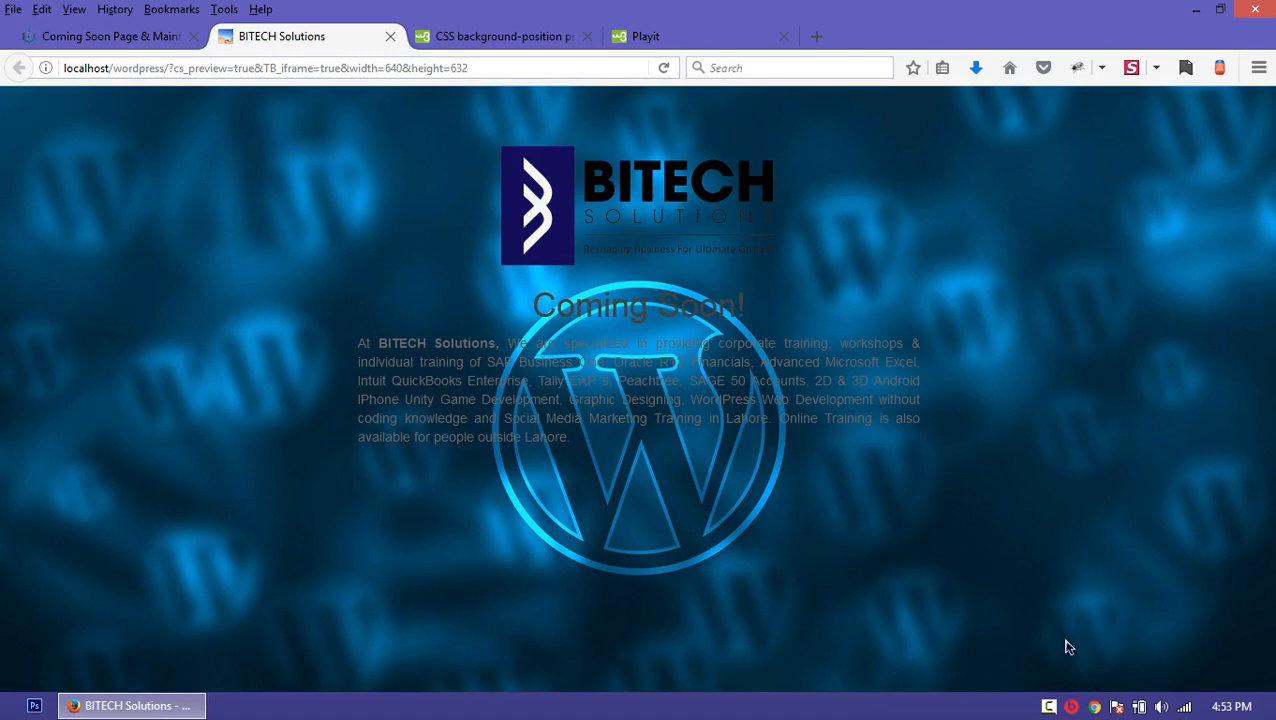
pyautogui.click(1068, 702)
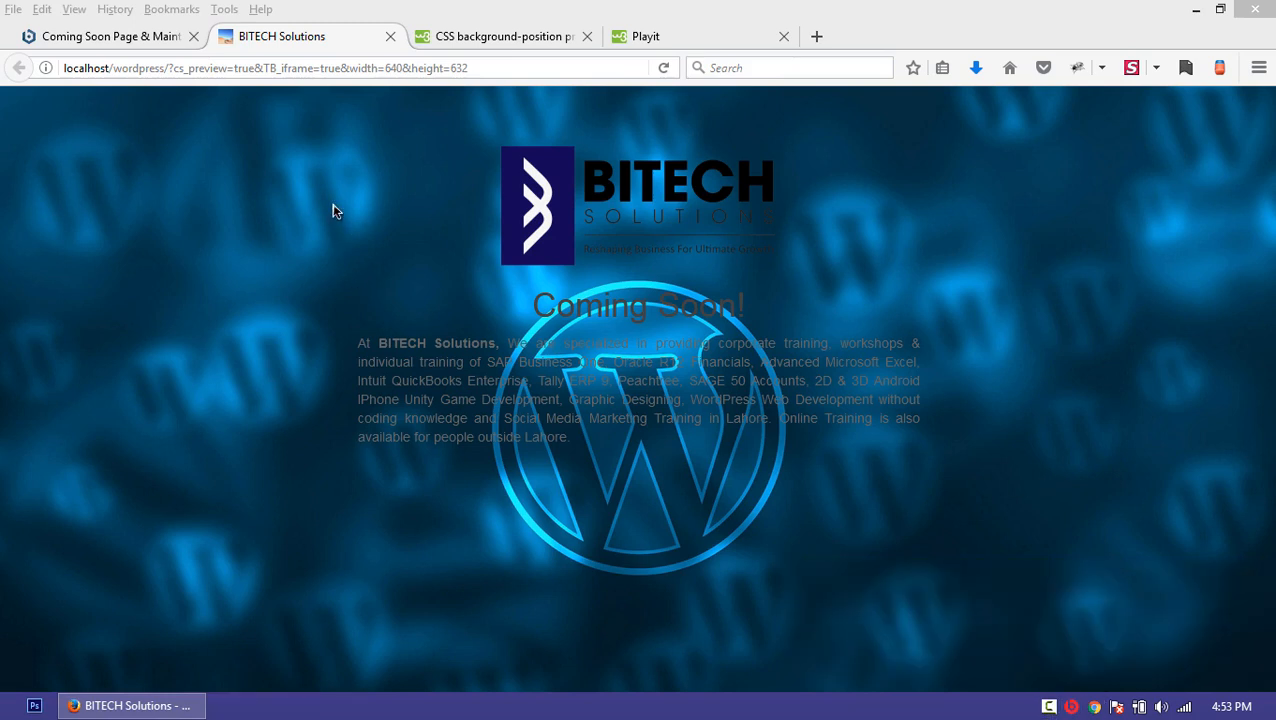
pyautogui.click(380, 248)
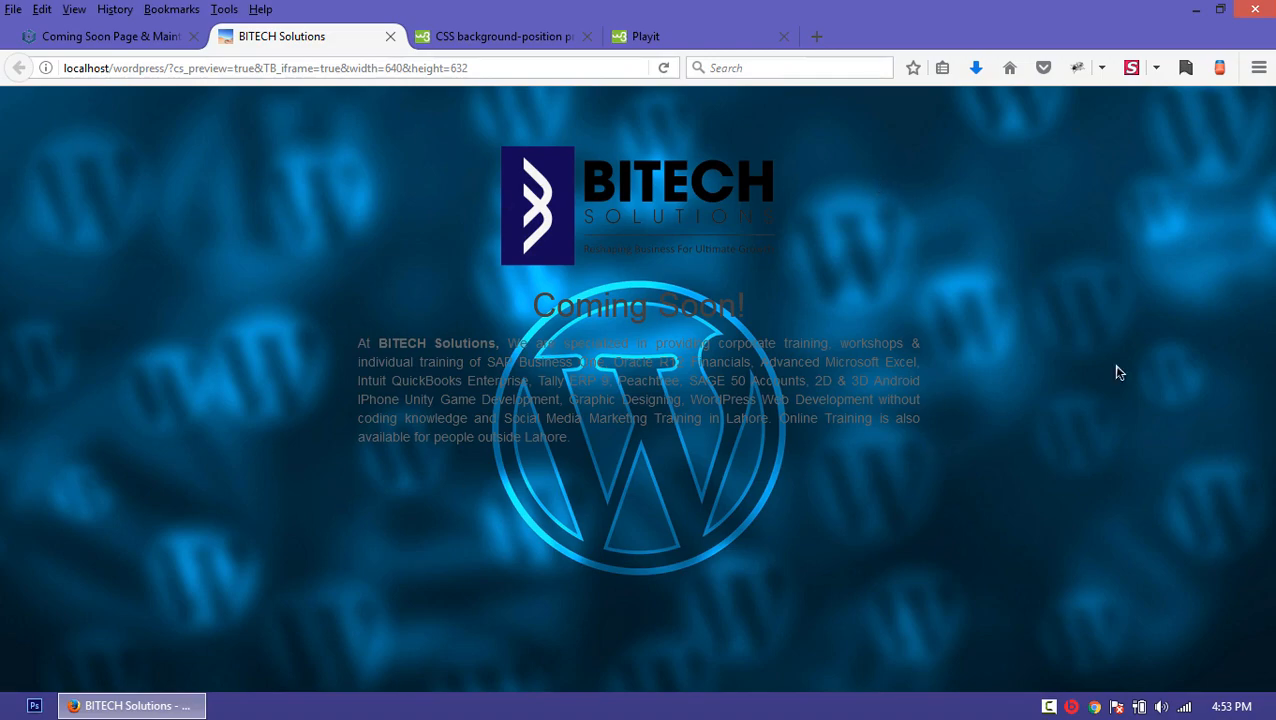
# Step: Enable the well that wraps the content in a box, leave Max Width empty and save the changes
pyautogui.click(105, 36)
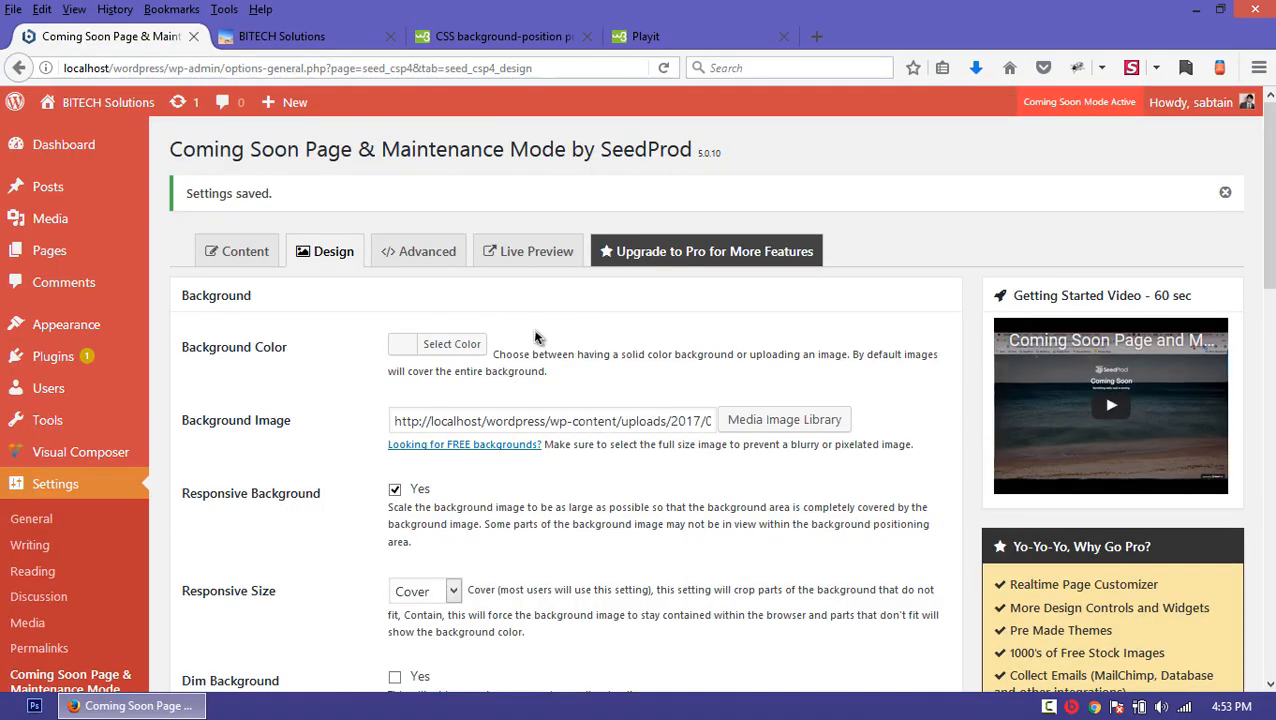
pyautogui.scroll(-5, 532, 328)
pyautogui.scroll(-3, 505, 372)
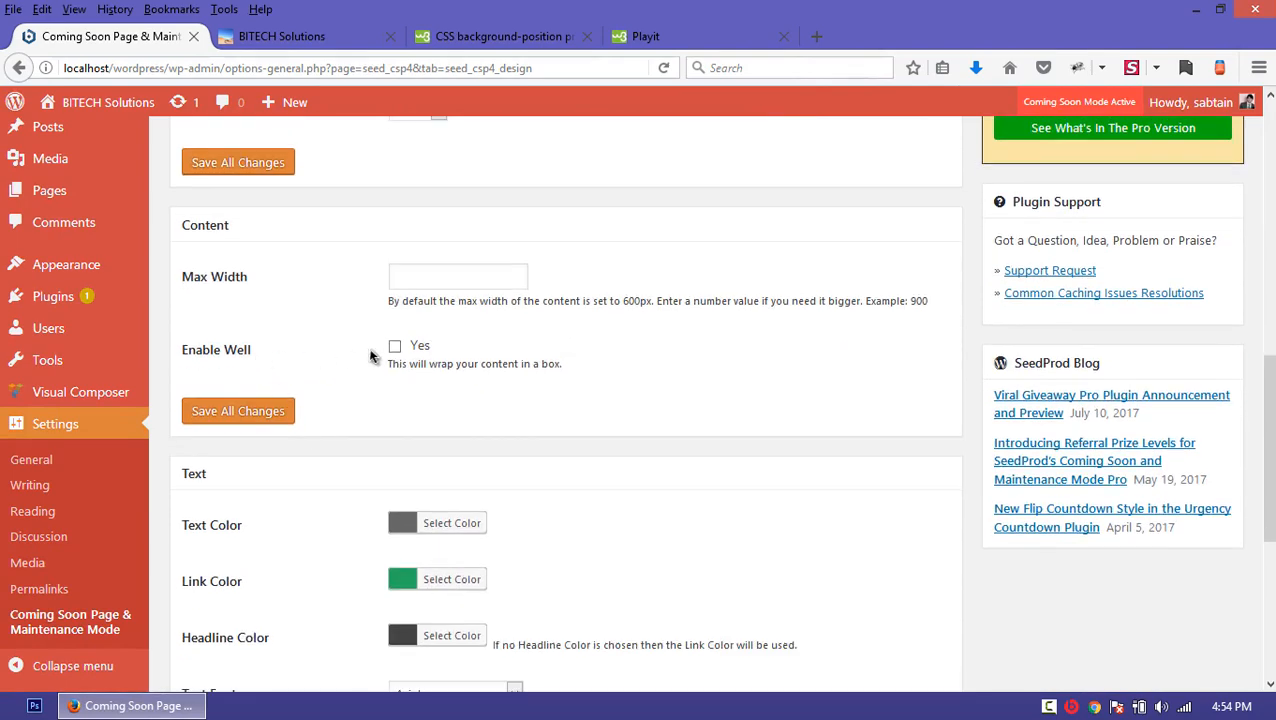
pyautogui.click(393, 347)
pyautogui.click(318, 38)
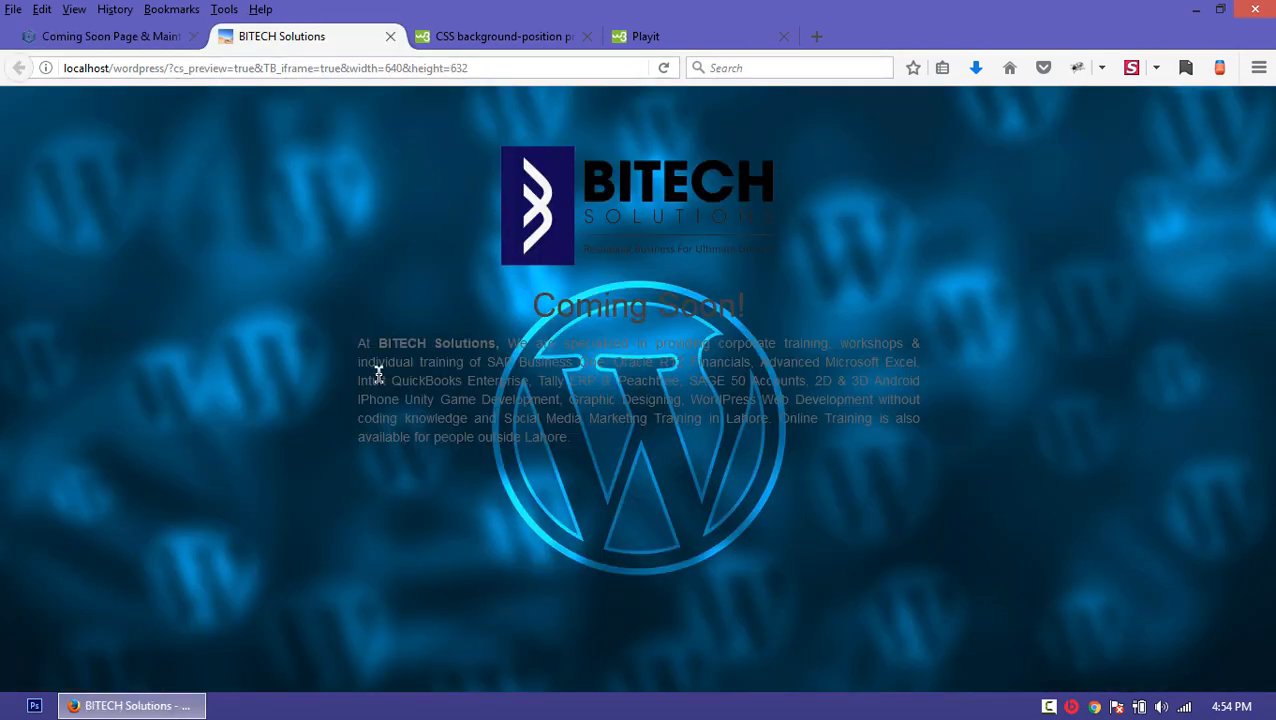
pyautogui.click(100, 36)
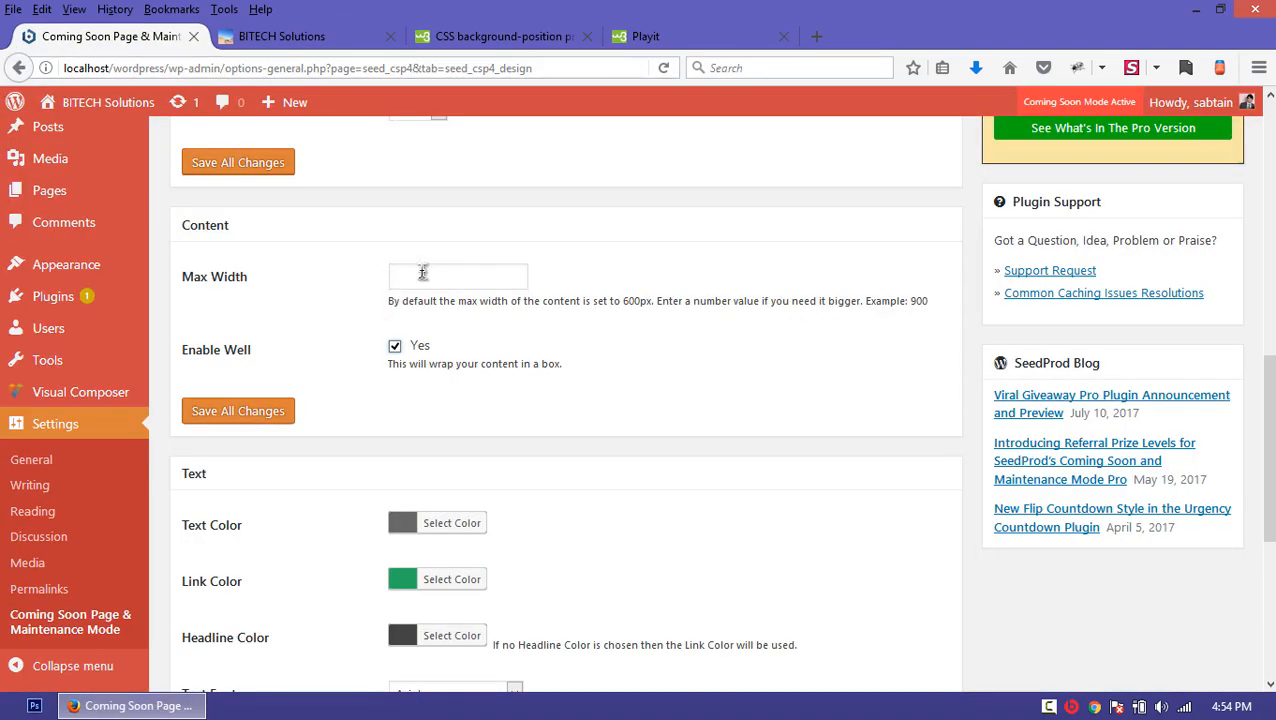
pyautogui.click(421, 277)
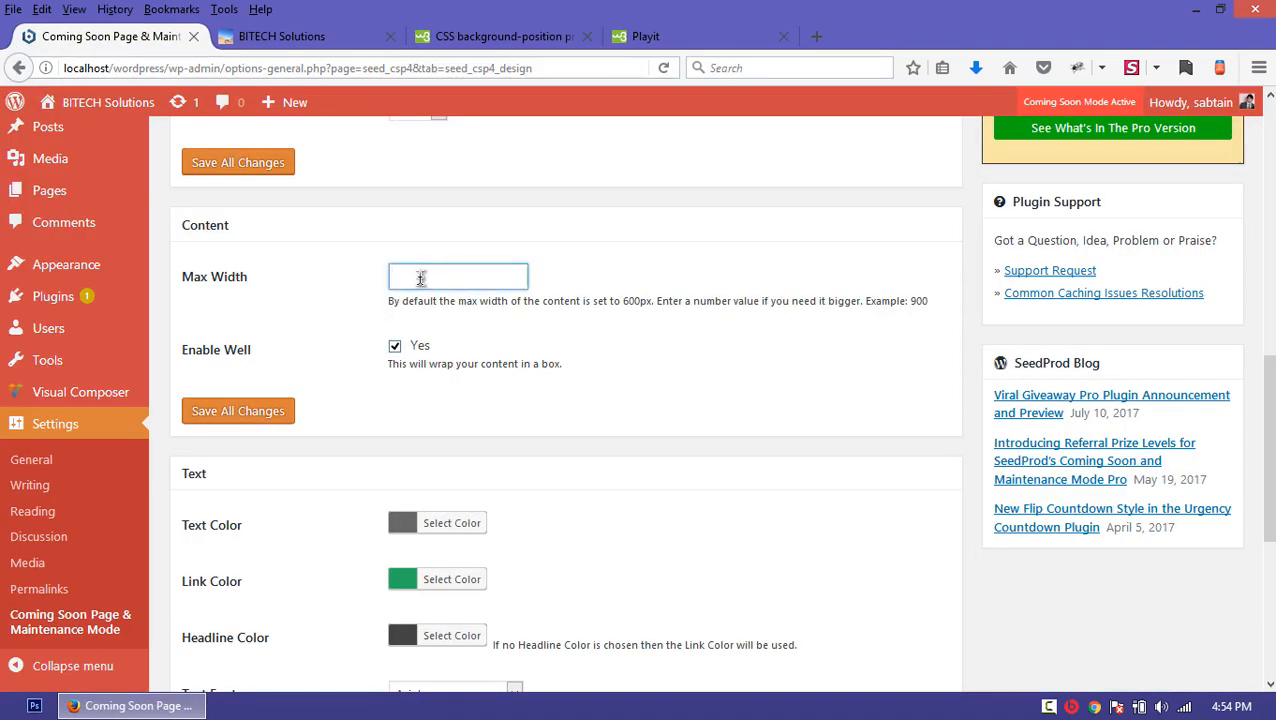
pyautogui.click(252, 411)
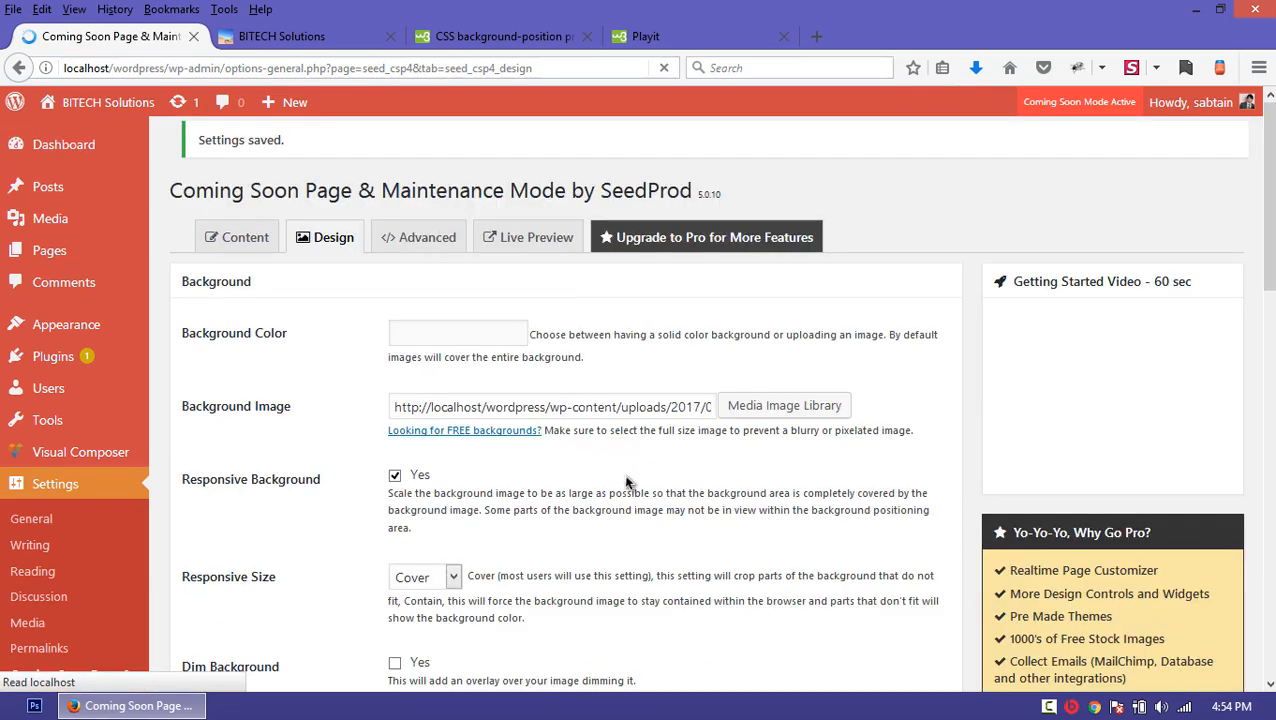
# Step: Review the Max Width setting in the Content section and reload the coming soon preview to examine the boxed content
pyautogui.scroll(-5, 632, 476)
pyautogui.scroll(-4, 632, 476)
pyautogui.moveTo(387, 408); pyautogui.dragTo(652, 414)
pyautogui.click(741, 405)
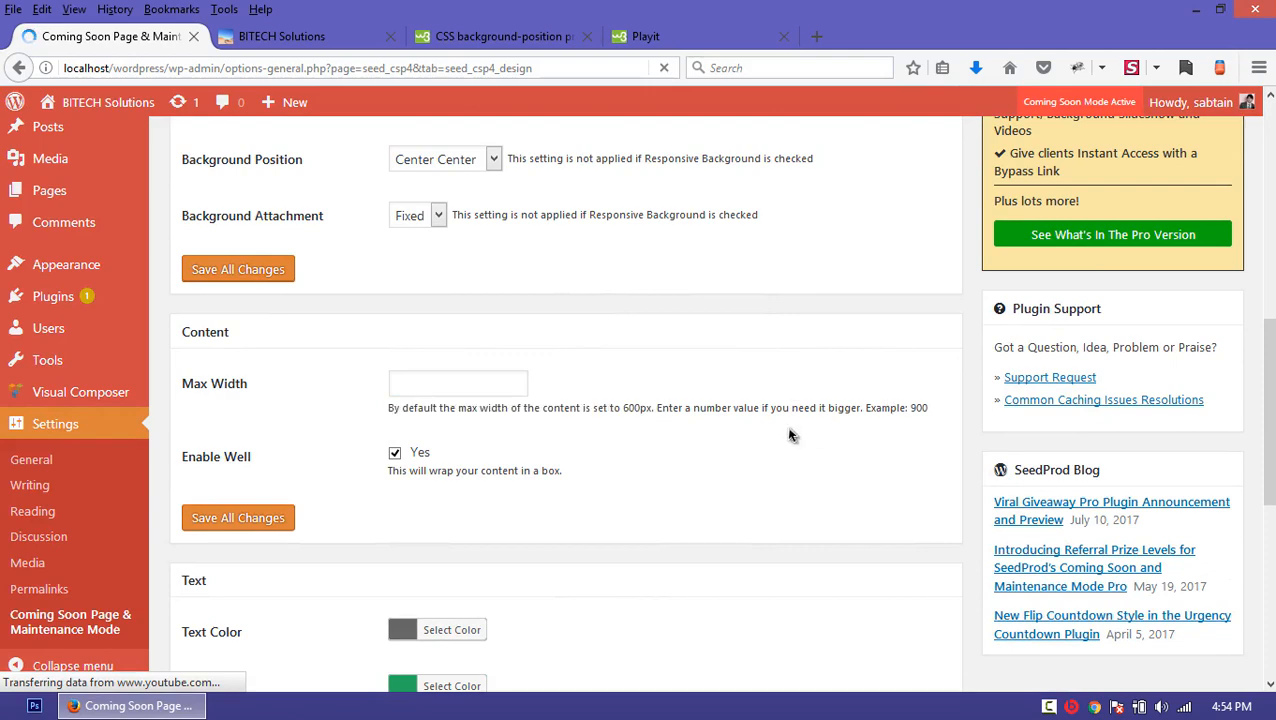
pyautogui.click(496, 384)
pyautogui.click(282, 36)
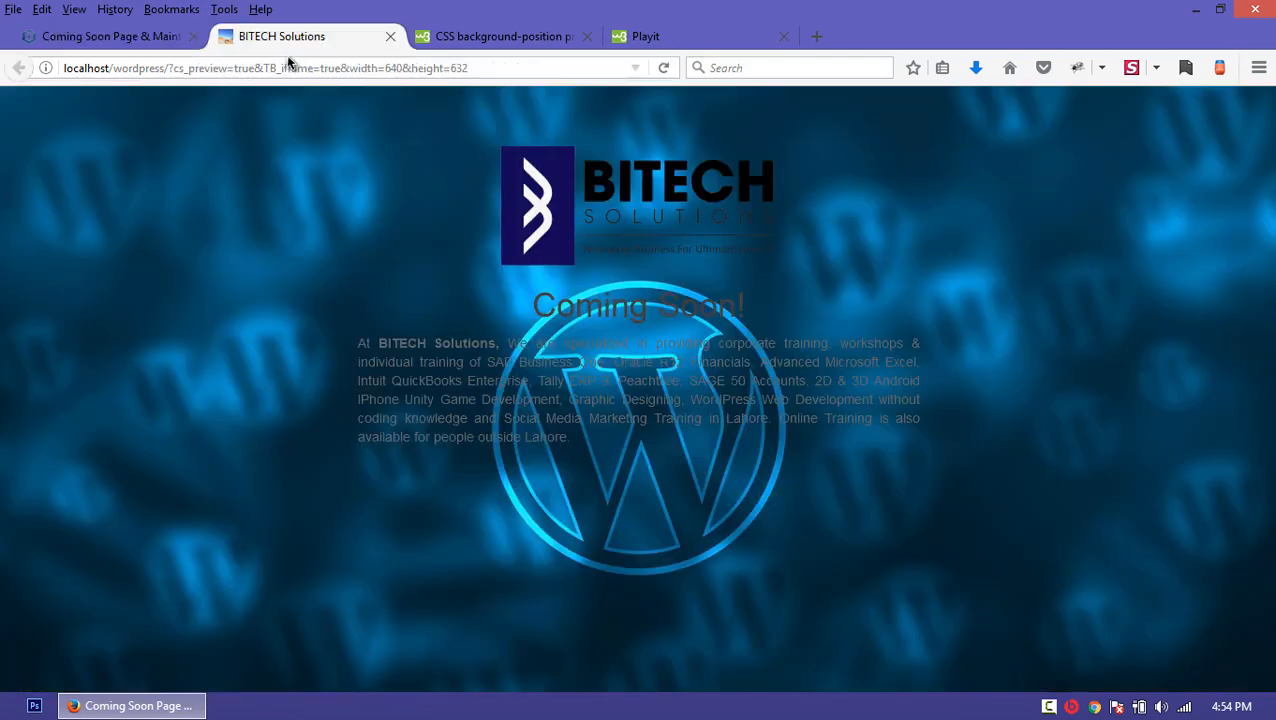
pyautogui.press('Return')
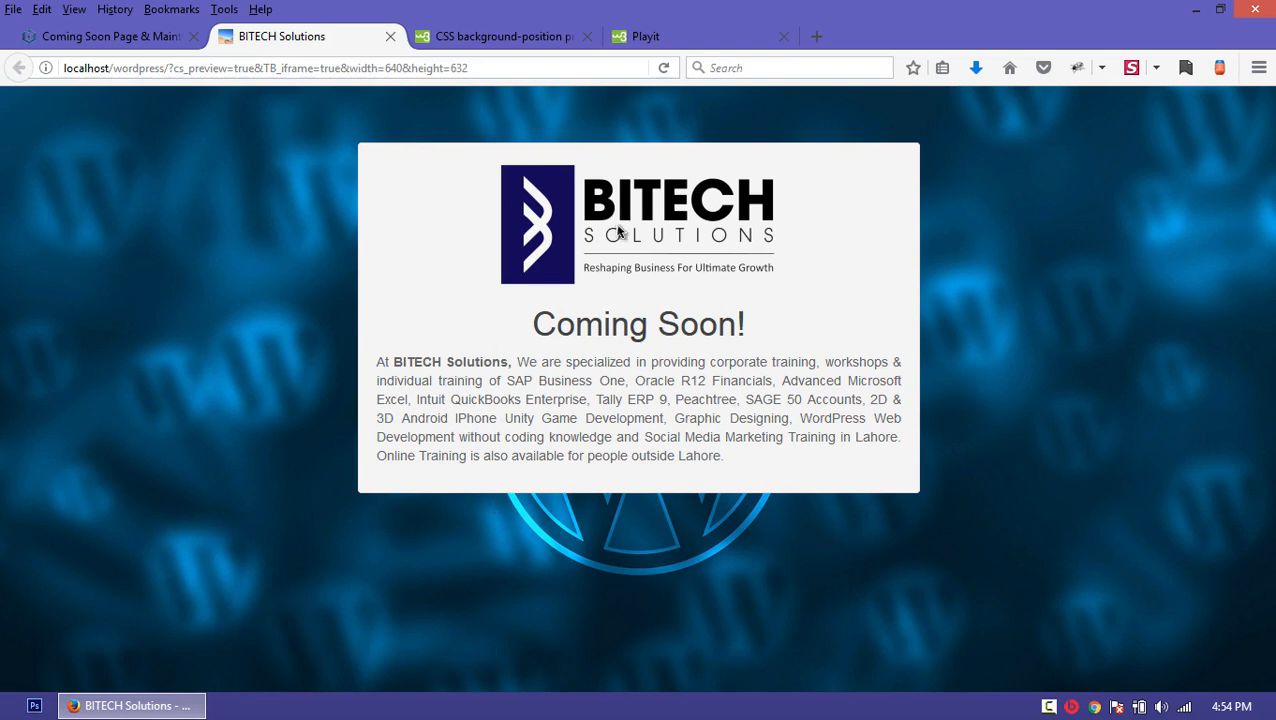
pyautogui.moveTo(723, 456); pyautogui.dragTo(345, 359)
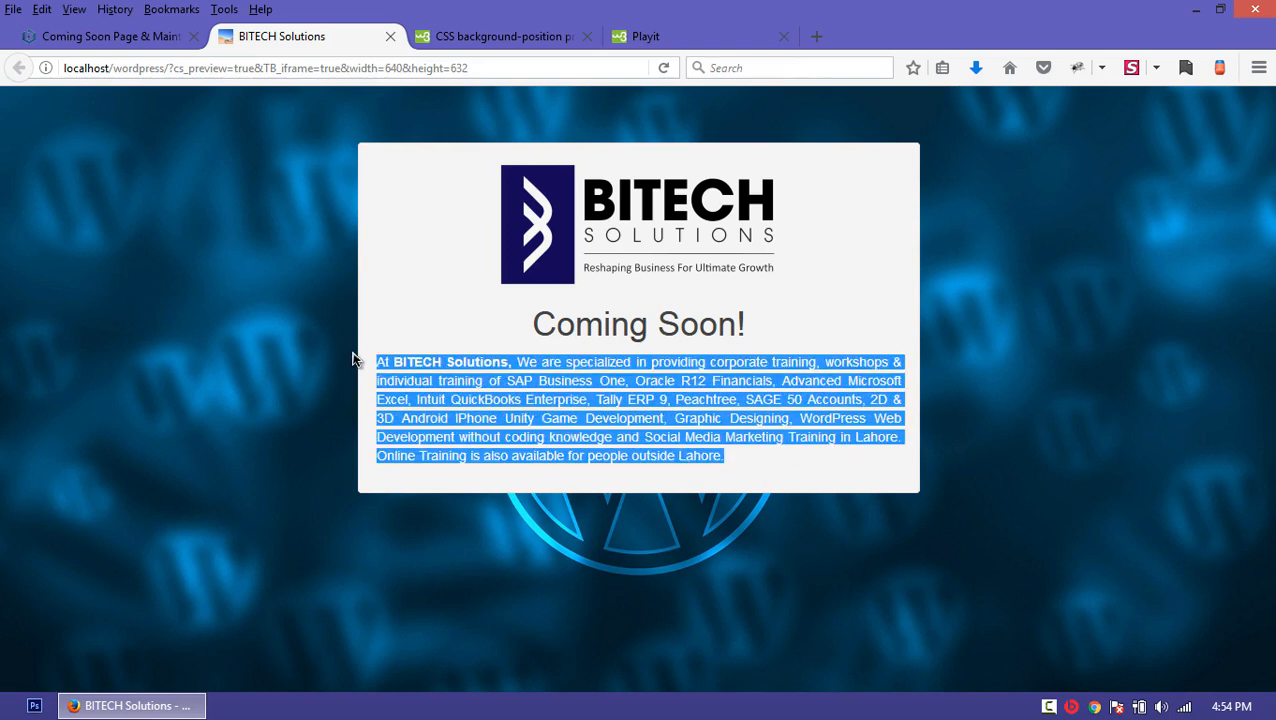
pyautogui.click(721, 488)
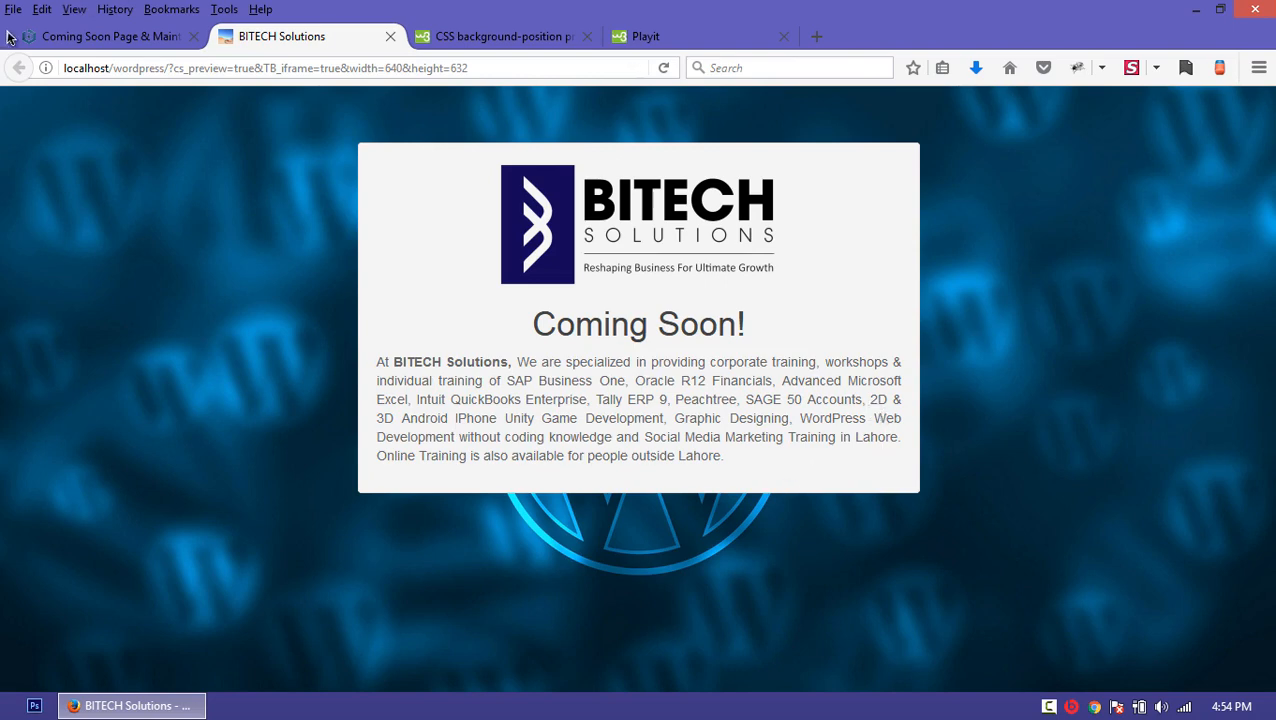
# Step: Review the Text section of the design settings, keep Arial as the text font and save all changes
pyautogui.click(50, 36)
pyautogui.scroll(-3, 548, 396)
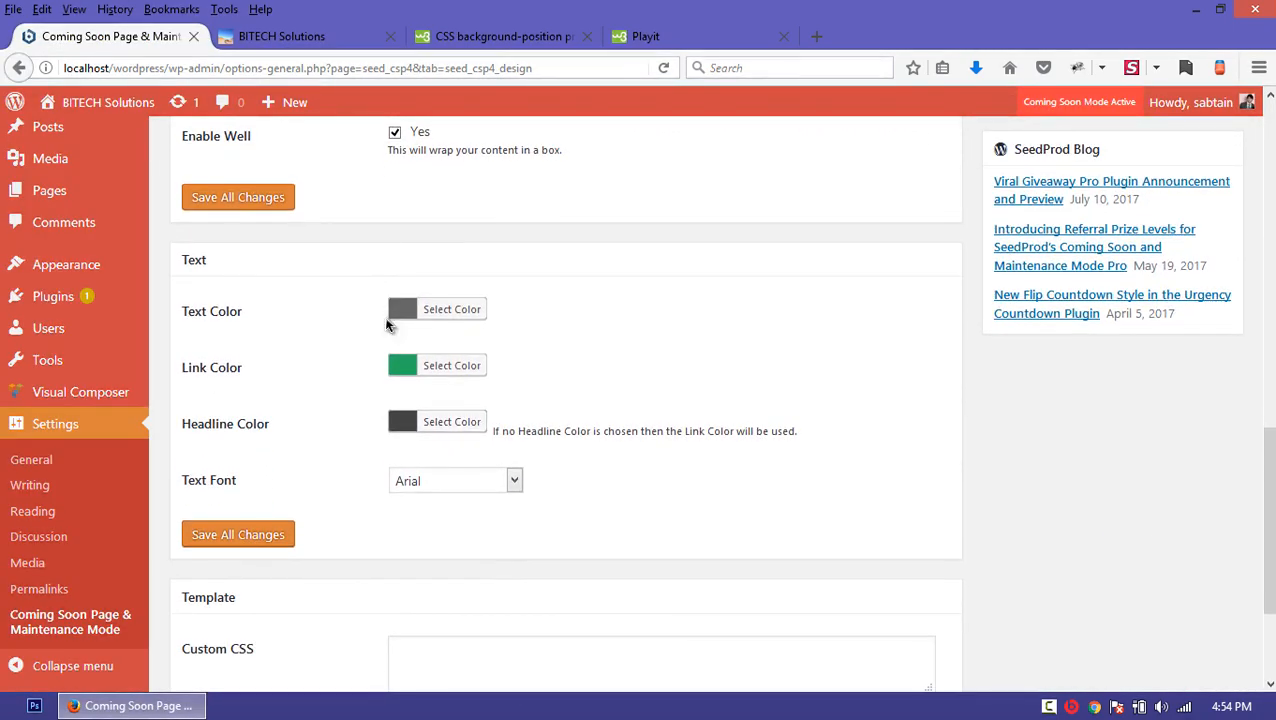
pyautogui.click(430, 481)
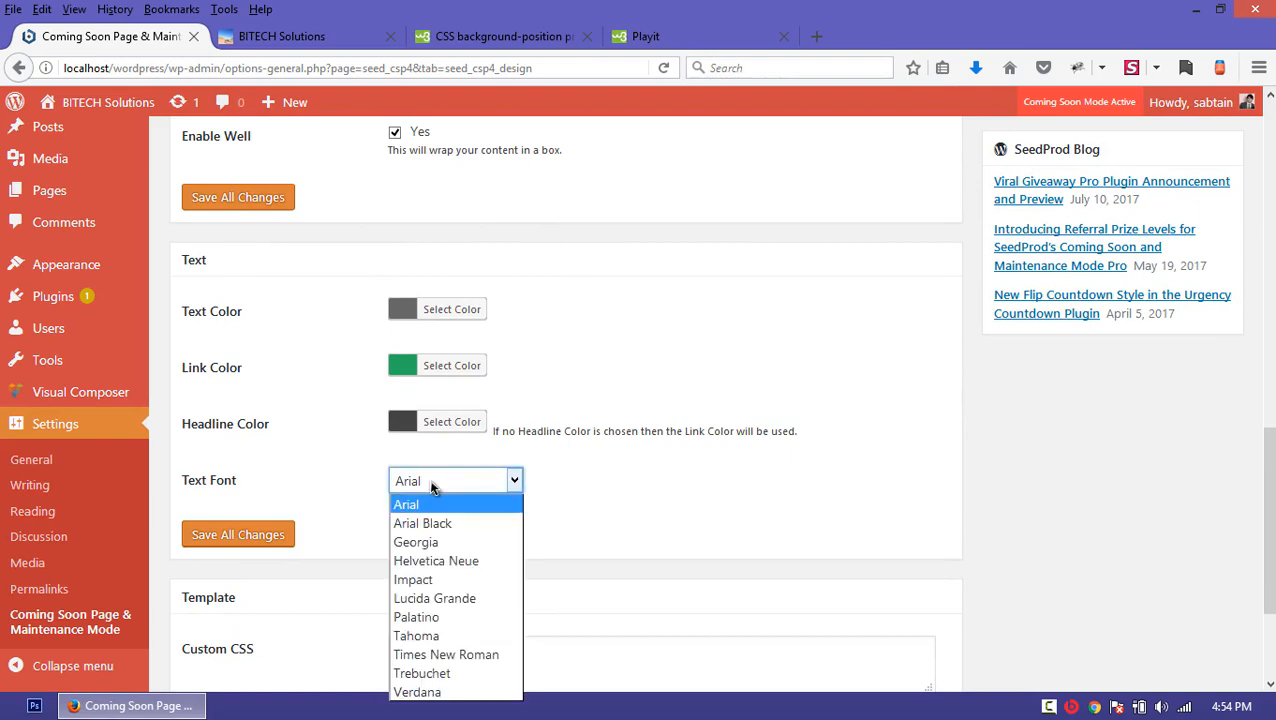
pyautogui.click(431, 483)
pyautogui.scroll(-2, 450, 484)
pyautogui.click(270, 362)
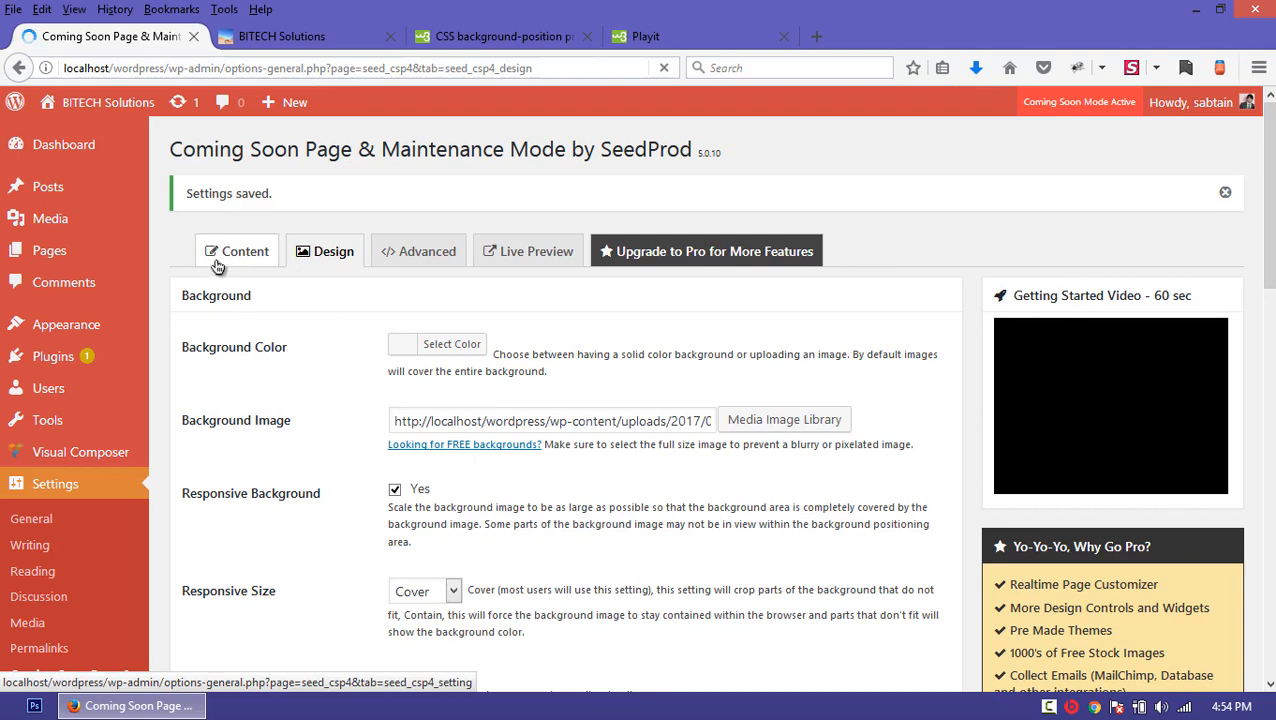
# Step: Check the preview, then open localhost/wordpress/ in a new private window to view the site as a logged-out visitor
pyautogui.click(282, 36)
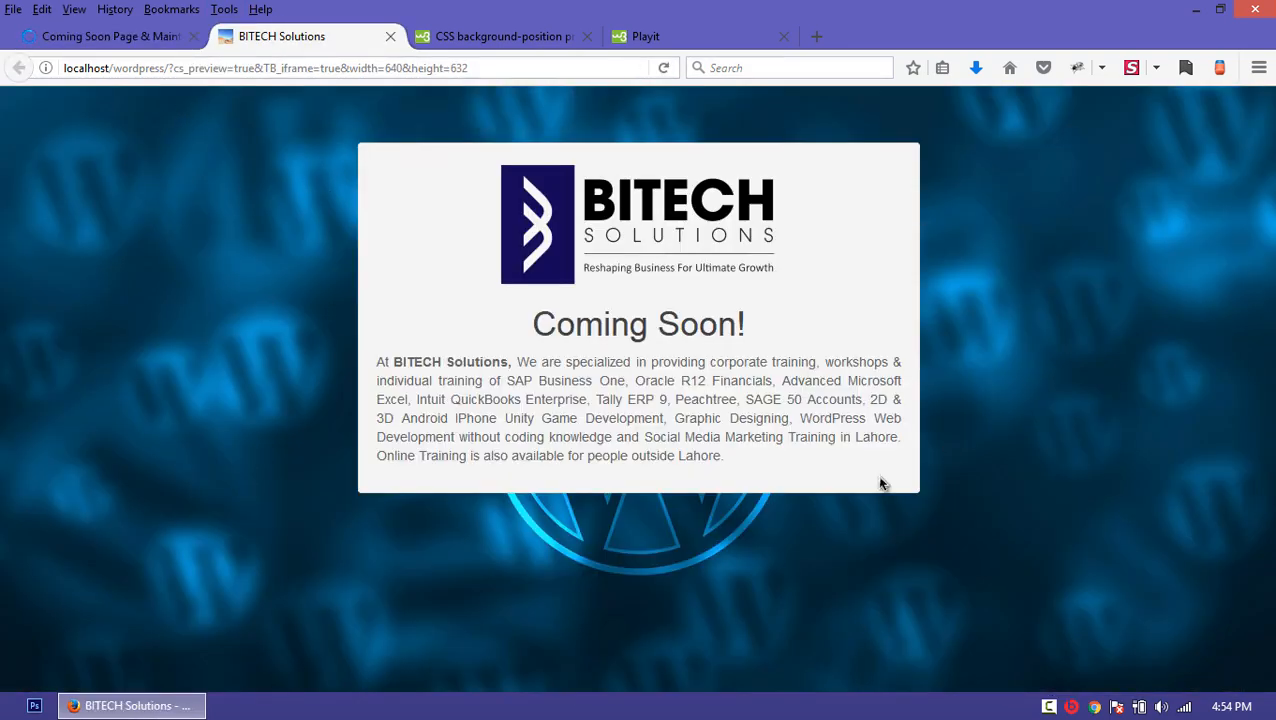
pyautogui.click(118, 35)
pyautogui.click(398, 36)
pyautogui.click(13, 9)
pyautogui.click(83, 73)
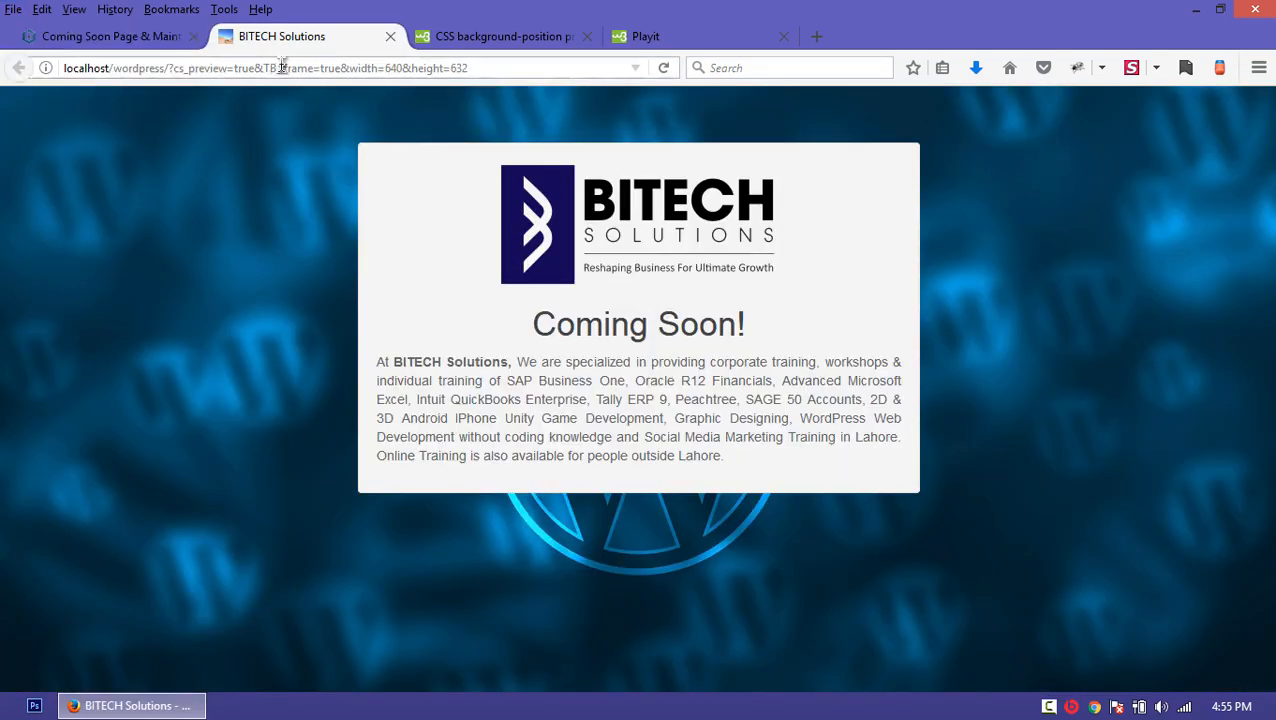
pyautogui.write('loca')
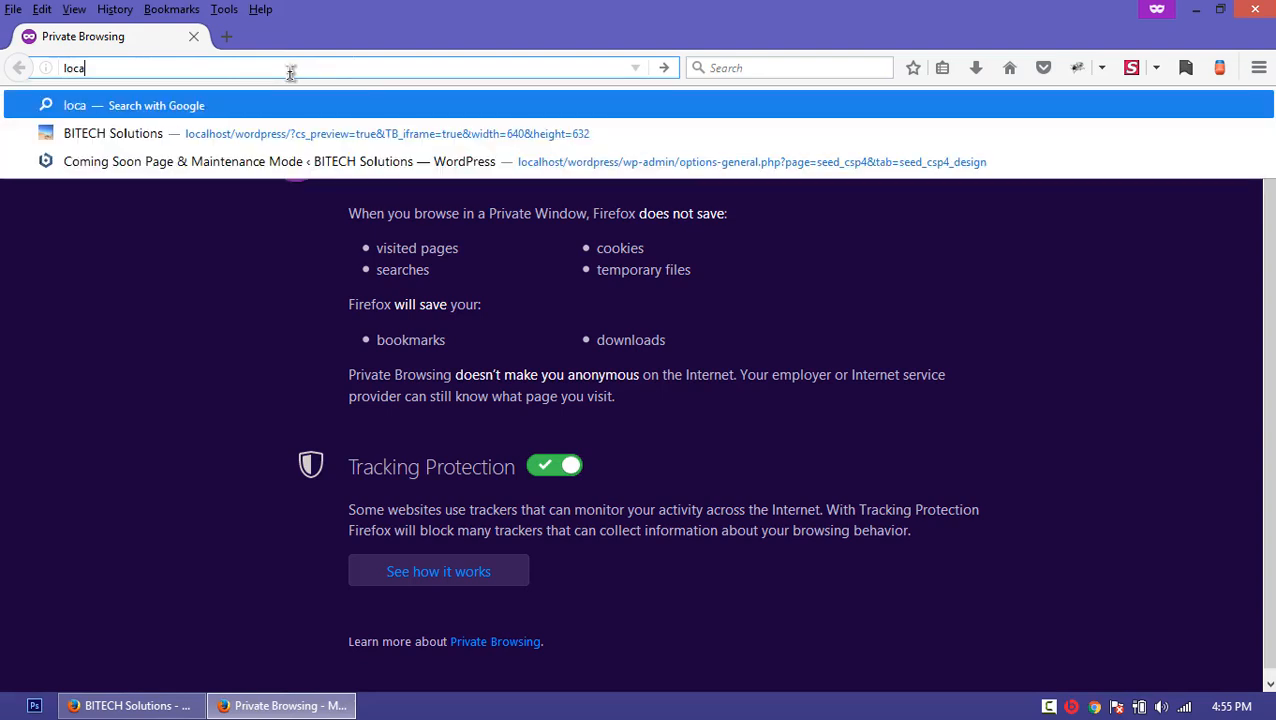
pyautogui.write('lhost/')
pyautogui.press('Return')
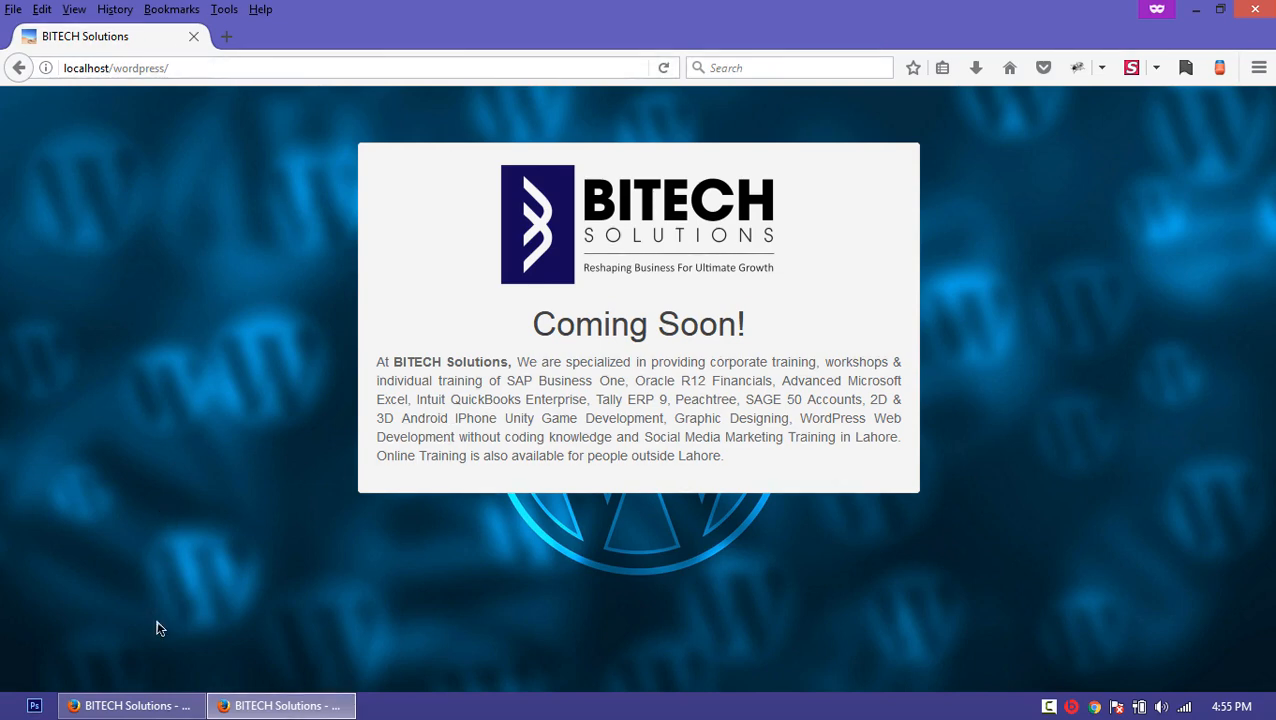
# Step: Switch back to the logged-in window, view the live site in a new tab, and return to the plugin settings
pyautogui.click(131, 705)
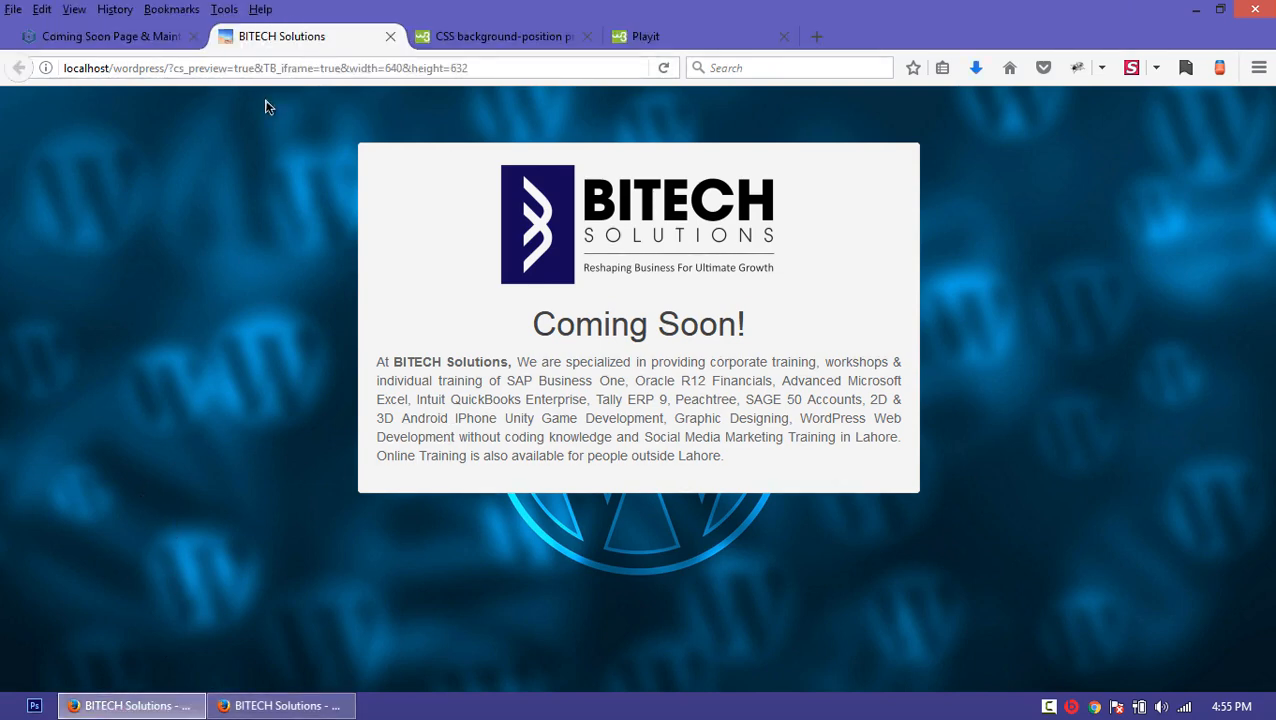
pyautogui.click(120, 40)
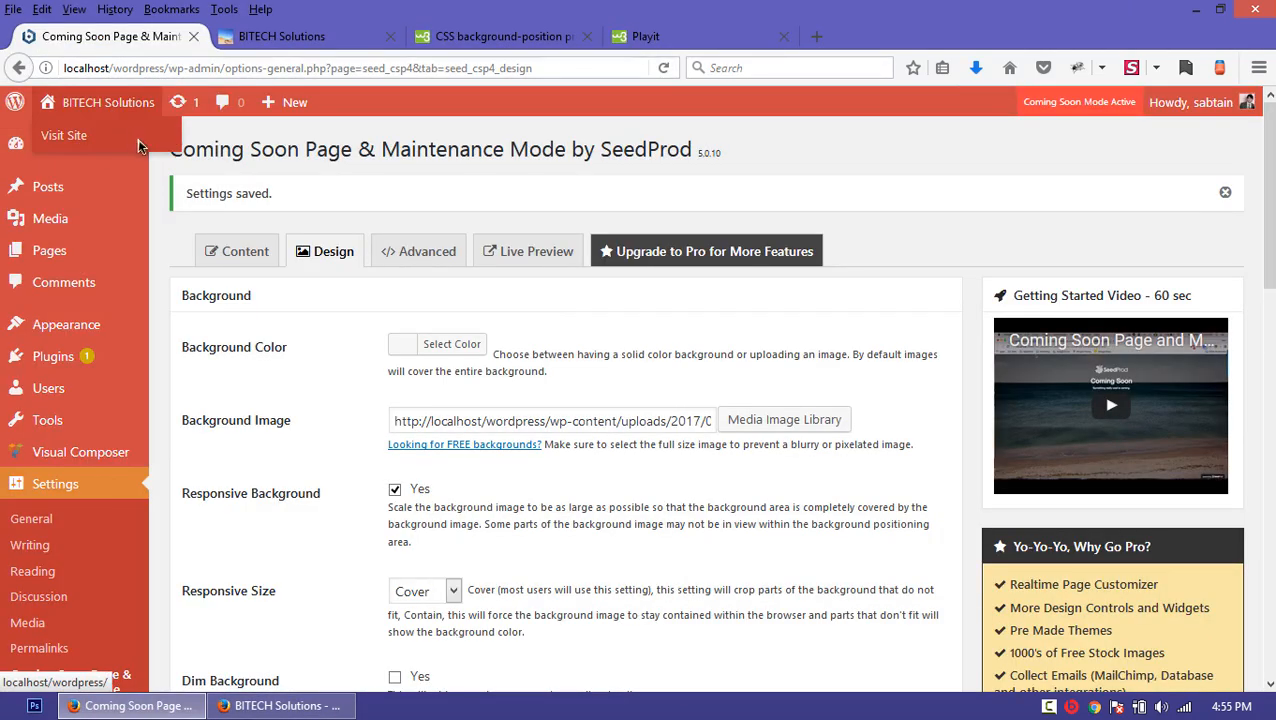
pyautogui.click(110, 132)
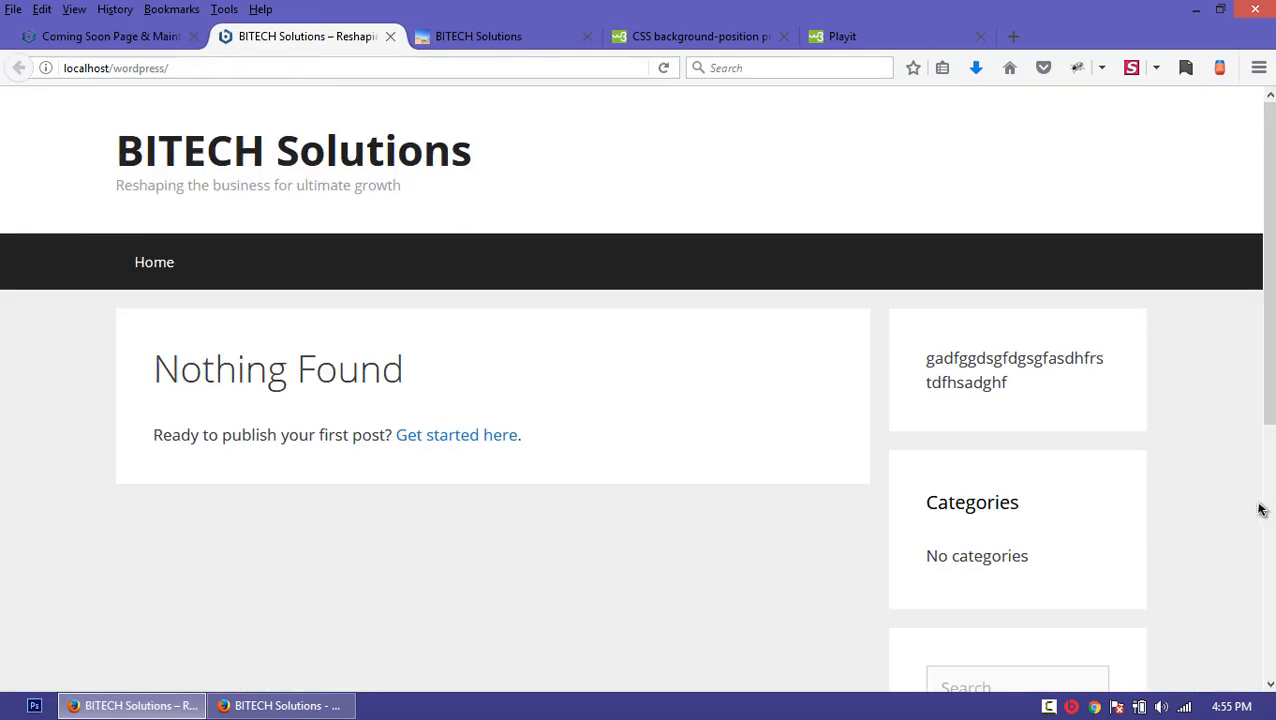
pyautogui.scroll(-5, 908, 367)
pyautogui.scroll(5, 906, 386)
pyautogui.click(110, 36)
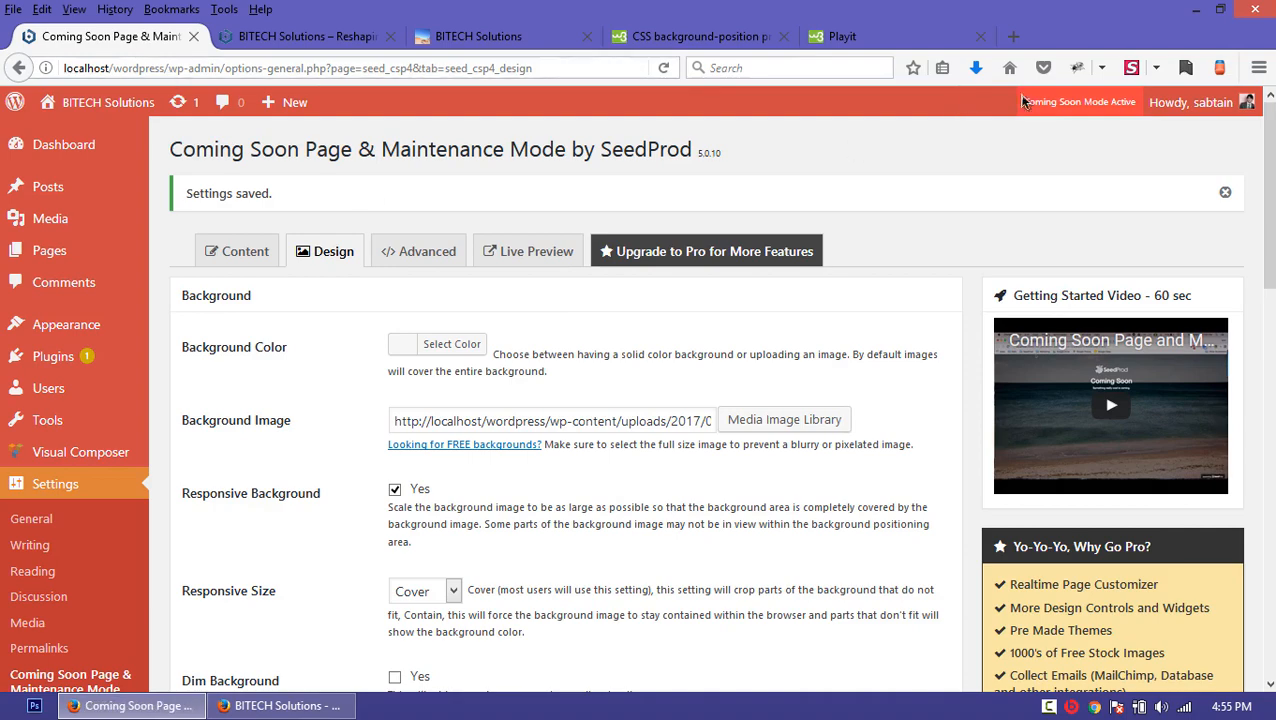
# Step: Set the plugin's Status to Disabled in the General section of the content settings and save all changes
pyautogui.click(222, 262)
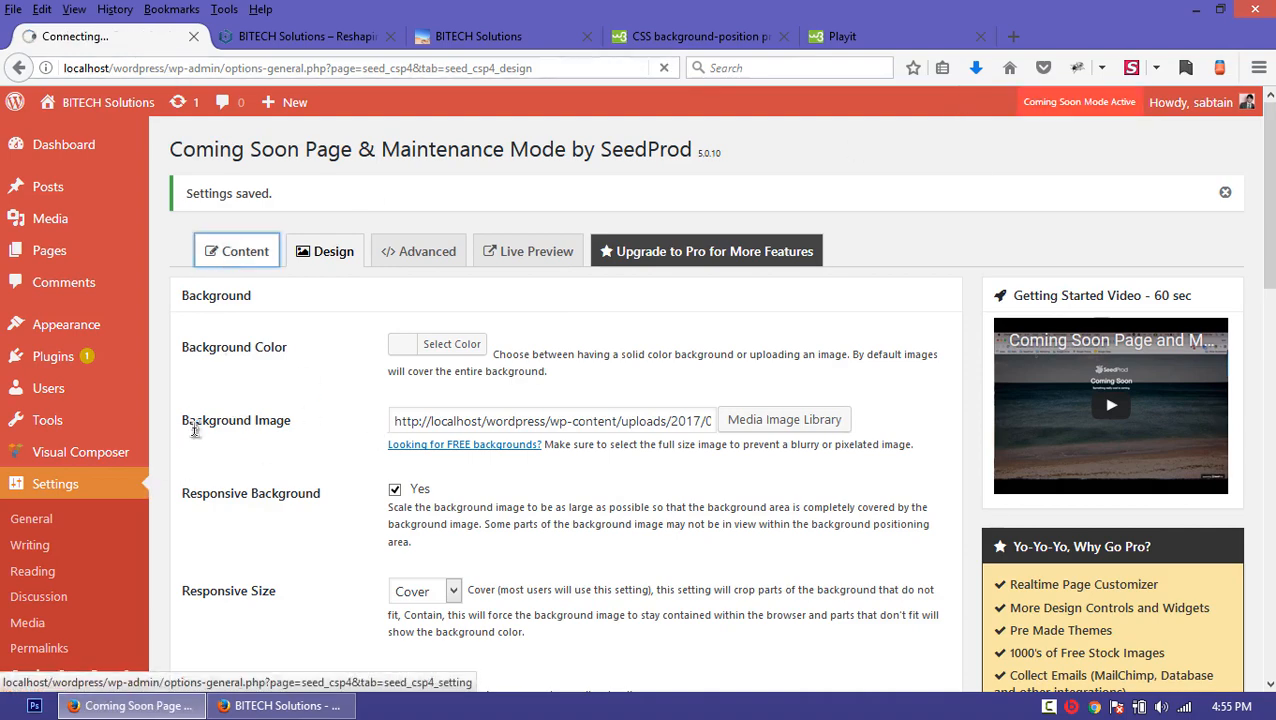
pyautogui.scroll(-2, 63, 419)
pyautogui.scroll(-3, 85, 572)
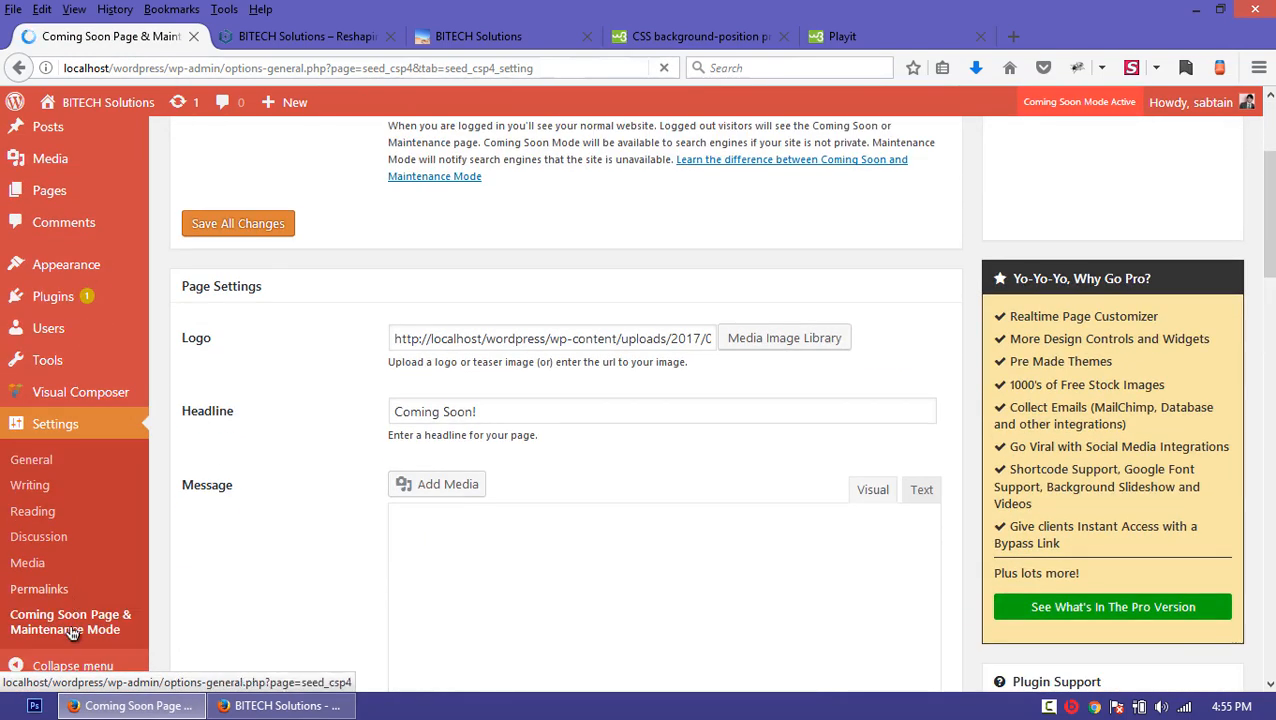
pyautogui.scroll(4, 393, 541)
pyautogui.click(396, 288)
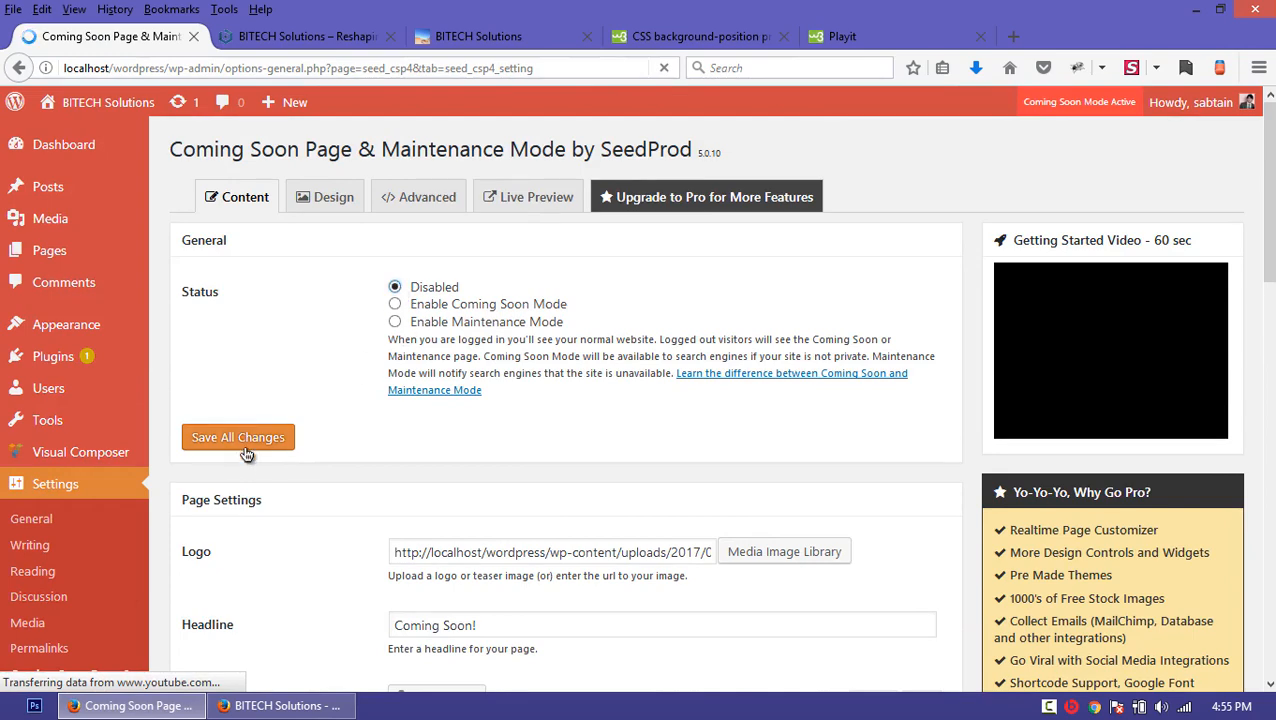
pyautogui.click(245, 440)
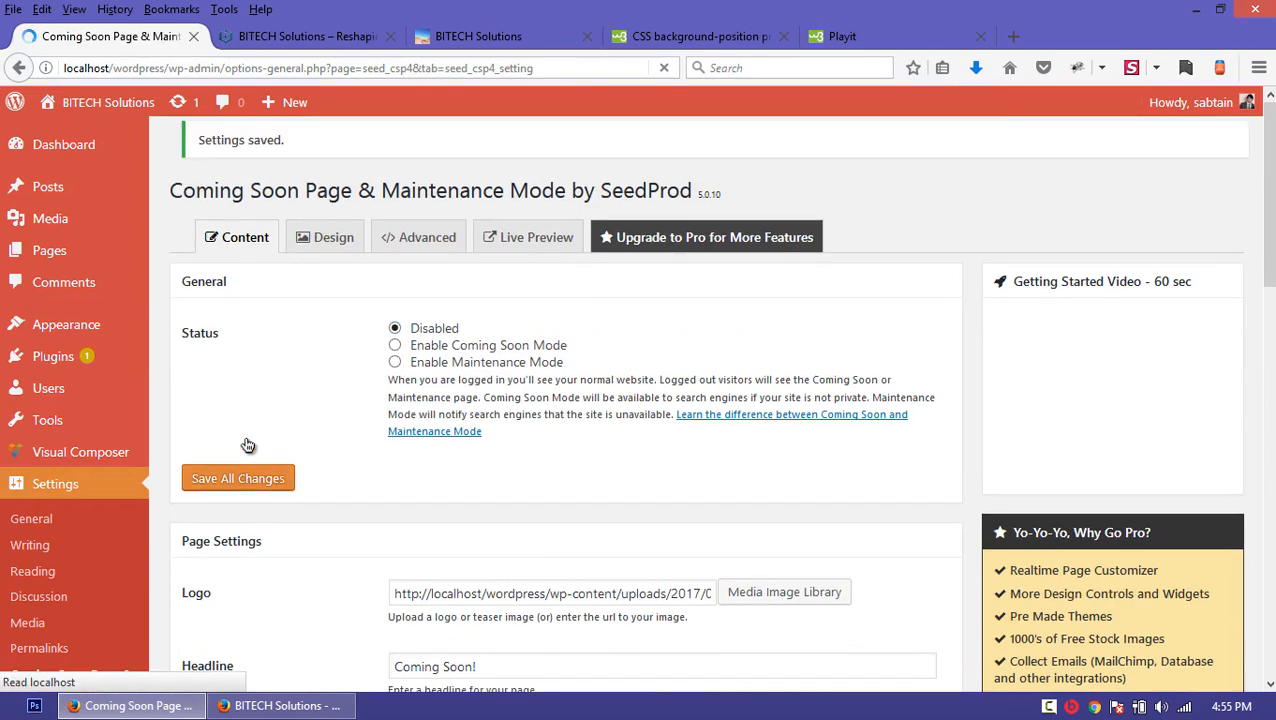
# Step: Reload localhost/wordpress/ in the private window to check the logged-out view, and return to the live site tab in the logged-in window
pyautogui.click(278, 705)
pyautogui.click(239, 73)
pyautogui.press('Return')
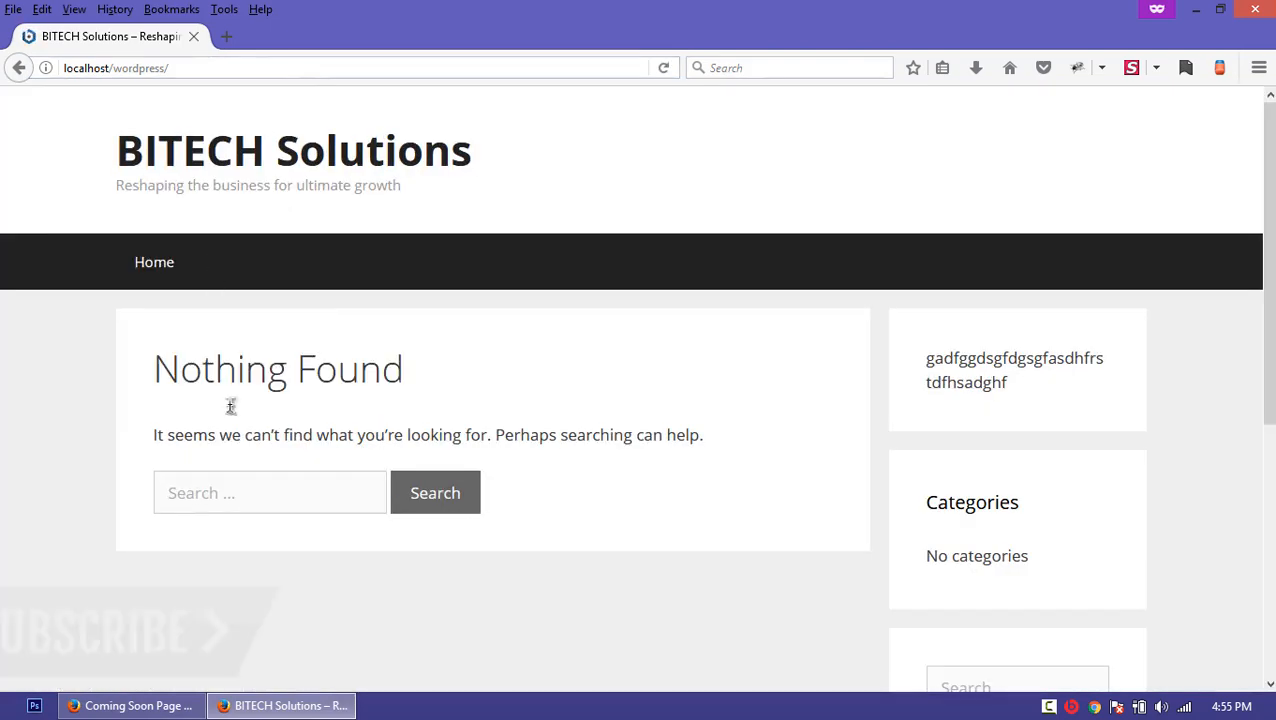
pyautogui.hotkey('alt', 'Tab')
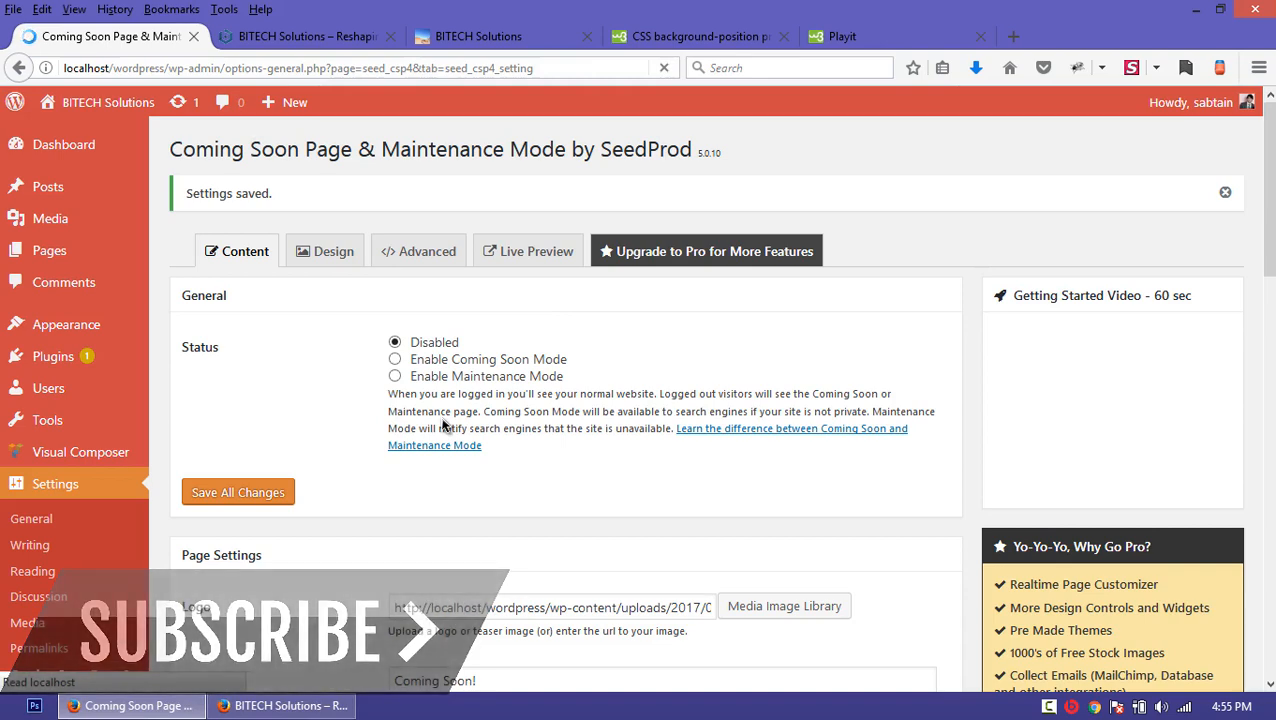
pyautogui.click(372, 37)
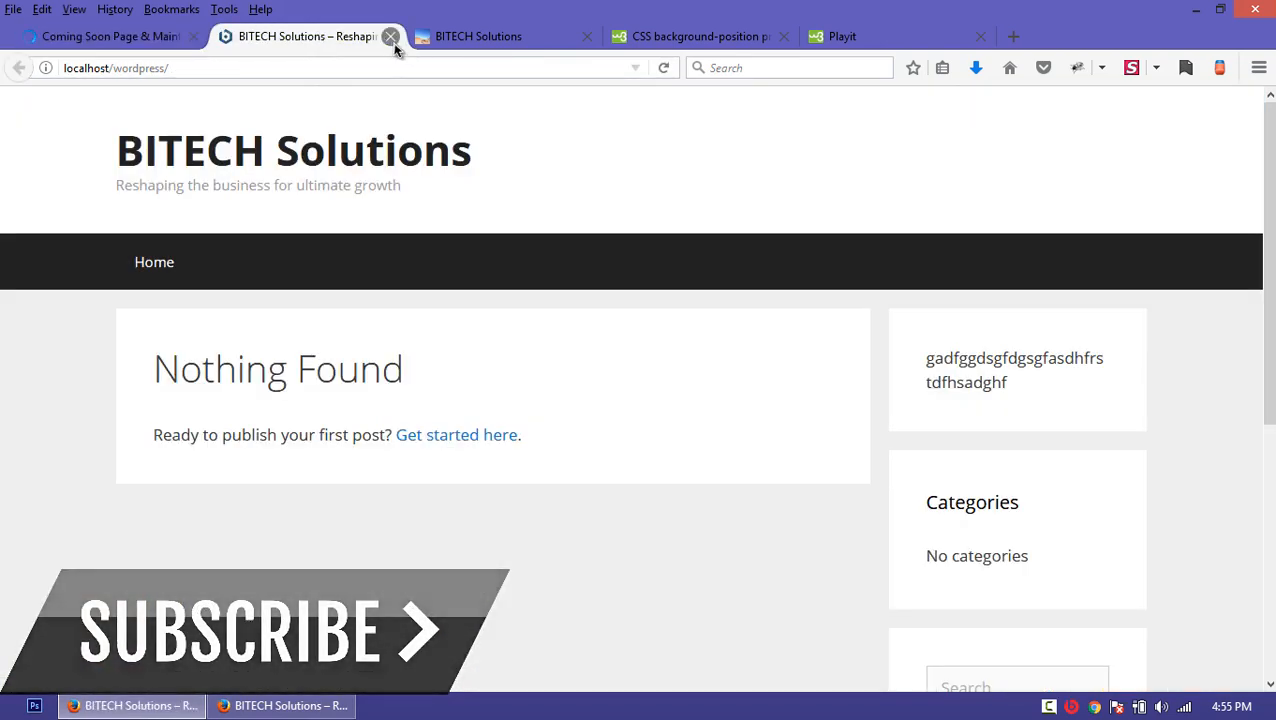